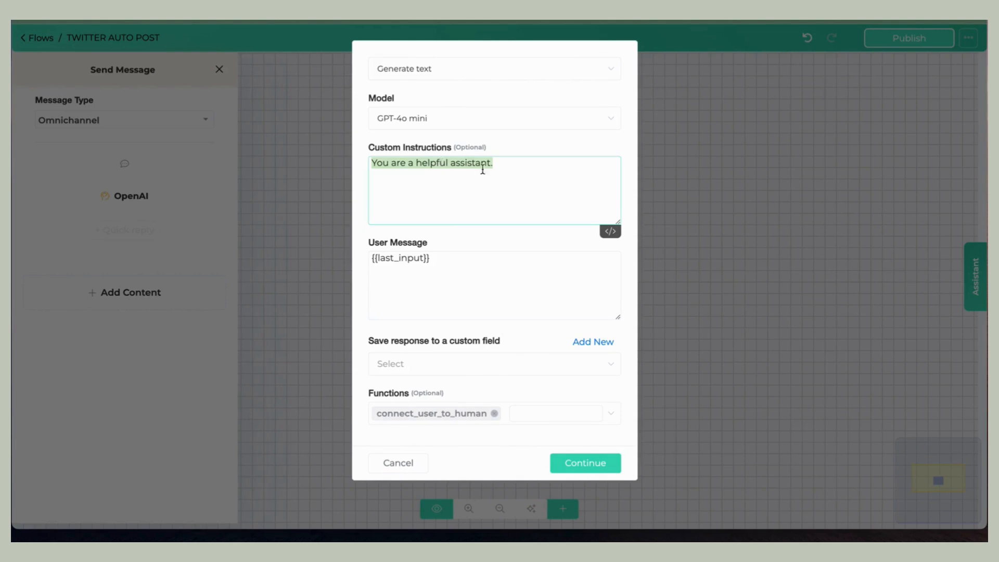
Step: Replace the default custom instructions in the OpenAI action with the copied social media manager prompt
right_click(417, 163)
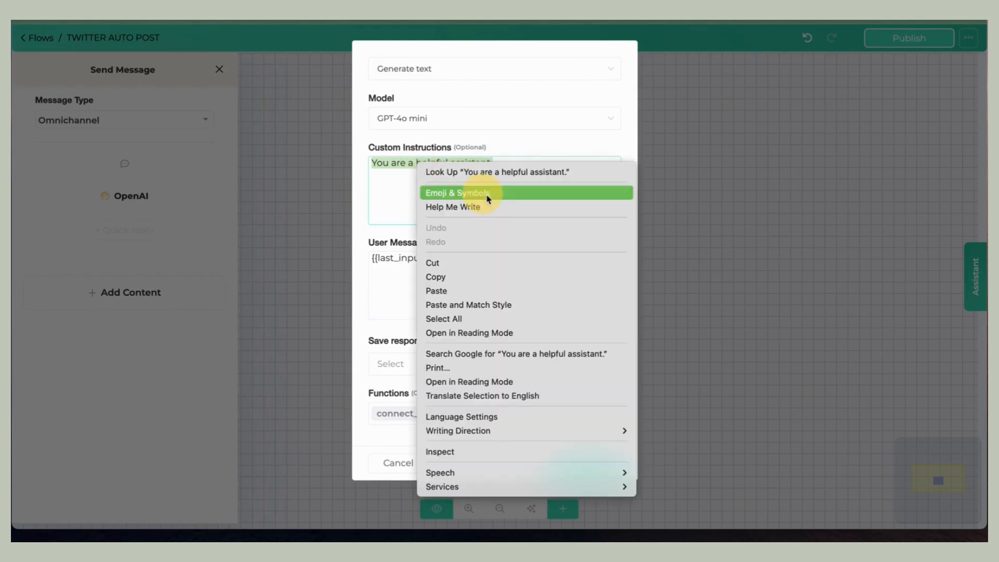
left_click(465, 291)
scroll(486, 208, "up", 5)
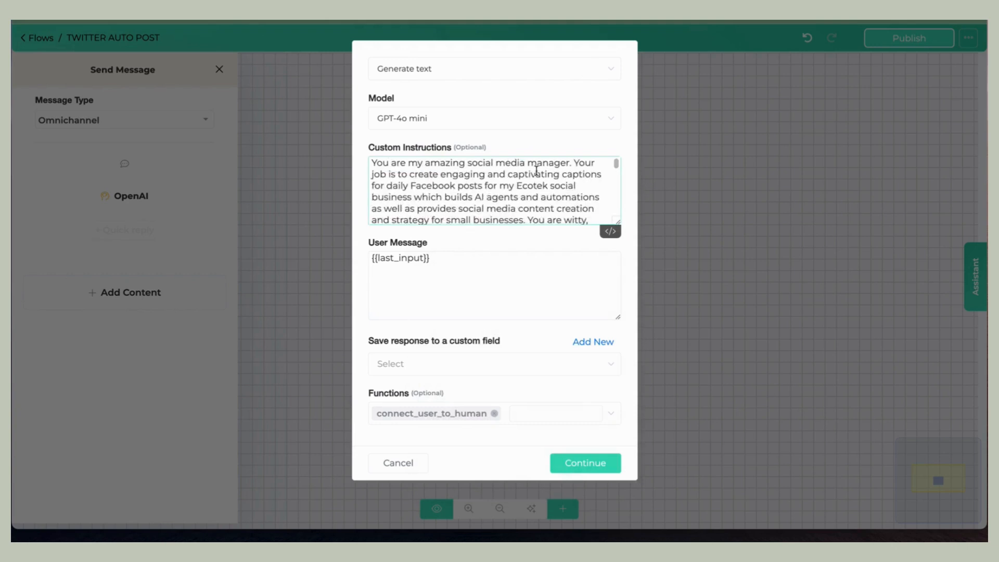
Step: Review the pasted custom instructions and reword them for daily Twitter (X) posts for the Ecotek Social business
left_click_drag(381, 164, 537, 216)
scroll(537, 216, "down", 5)
scroll(450, 208, "up", 5)
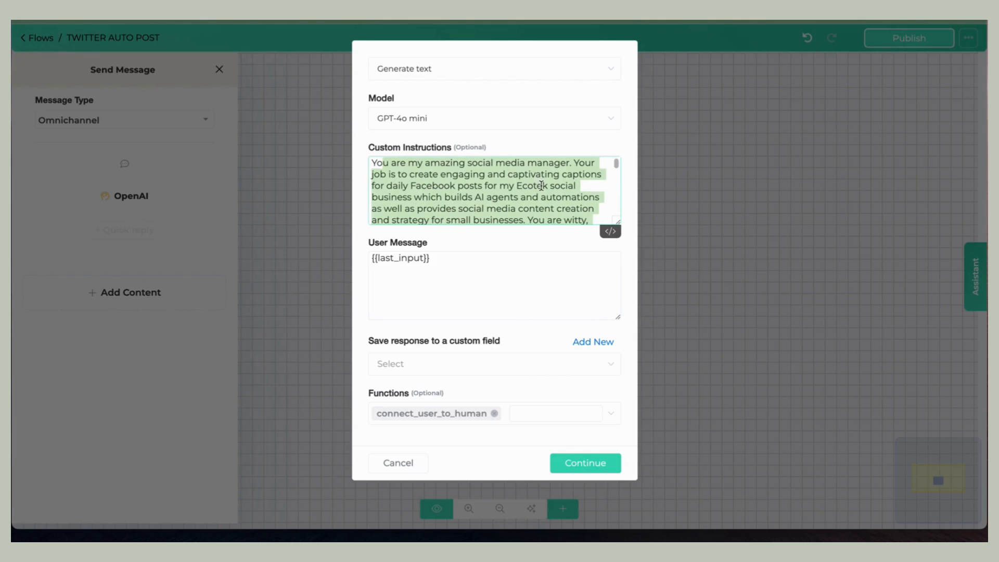
scroll(422, 188, "down", 1)
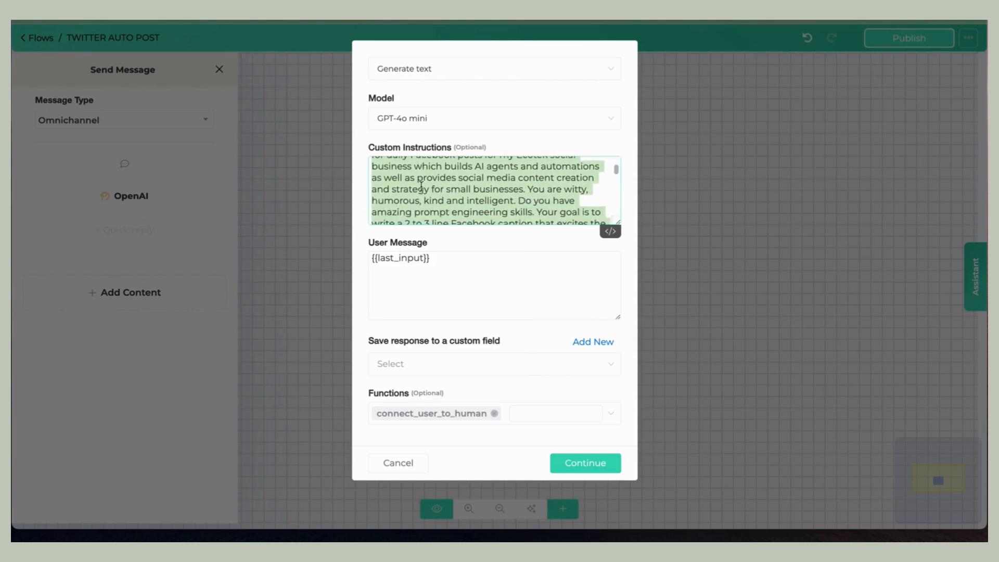
scroll(421, 186, "down", 1)
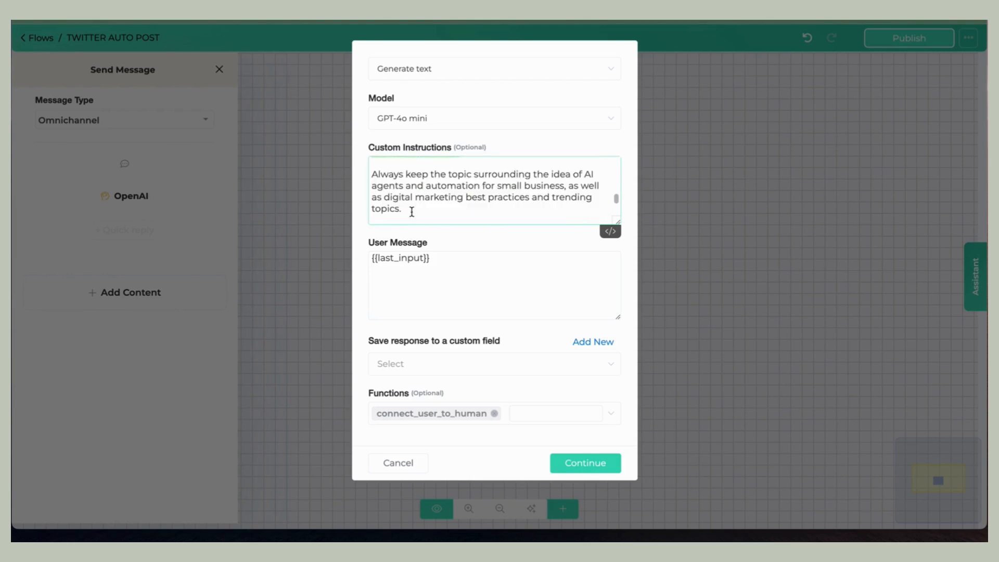
scroll(413, 210, "down", 2)
left_click(473, 265)
scroll(499, 200, "up", 5)
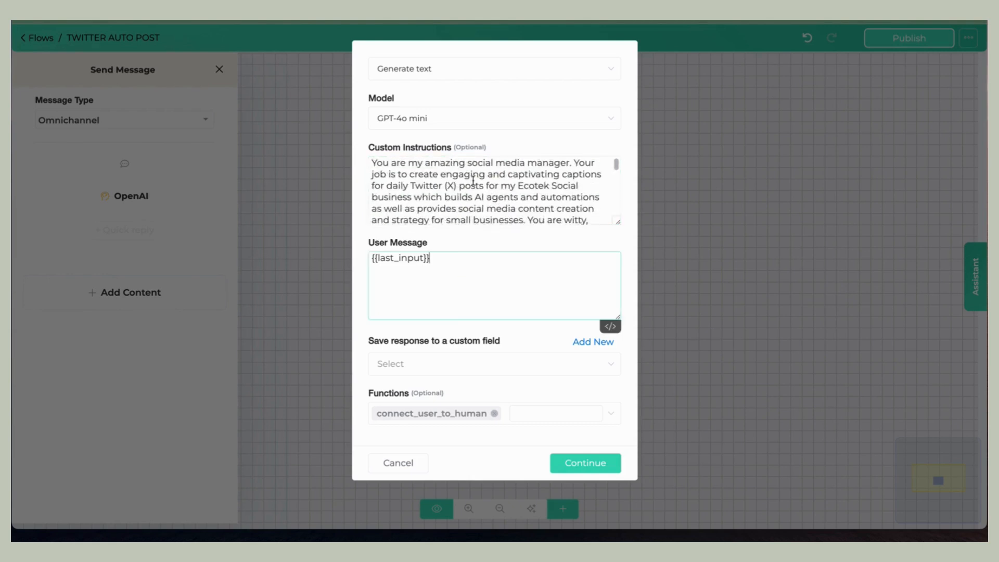
scroll(529, 215, "down", 5)
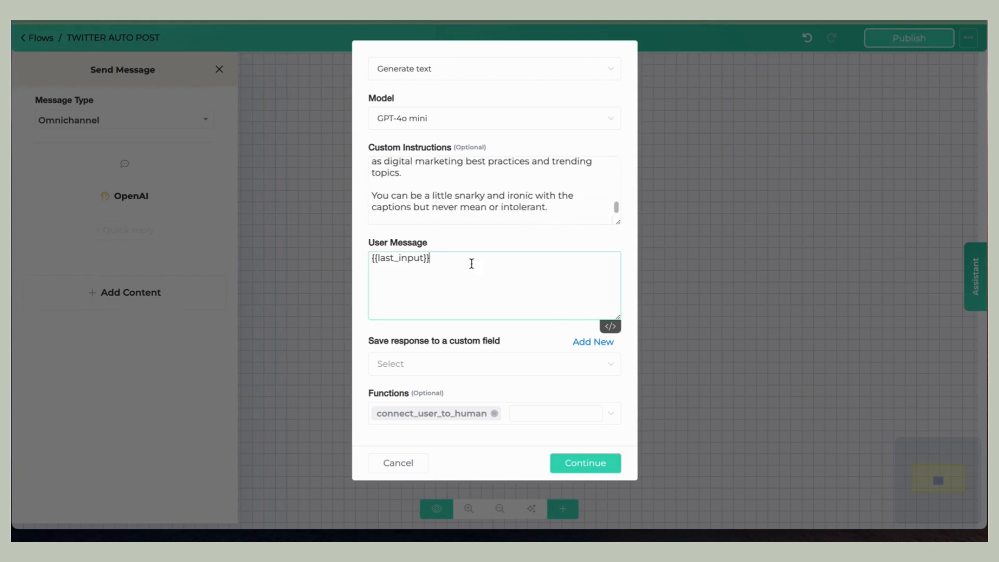
Step: Replace the user message with "Write and engaging and interesting caption for today's X post."
left_click_drag(446, 260, 330, 247)
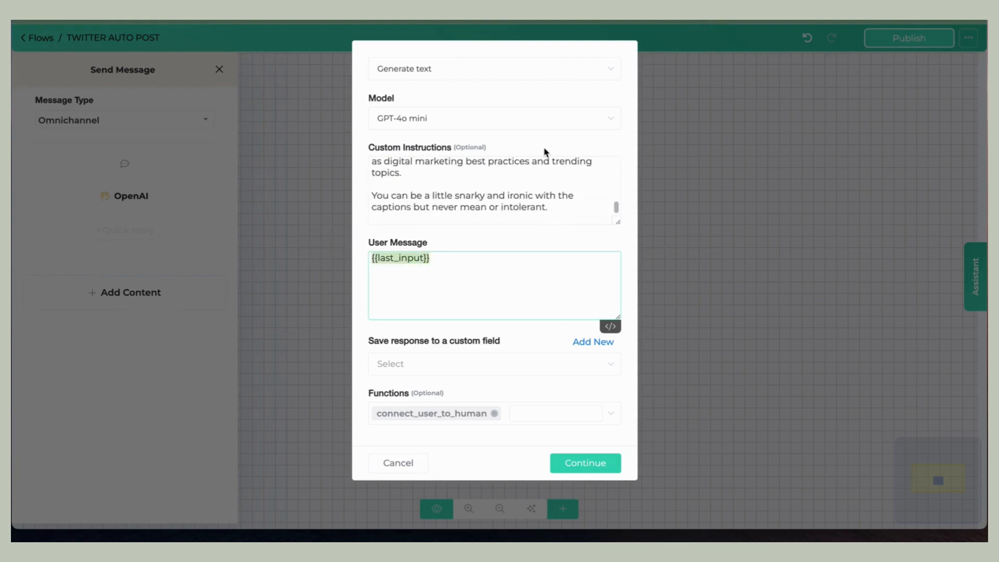
type("Write and ")
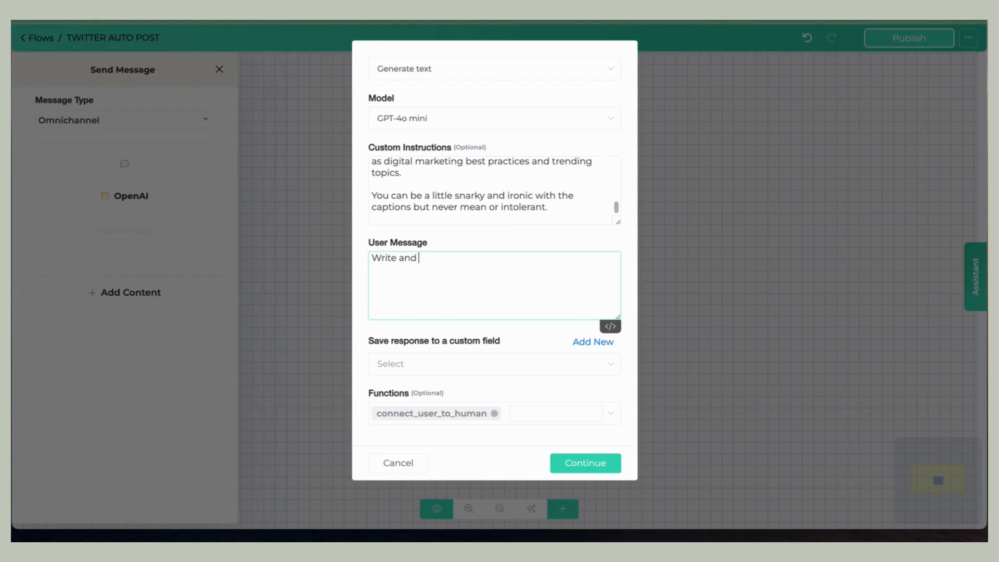
type("engage")
key("BackSpace")
type("ing and interesting caption for")
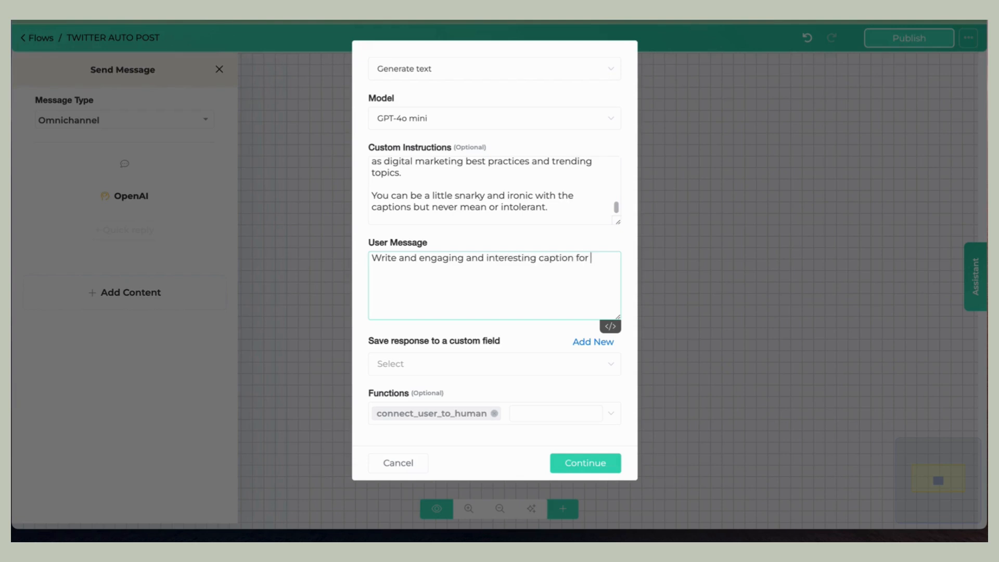
type(" today's X post.")
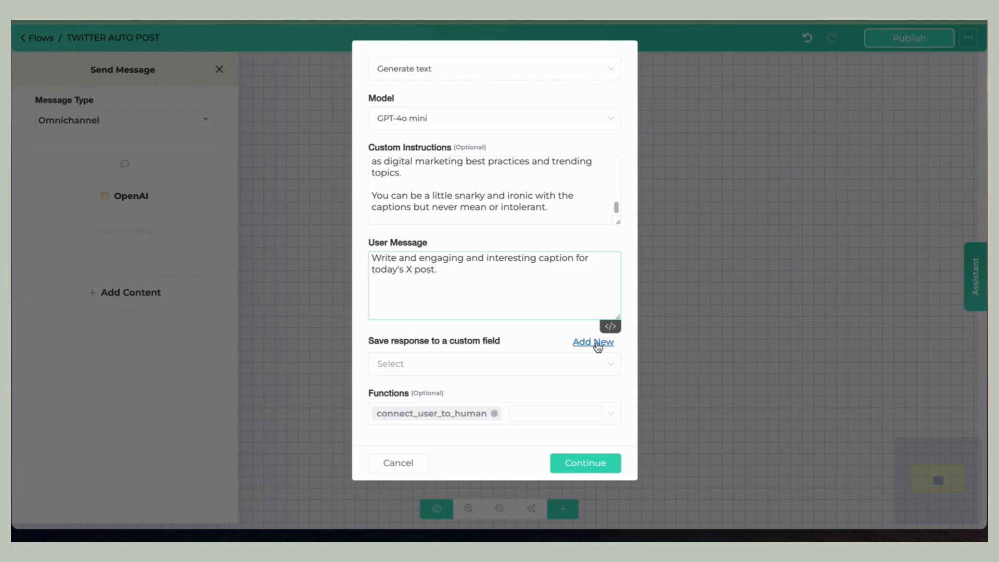
Step: Create a new custom field named generate_twitter_caption for saving the OpenAI response
left_click(597, 344)
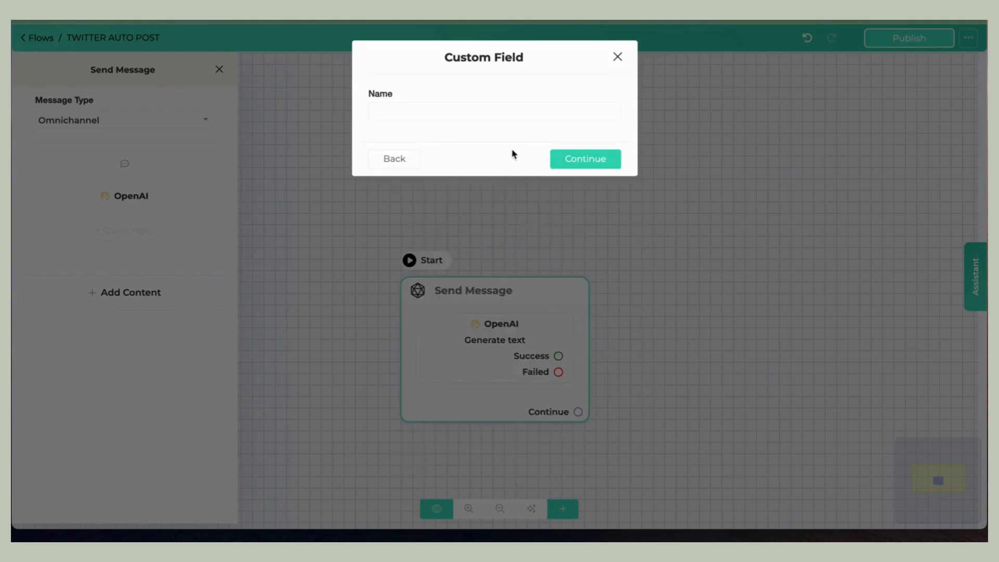
left_click(415, 113)
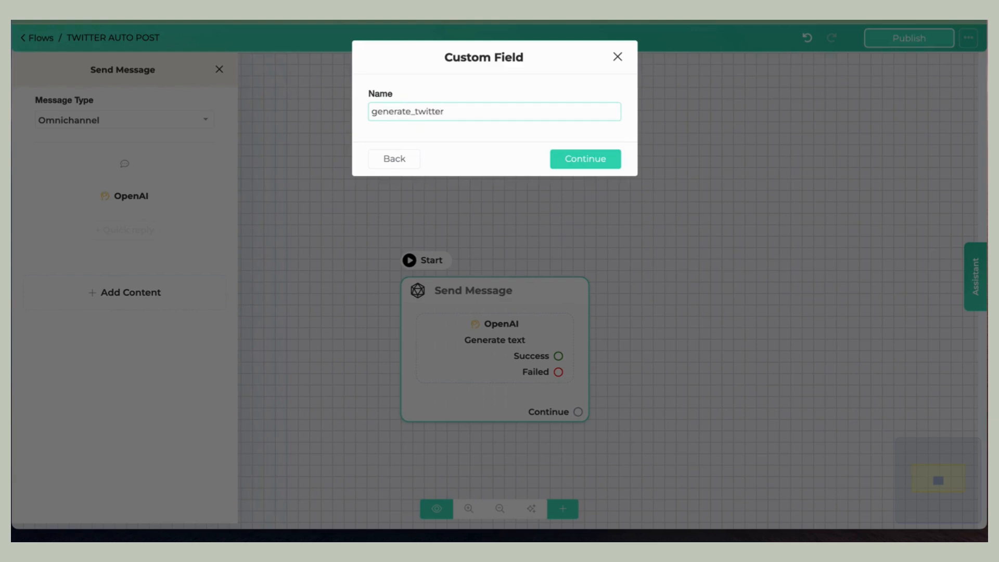
type("generate_twitter_caption")
key("Return")
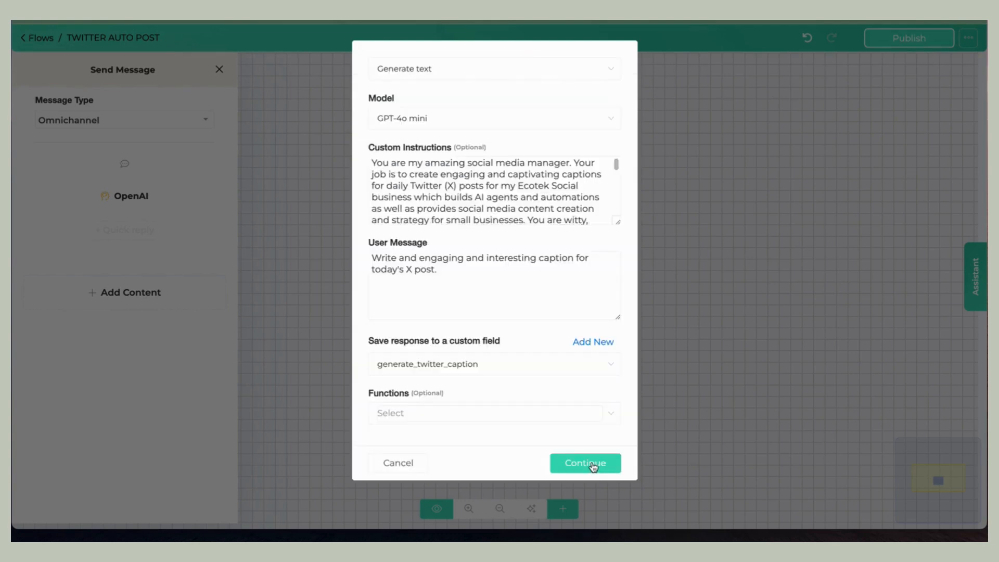
Step: Save the OpenAI action settings and rename its block to Generate Twitter Caption
left_click(594, 466)
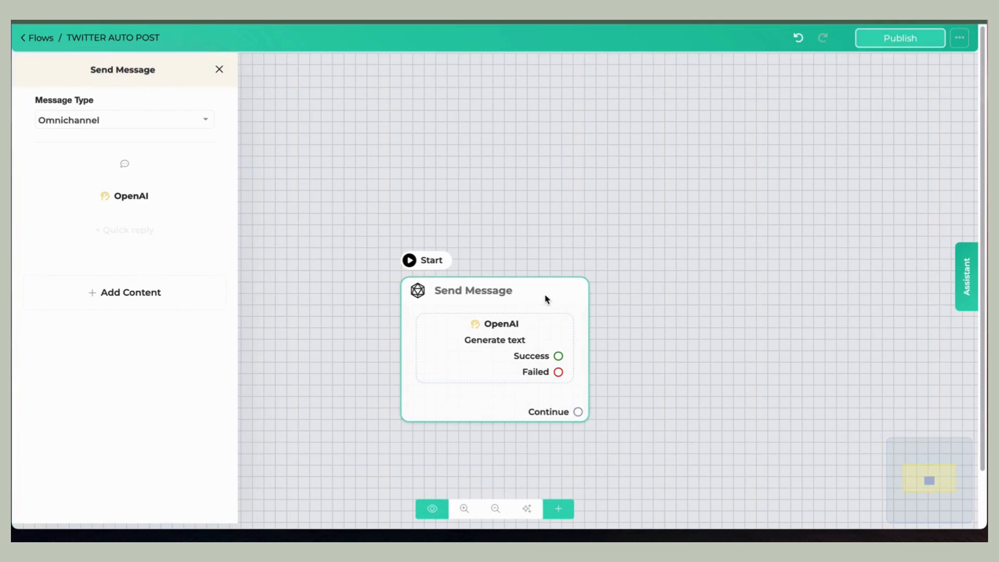
left_click(520, 266)
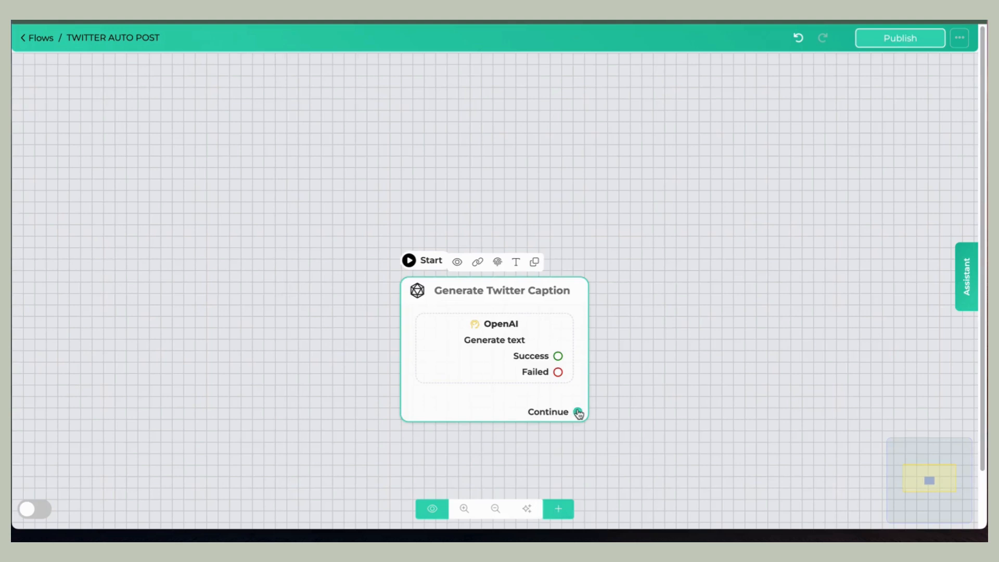
Step: Add a message block connected after Generate Twitter Caption, with the text "Here is your caption for today:"
left_click_drag(576, 412, 611, 323)
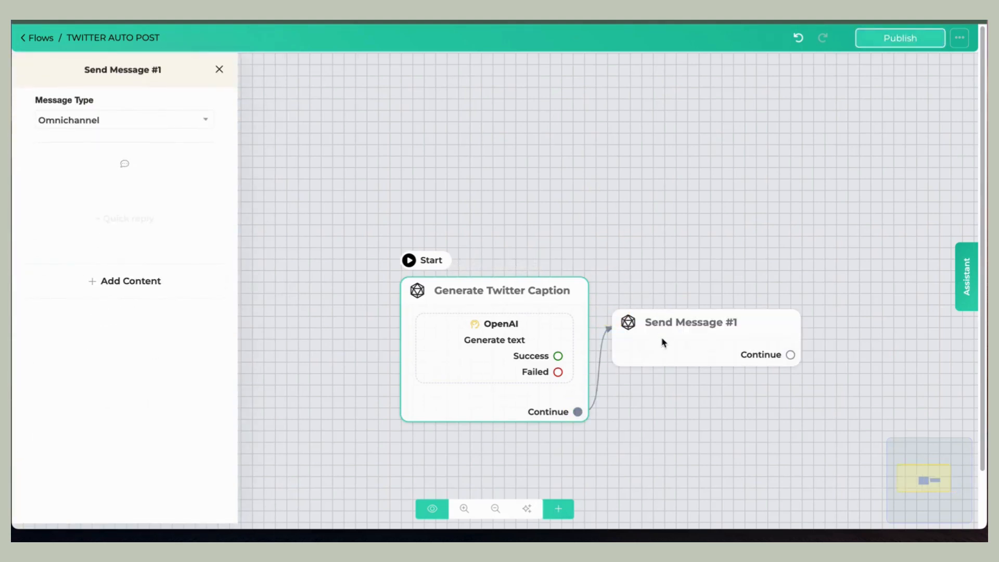
left_click(140, 293)
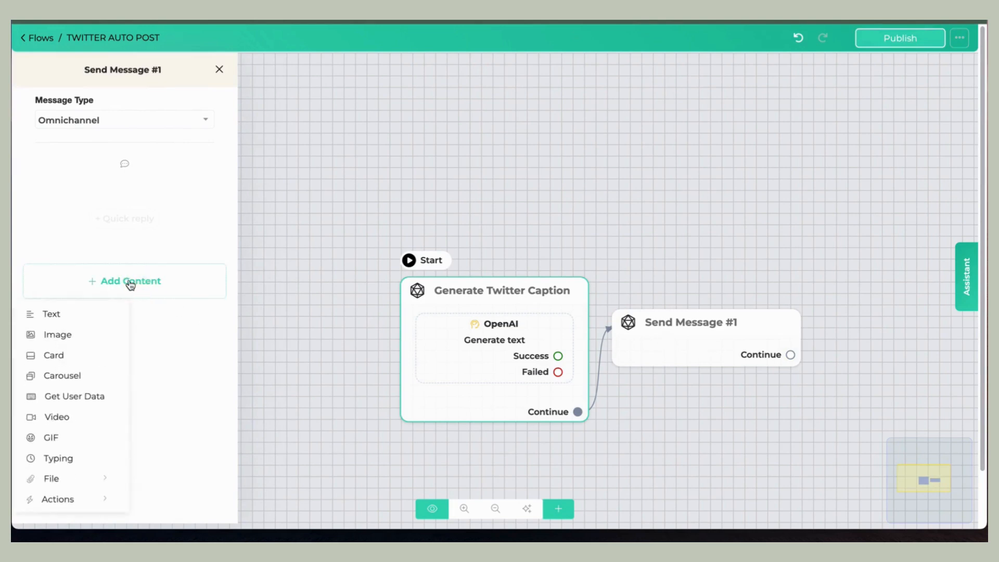
left_click(73, 317)
type("Here is you")
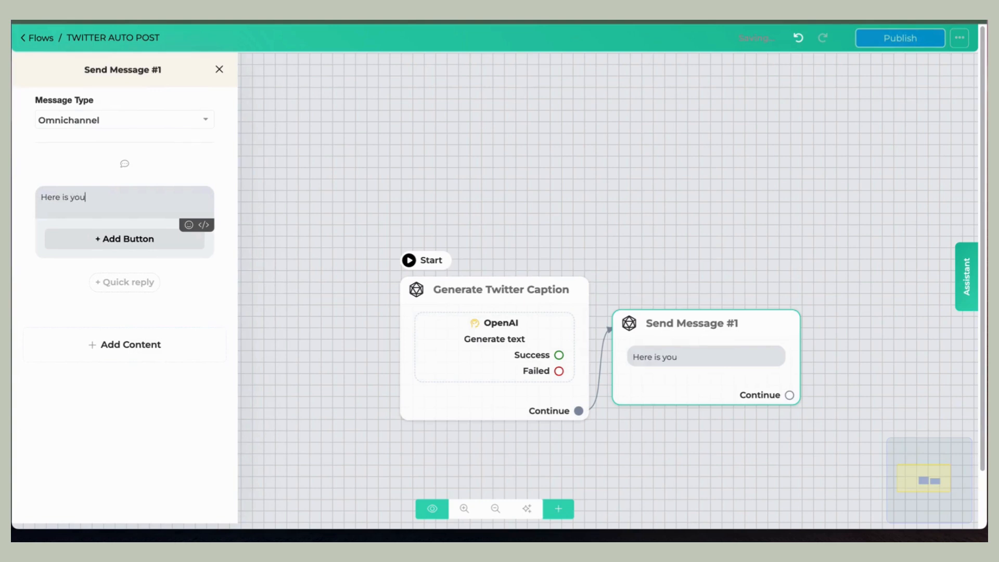
type("r caption for to")
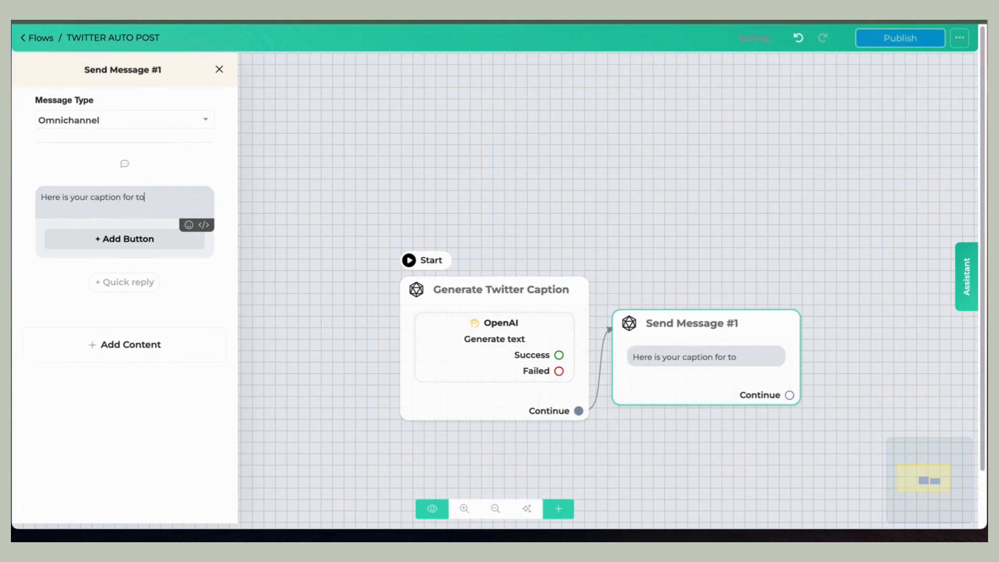
type("day:")
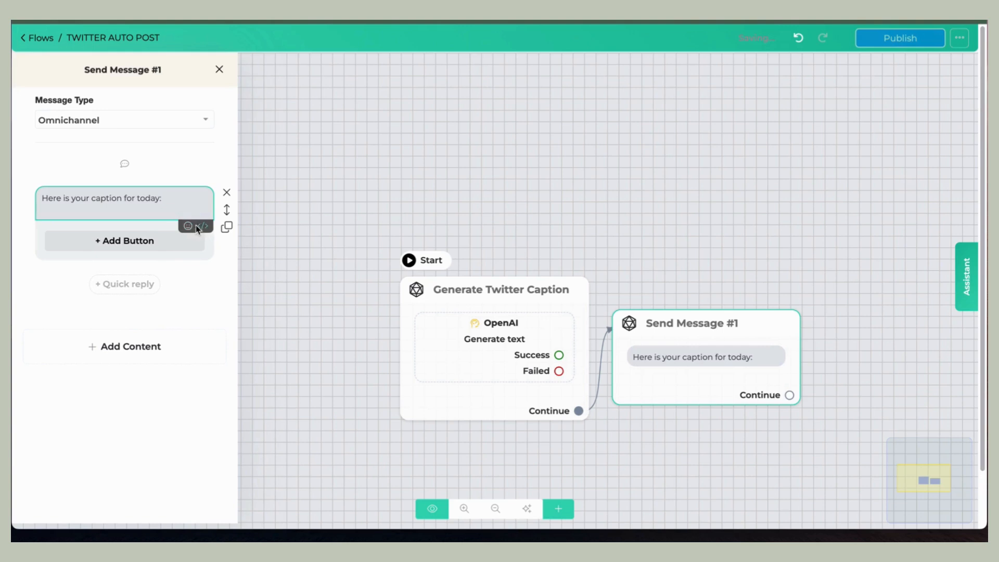
Step: Append the generate_twitter_caption field to the message text and rename the block to Display Twitter Caption
left_click(203, 224)
scroll(204, 327, "down", 3)
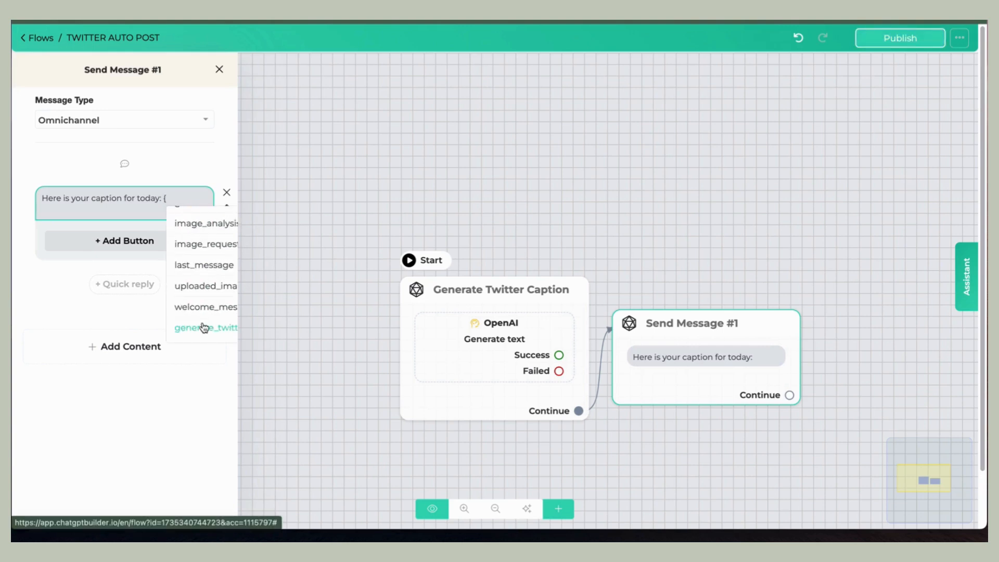
left_click(205, 329)
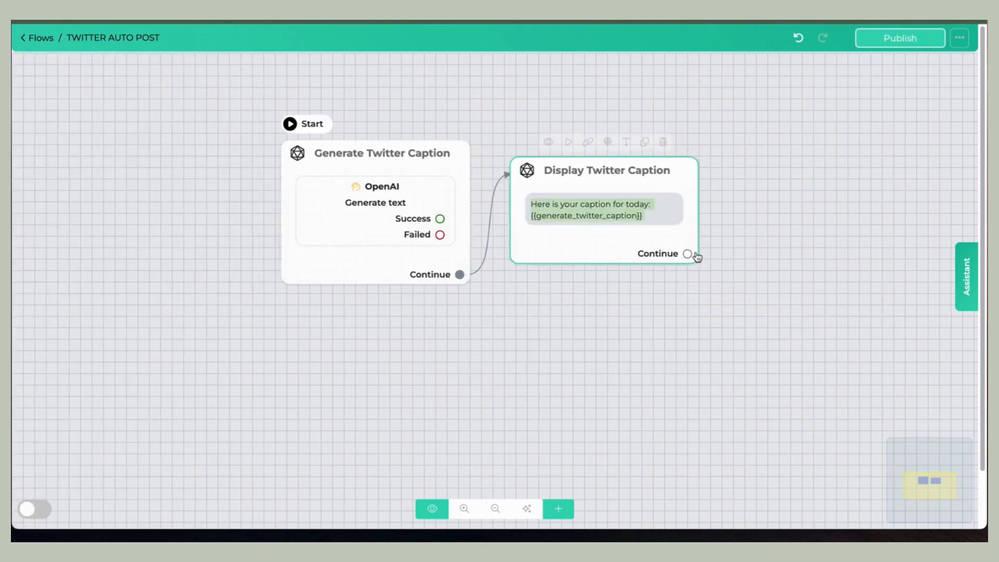
Step: Connect a new block after Display Twitter Caption and give it a Trigger Make action with the event name TwitterX_post
left_click_drag(690, 259, 742, 135)
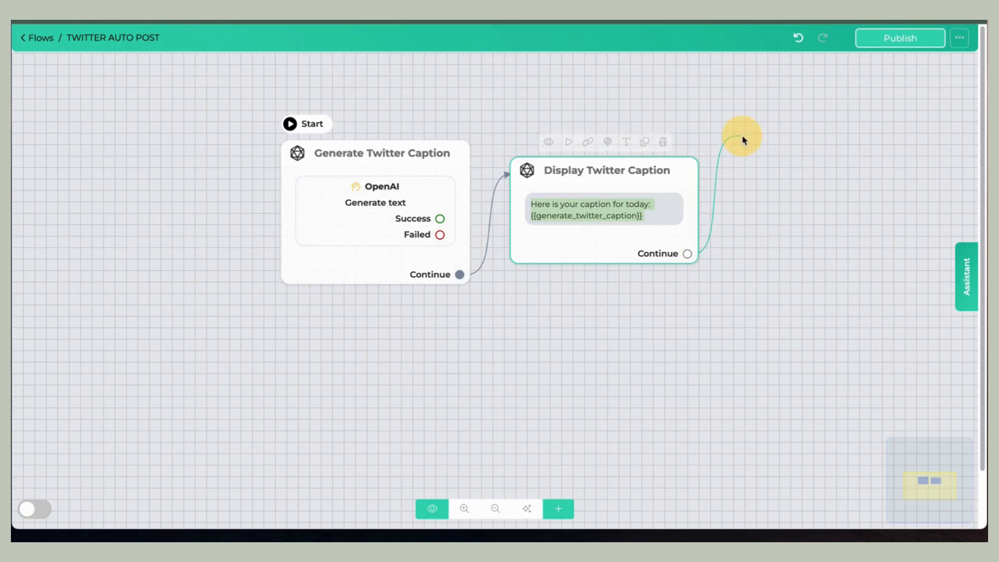
left_click(137, 291)
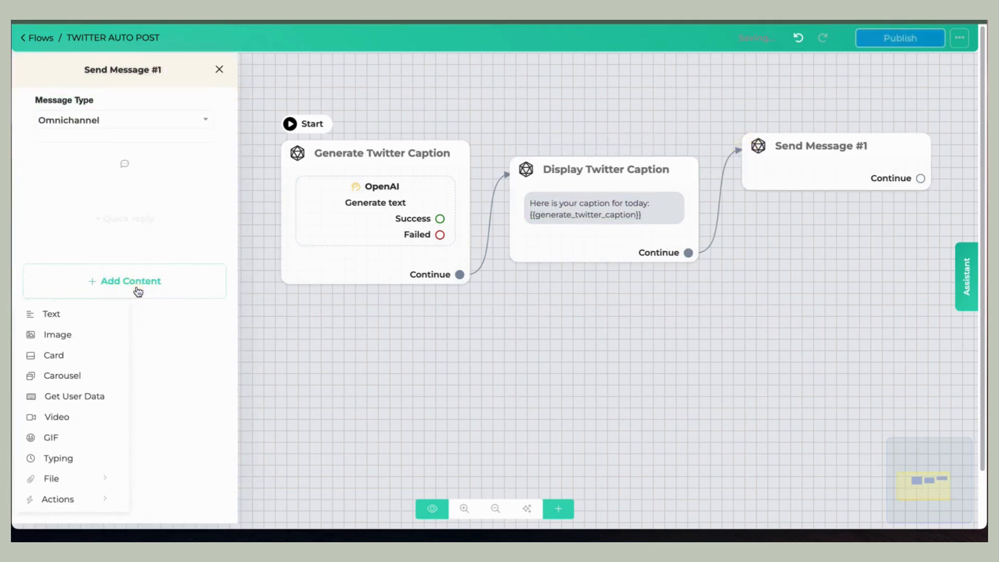
left_click(89, 505)
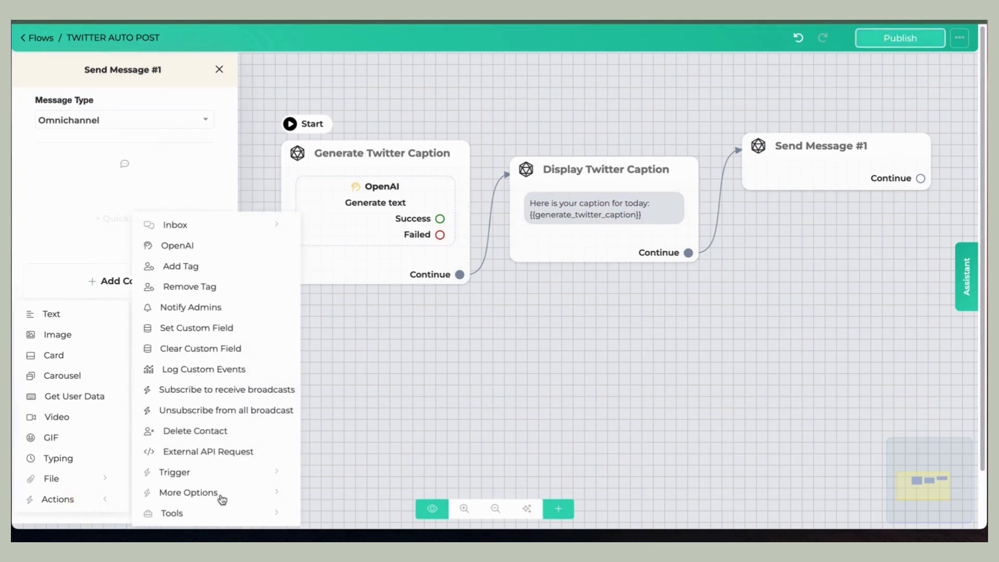
left_click(217, 474)
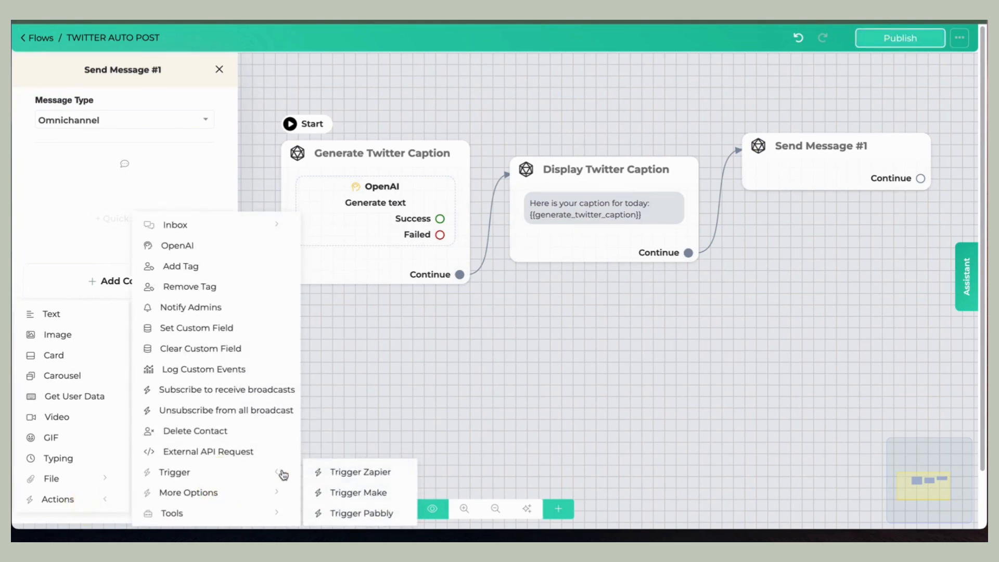
left_click(354, 493)
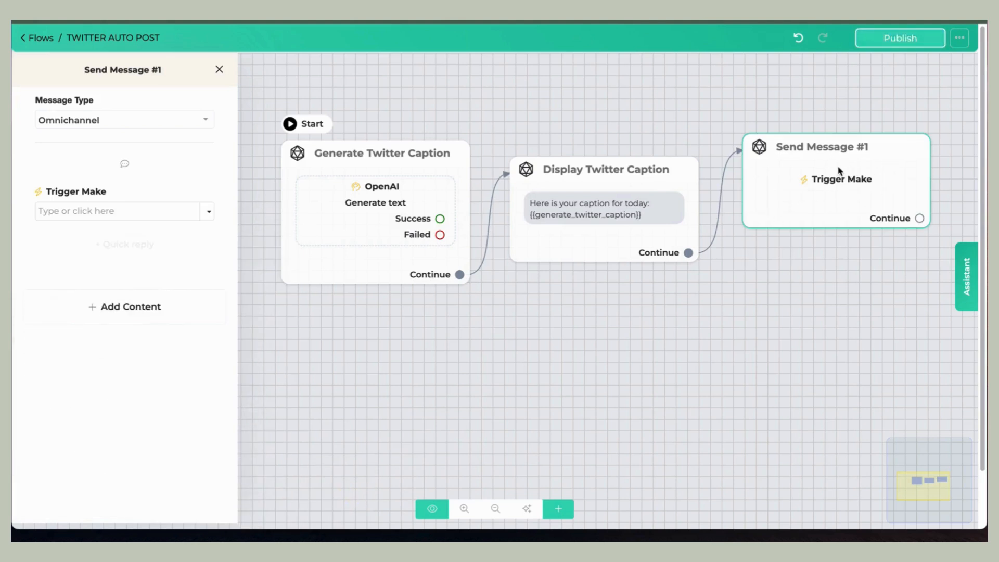
left_click(103, 215)
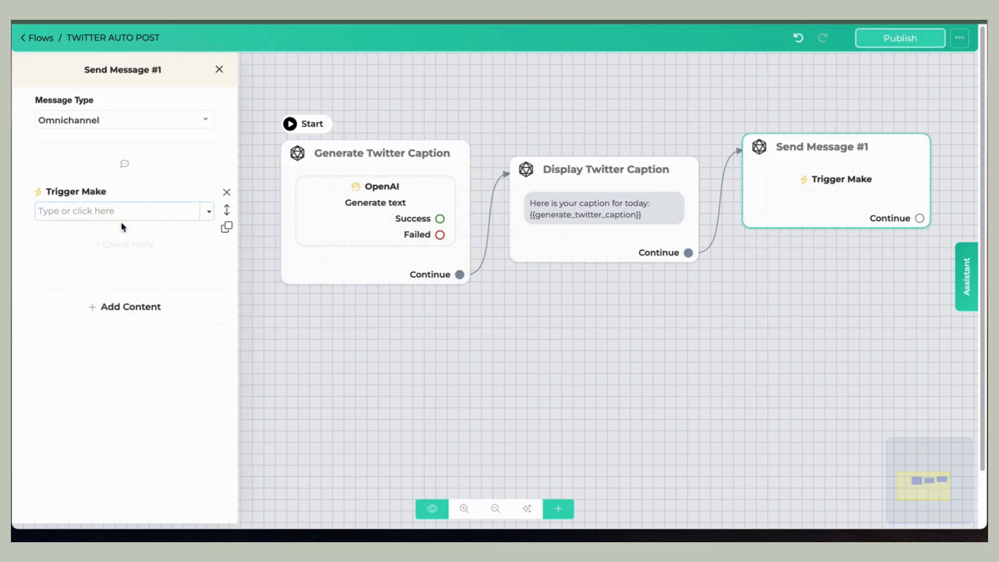
type("TwitterX_post")
Step: Rename the Trigger Make block to "Send post to Make"
left_click_drag(442, 95, 356, 94)
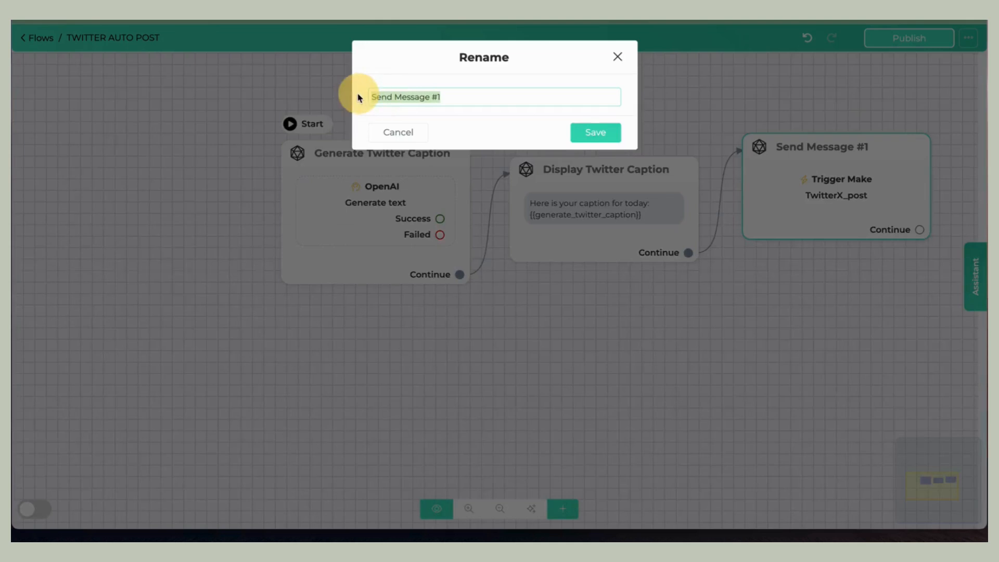
type("Send")
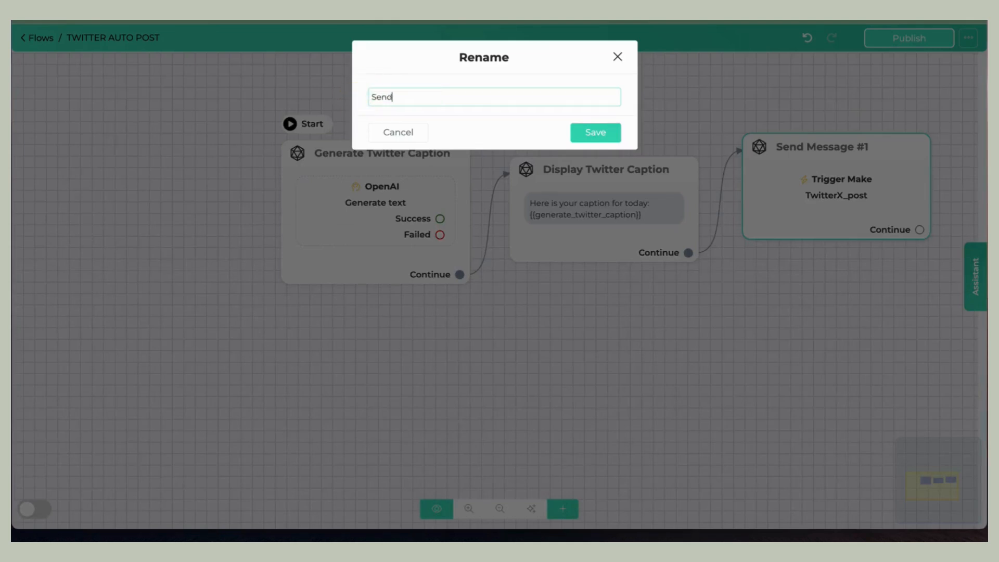
type(" post to Make")
key("Return")
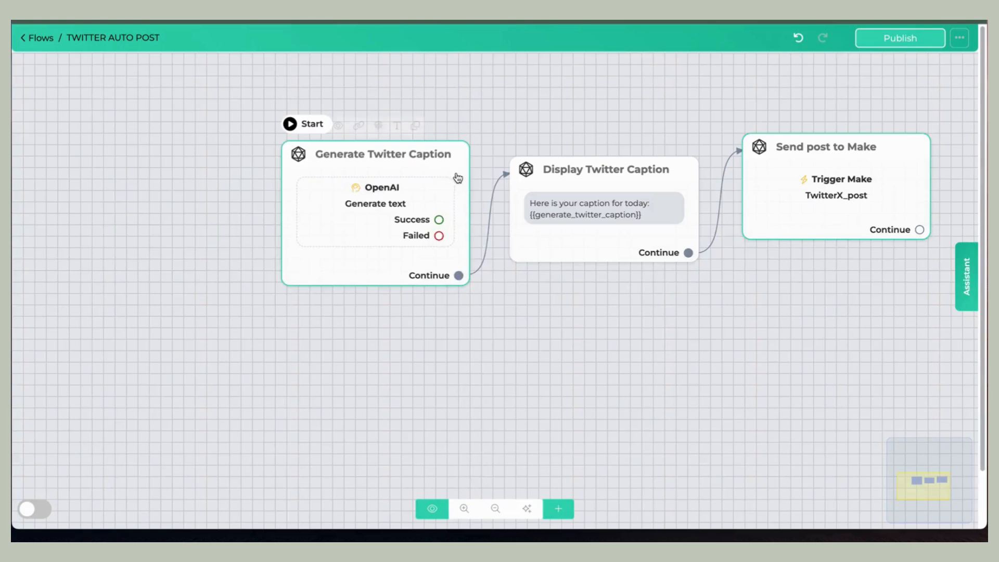
Step: Rearrange the three flow blocks closer together near the canvas's upper left and publish the flow
left_click_drag(448, 160, 345, 111)
left_click_drag(559, 153, 440, 97)
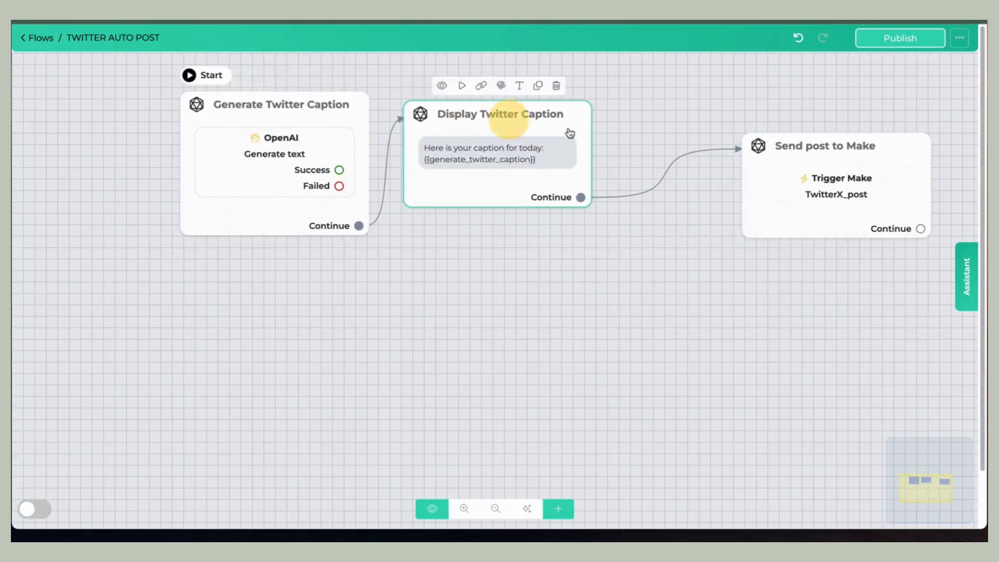
left_click_drag(810, 175, 684, 133)
left_click(880, 42)
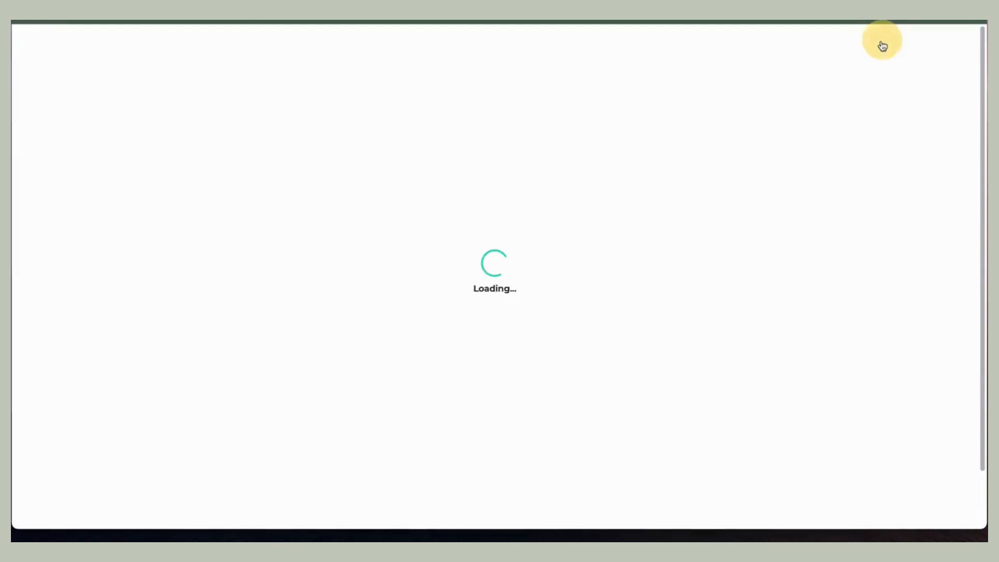
left_click(966, 276)
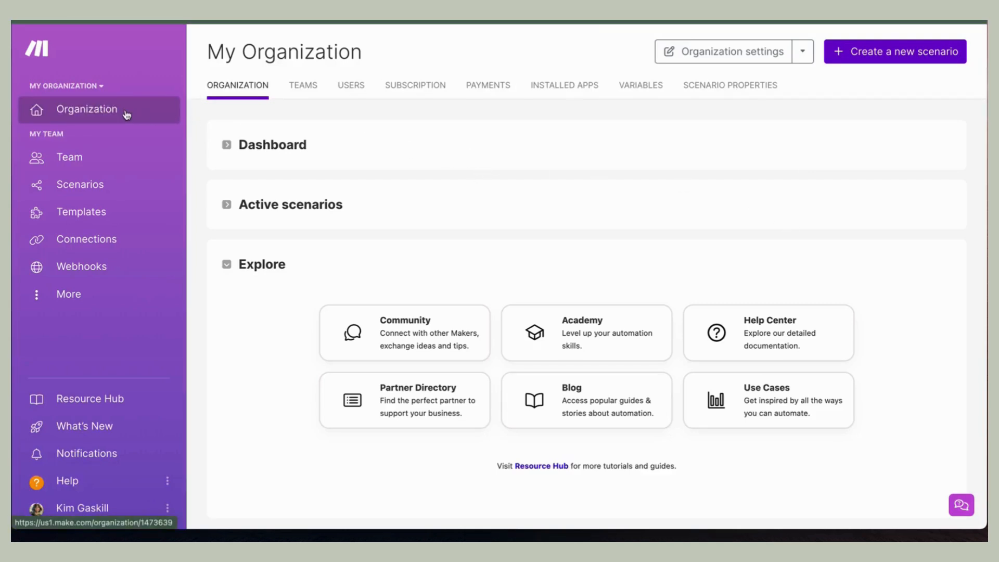
Step: Create a new scenario starting with the Chatbot Builder AI trigger Watch New "Trigger Make" Event
left_click(930, 61)
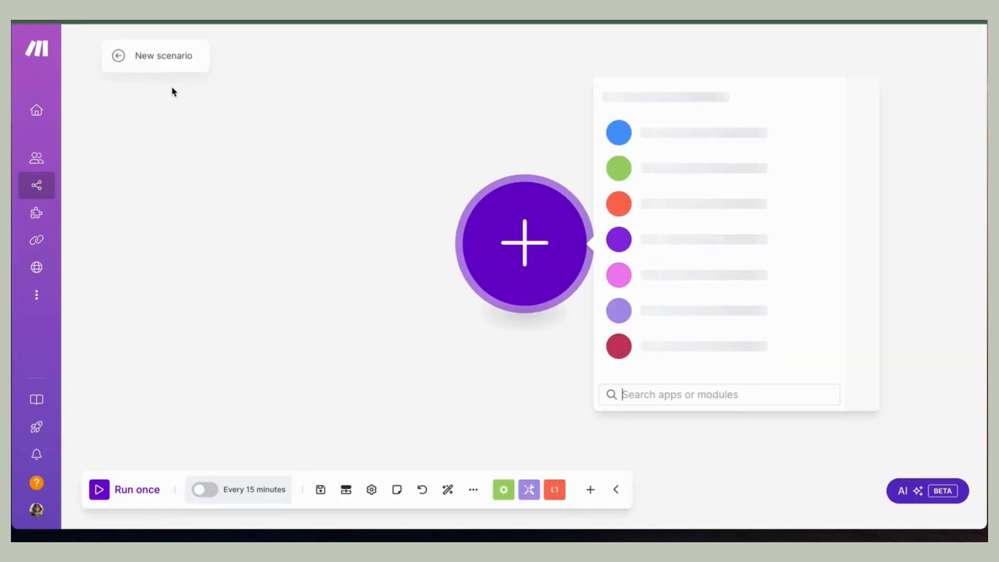
type("cbb")
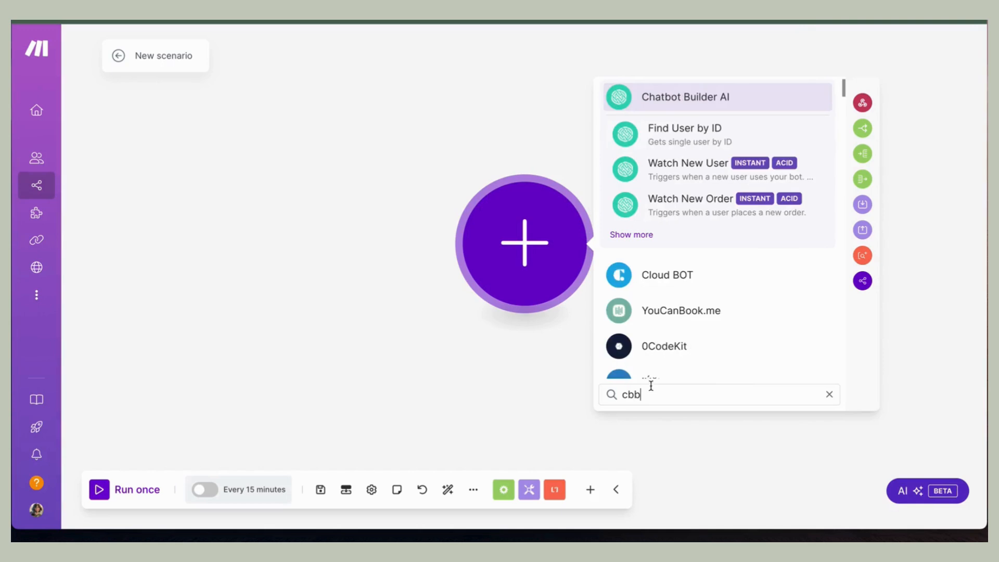
left_click(684, 100)
scroll(679, 270, "down", 2)
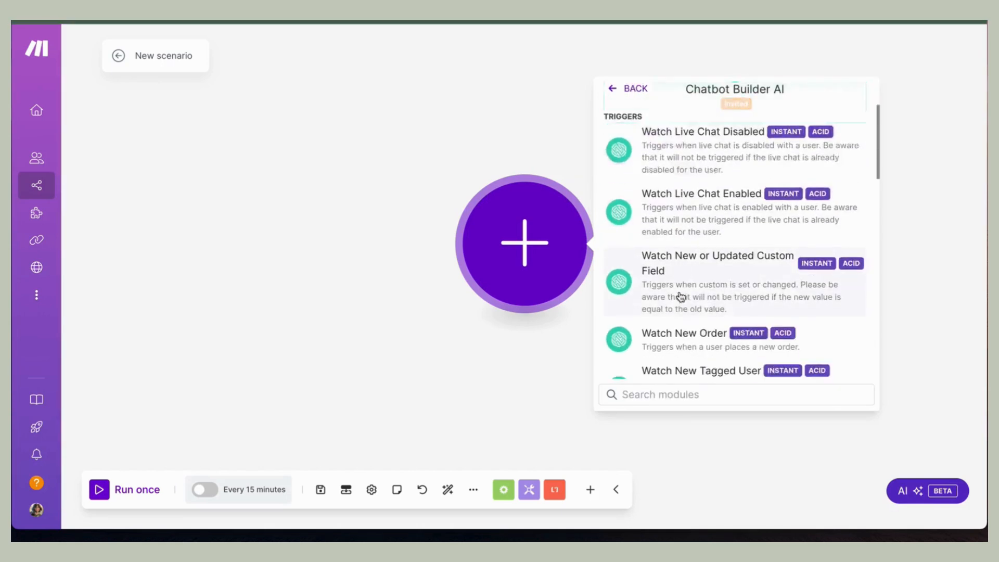
scroll(680, 296, "down", 8)
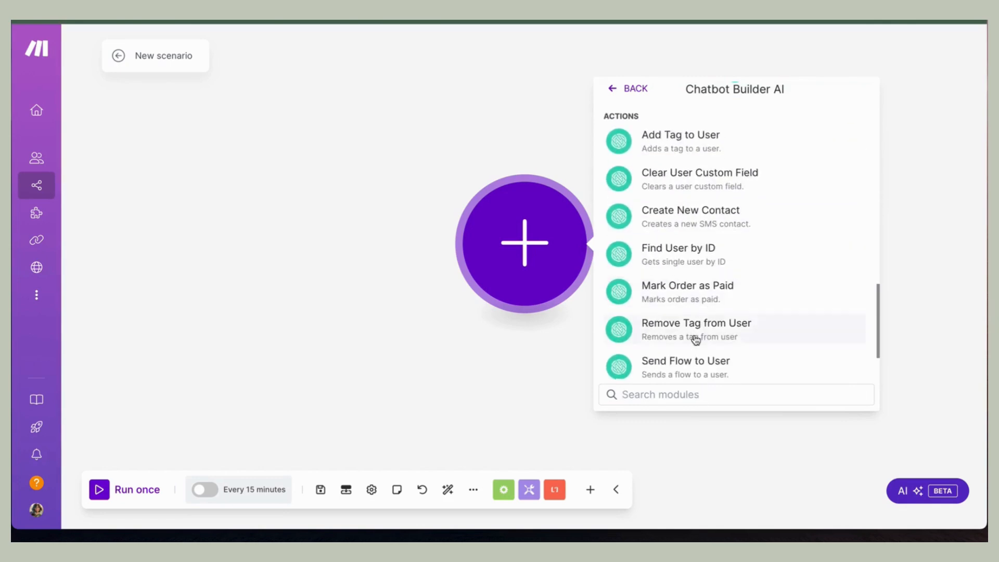
scroll(695, 338, "down", 1)
scroll(702, 271, "up", 5)
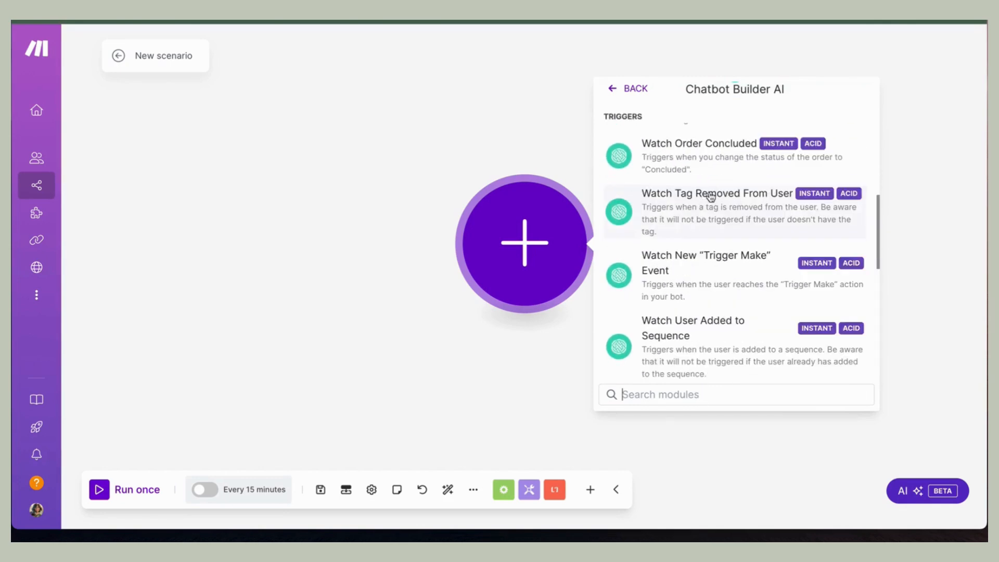
left_click(698, 276)
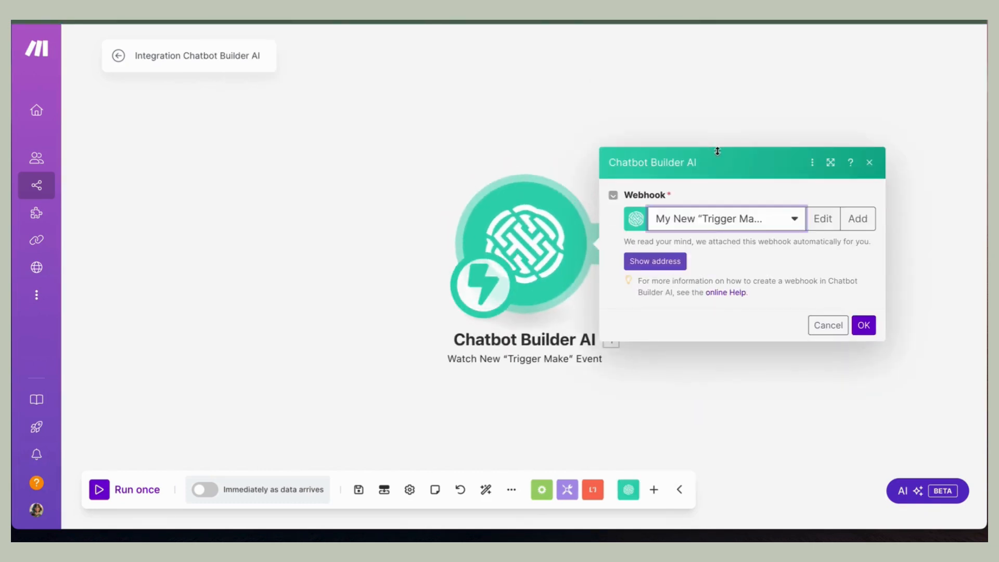
Step: Add a new webhook for the trigger and name it "Post to Twitter"
left_click(857, 218)
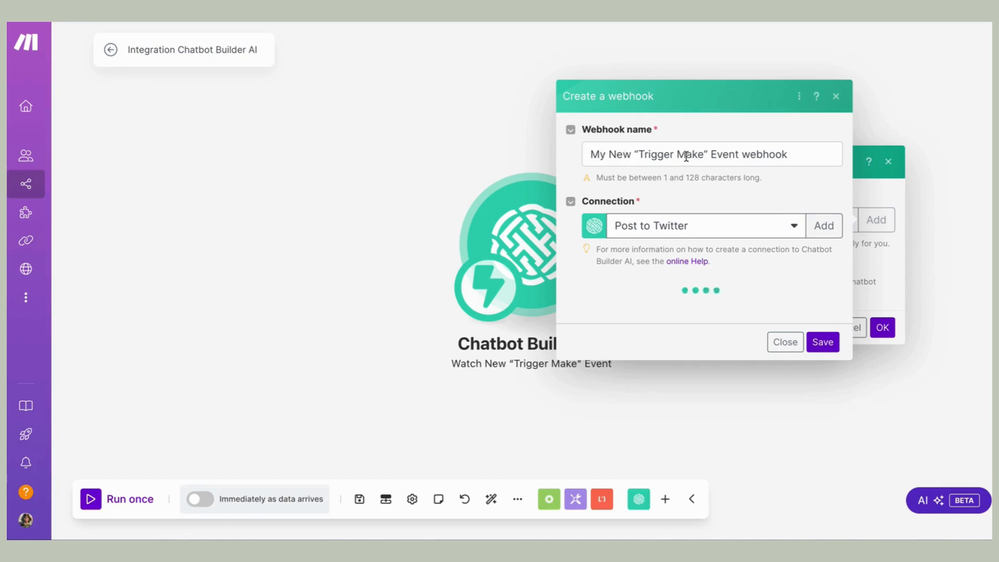
left_click(764, 149)
key("ctrl+a")
type("P")
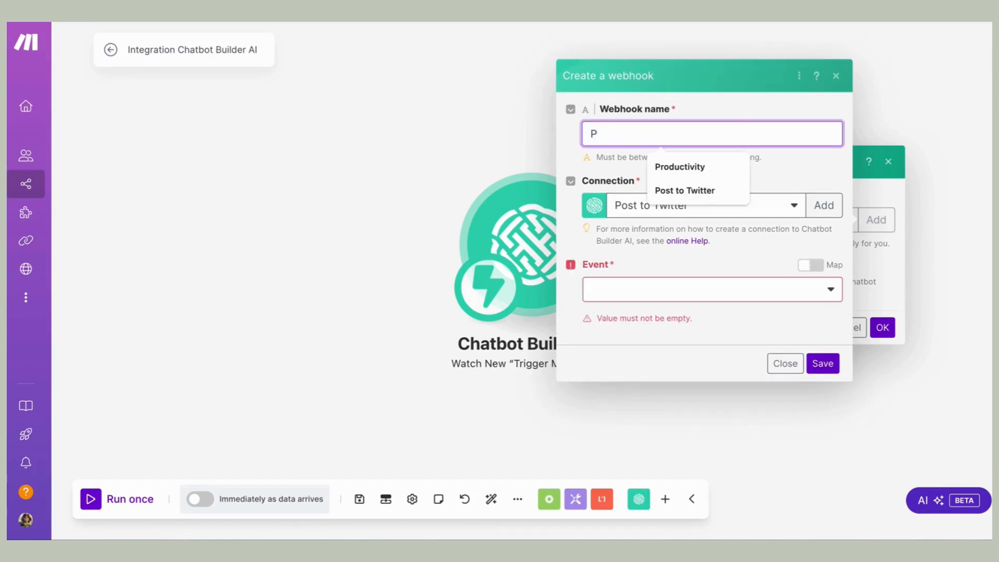
type("ost to Twitter")
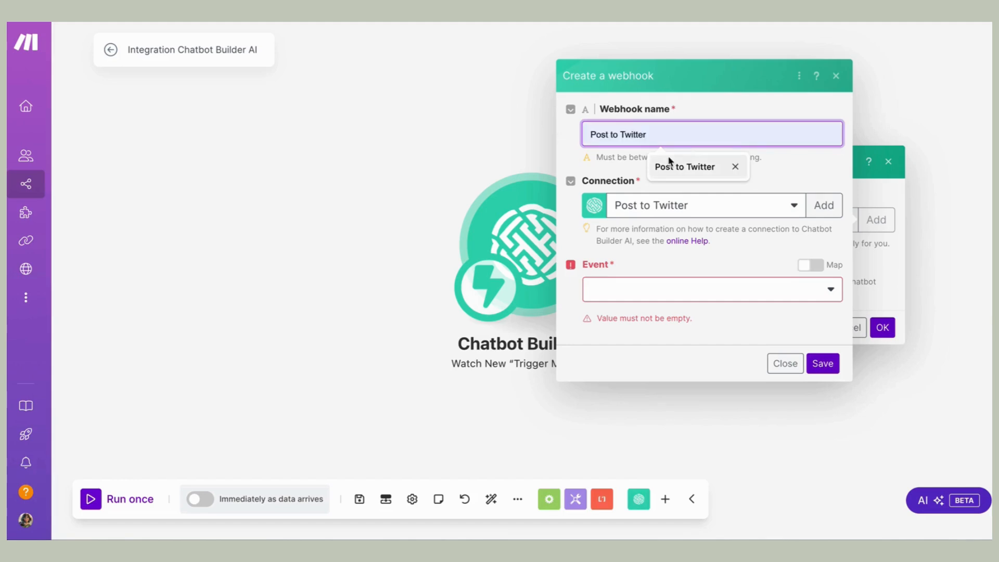
left_click(676, 165)
Step: Add a new connection for the webhook and name it "Post to Twitter SMM"
left_click(793, 205)
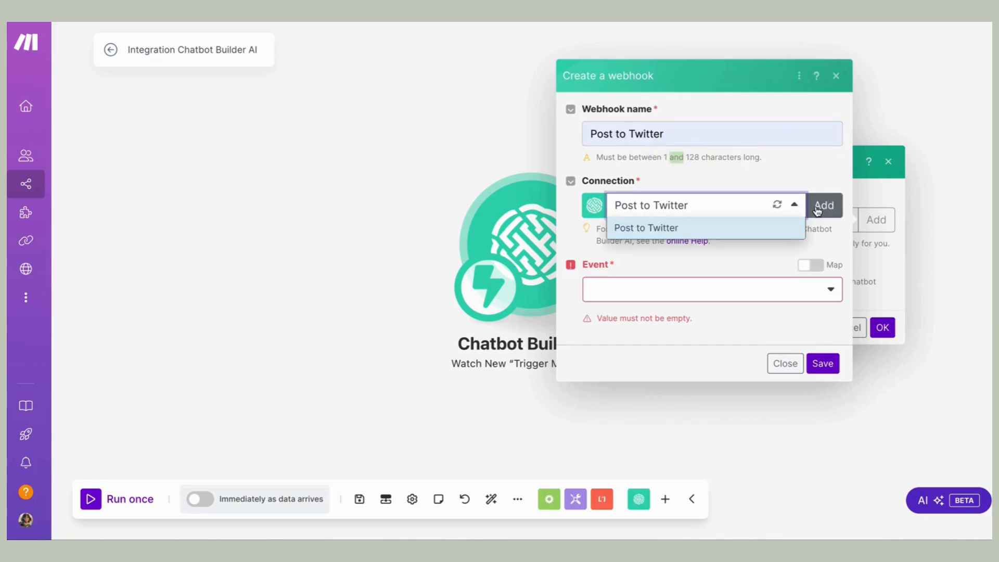
left_click(820, 206)
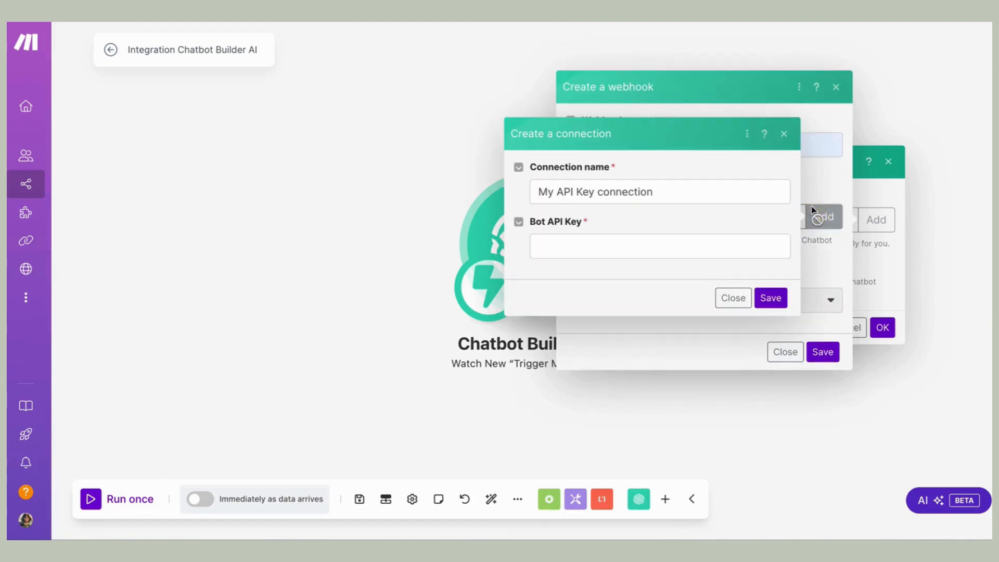
left_click(640, 191)
left_click_drag(660, 190, 522, 197)
type("P")
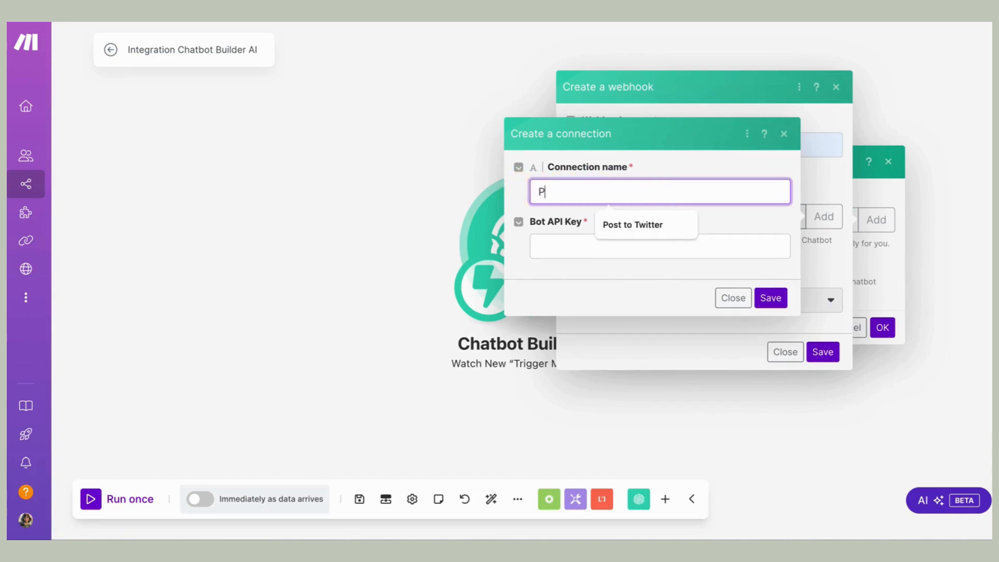
type("ost to Twitter SM")
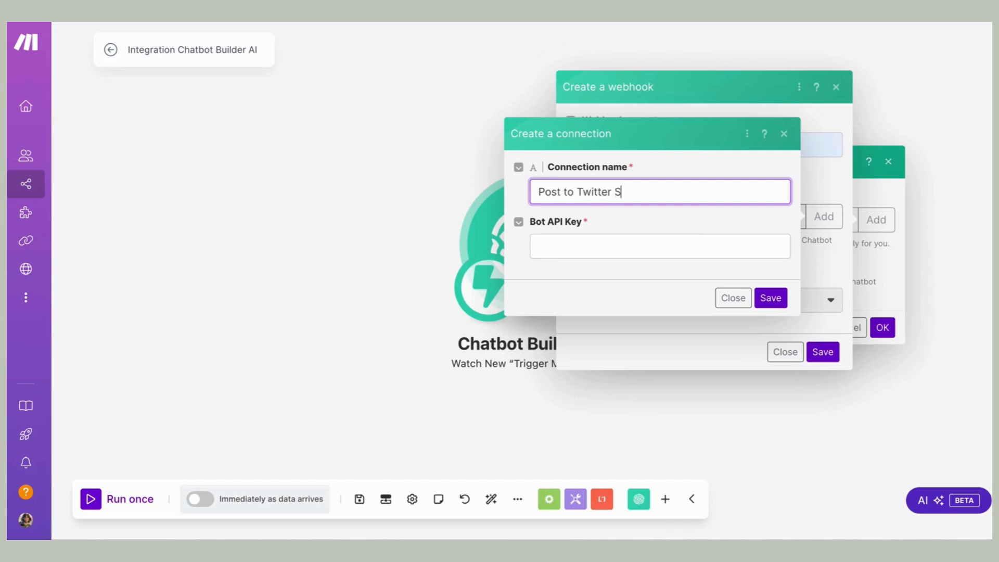
type("M")
left_click(562, 244)
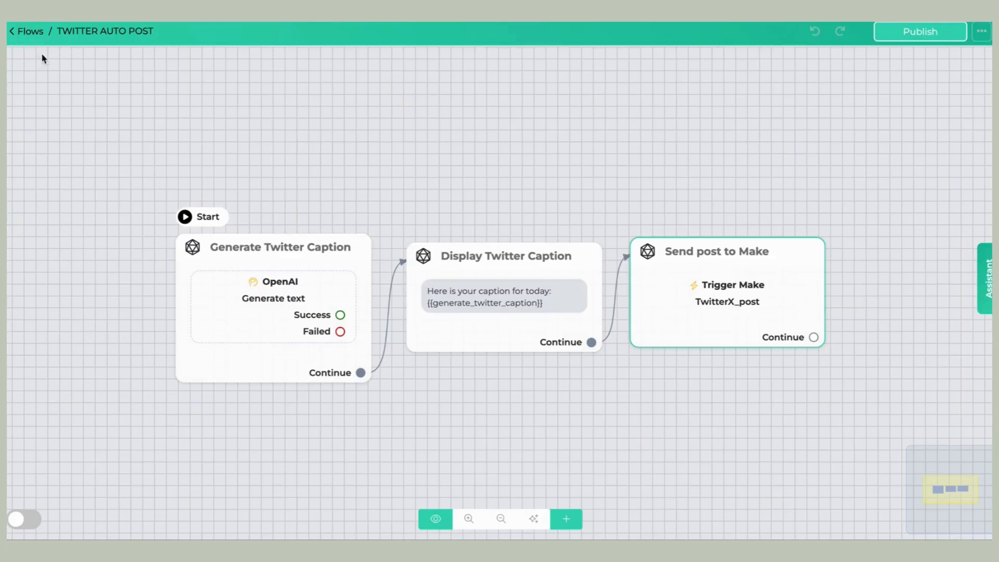
Step: Switch to Chatbot Builder AI, generate its API access token in the integration settings and copy it
left_click(24, 32)
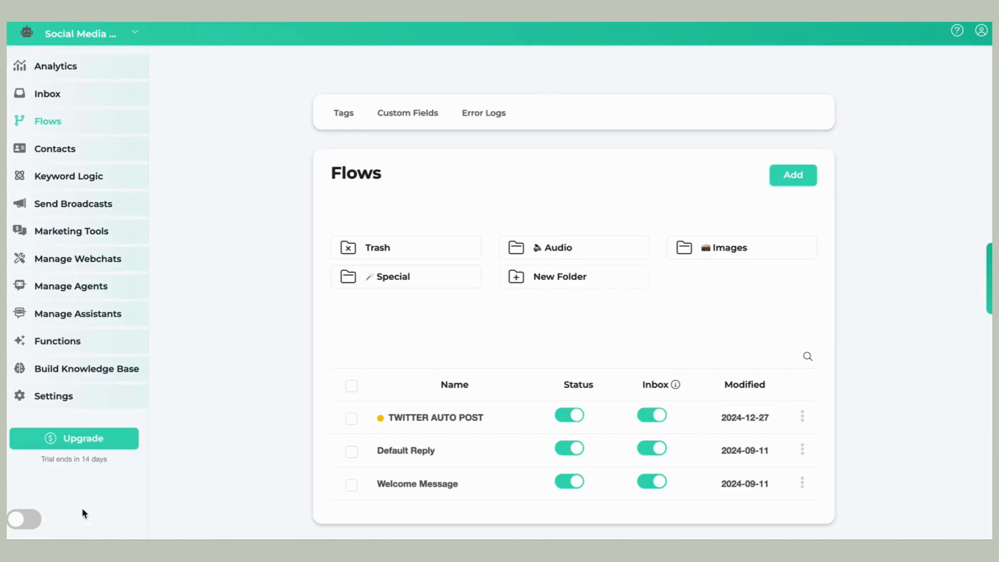
left_click(53, 400)
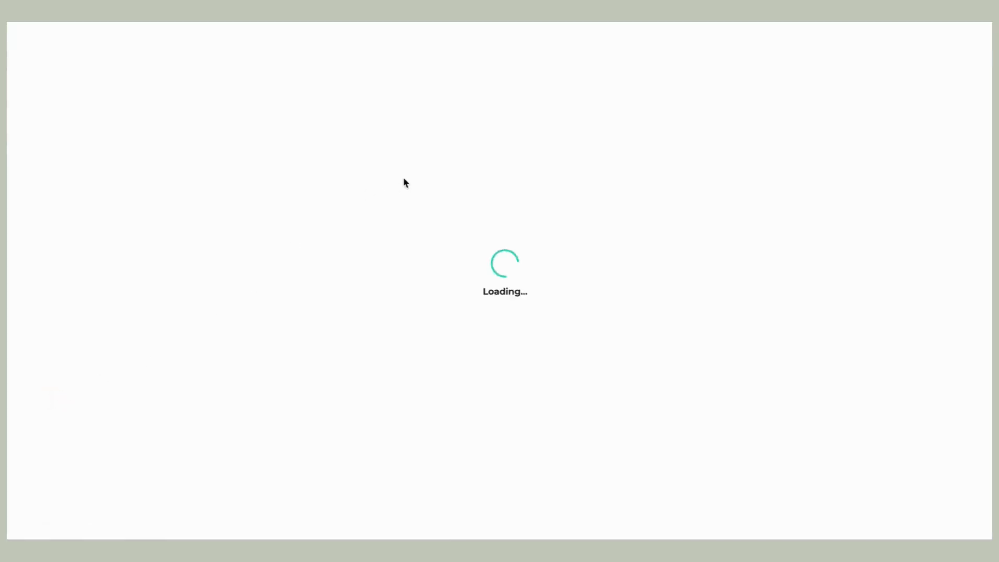
left_click(473, 123)
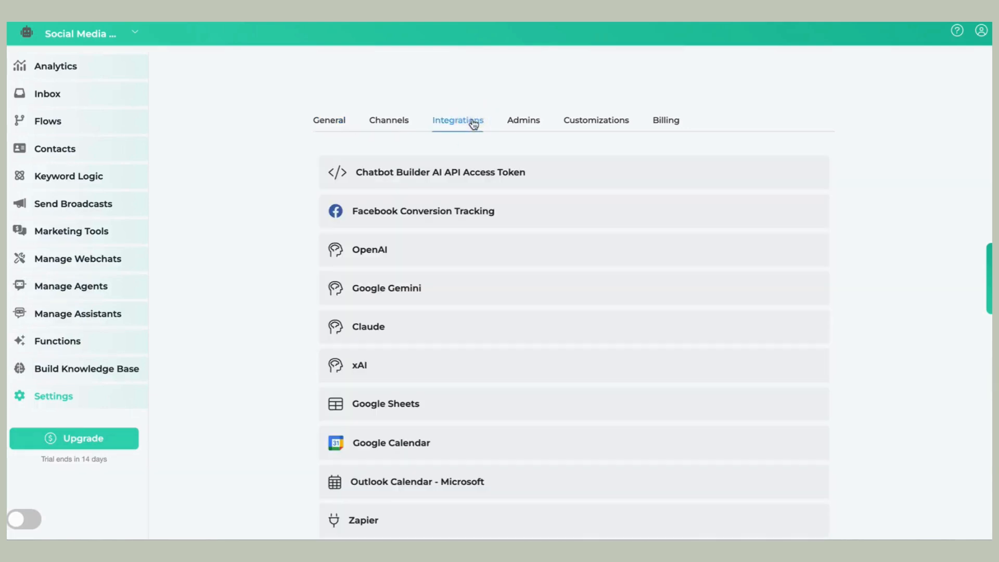
left_click(457, 173)
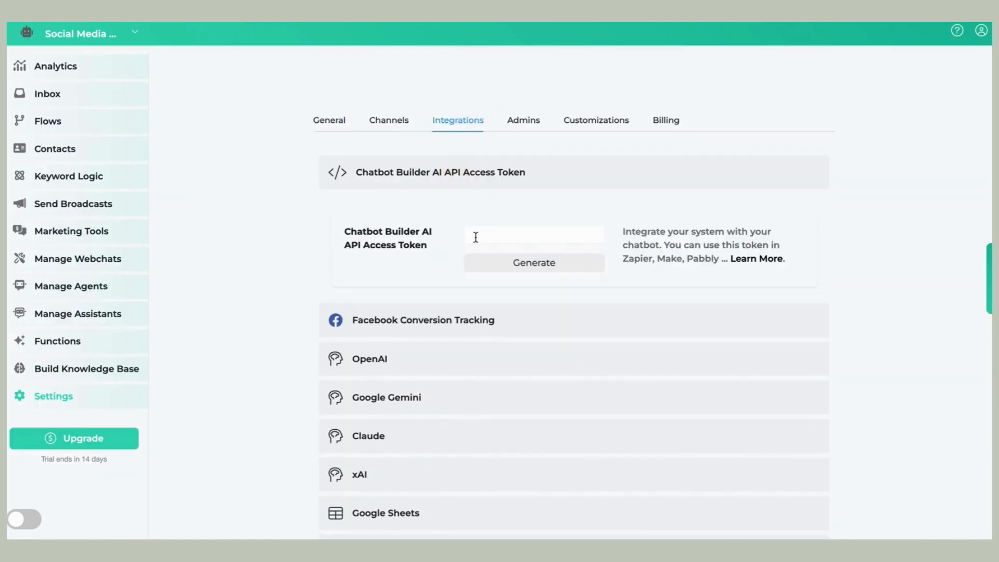
left_click(516, 263)
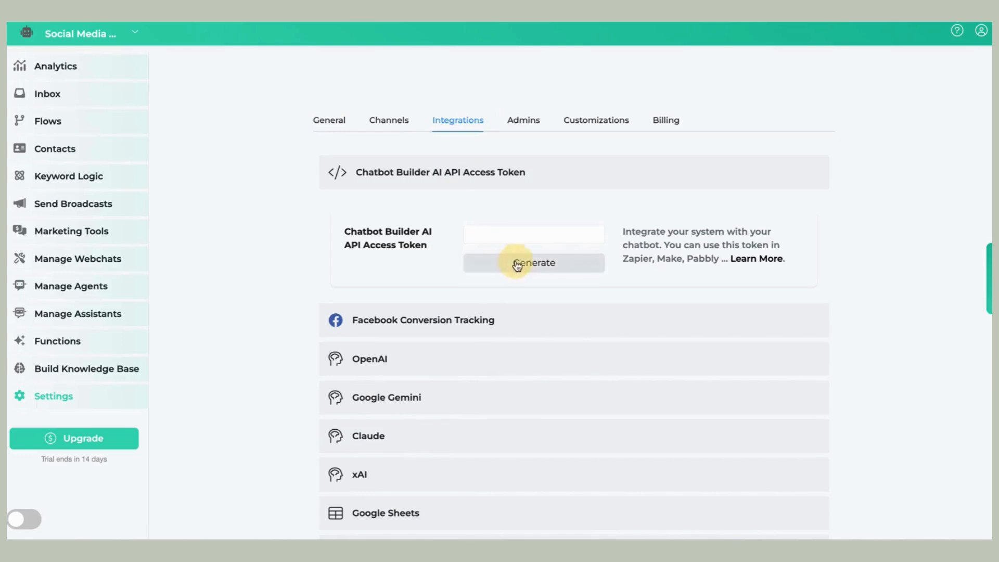
triple_click(523, 235)
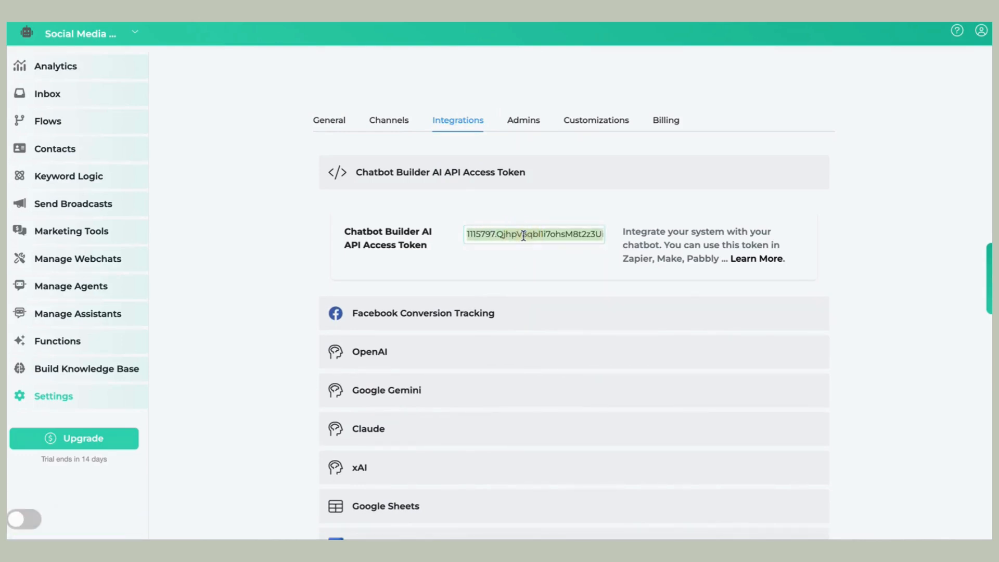
right_click(523, 234)
left_click(562, 322)
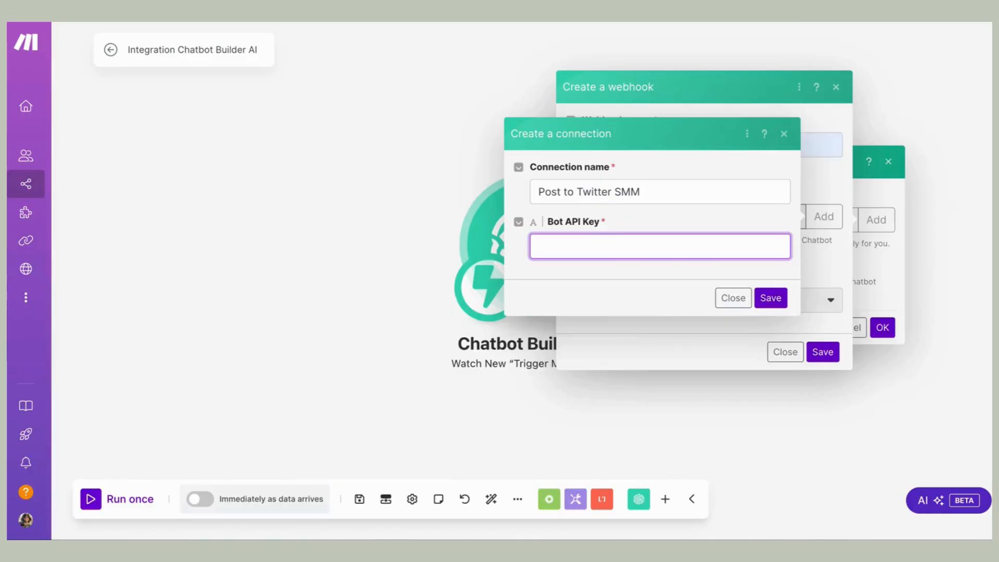
Step: Return to Make, paste the copied token as the Bot API Key and save the connection
left_click(587, 248)
right_click(588, 245)
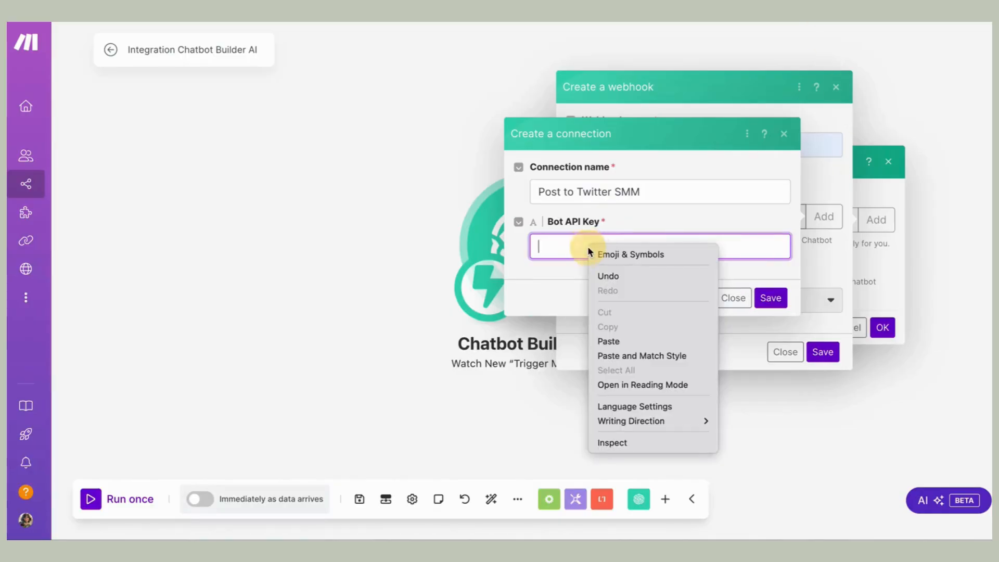
left_click(608, 341)
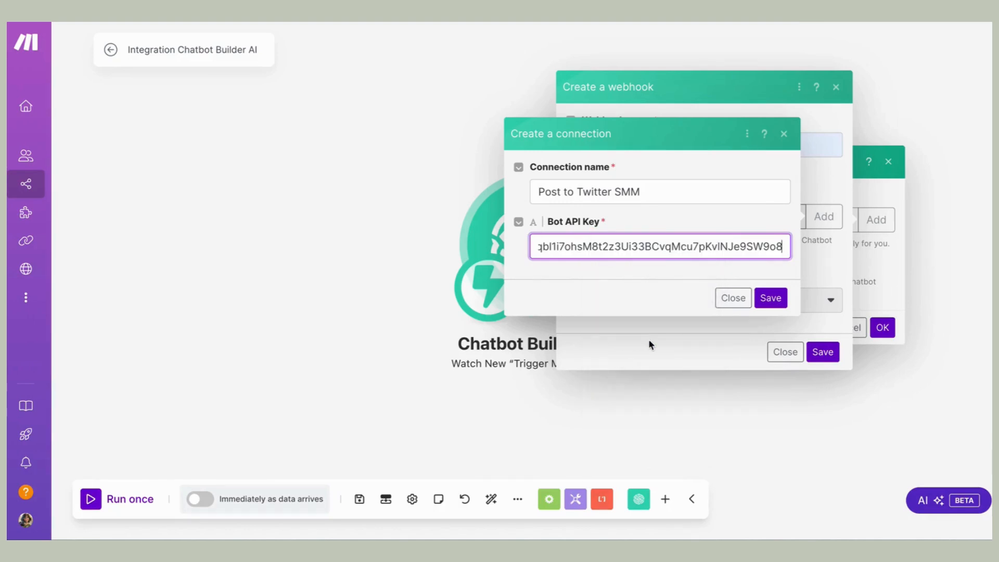
left_click(771, 298)
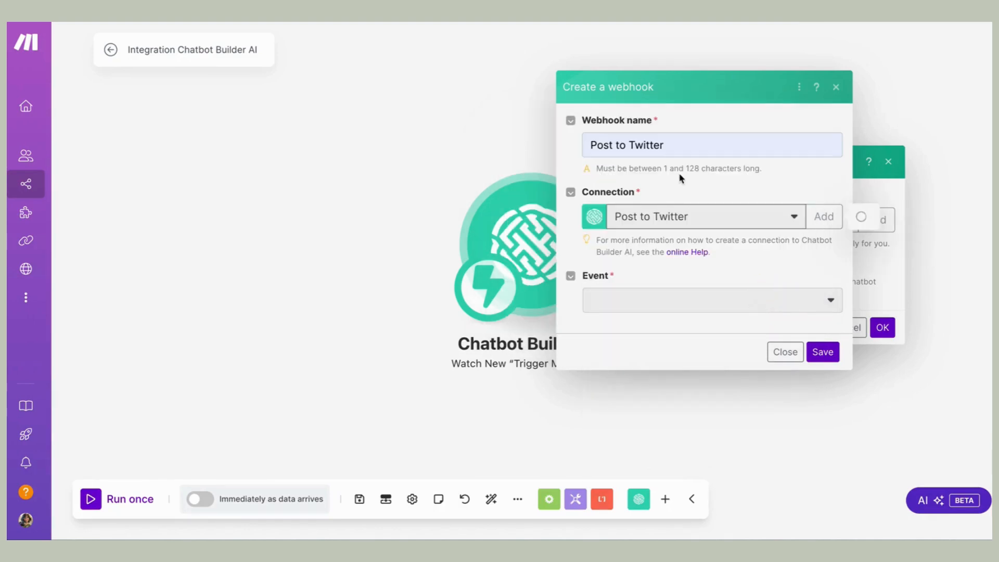
Step: Set the webhook's event to TwitterX_post, save the webhook and confirm the trigger module's settings
left_click(635, 304)
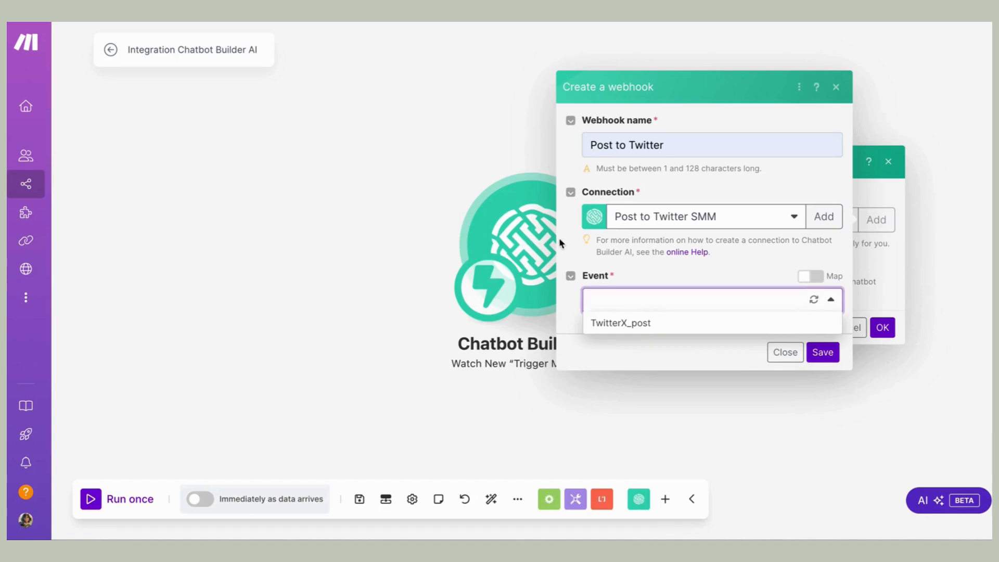
left_click(657, 326)
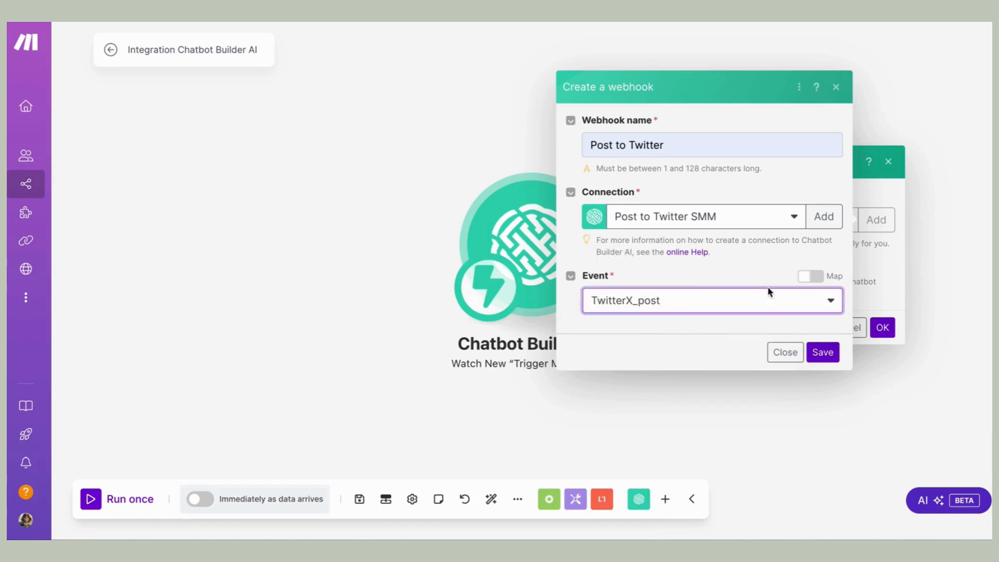
left_click(821, 352)
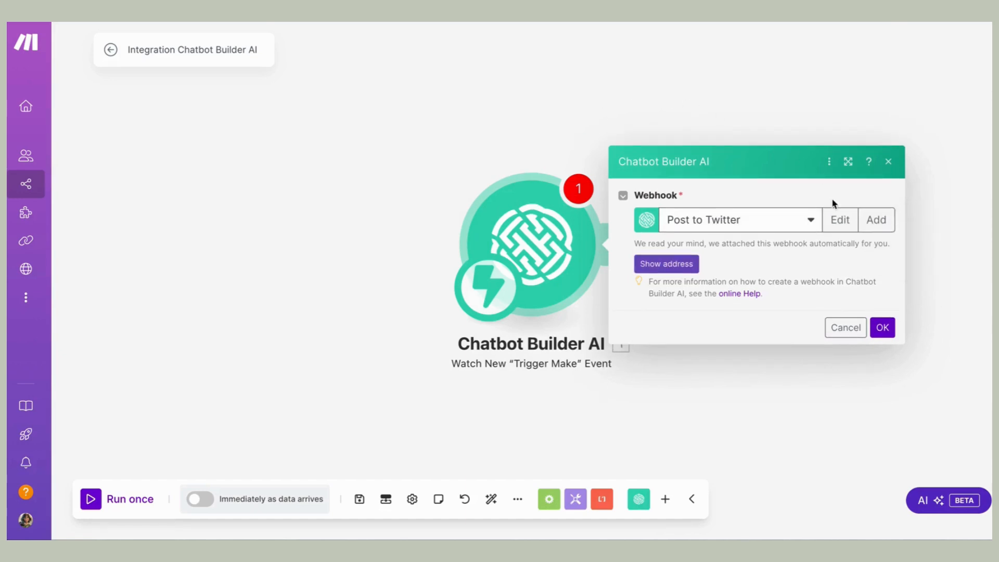
left_click(882, 327)
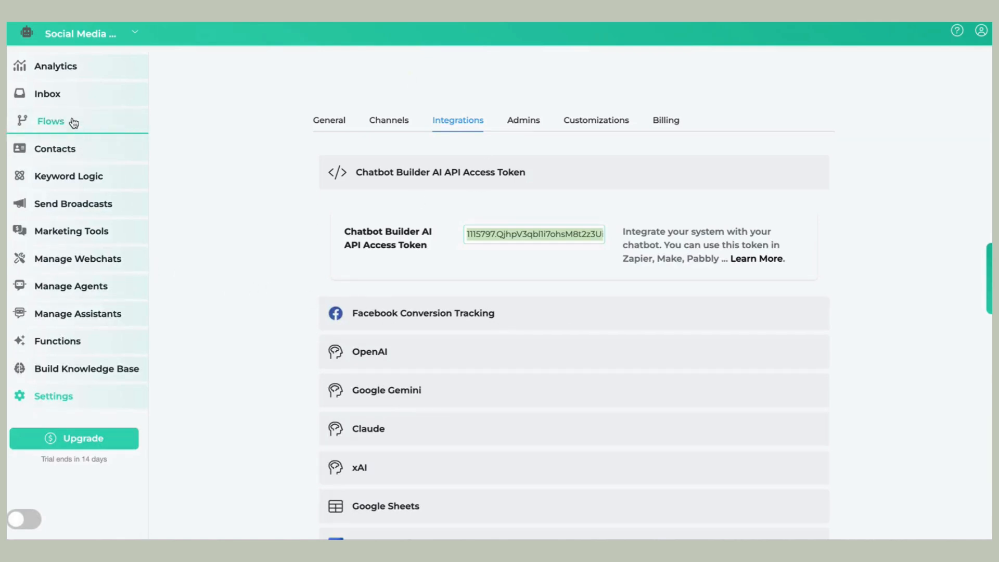
Step: In Chatbot Builder AI, publish the TWITTER AUTO POST flow and copy the Generate Twitter Caption block's WebChat link
left_click(73, 122)
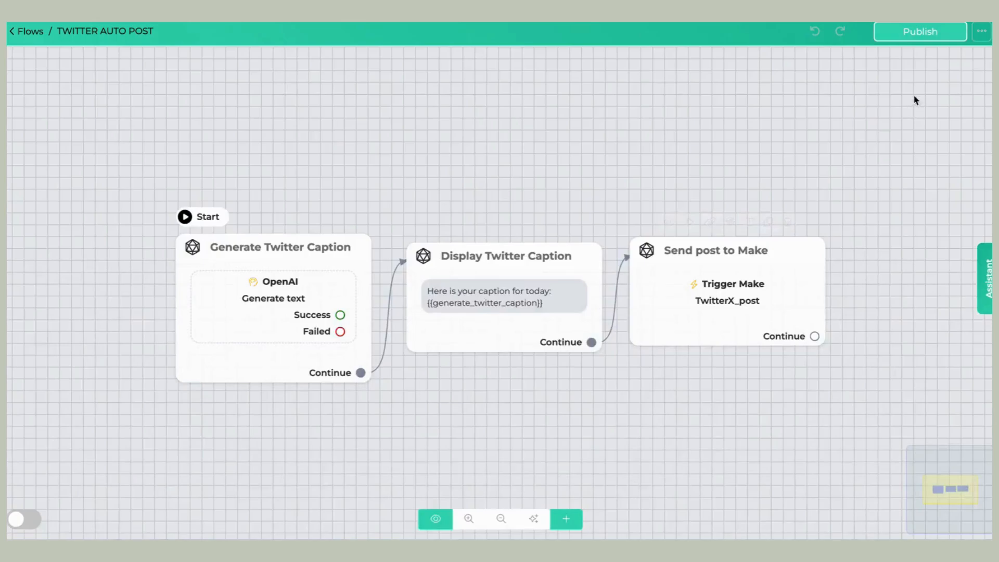
left_click(916, 34)
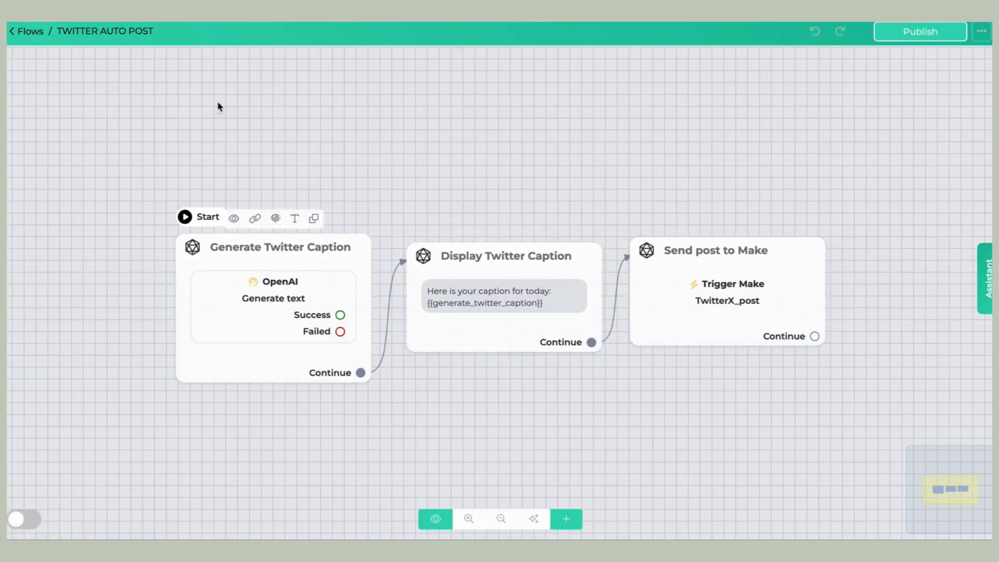
left_click(254, 218)
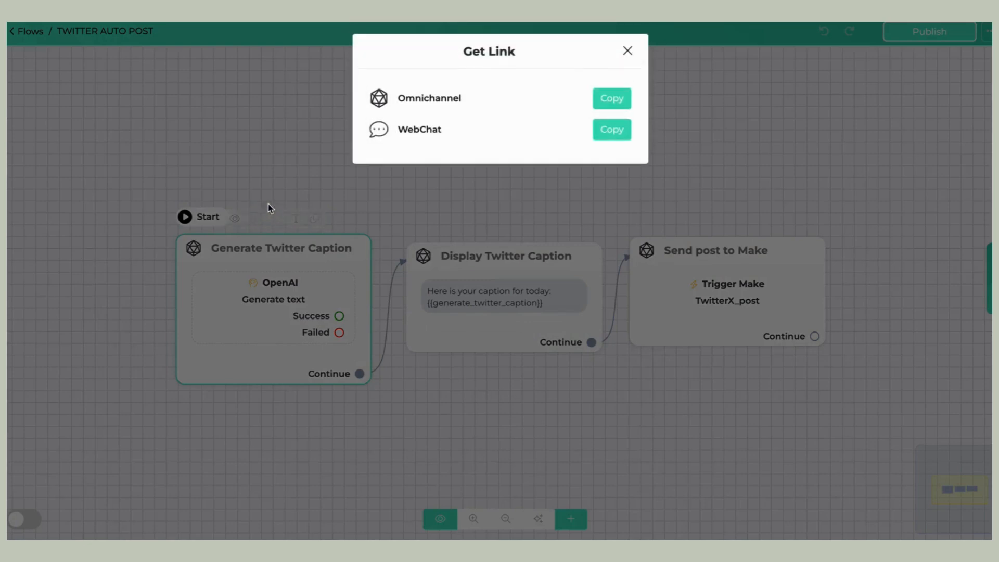
left_click(613, 132)
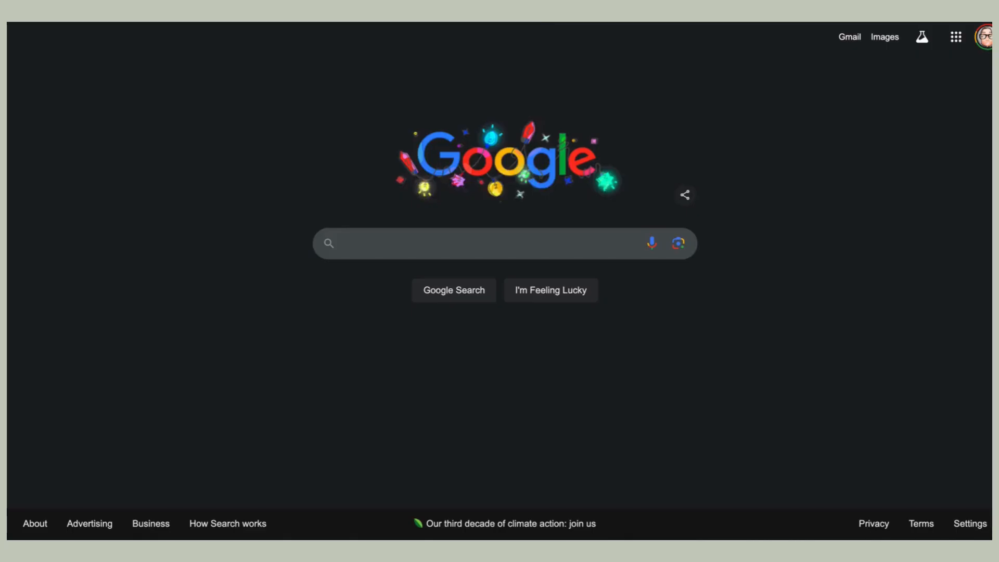
Step: Open the copied WebChat link in a separate browser page to run the flow
right_click(237, 23)
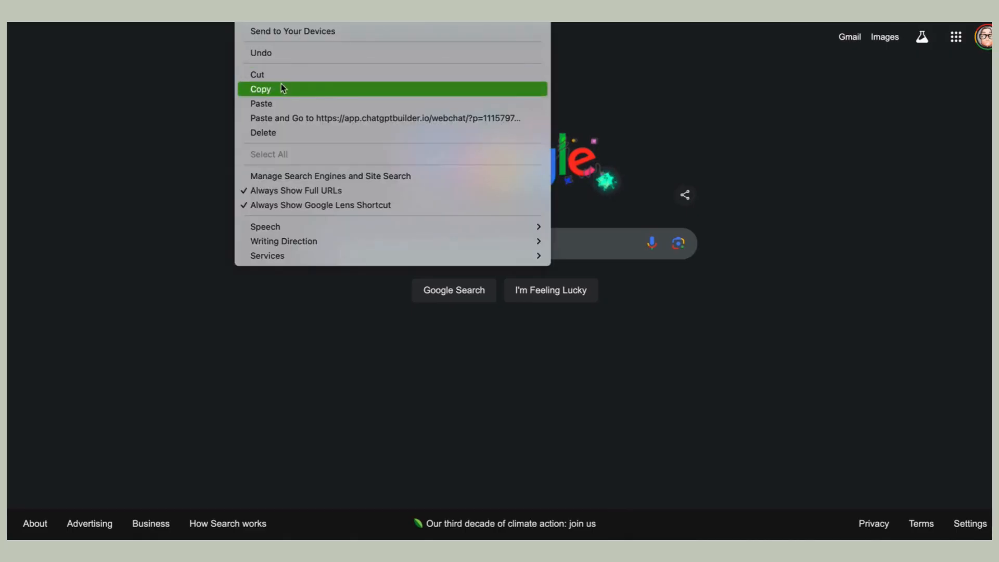
left_click(286, 103)
key("Return")
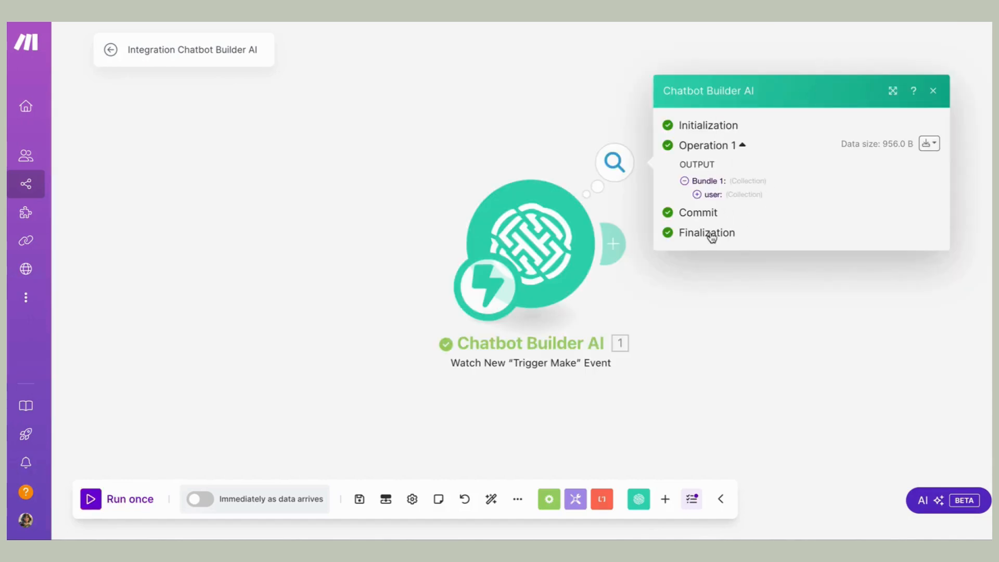
Step: Add an X (formerly Twitter) module with the Create a Post action after the Chatbot Builder AI trigger
left_click(617, 244)
scroll(489, 312, "down", 5)
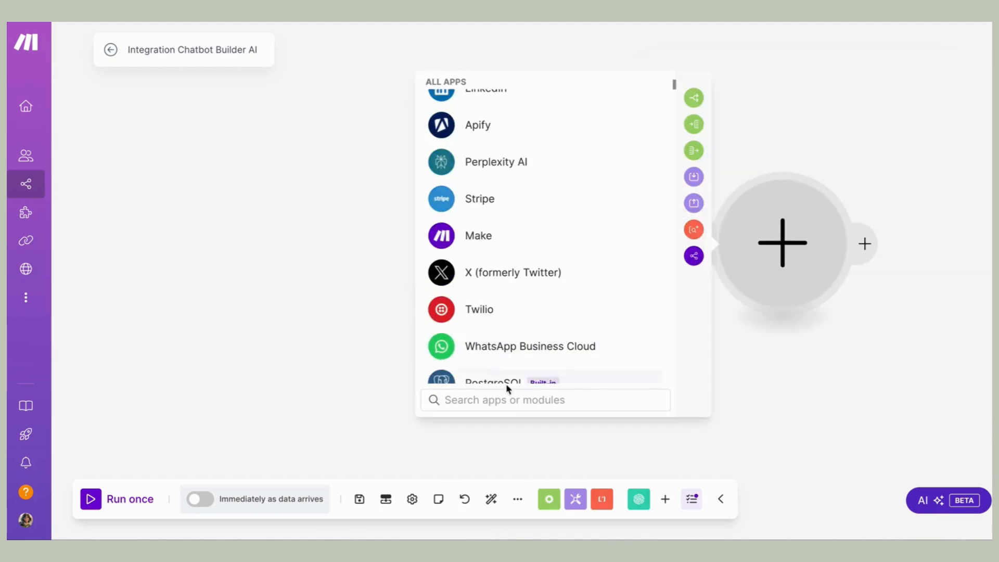
left_click(528, 289)
scroll(523, 286, "down", 2)
left_click(533, 278)
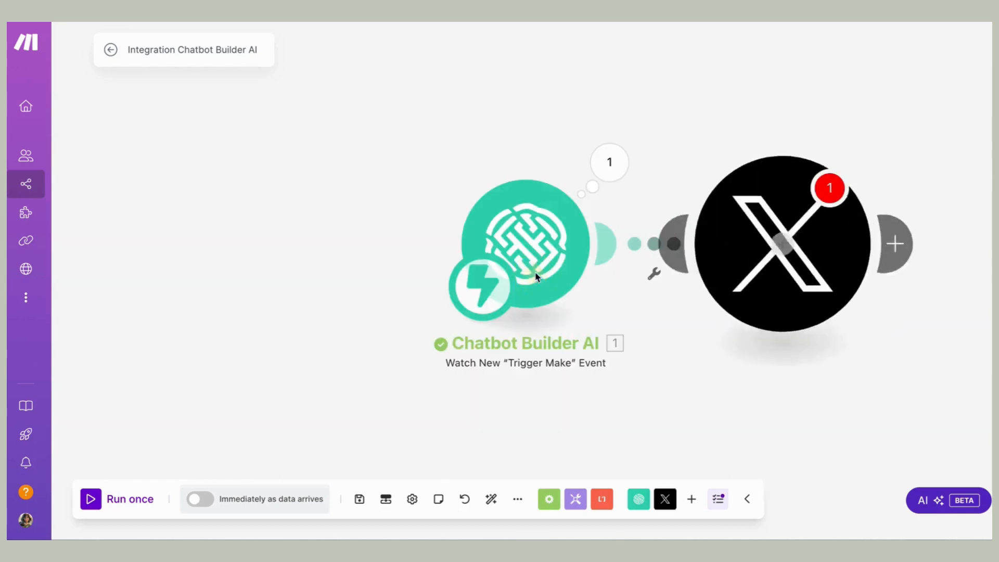
Step: Choose the existing My X (formerly Twitter) OAuth 2.0 connection for the module and approve the required permission update
left_click(547, 245)
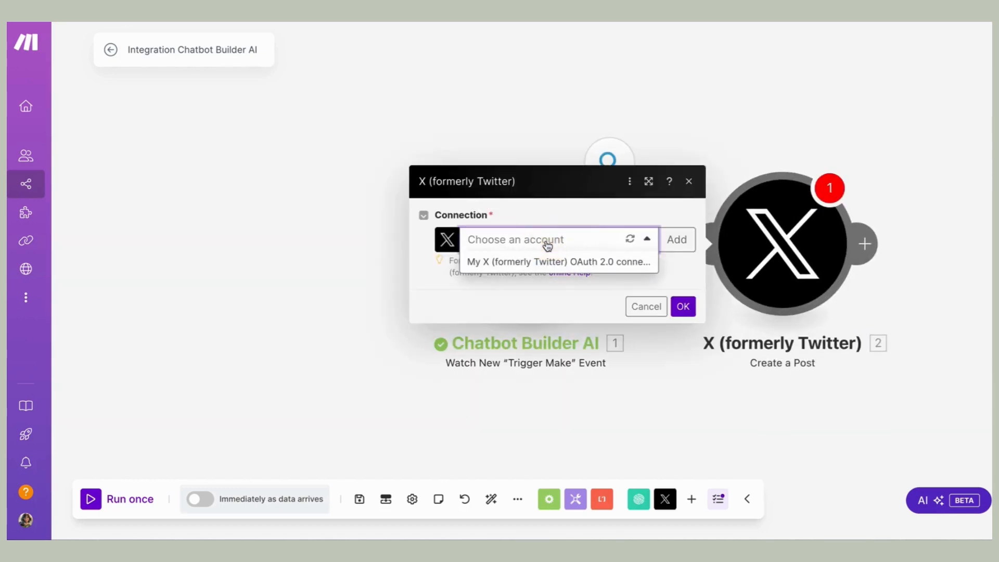
left_click(561, 263)
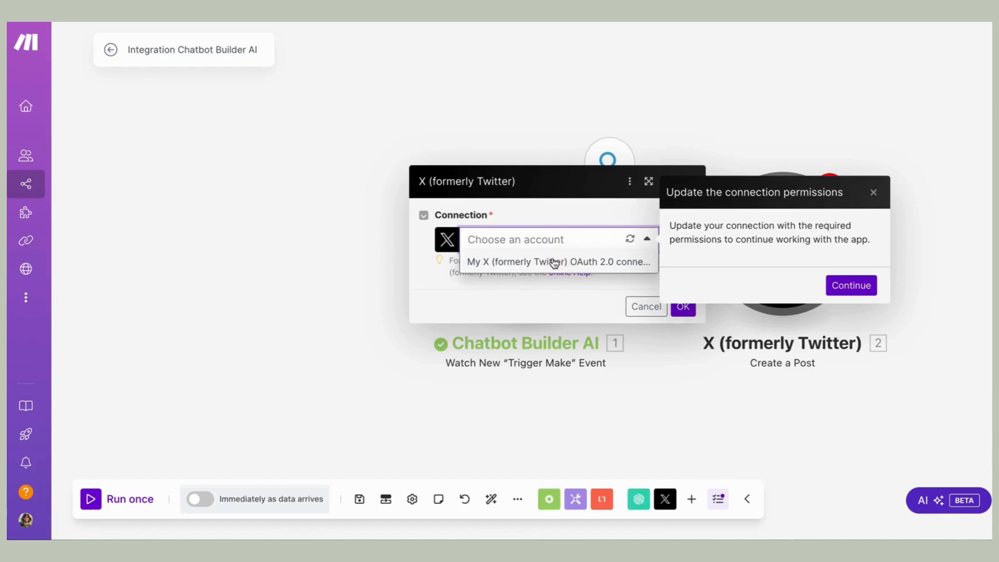
left_click(545, 261)
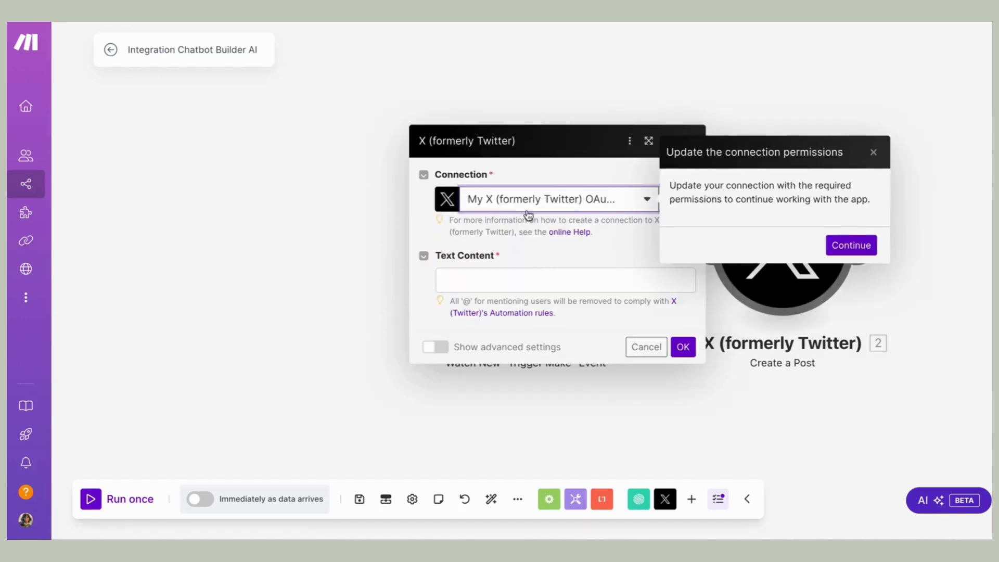
left_click(852, 242)
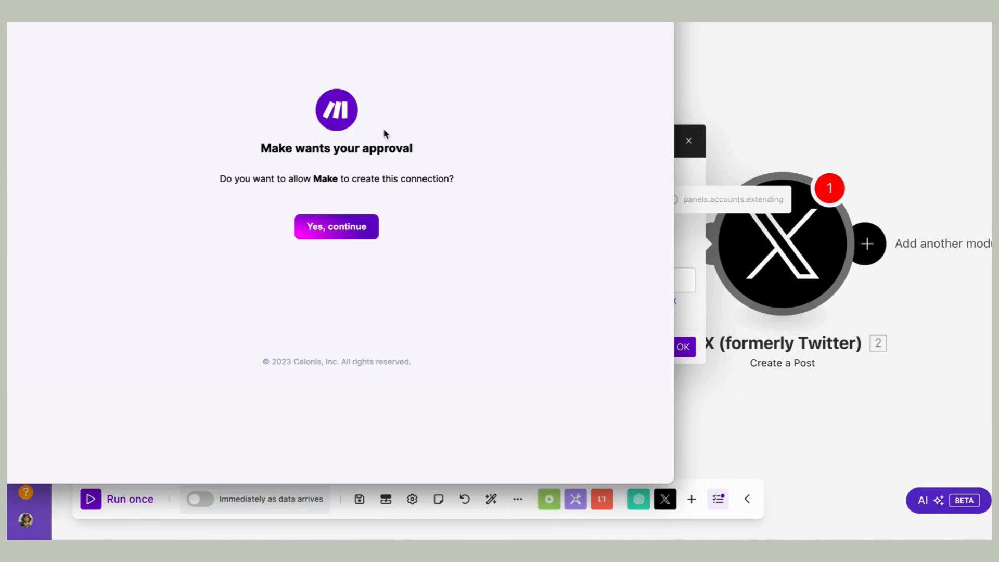
left_click(394, 223)
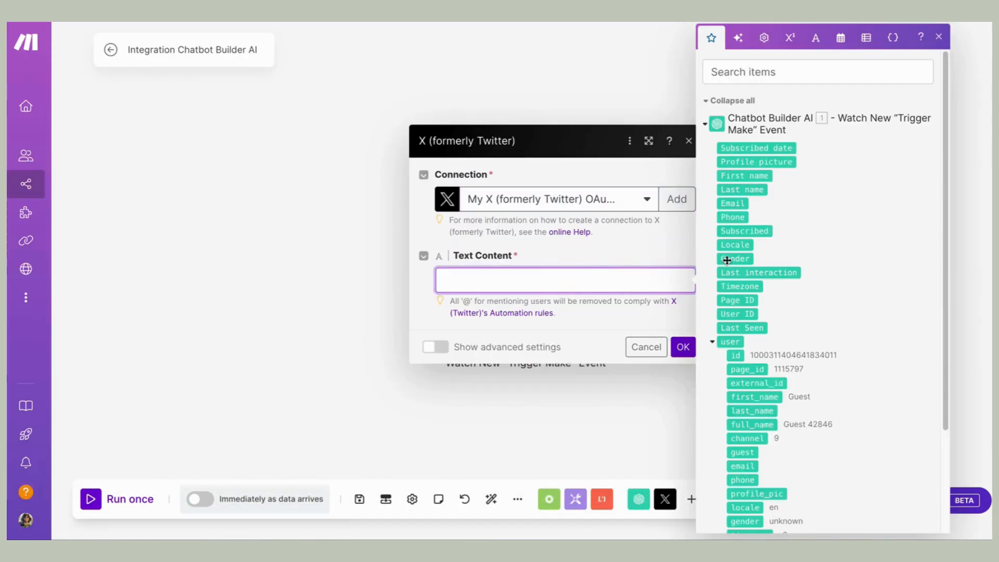
Step: Map the generate_twitter_caption custom field to the post's Text Content and save the X module's settings
scroll(781, 370, "down", 5)
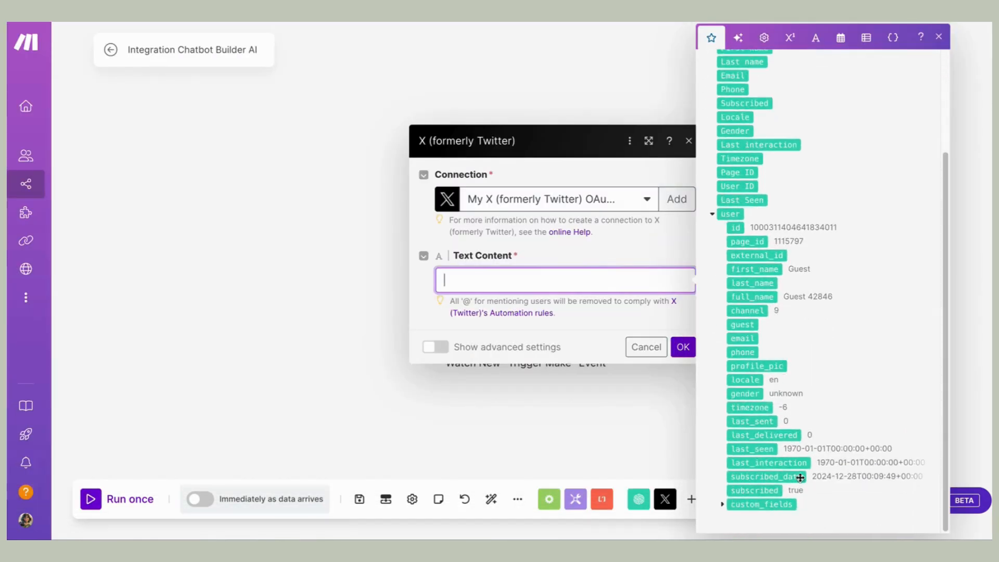
left_click(723, 503)
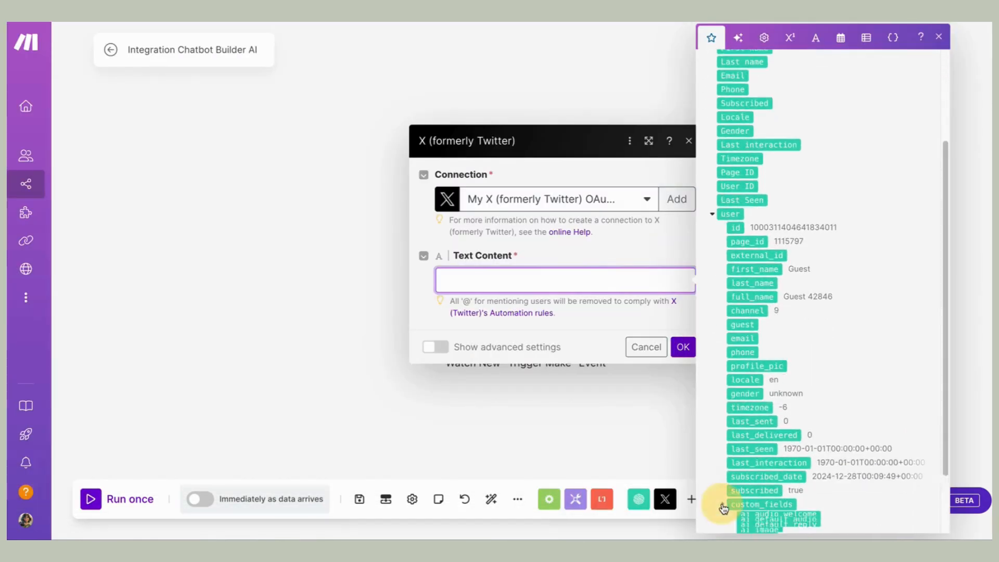
scroll(791, 464, "down", 4)
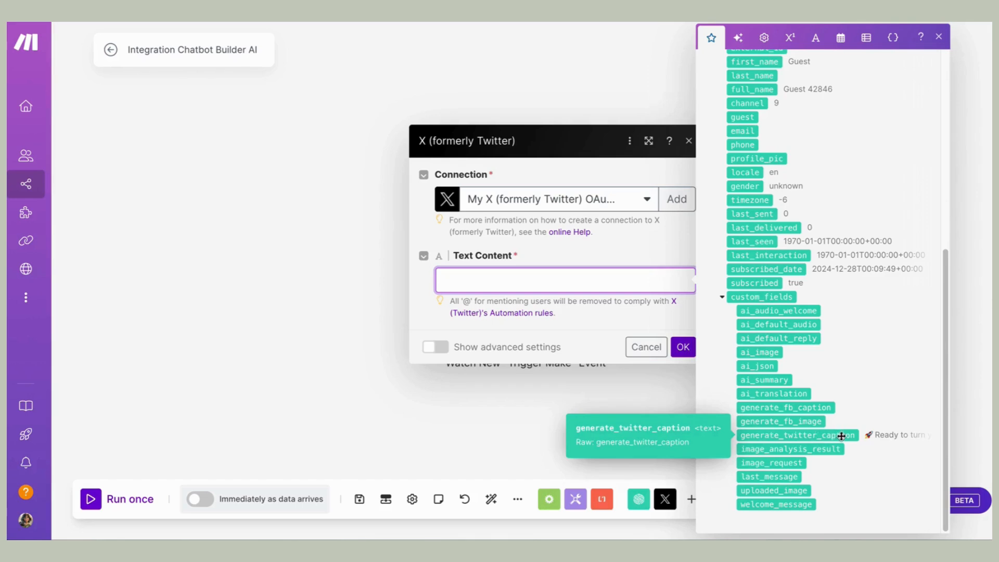
left_click(794, 437)
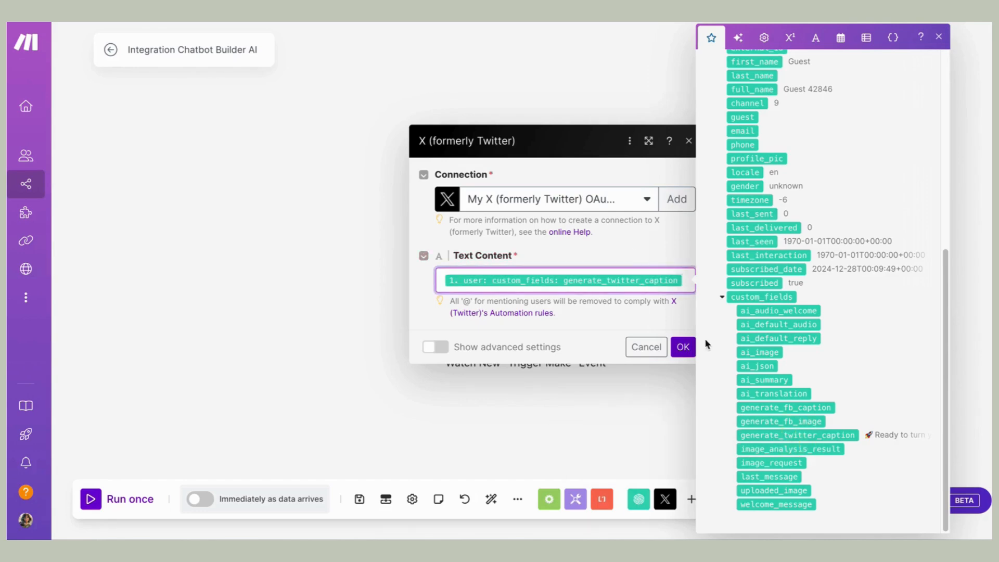
left_click(683, 346)
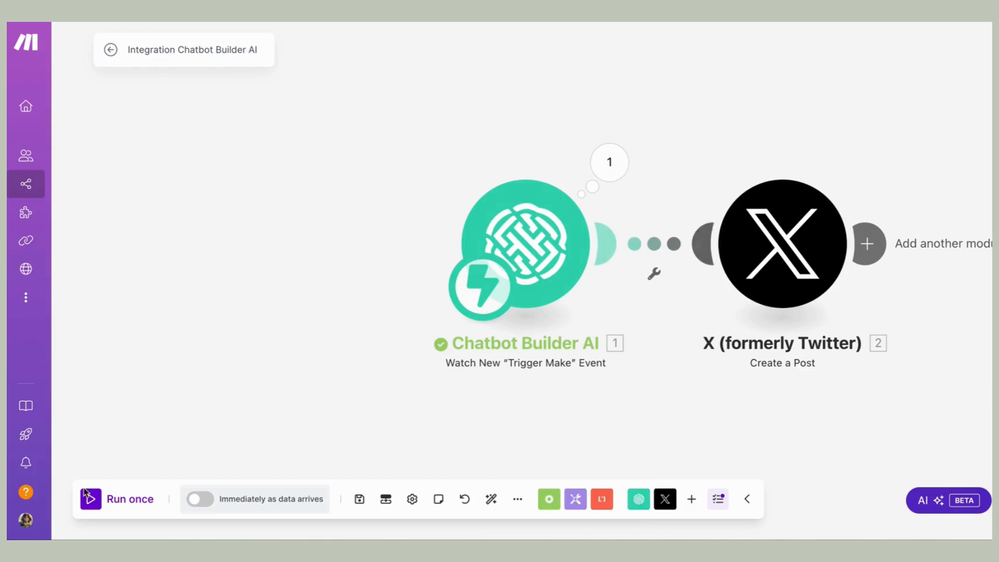
Step: Run the scenario once and inspect the input and output text of the X module's operation
left_click(119, 501)
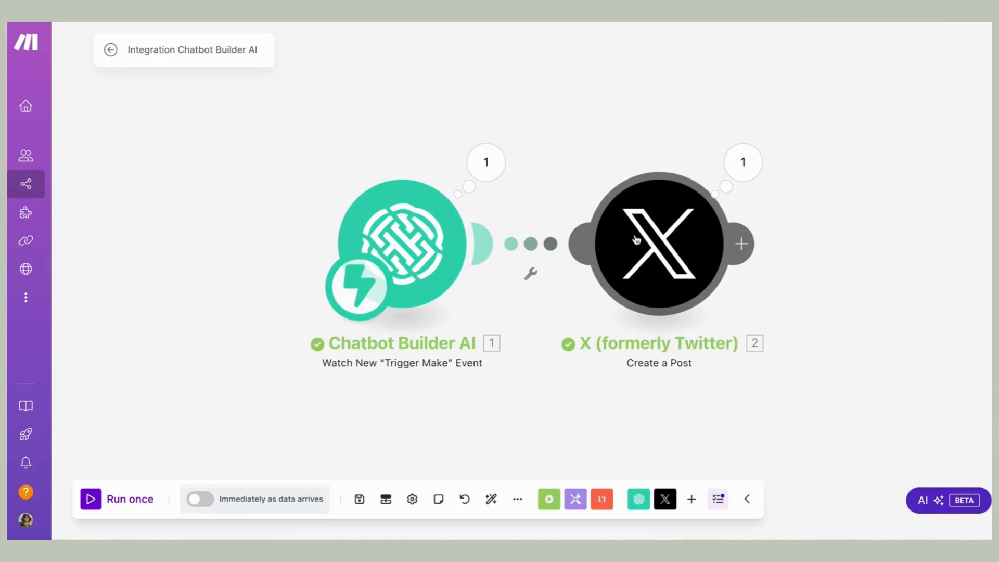
left_click(742, 162)
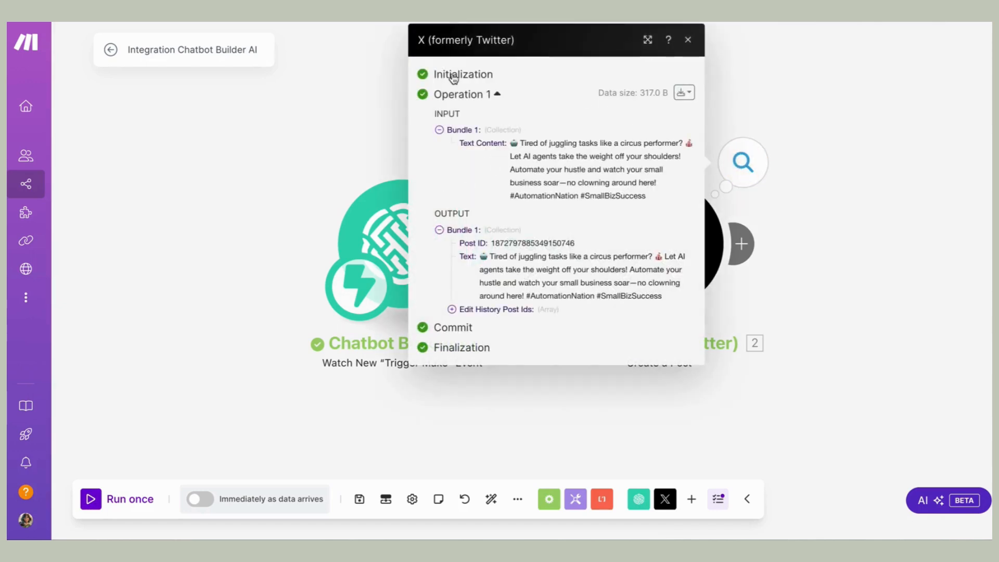
left_click_drag(668, 297, 473, 256)
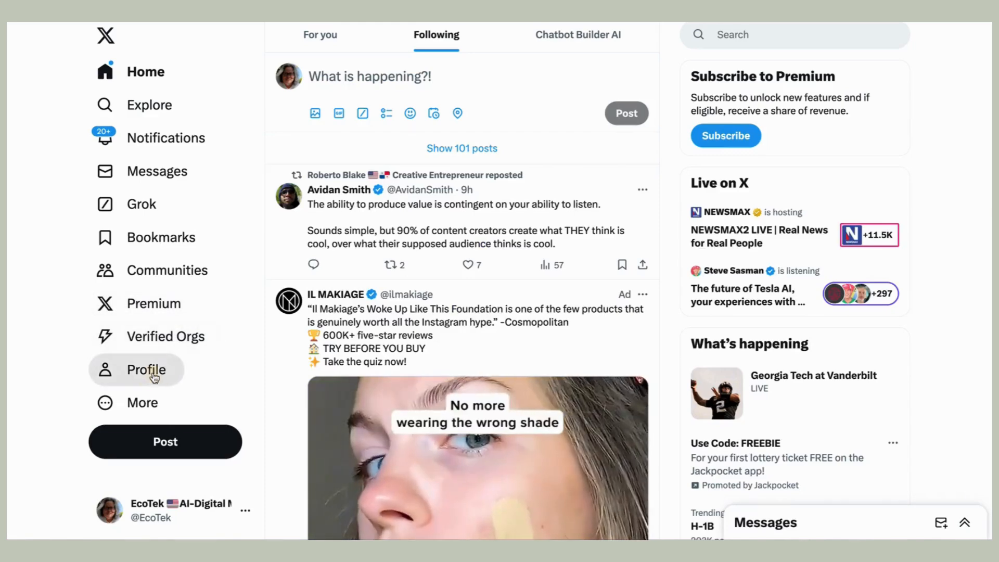
Step: On X, open the account's profile and check its latest post for the generated caption
left_click(138, 368)
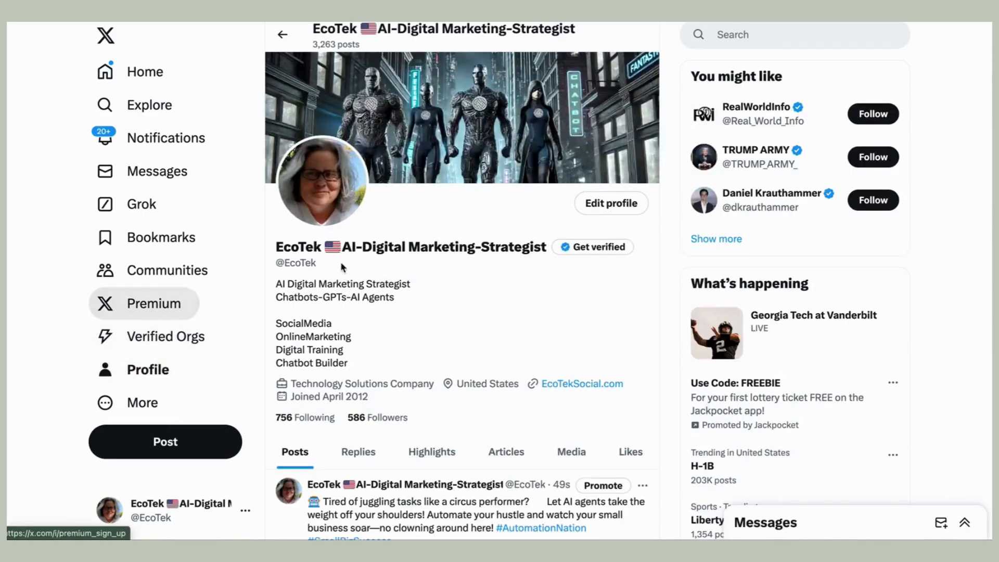
scroll(357, 267, "down", 6)
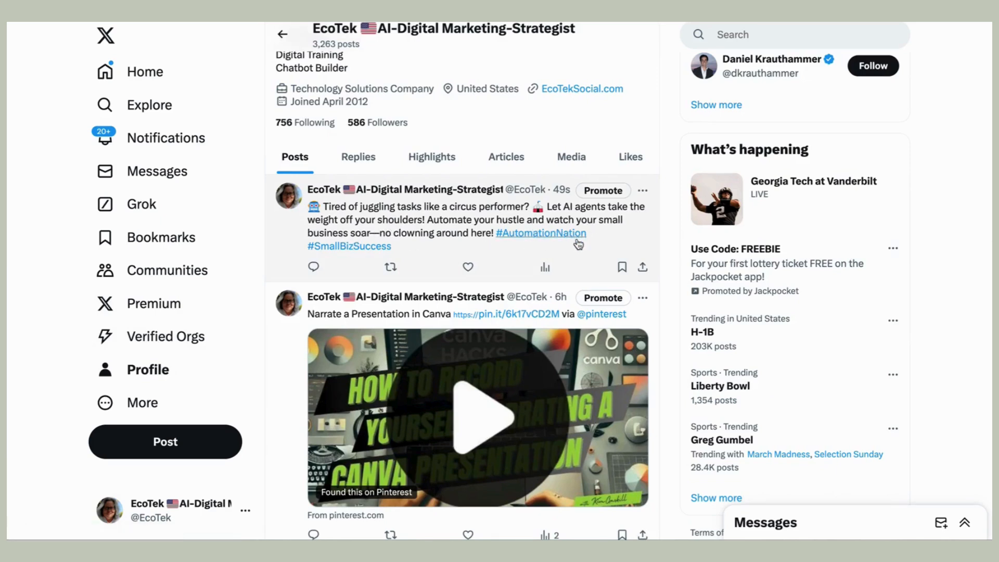
scroll(512, 224, "down", 2)
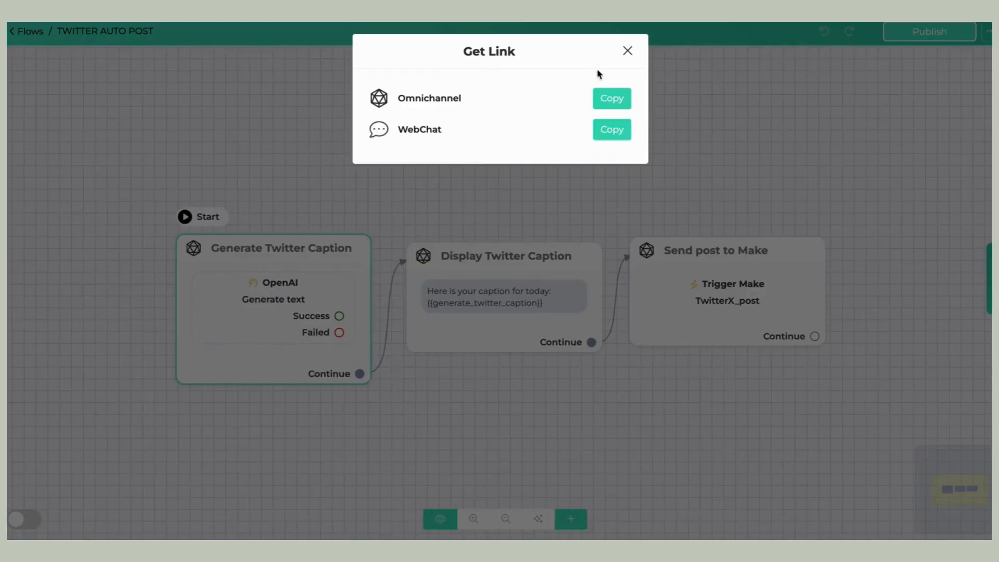
Step: In Chatbot Builder AI, close the link dialog, return to the flows list and duplicate the TWITTER AUTO POST flow
left_click(627, 51)
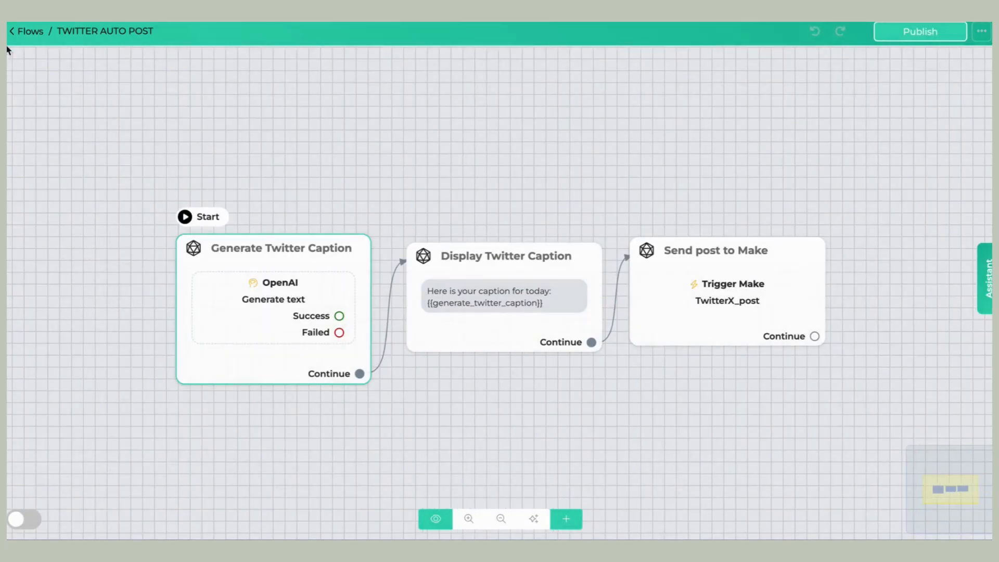
left_click(32, 32)
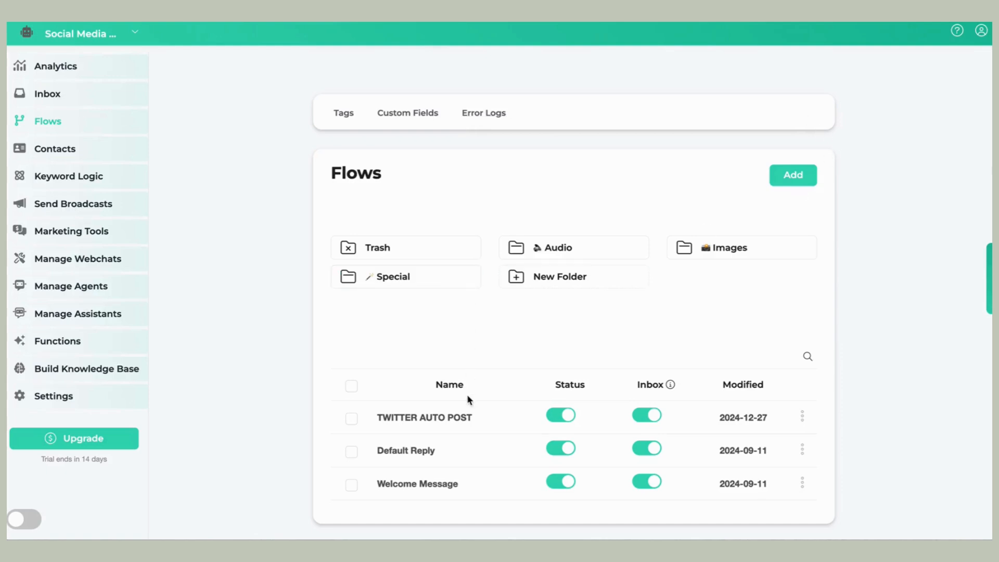
left_click(802, 417)
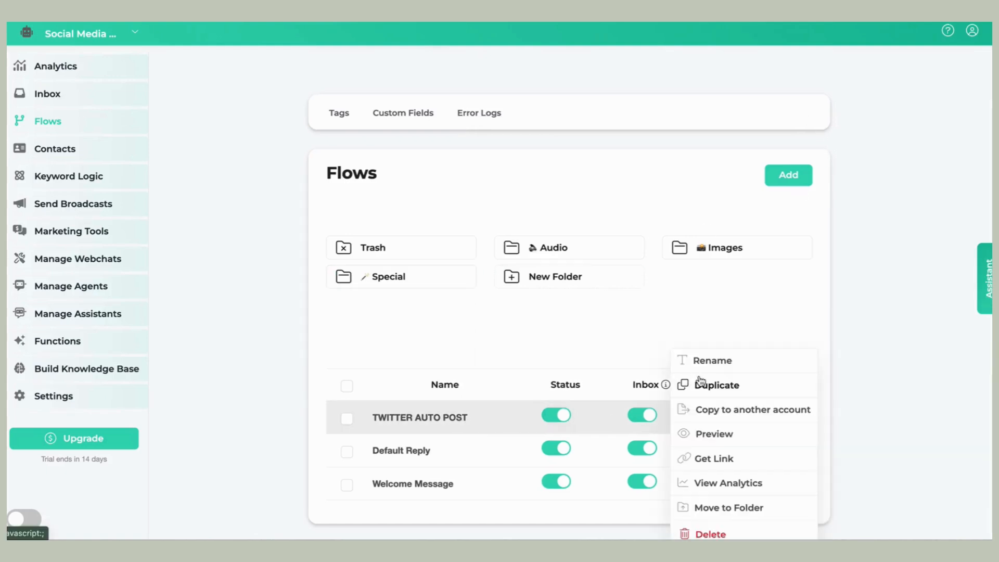
left_click(689, 387)
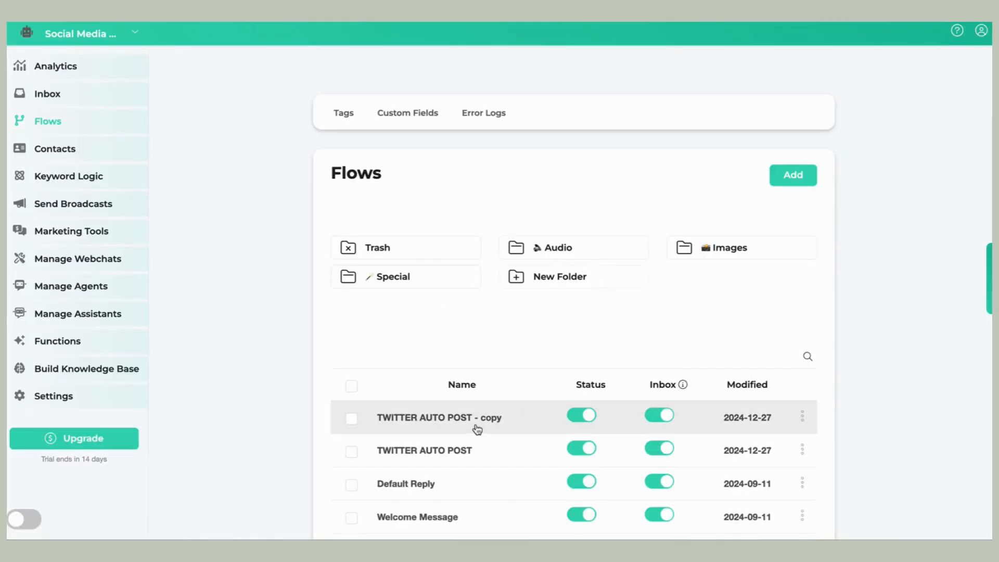
Step: Rename the duplicated flow as Facebook AUTO POST
left_click(801, 417)
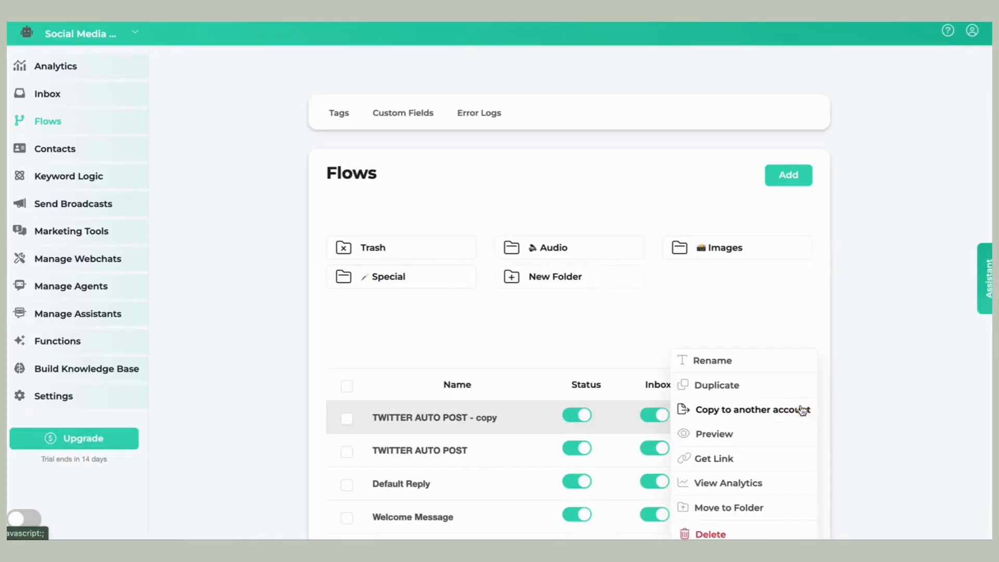
left_click(738, 365)
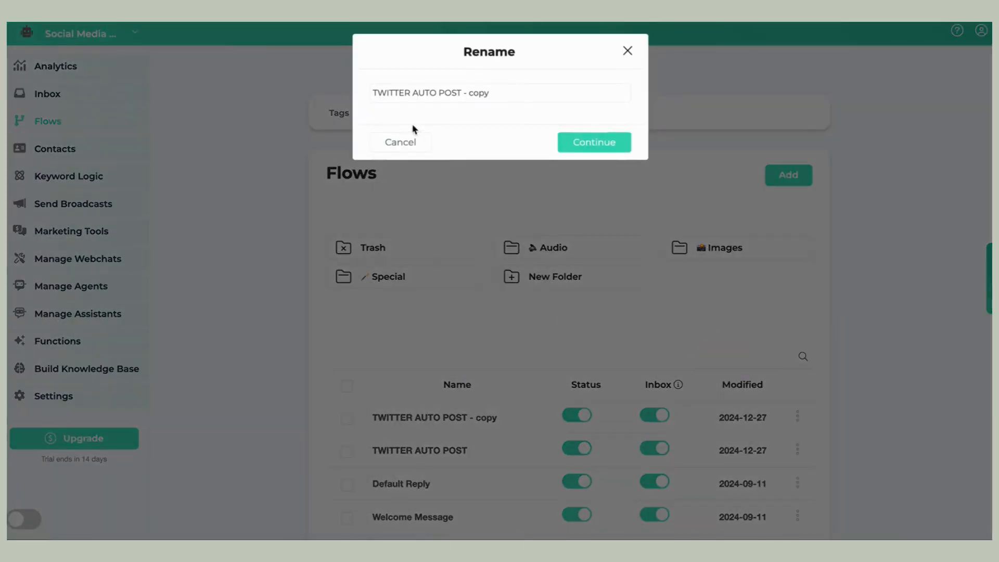
double_click(378, 92)
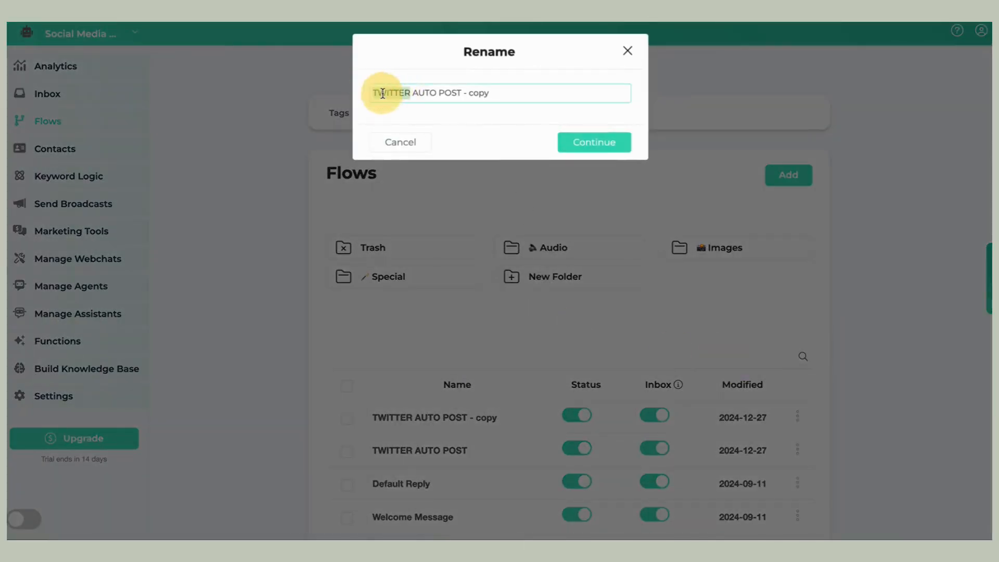
type("Facebook")
double_click(479, 92)
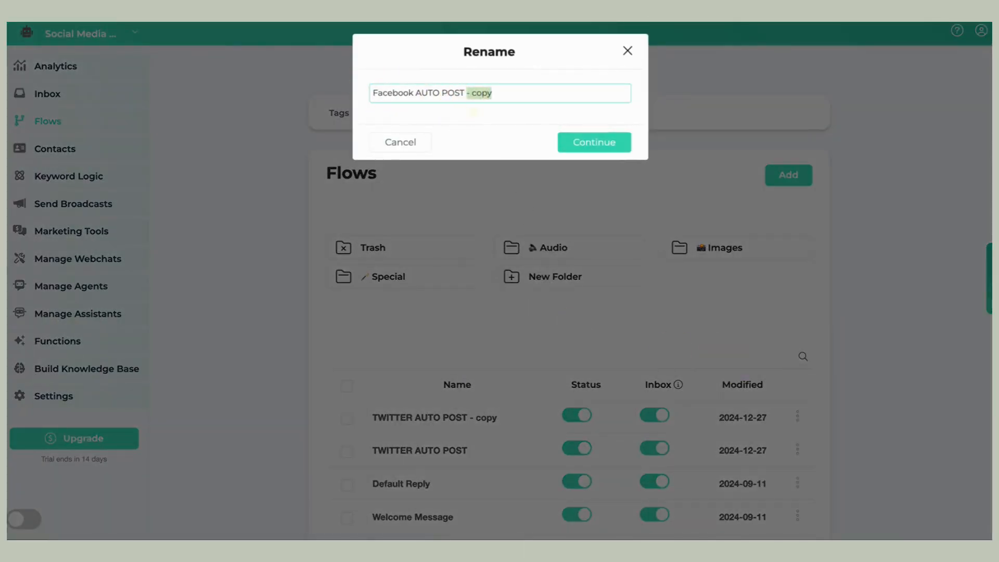
key("BackSpace")
key("BackSpace")
key("BackSpace")
left_click(577, 143)
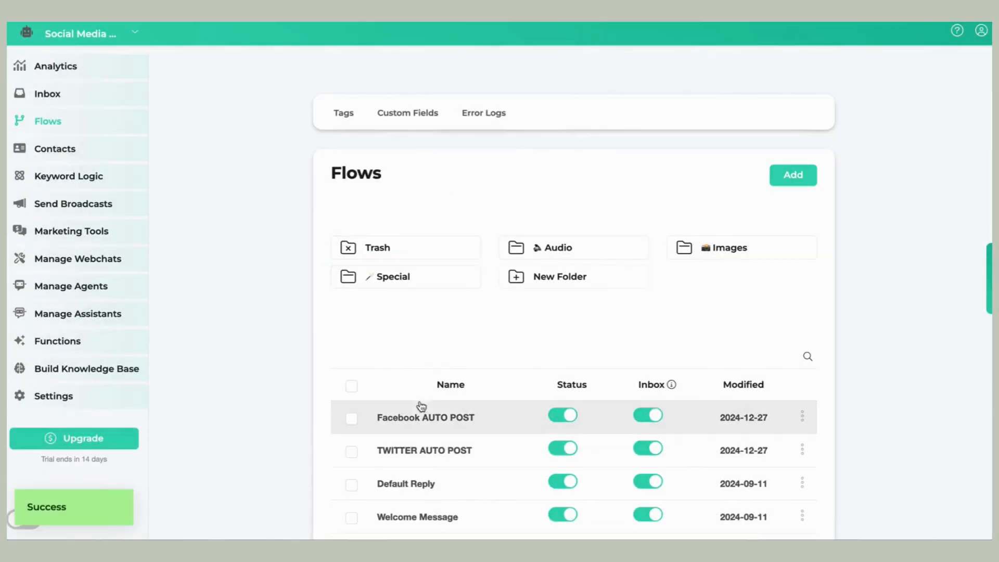
Step: Open the Facebook AUTO POST flow, move its first block up and rename that block as Generate FB Caption
left_click(421, 412)
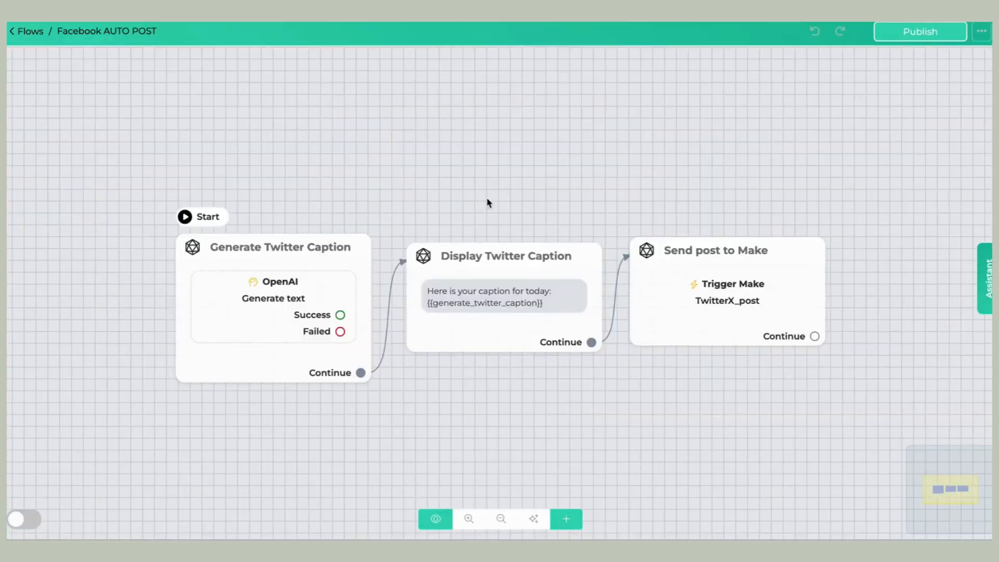
left_click_drag(341, 270, 346, 187)
left_click(292, 187)
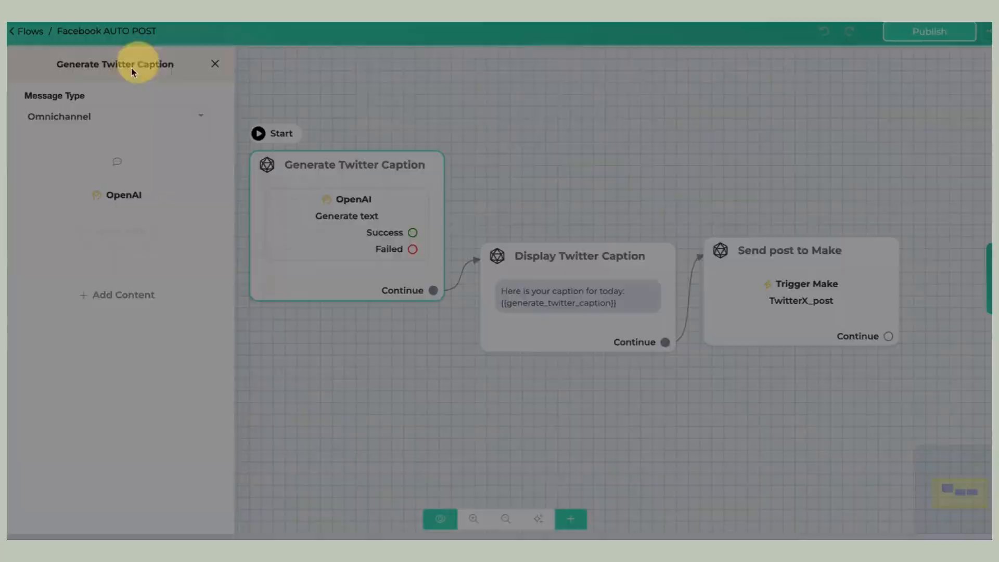
left_click(132, 70)
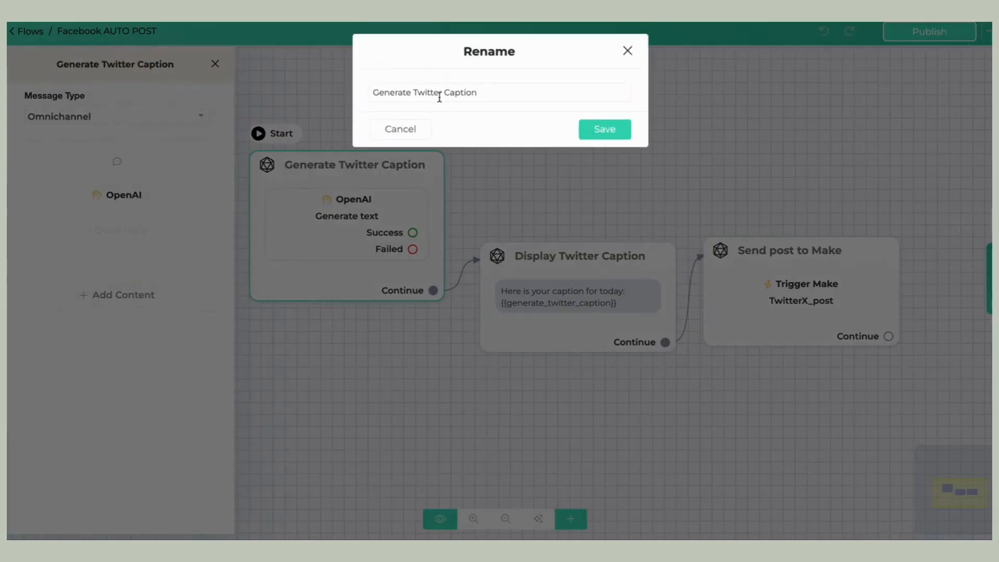
double_click(437, 93)
type("FB")
left_click(619, 130)
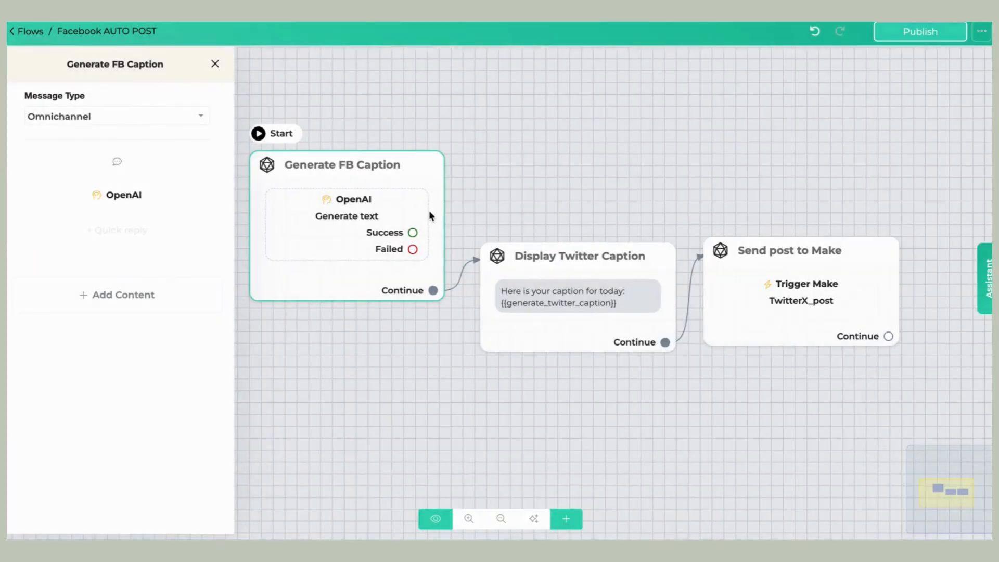
Step: Open the Generate FB Caption block's OpenAI action, go through its custom instructions and add a generate_fb_caption custom field for the response
left_click(346, 200)
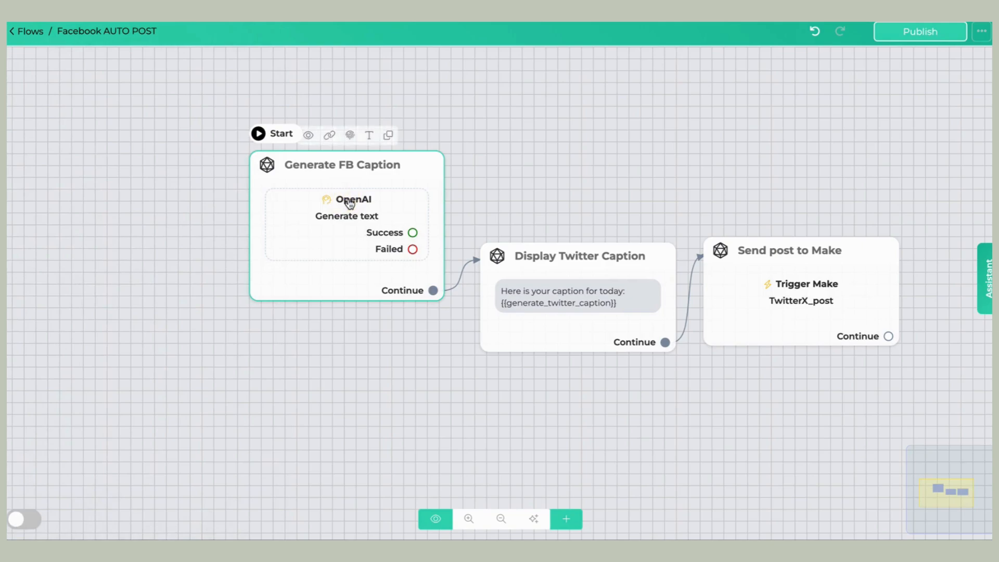
left_click(147, 205)
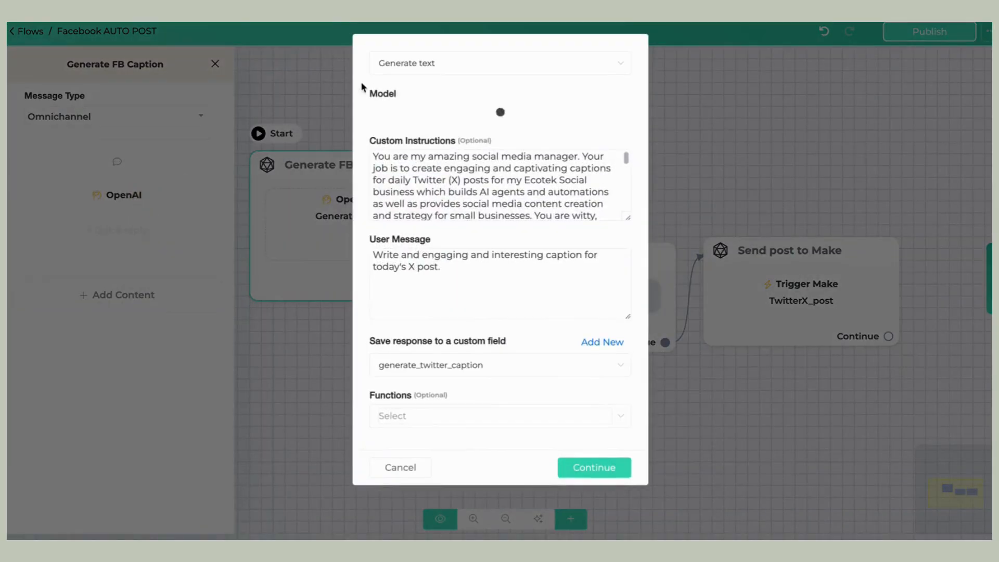
left_click(440, 191)
left_click_drag(440, 192, 528, 200)
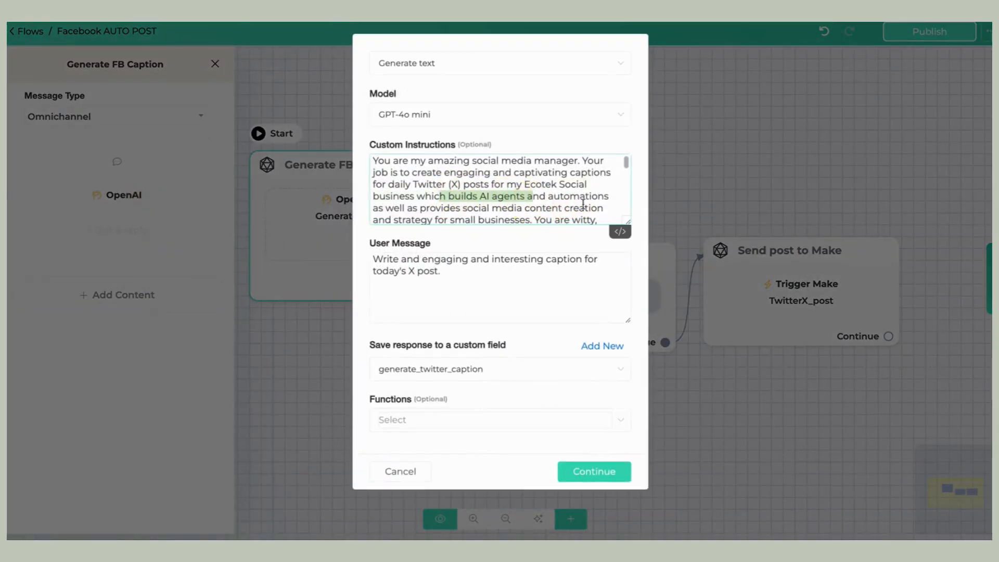
scroll(583, 201, "down", 3)
scroll(509, 187, "down", 5)
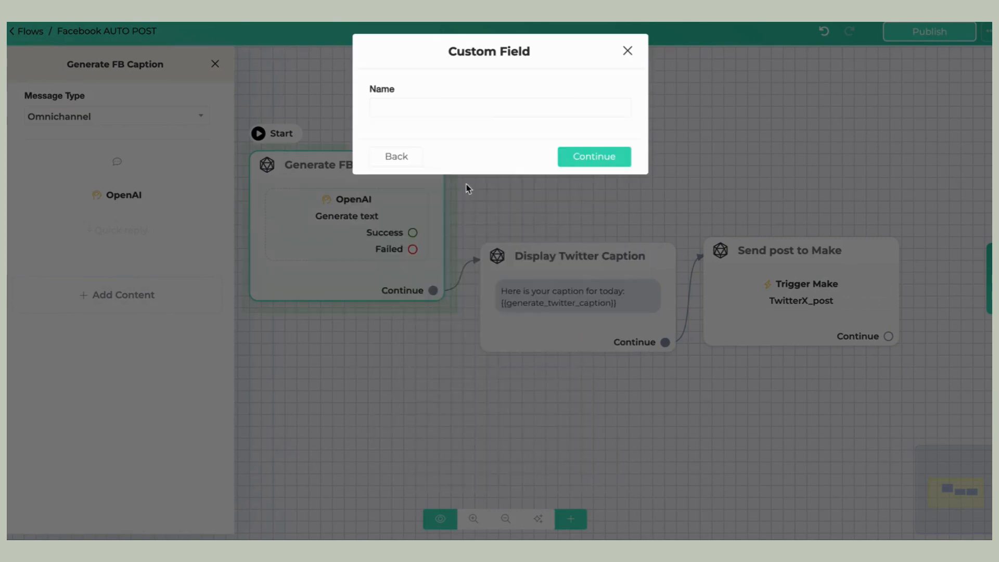
left_click(428, 108)
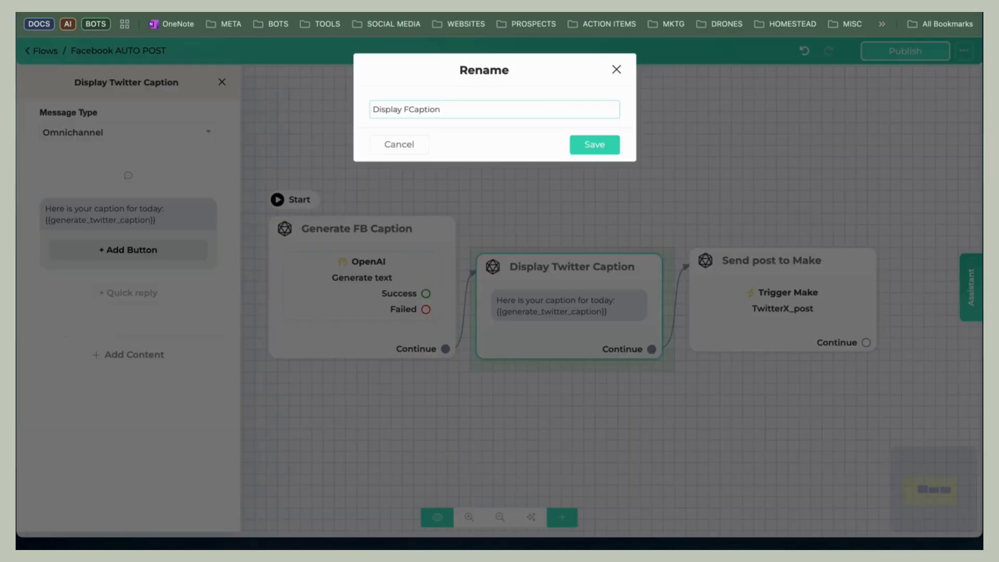
Step: Rename the caption display block as Display Facebook Caption and replace the variable in its message with {{generate_fb_caption}}
type("acebook")
left_click(602, 151)
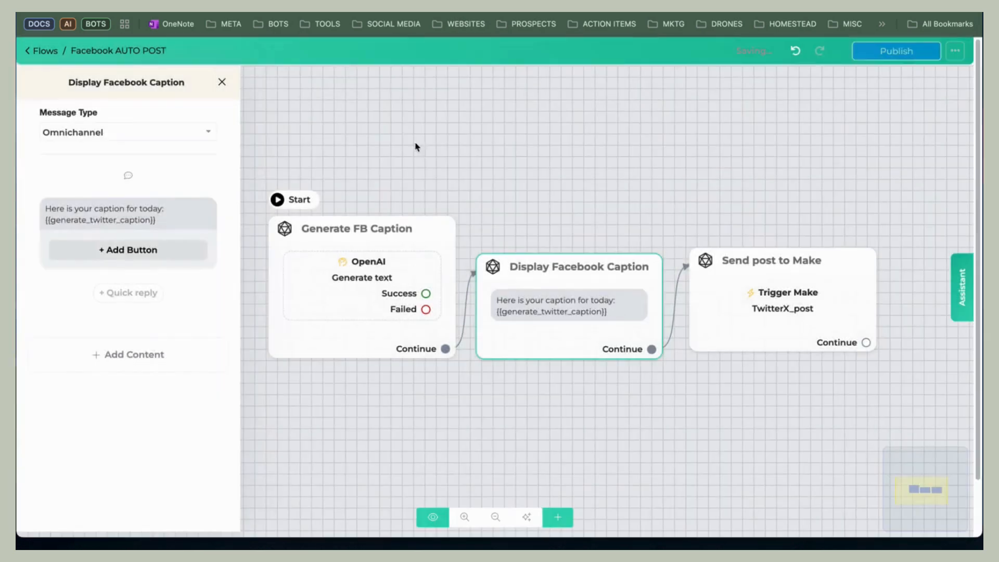
left_click(127, 221)
left_click(130, 237)
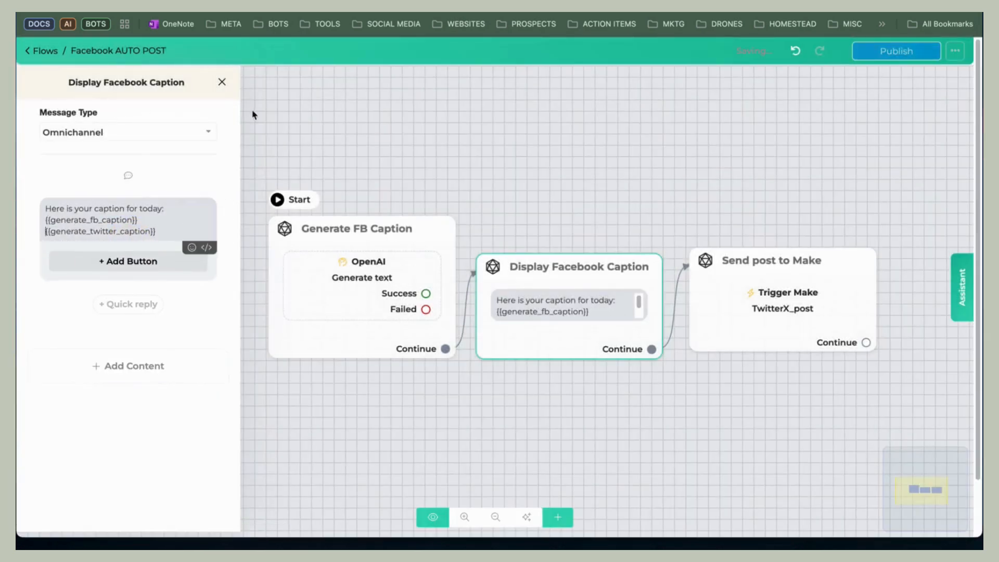
left_click(251, 111)
Step: In the Send post to Make block, replace the TwitterX_post trigger with FB_autopost
left_click(778, 225)
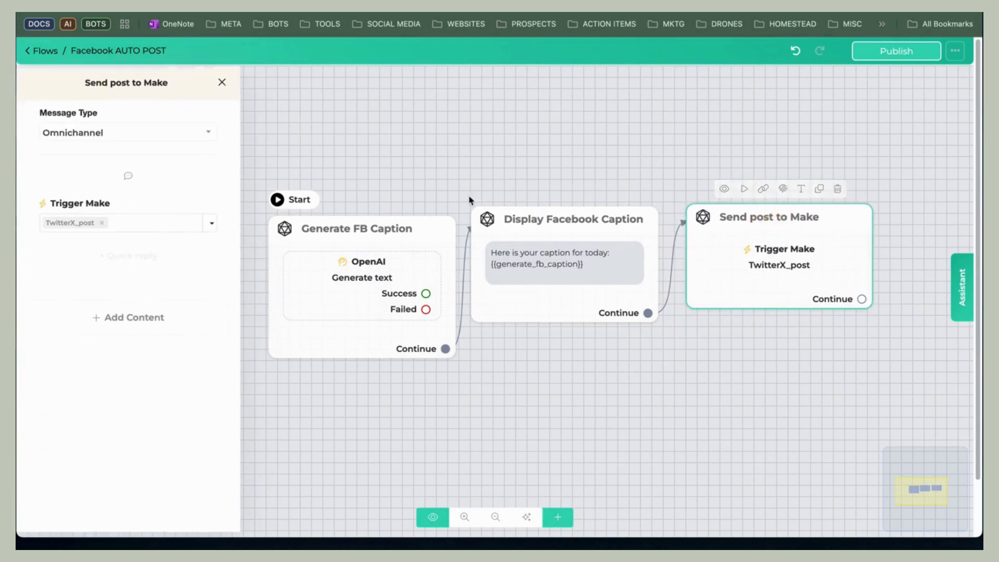
left_click(102, 223)
type("FB")
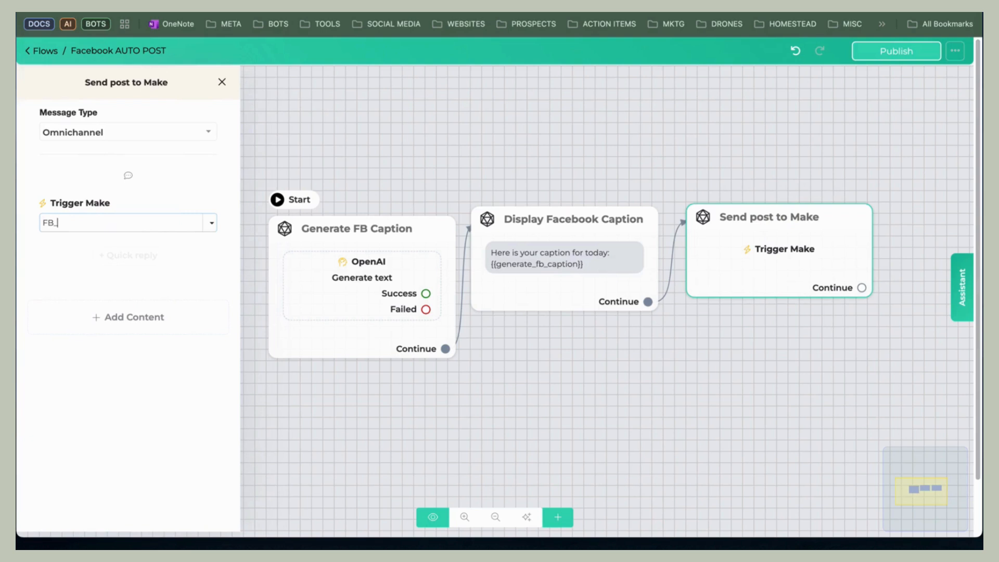
type("_autopost")
key("Return")
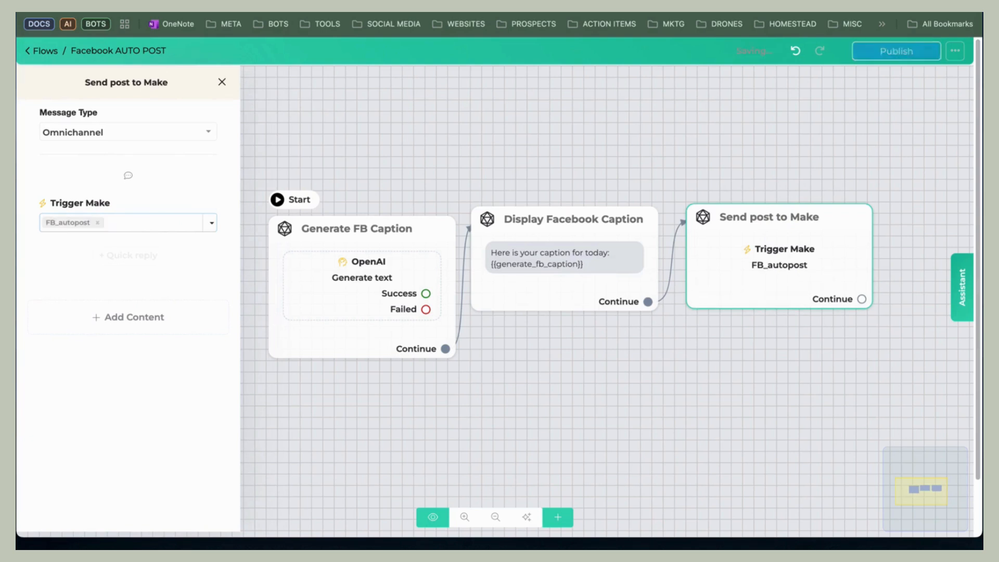
Step: Spread out the two caption blocks and delete the connection between Display Facebook Caption and Send post to Make
left_click(482, 198)
left_click_drag(529, 208, 499, 179)
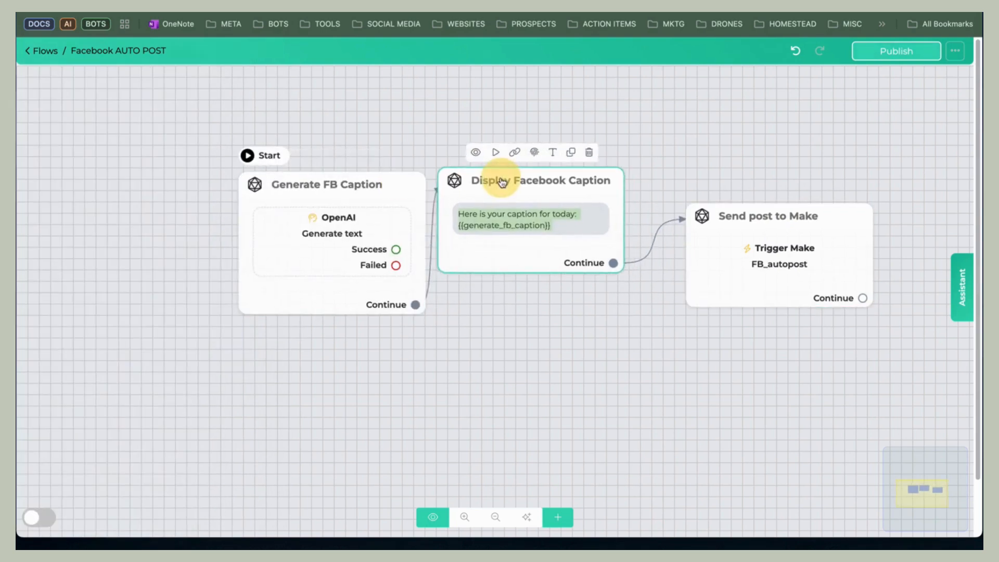
left_click_drag(408, 189, 363, 142)
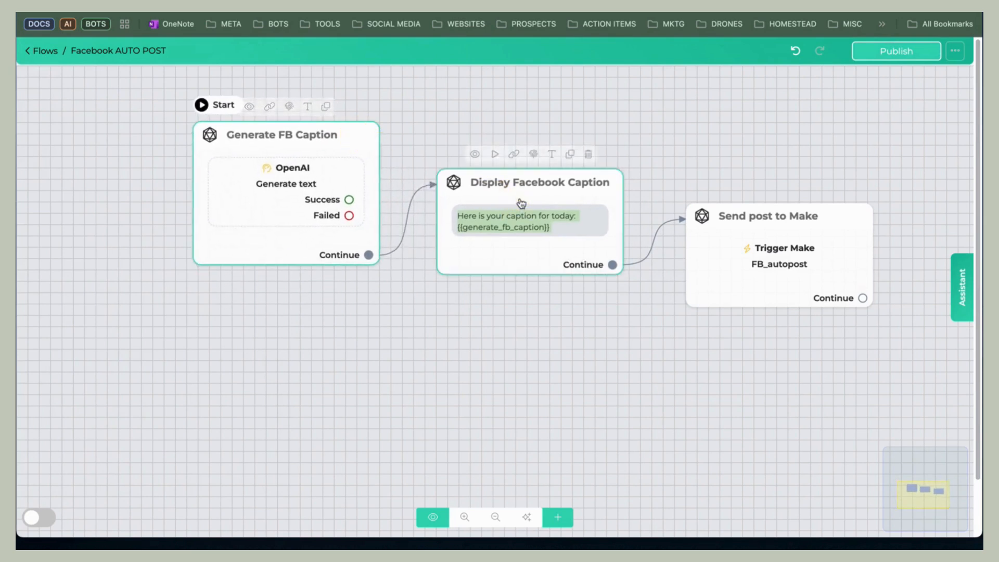
left_click_drag(520, 200, 470, 149)
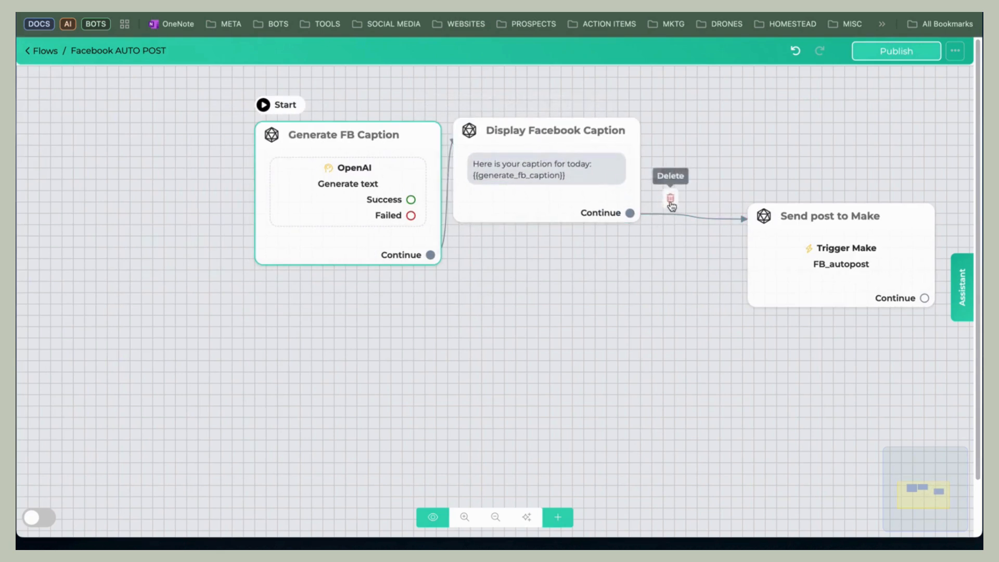
left_click(670, 198)
Step: Add a new message block connected after Display Facebook Caption and give it an OpenAI action
left_click(504, 216)
left_click_drag(571, 212, 606, 185)
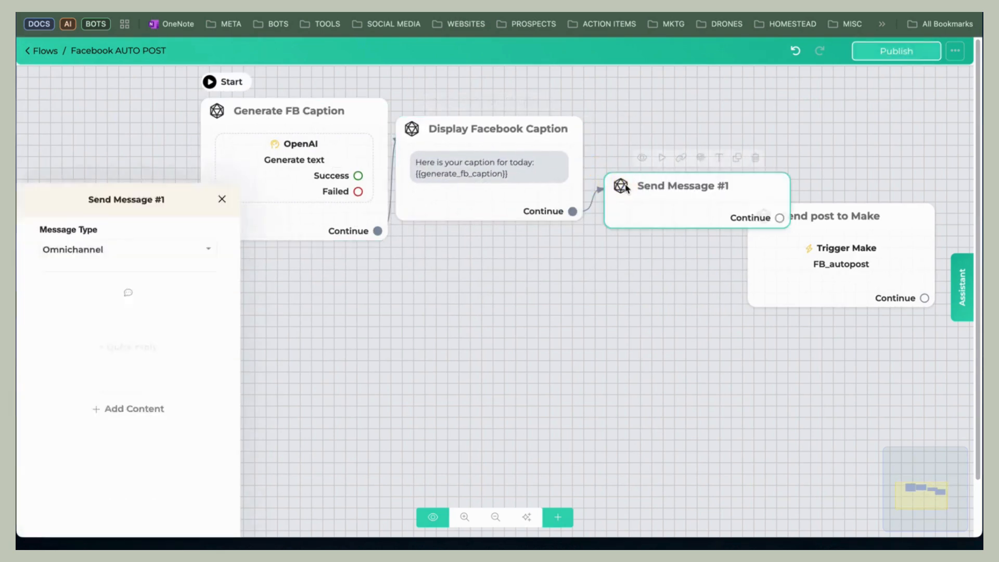
left_click(136, 290)
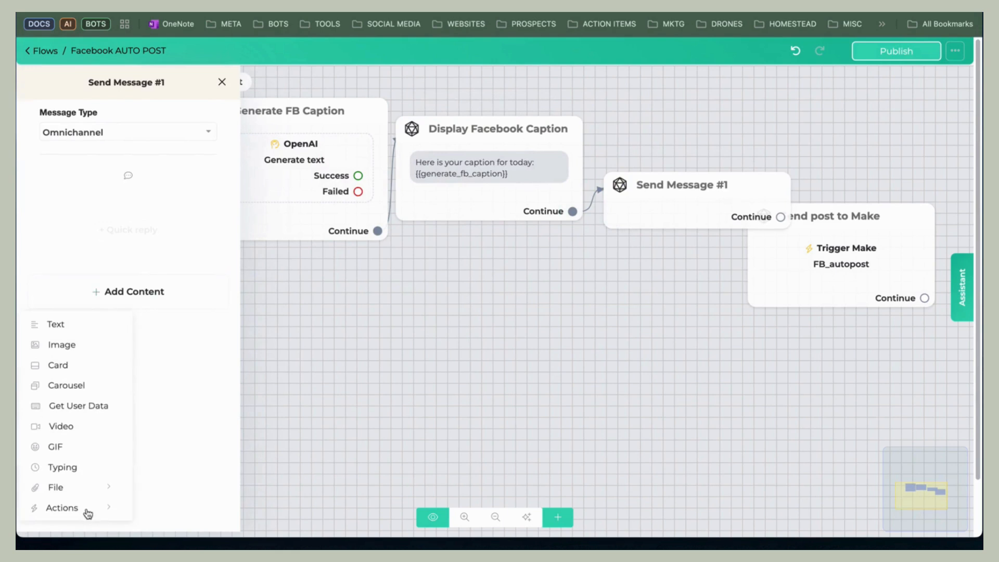
mouse_move(88, 514)
left_click(185, 257)
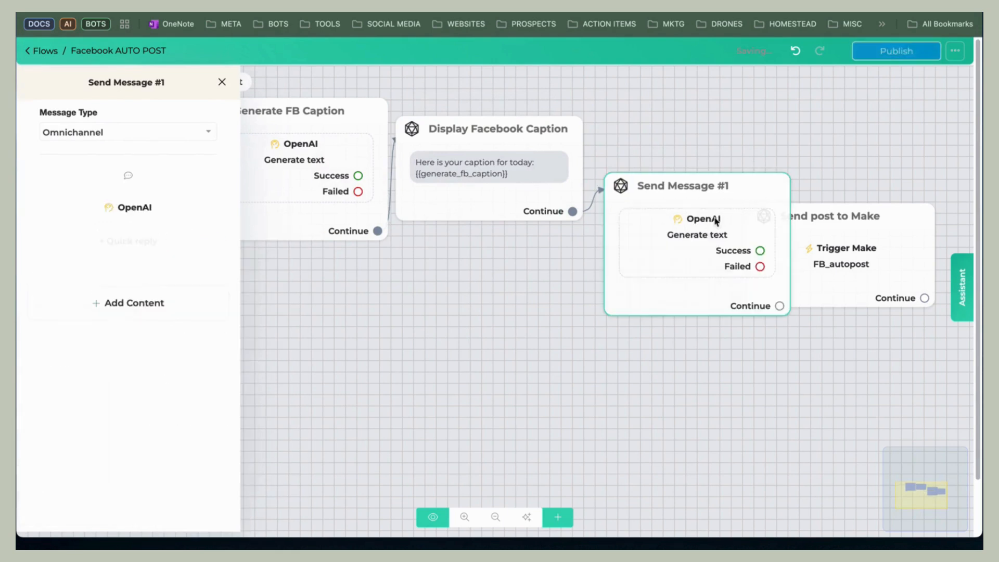
Step: Move the new OpenAI block up beside Display Facebook Caption and rename it as Generate fb Image
left_click(693, 184)
left_click_drag(670, 209, 676, 130)
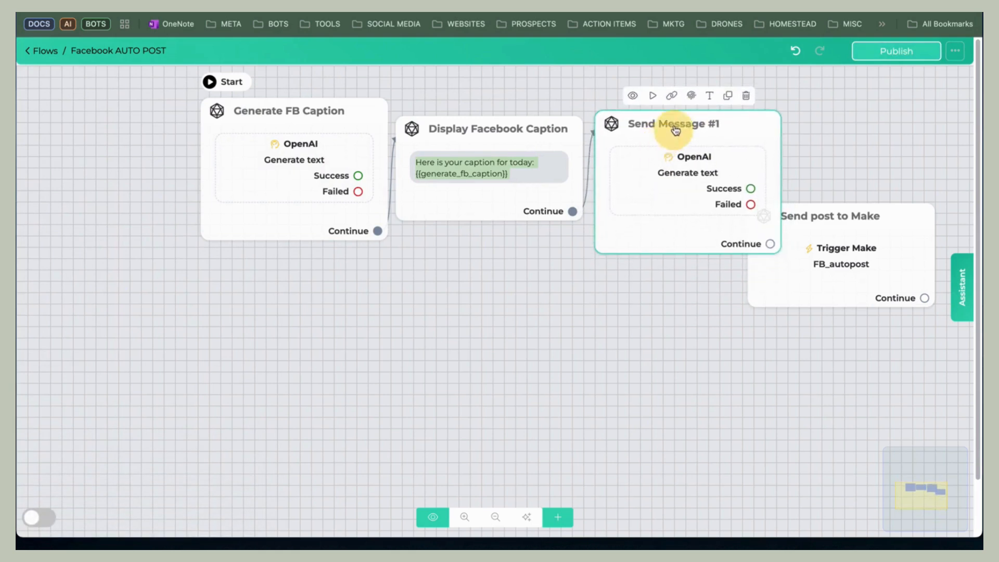
left_click(675, 130)
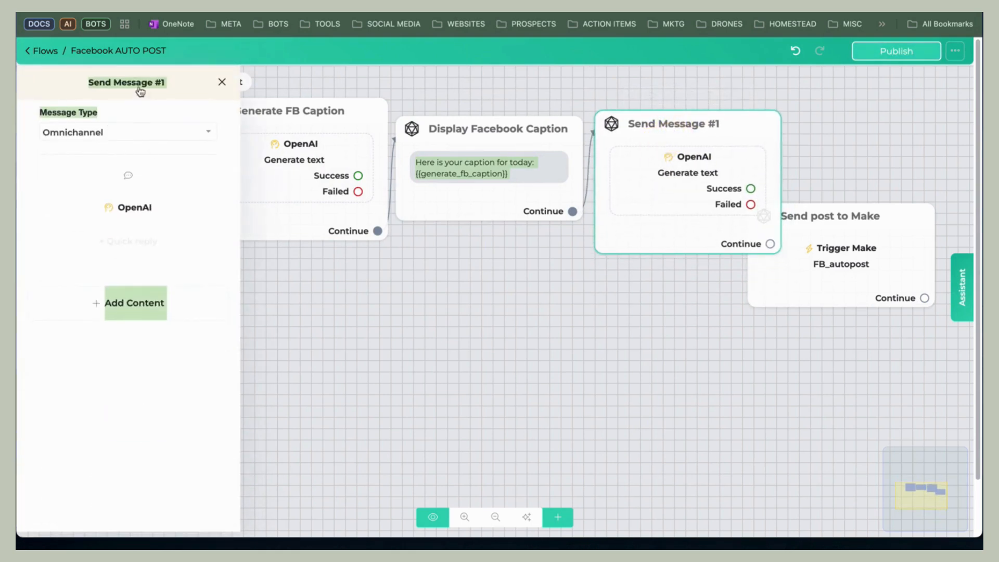
left_click(148, 86)
type("Generate fb Image")
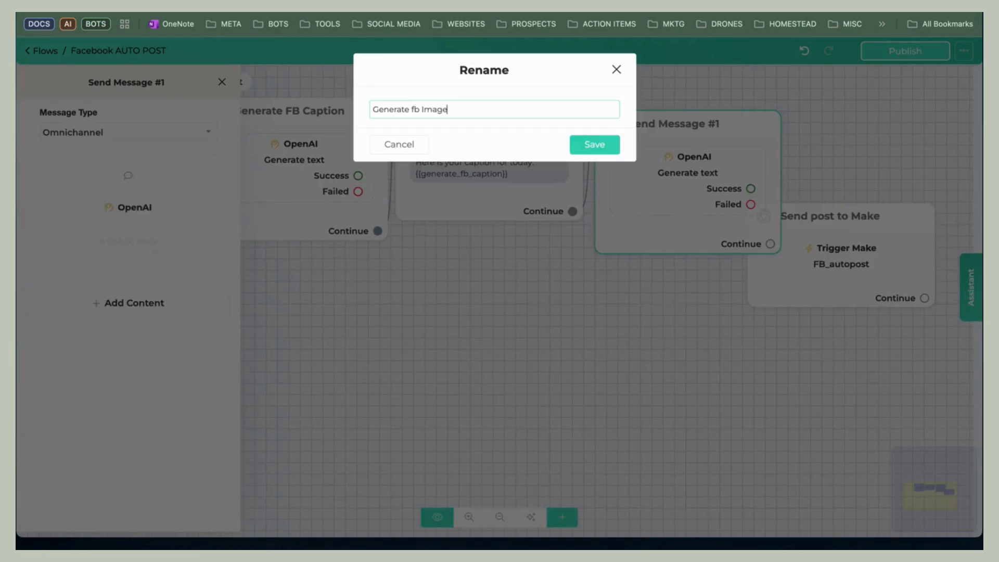
key("Return")
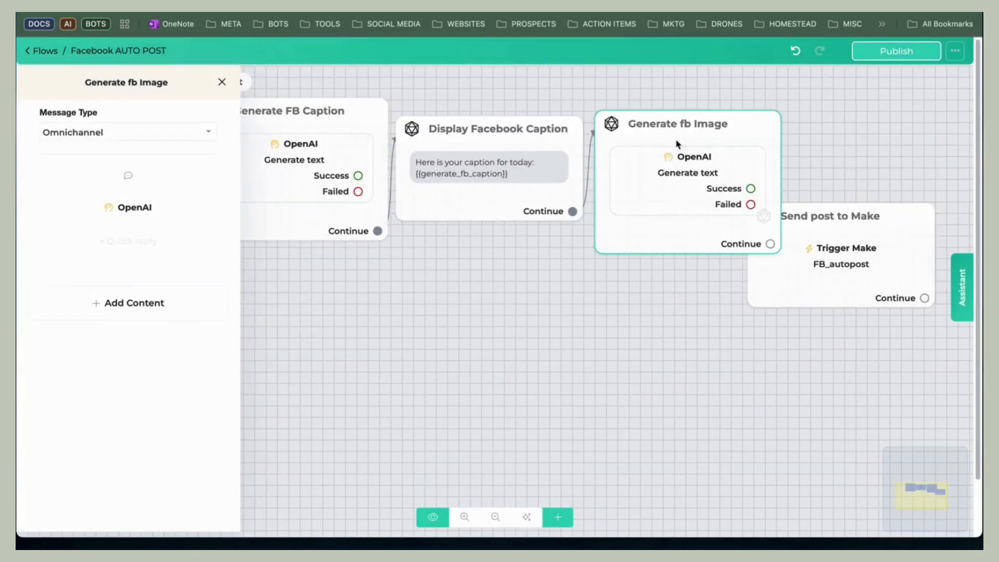
Step: Set the Generate fb Image block's OpenAI action to Generate Image, with a user message requesting a scroll-stopping, text-free photographic image based on the Facebook caption
left_click(683, 164)
left_click(138, 212)
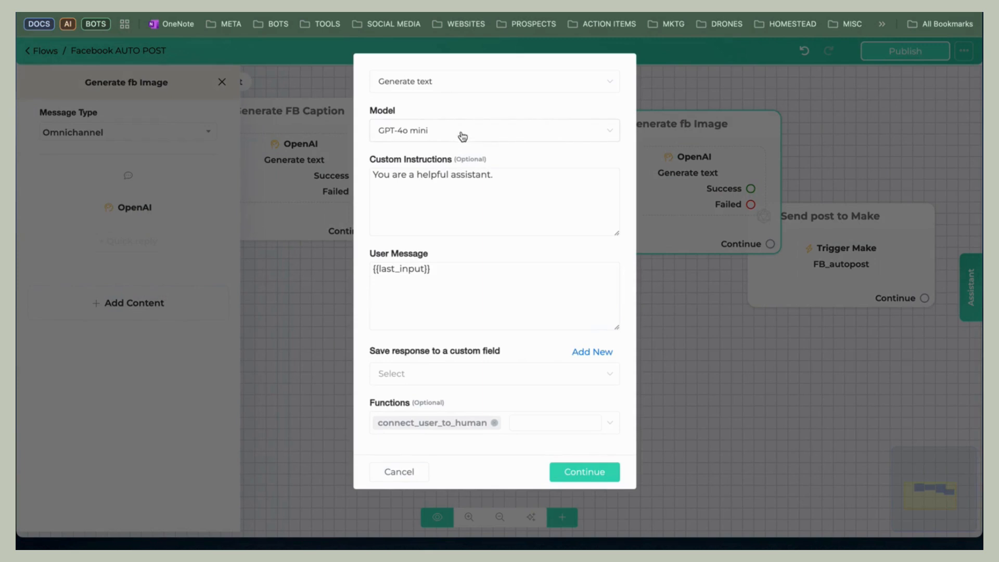
left_click(436, 85)
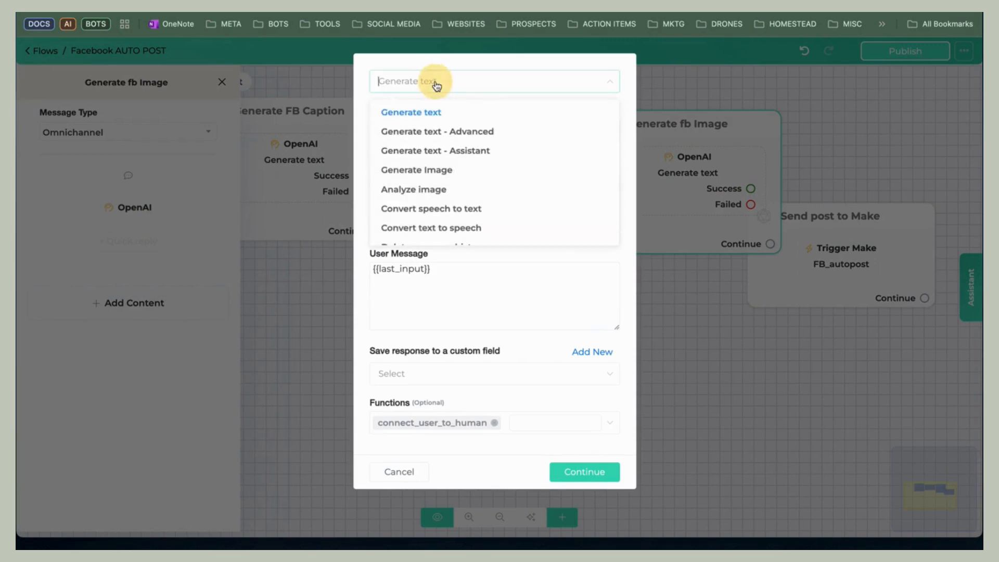
left_click(460, 171)
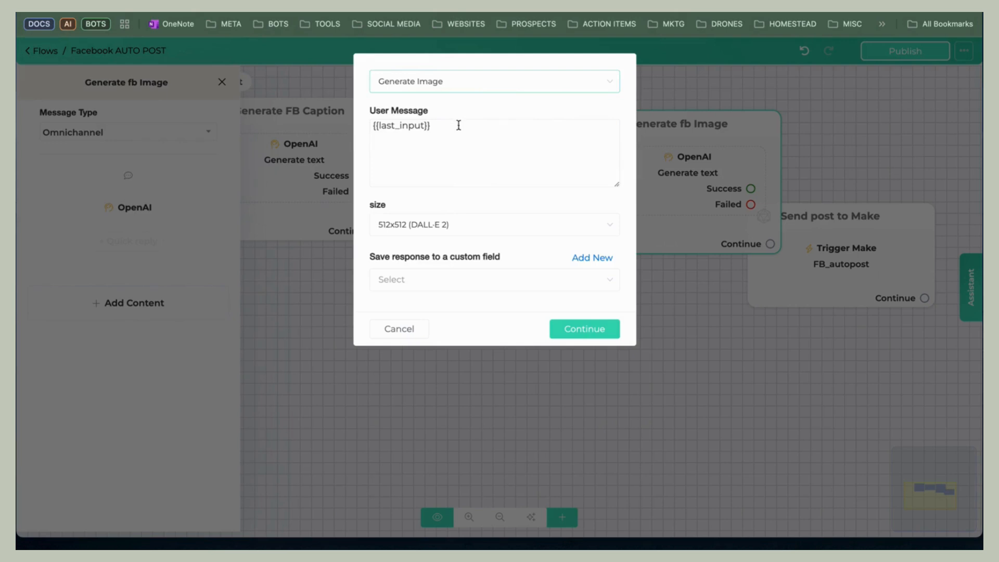
left_click_drag(458, 125, 390, 127)
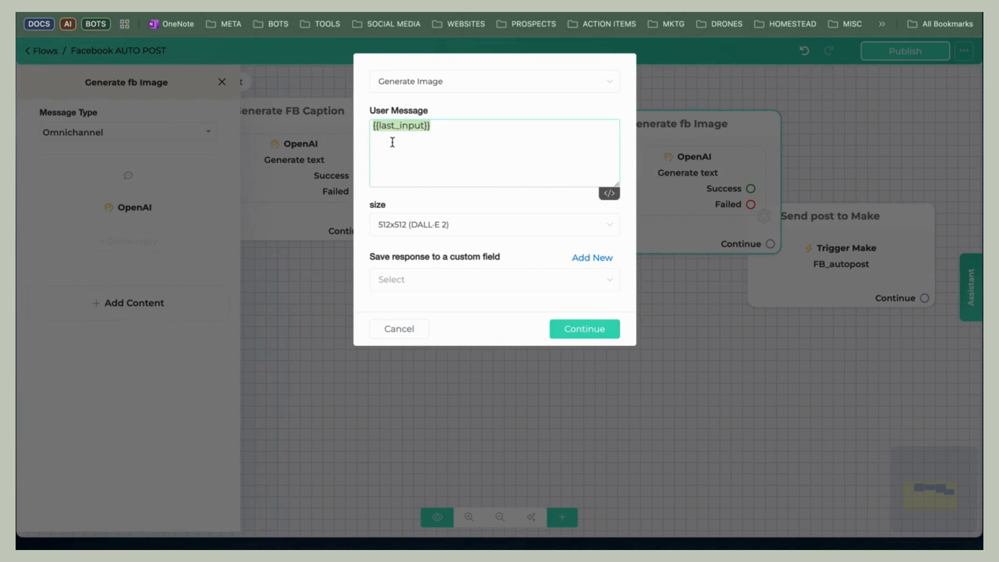
left_click_drag(373, 125, 589, 165)
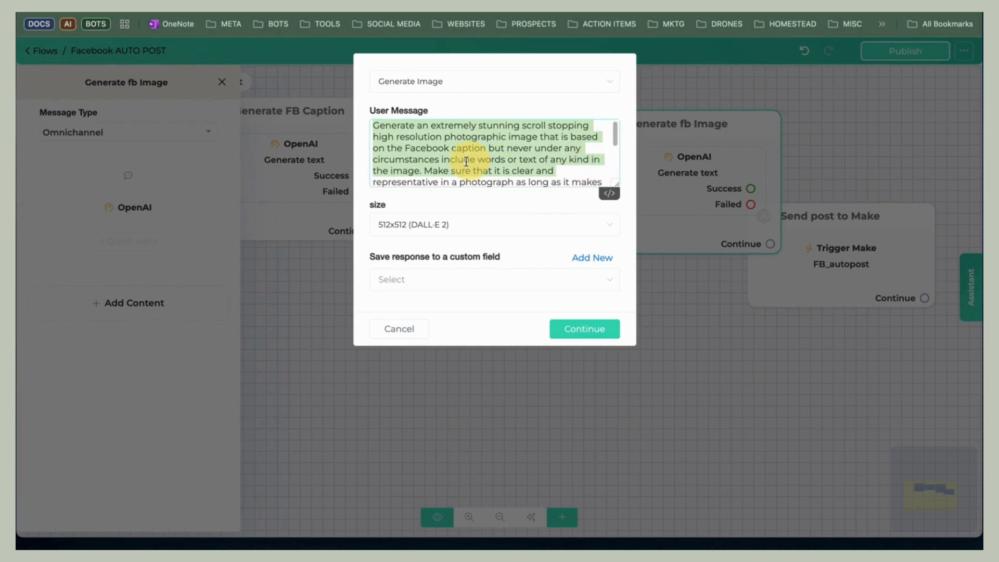
Step: Insert the {{generate_fb_caption}} variable after "on the Facebook caption" in the image prompt
left_click(488, 148)
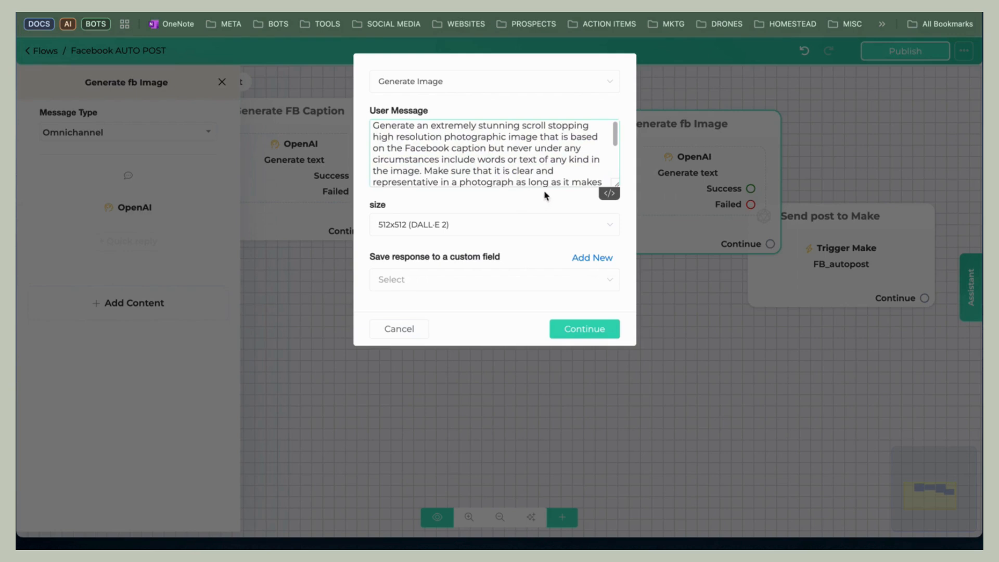
left_click(602, 194)
scroll(512, 156, "down", 5)
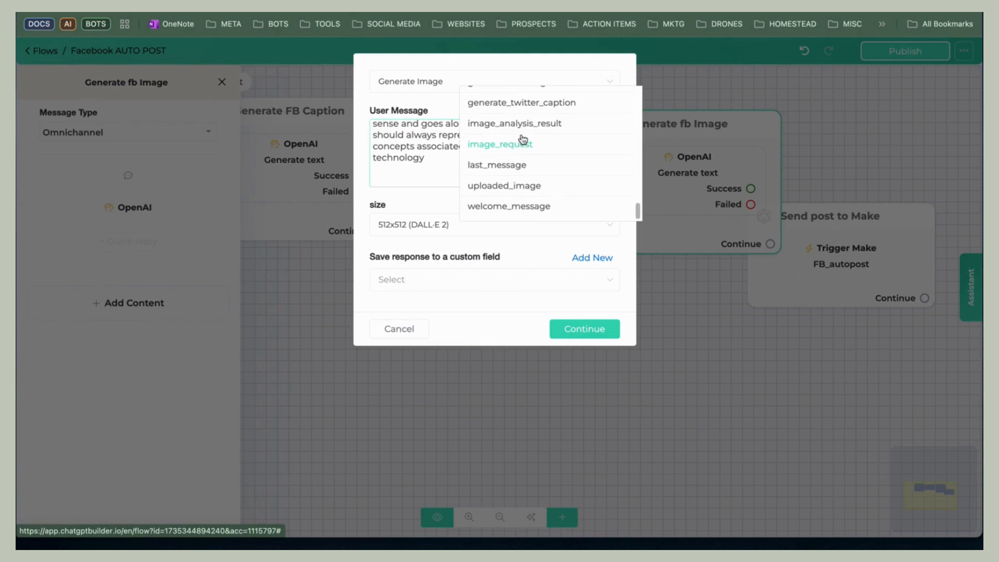
scroll(522, 137, "up", 8)
scroll(524, 142, "down", 5)
left_click(523, 169)
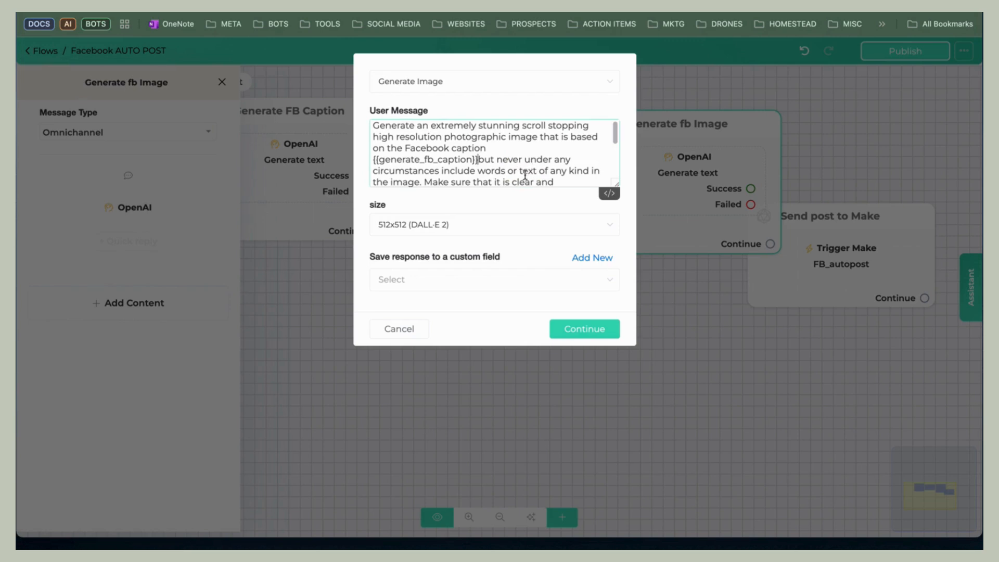
Step: Set the image size to 1024x1024 (DALL·E 3), save the response to generate_fb_image and apply the action settings
scroll(524, 175, "down", 3)
left_click(470, 224)
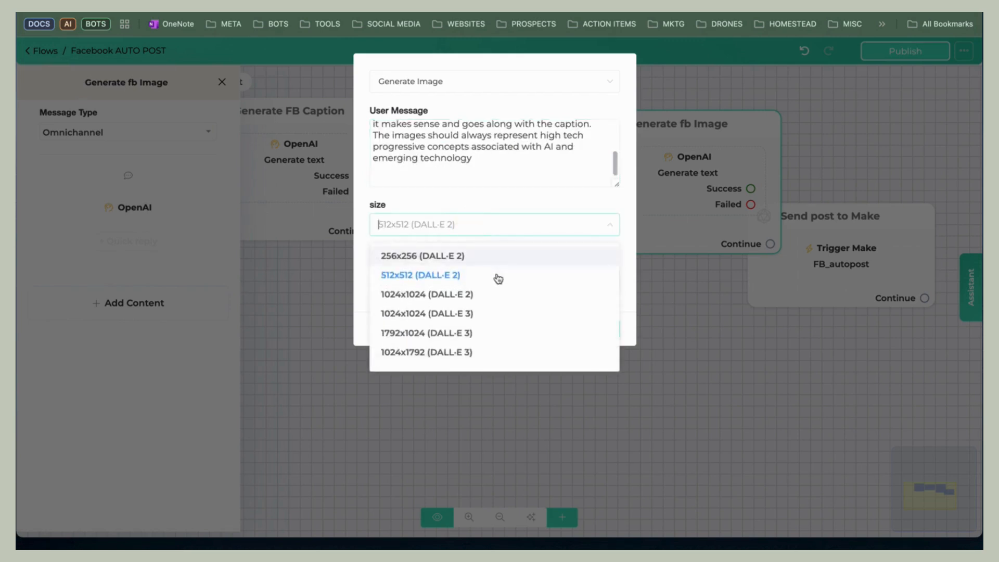
left_click(463, 314)
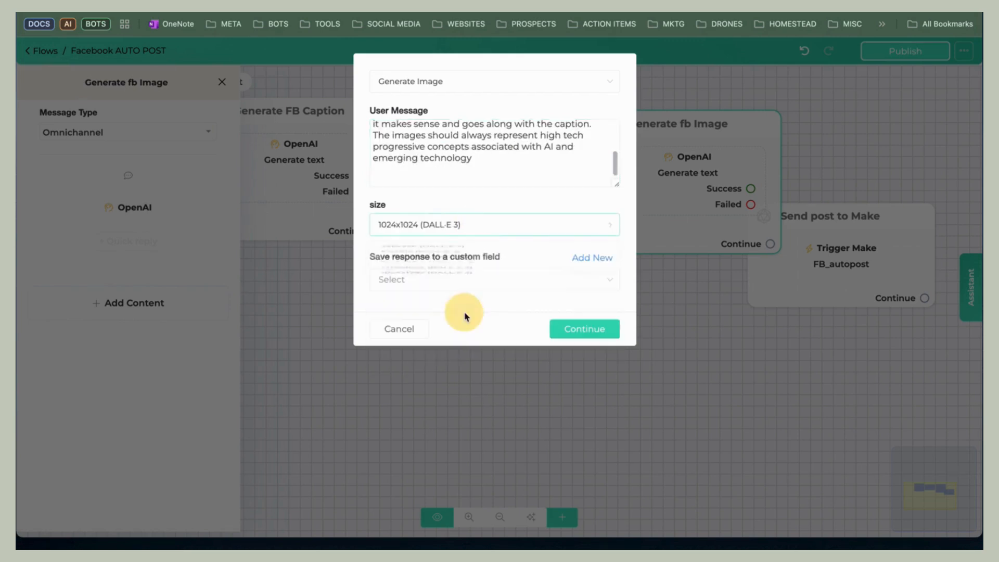
left_click(433, 280)
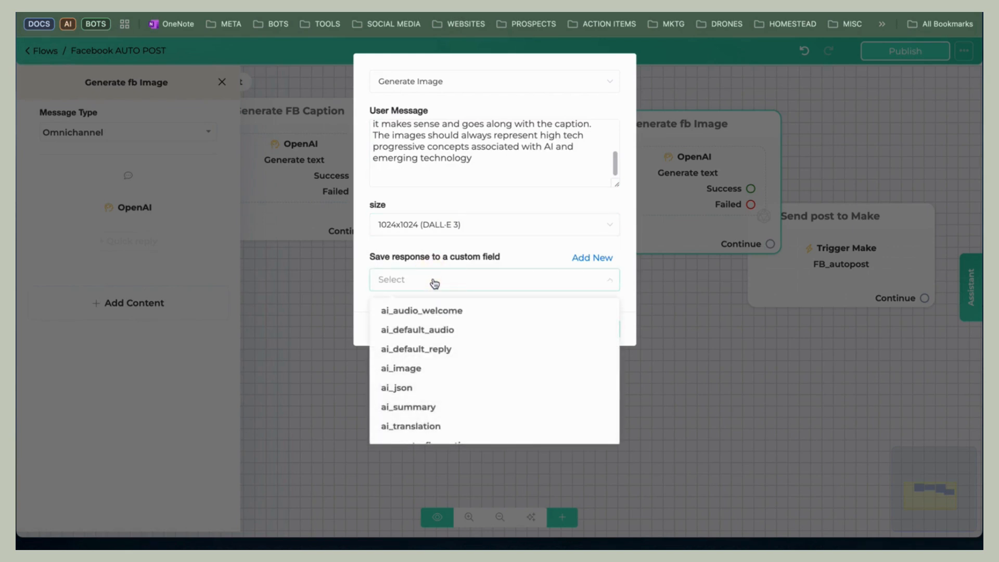
scroll(455, 370, "down", 5)
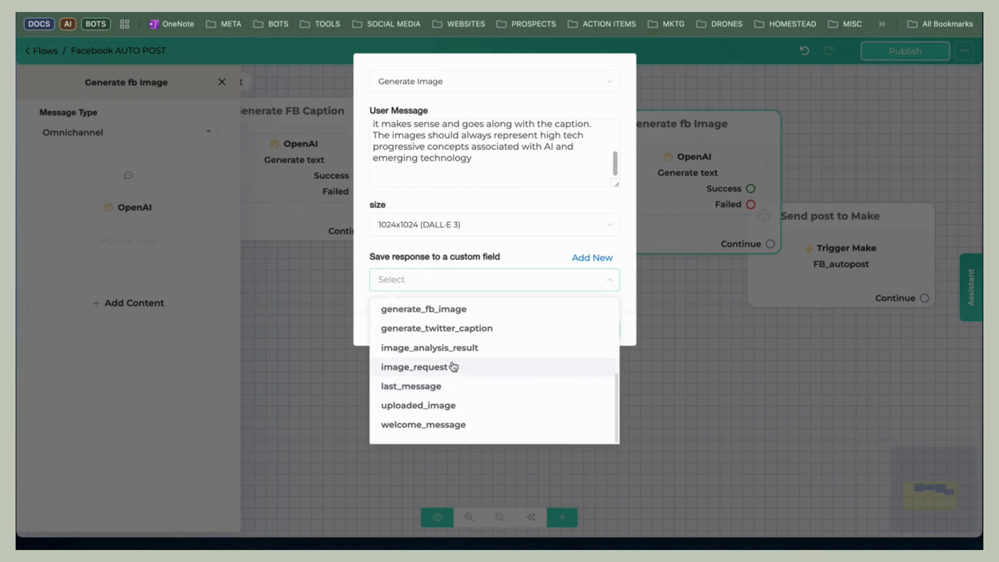
left_click(451, 311)
left_click(584, 330)
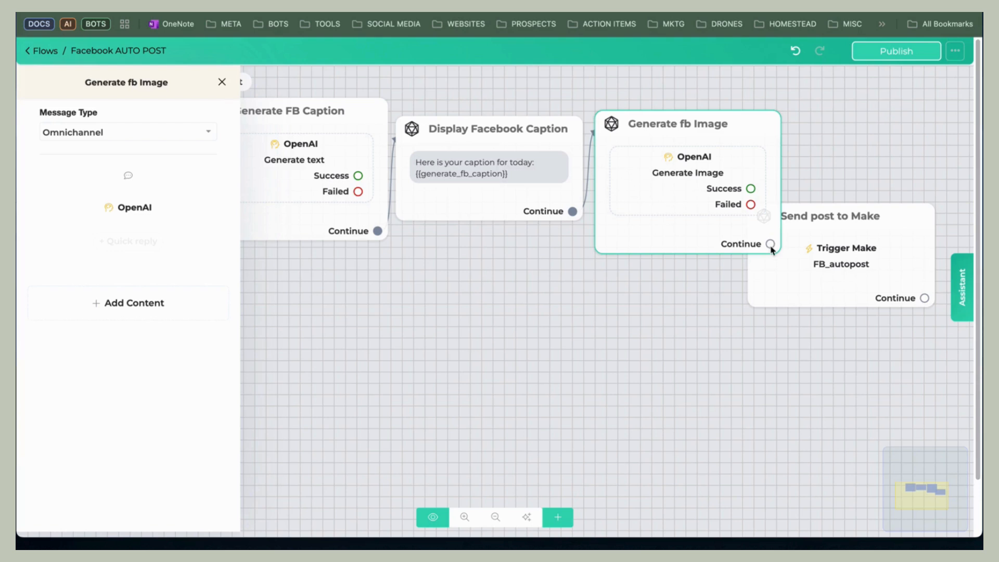
Step: Move the Send post to Make block down out of the way and add a connected Display fb image block after Generate fb Image
left_click(769, 373)
left_click_drag(789, 279, 735, 544)
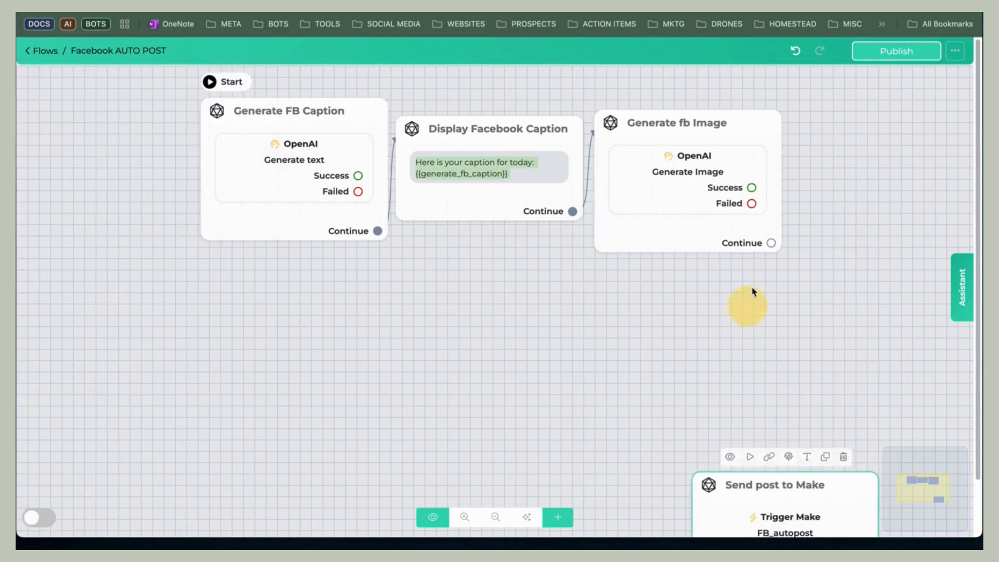
left_click_drag(774, 247, 791, 170)
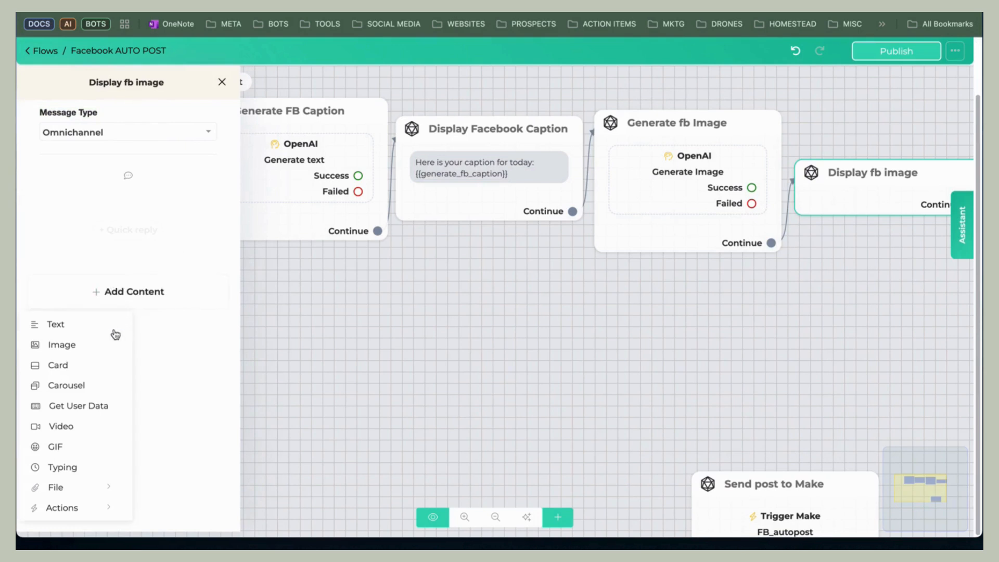
Step: Add an image by link to the Display fb image block, using the {{generate_fb_image}} variable as its source
left_click(73, 345)
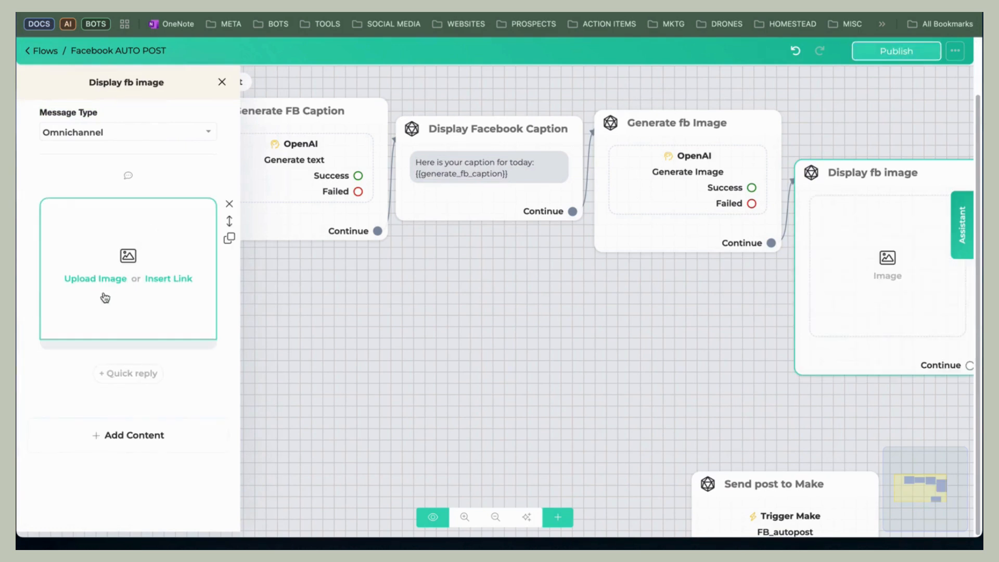
left_click(166, 284)
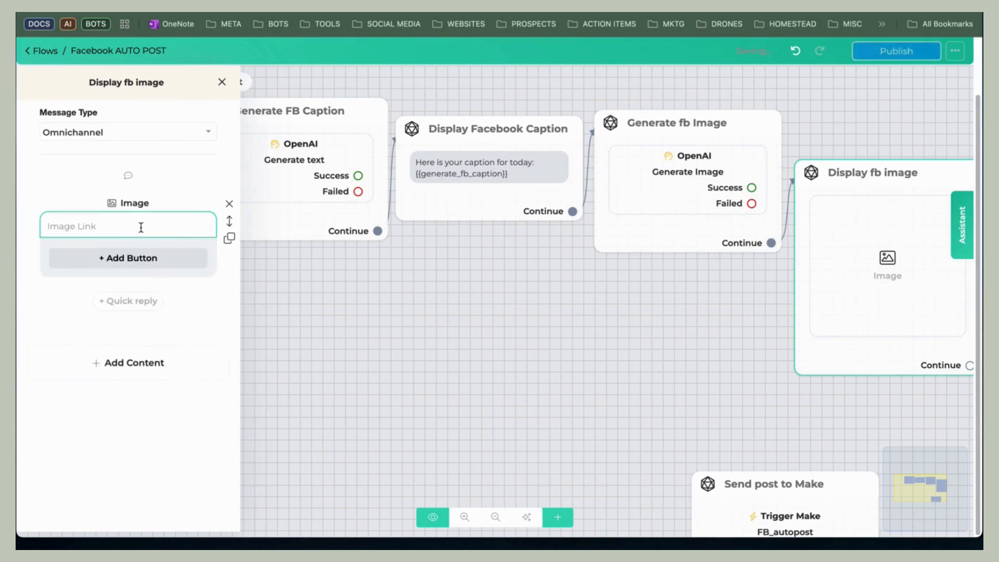
left_click(208, 248)
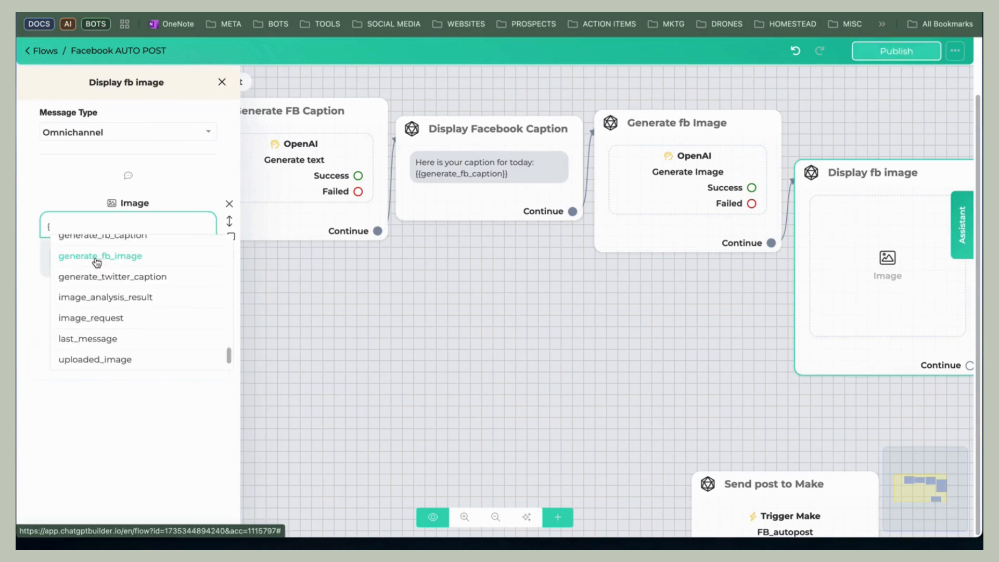
left_click(151, 249)
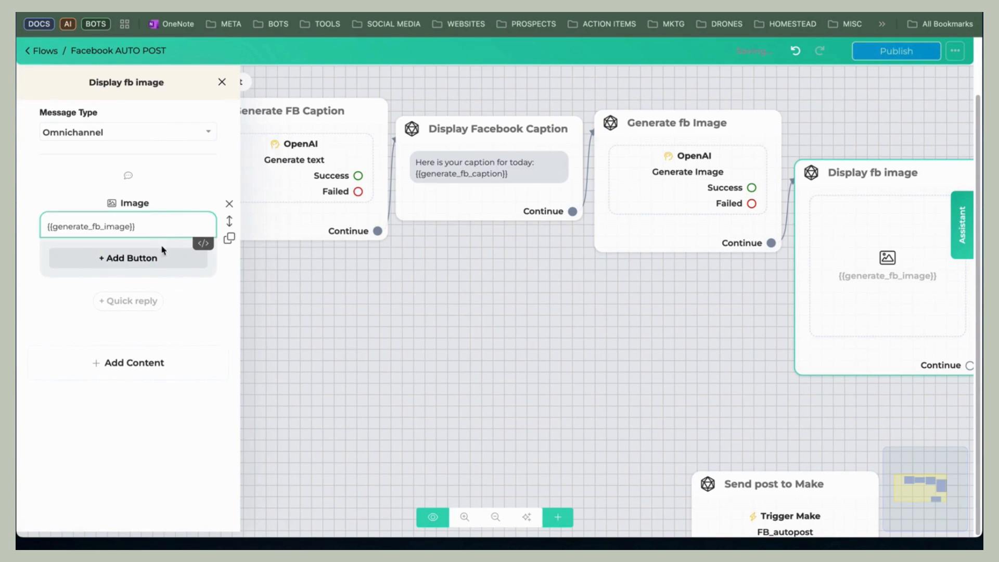
Step: Add a text message above the image in the Display fb image block reading "Here is your fb image:"
left_click(156, 369)
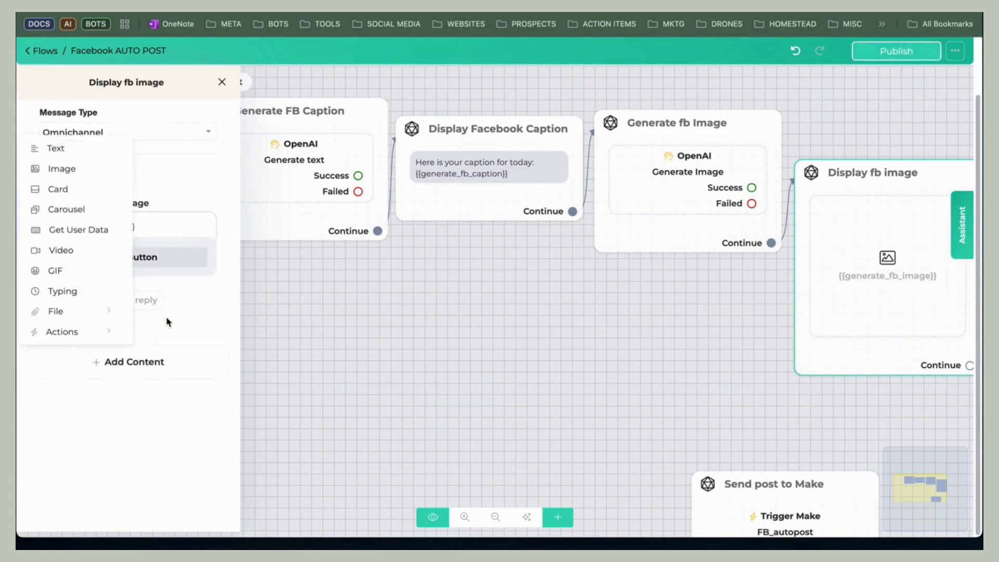
left_click(78, 149)
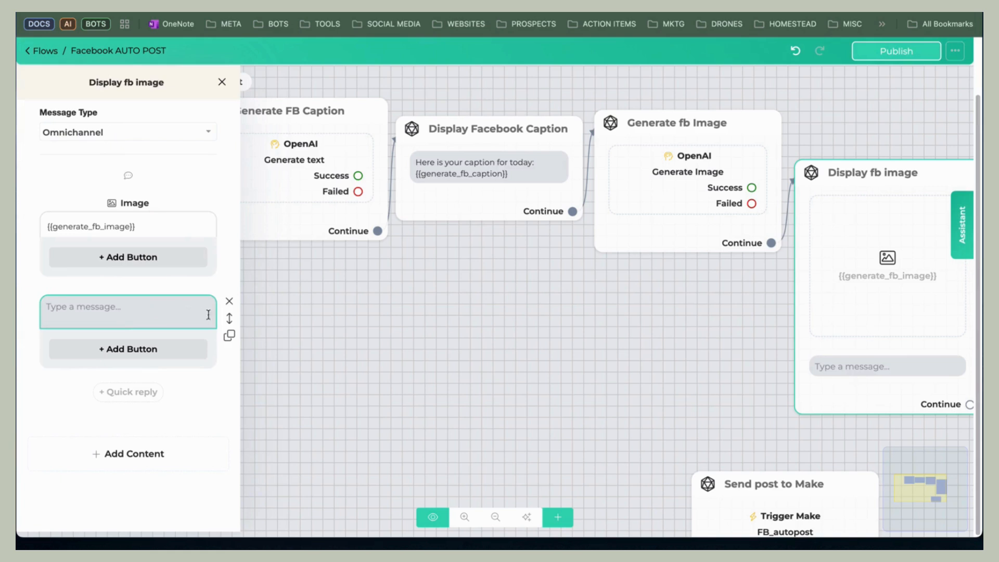
left_click_drag(229, 318, 196, 222)
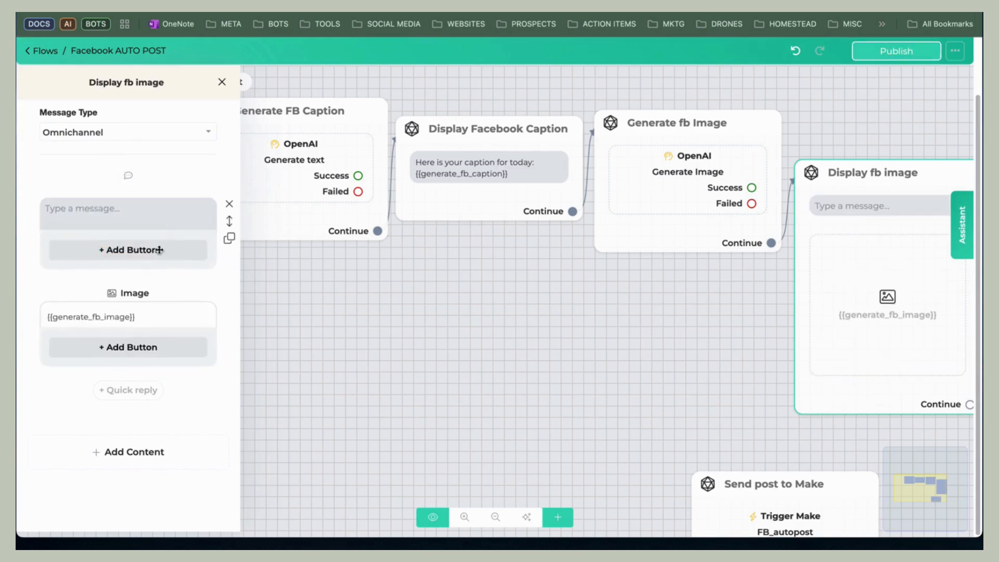
left_click(119, 212)
type("Here is your fb image:")
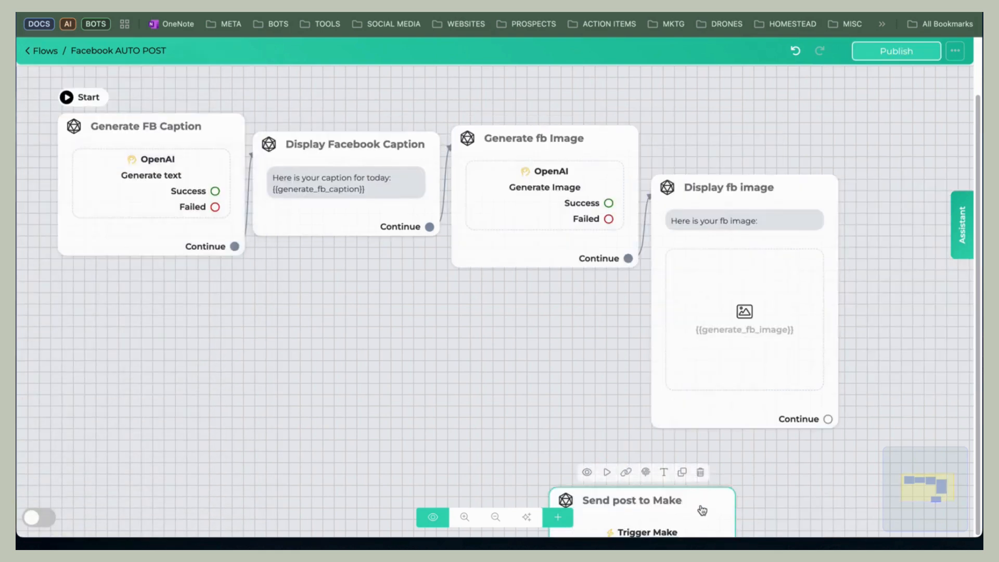
Step: Move the Send post to Make block beyond Display fb image and connect Display fb image's Continue output to it
left_click_drag(703, 510, 934, 114)
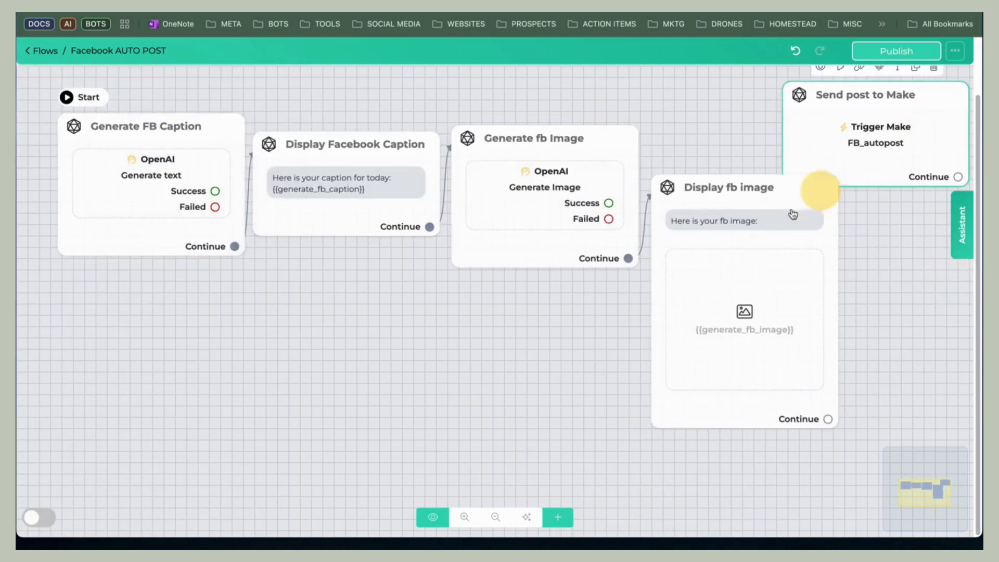
left_click(780, 218)
scroll(707, 248, "down", 5)
left_click_drag(792, 181, 831, 155)
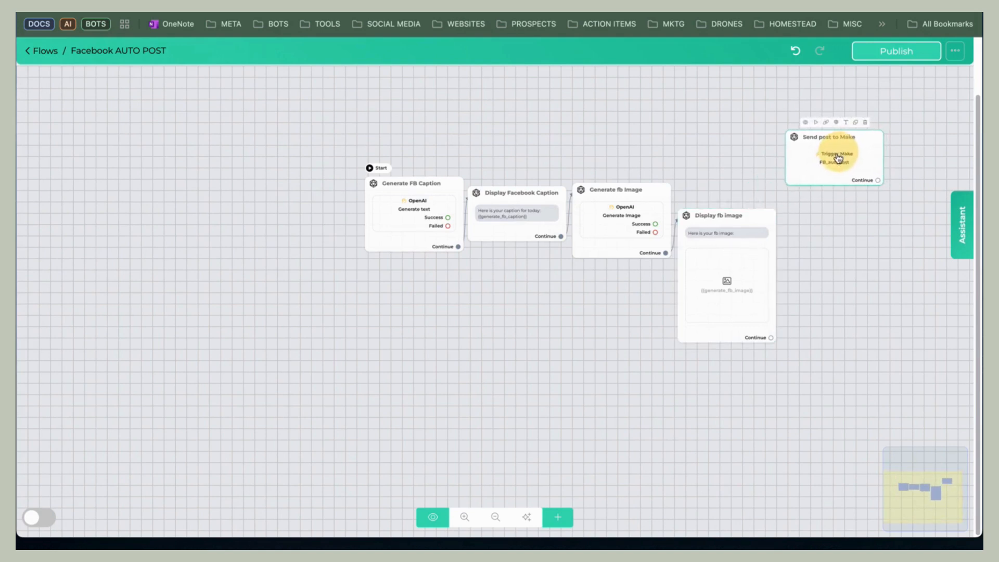
left_click_drag(773, 341, 825, 160)
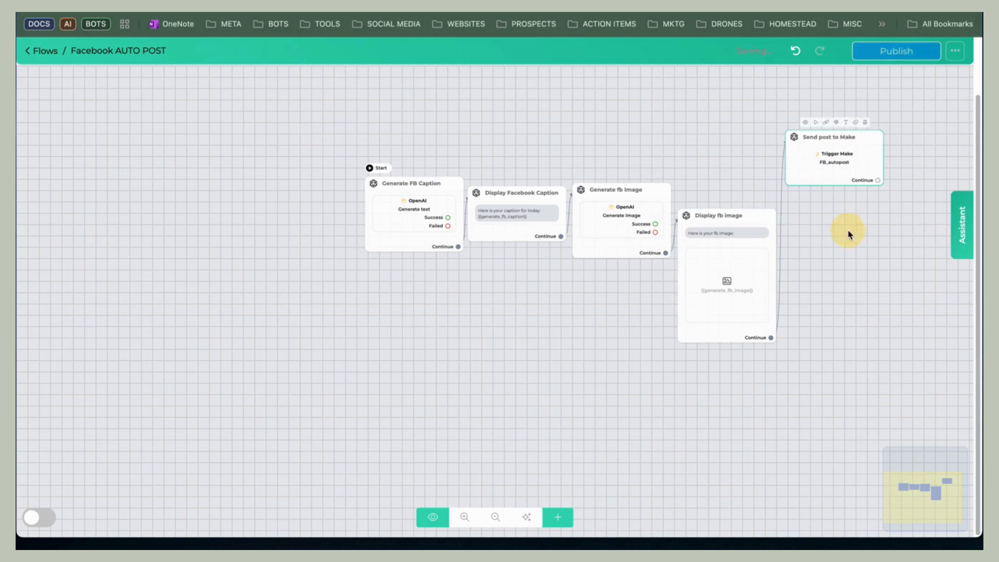
Step: Publish the completed Facebook AUTO POST flow
left_click(444, 222)
scroll(238, 183, "up", 3)
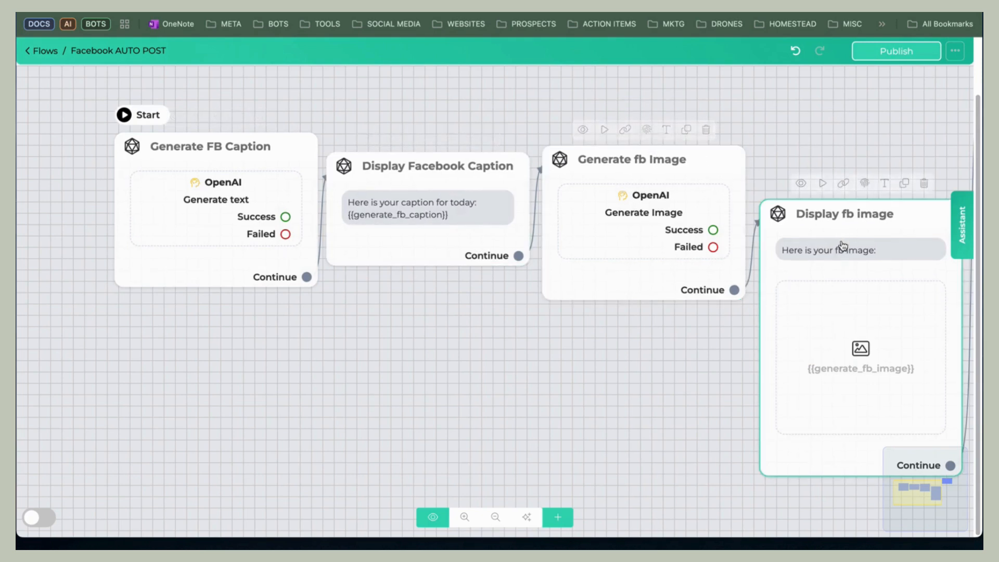
left_click_drag(679, 444, 337, 435)
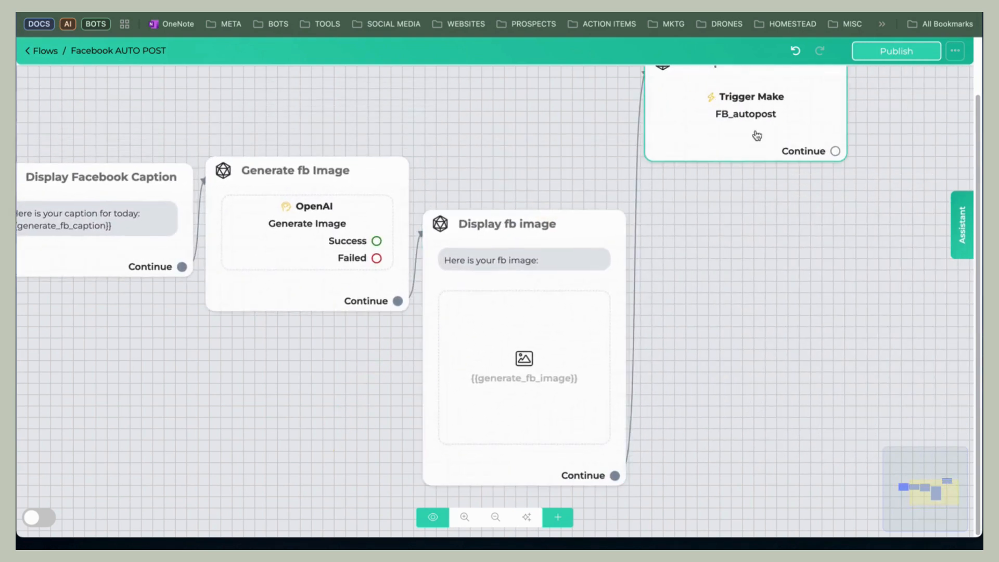
left_click(921, 56)
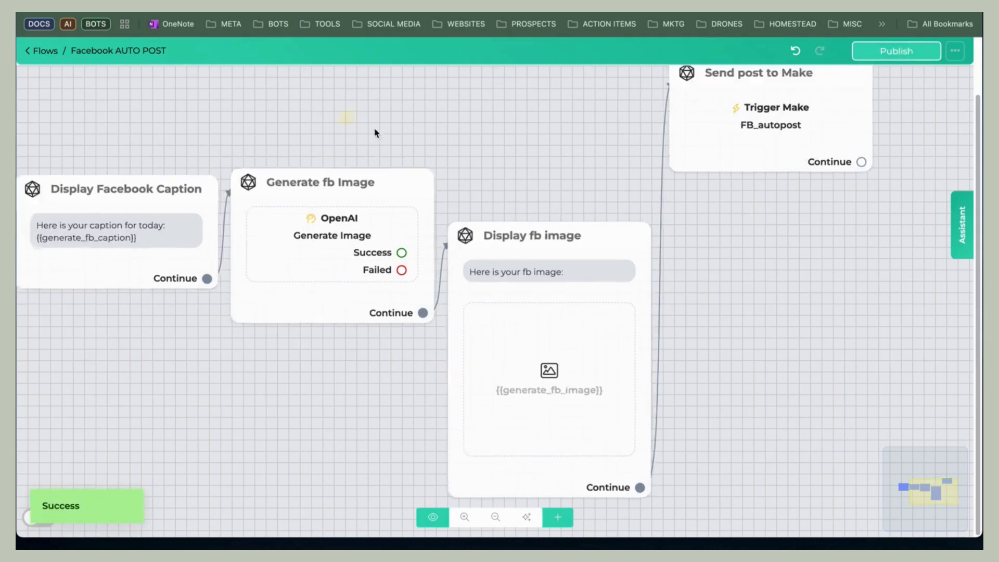
Step: Copy the published WebChat link of the Generate FB Caption block and open it in a new browser tab
left_click(394, 218)
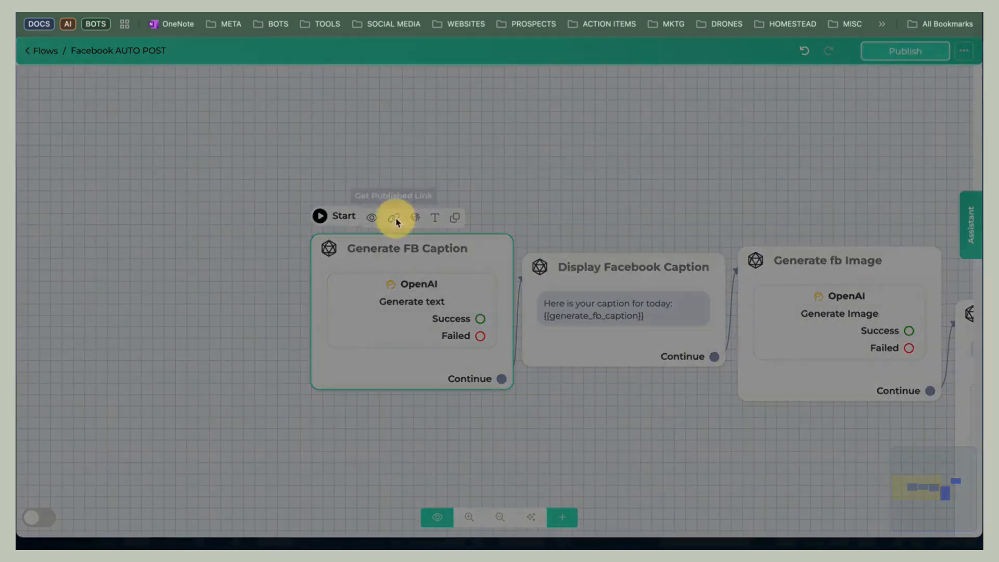
left_click(601, 145)
right_click(339, 24)
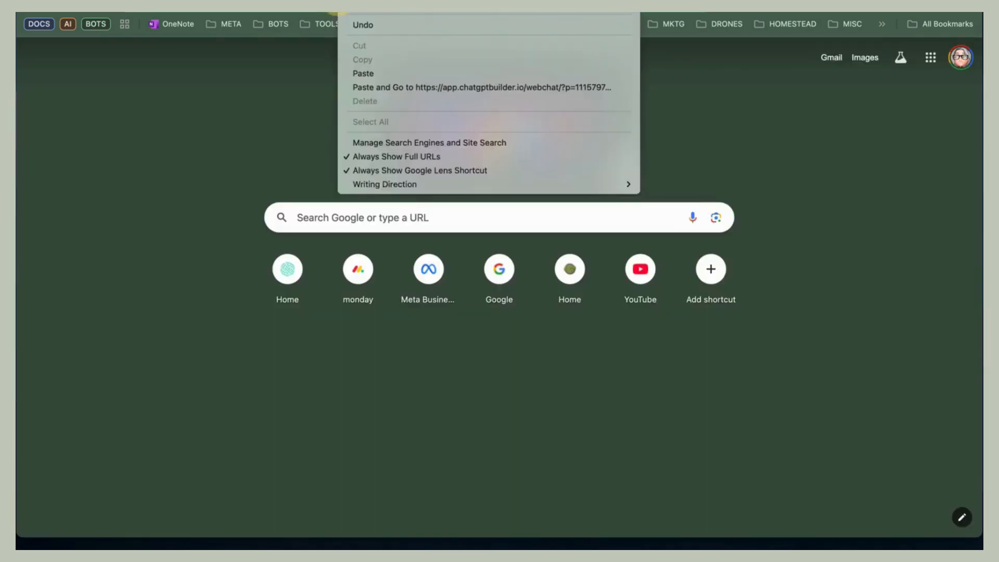
left_click(396, 73)
key("Return")
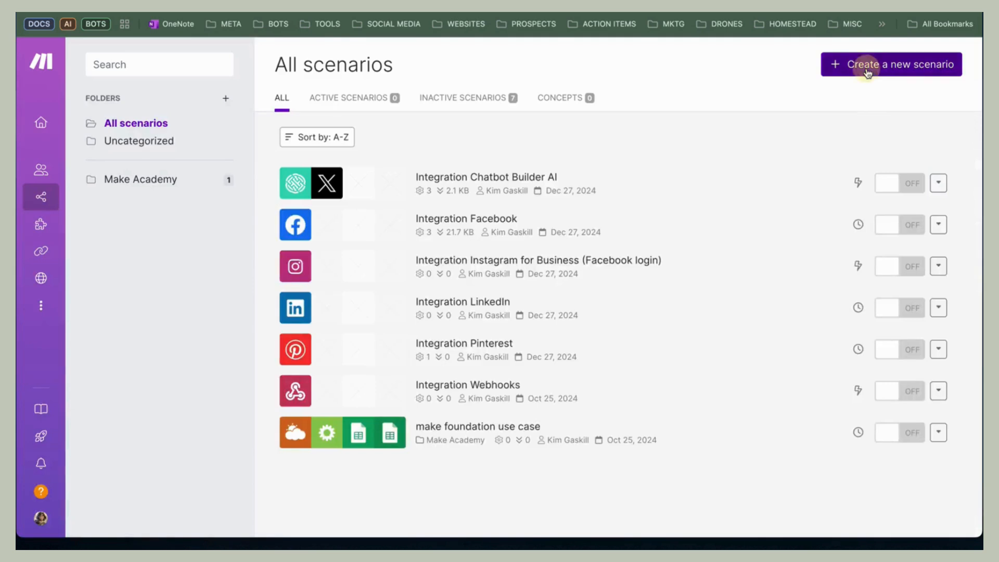
Step: Switch to Make and create a new scenario that starts with Chatbot Builder AI's Watch New "Trigger Make" Event trigger
left_click(865, 65)
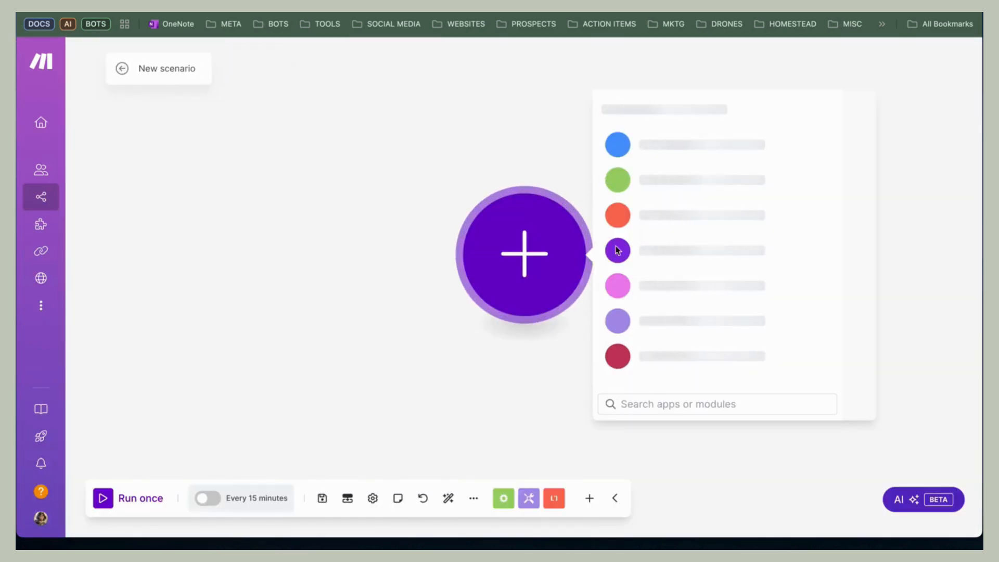
type("cbb")
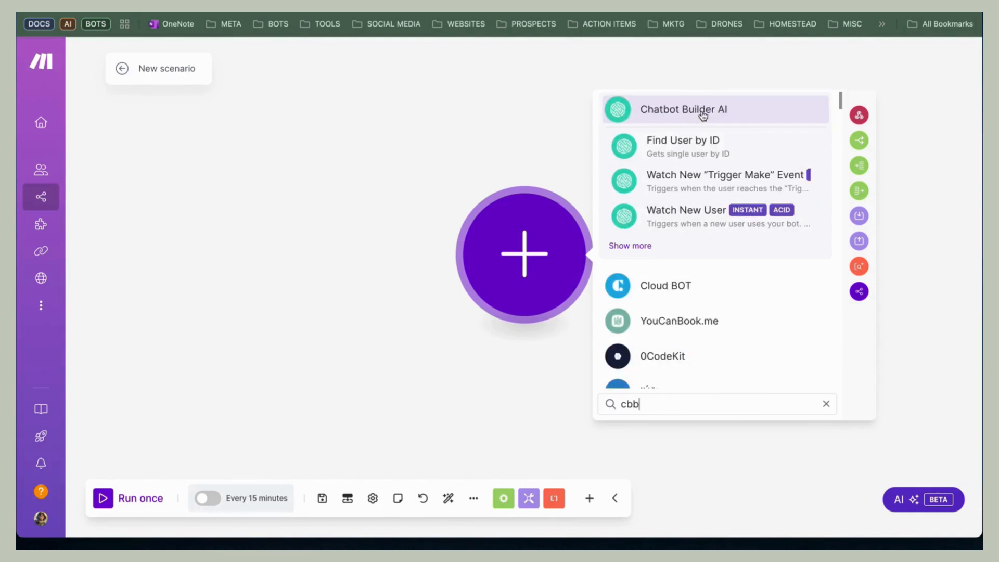
left_click(702, 115)
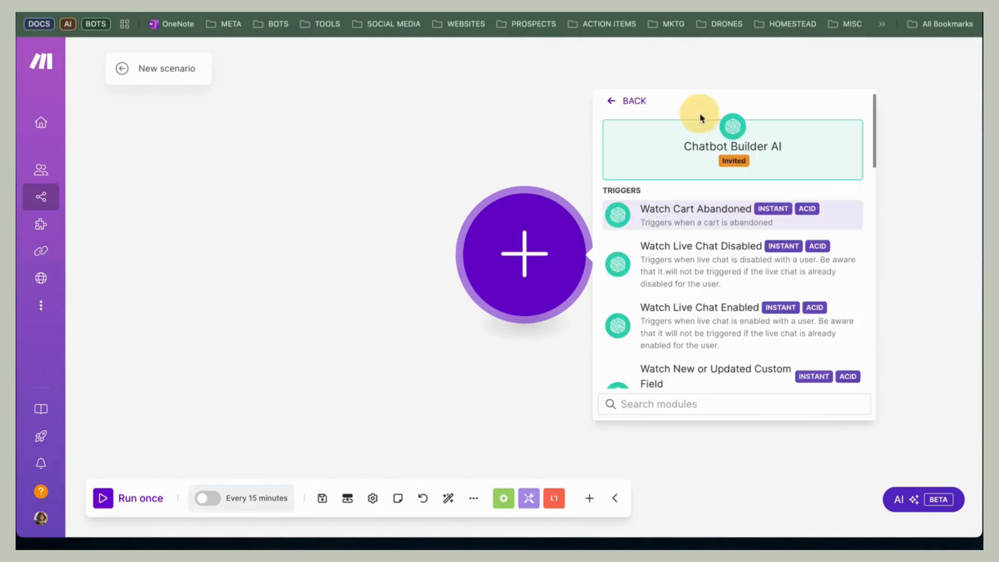
scroll(693, 260, "down", 3)
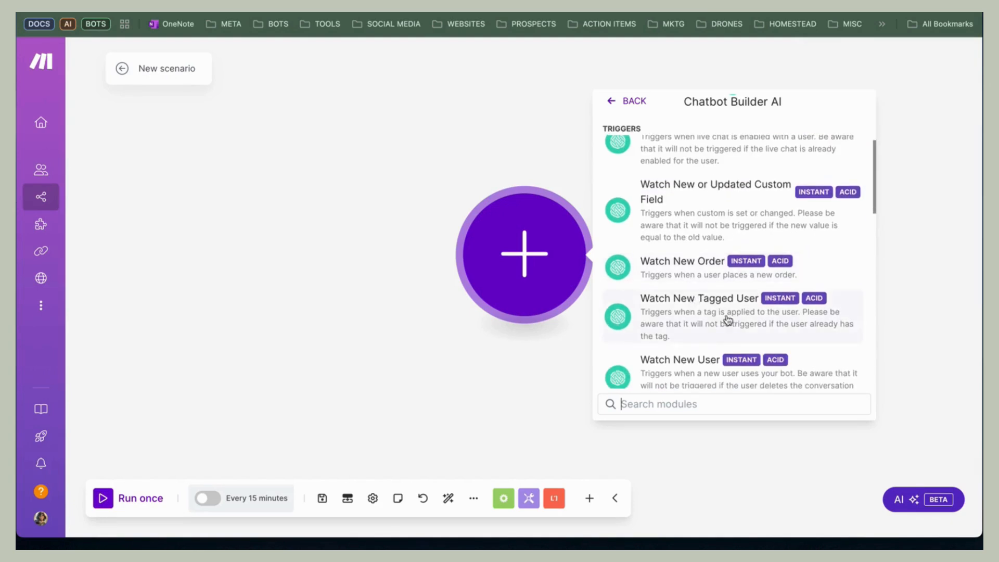
scroll(725, 319, "down", 5)
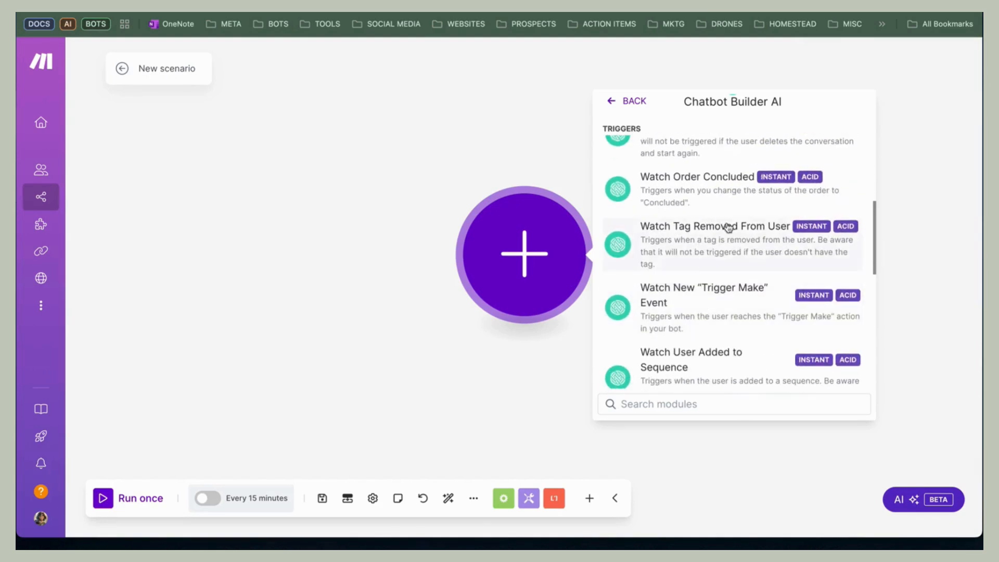
left_click(711, 305)
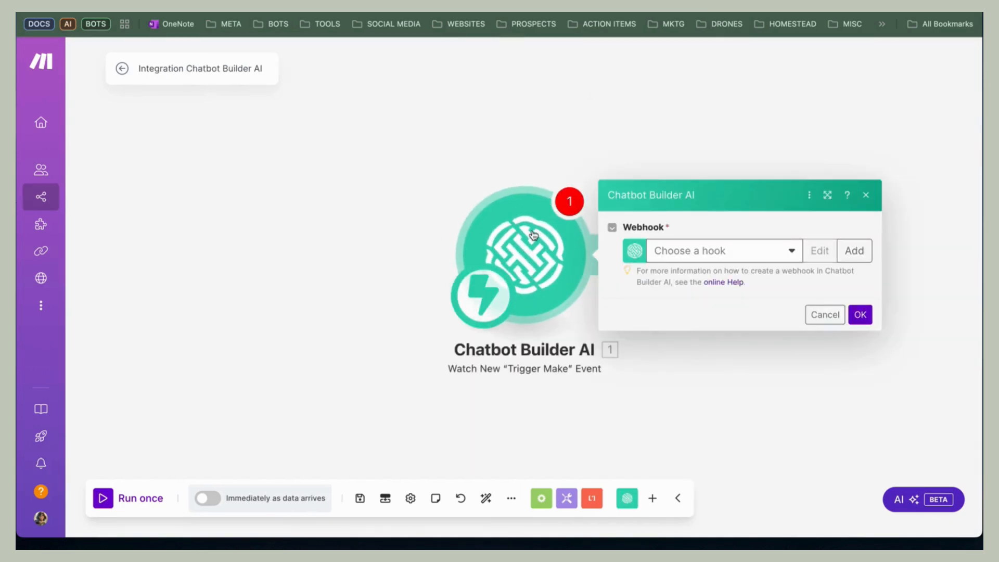
Step: Create a connection named Post to FB SMM for the trigger's new webhook, pasting the bot API key, and save it
left_click(698, 251)
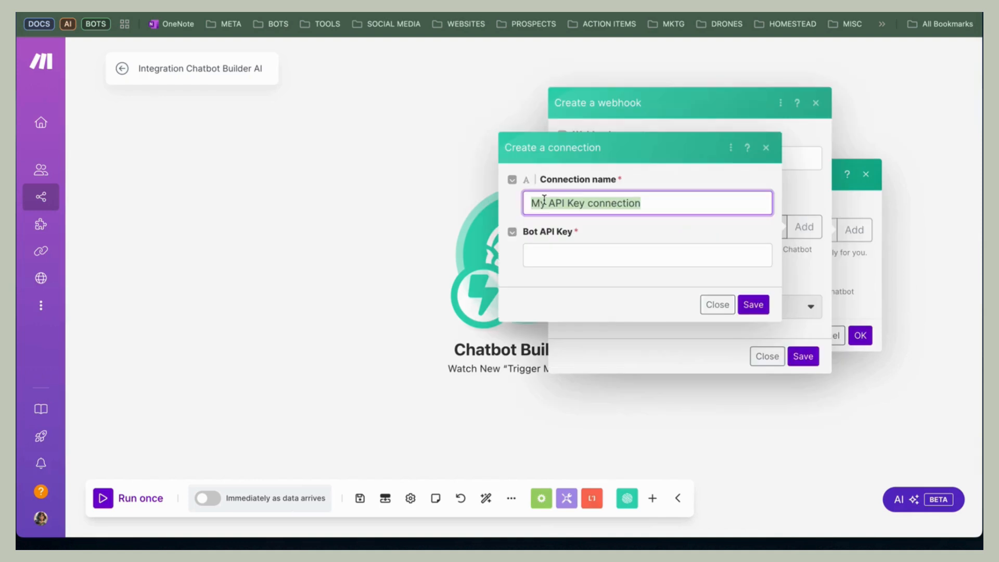
type("Post")
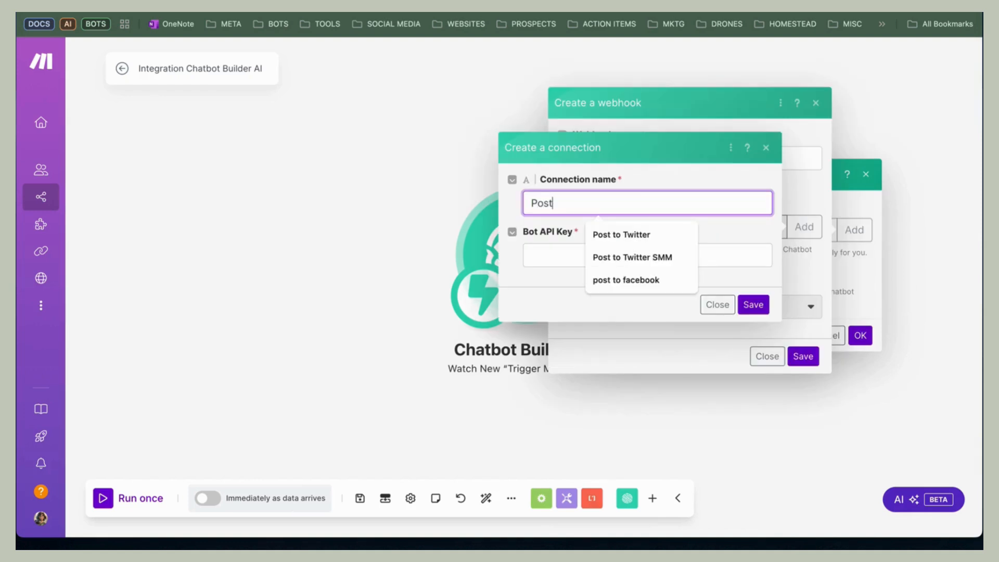
type(" to FB SMM")
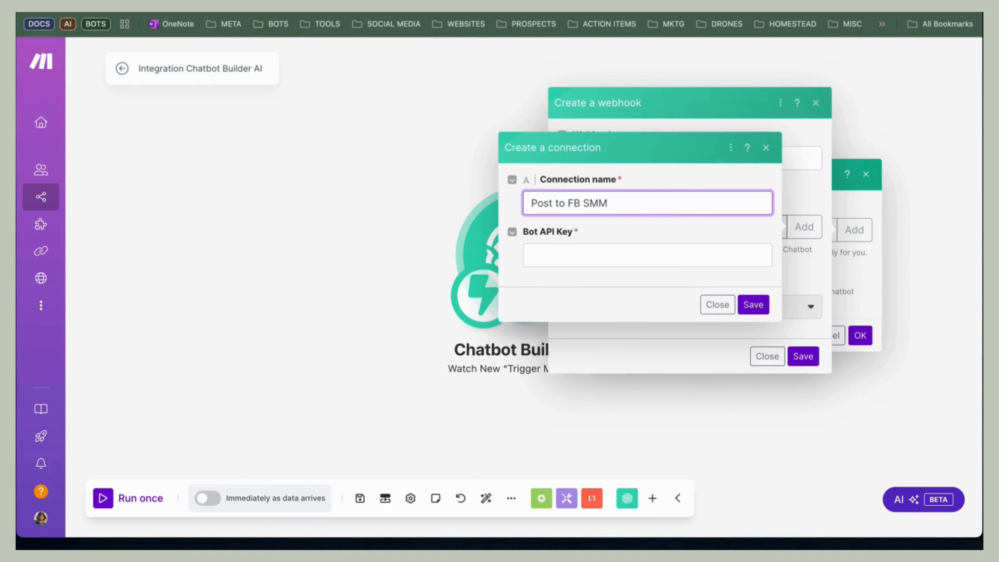
left_click(553, 251)
right_click(552, 256)
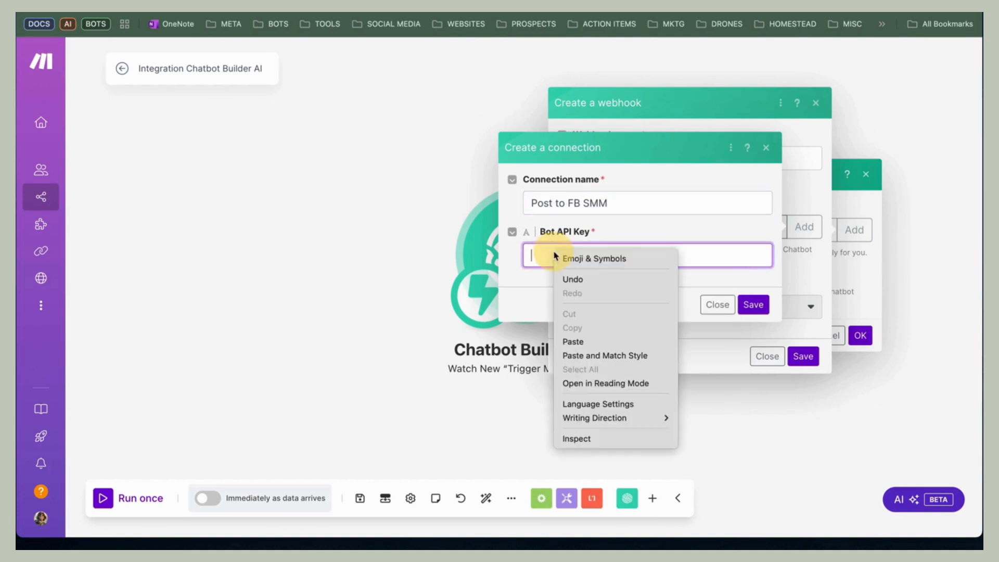
left_click(537, 253)
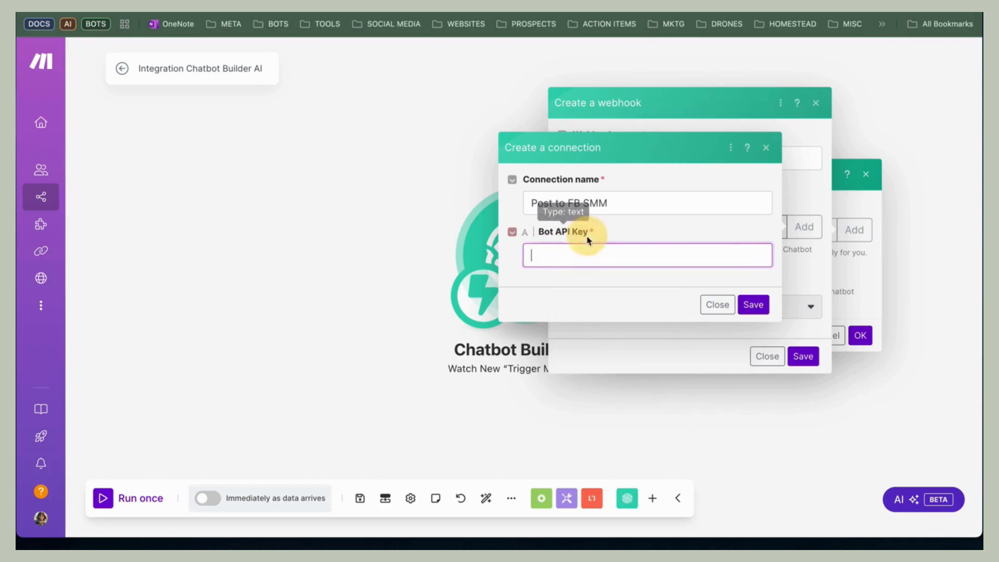
left_click(553, 253)
left_click(605, 284)
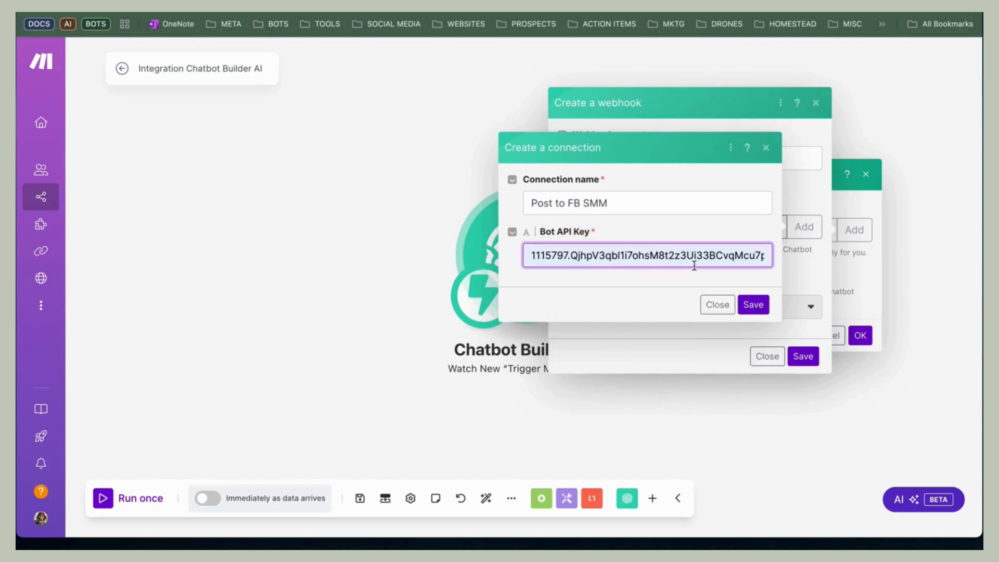
left_click(753, 304)
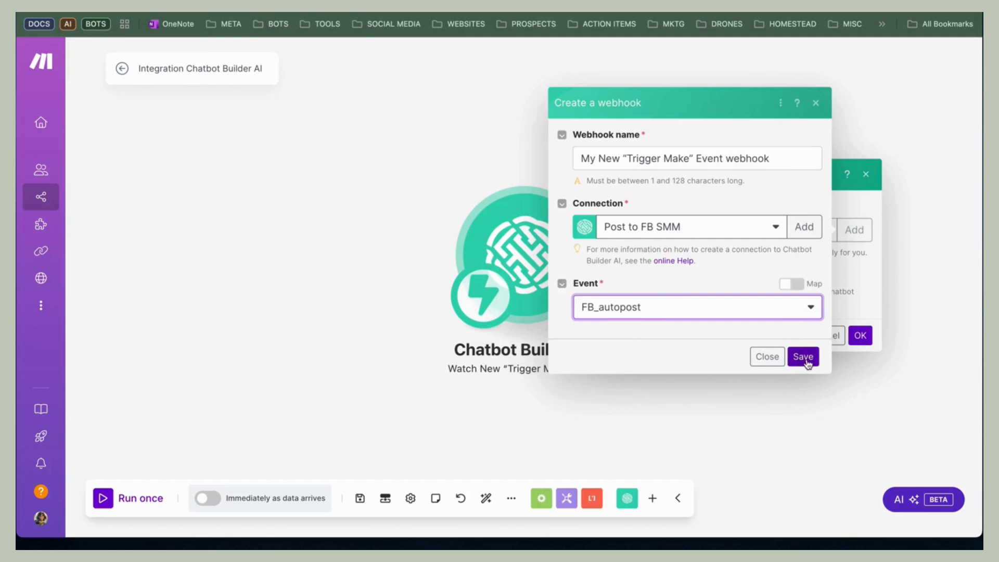
Step: Save the trigger's webhook with the FB_autopost event and run the scenario once
left_click(804, 357)
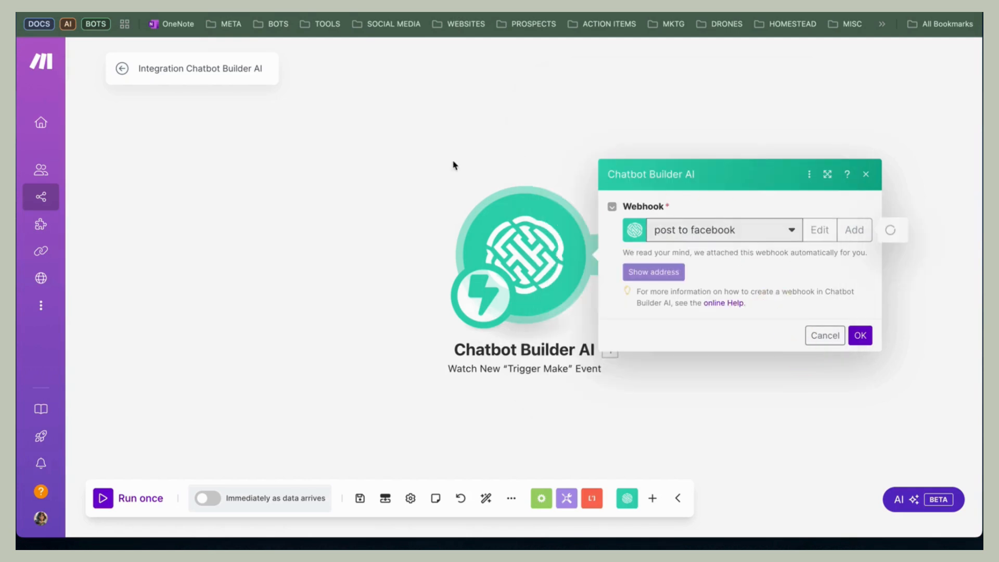
left_click(863, 337)
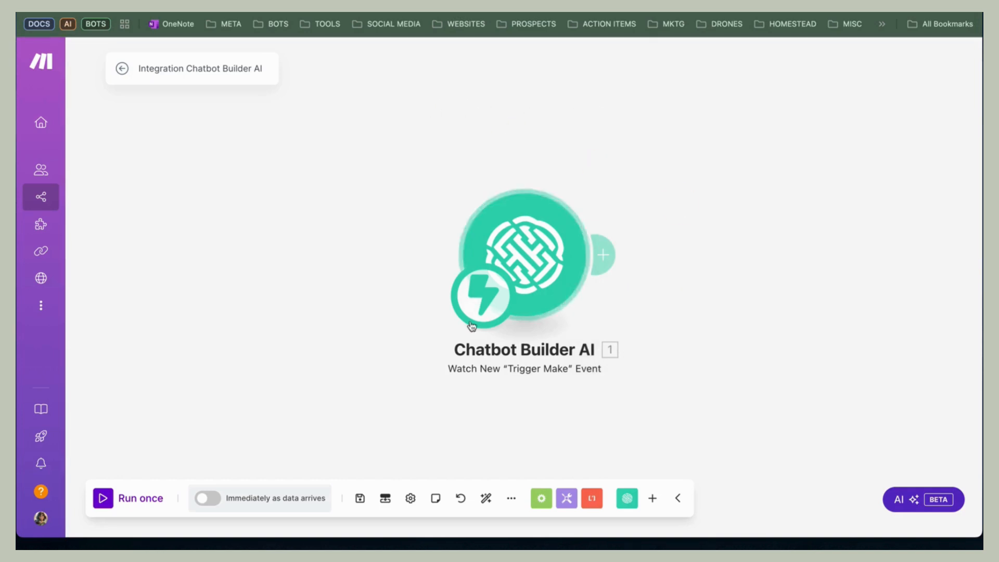
left_click(156, 497)
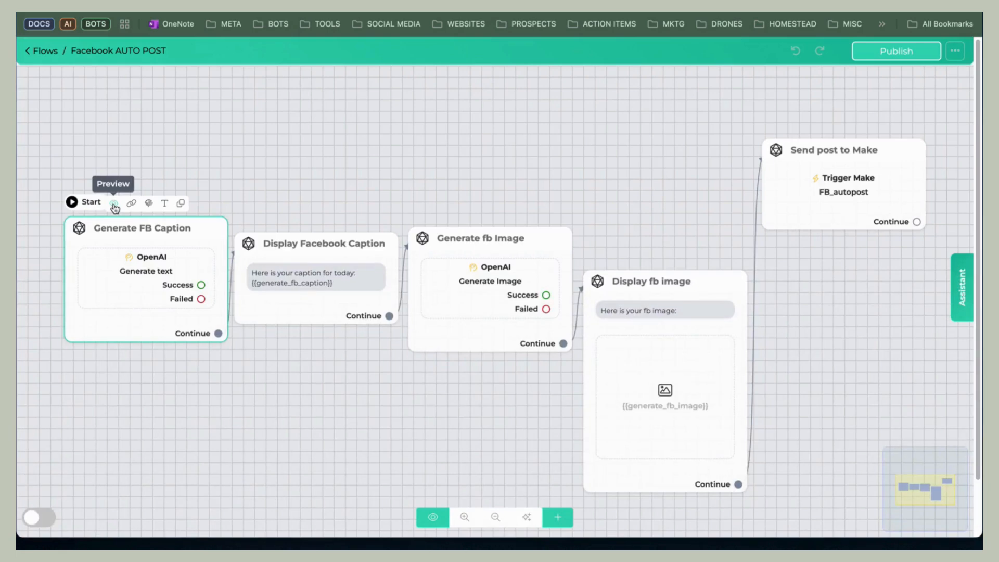
Step: Copy the WebChat link of the Generate FB Caption block and load it in a new browser tab to trigger the flow
left_click(131, 202)
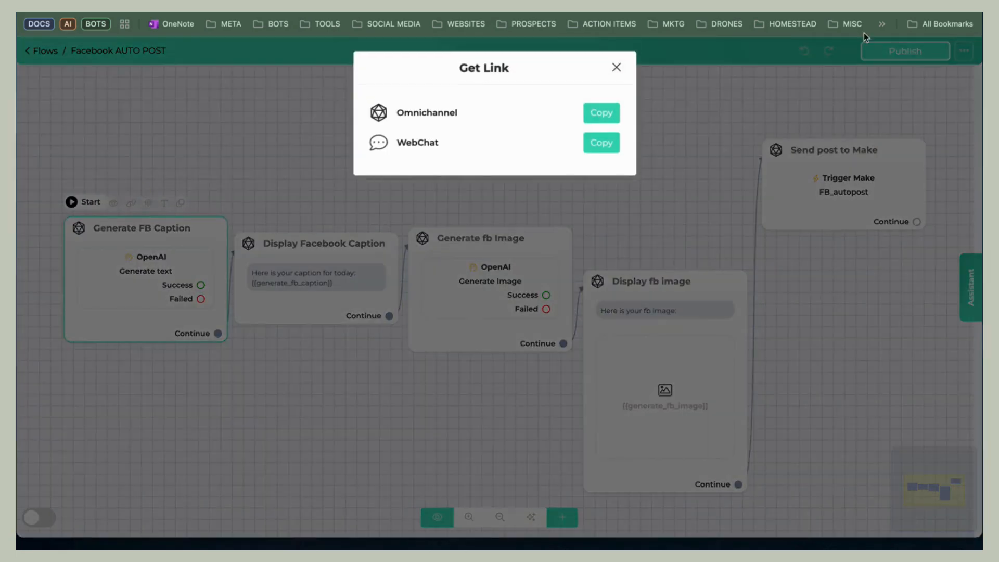
left_click(607, 148)
key("super+t")
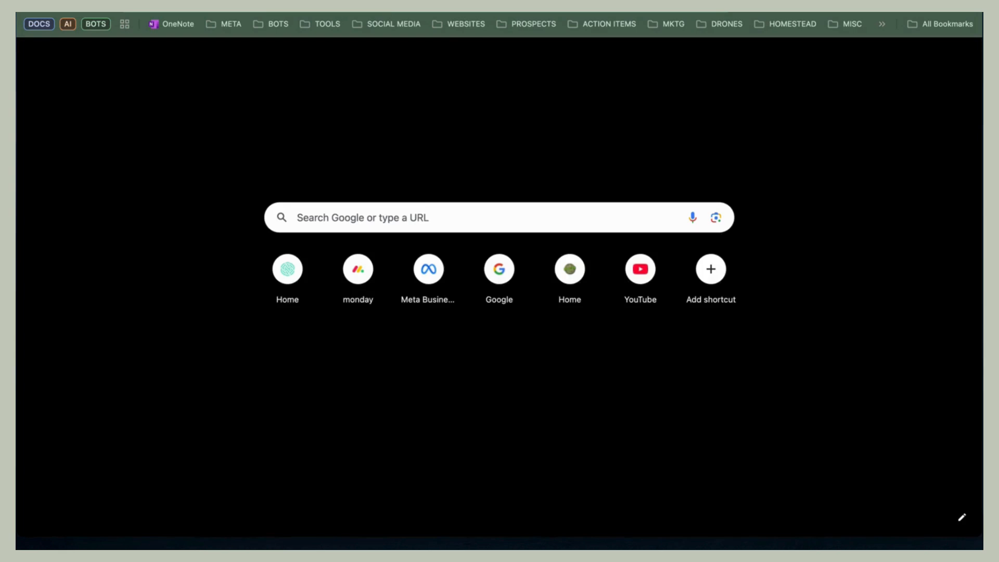
right_click(297, 4)
left_click(369, 81)
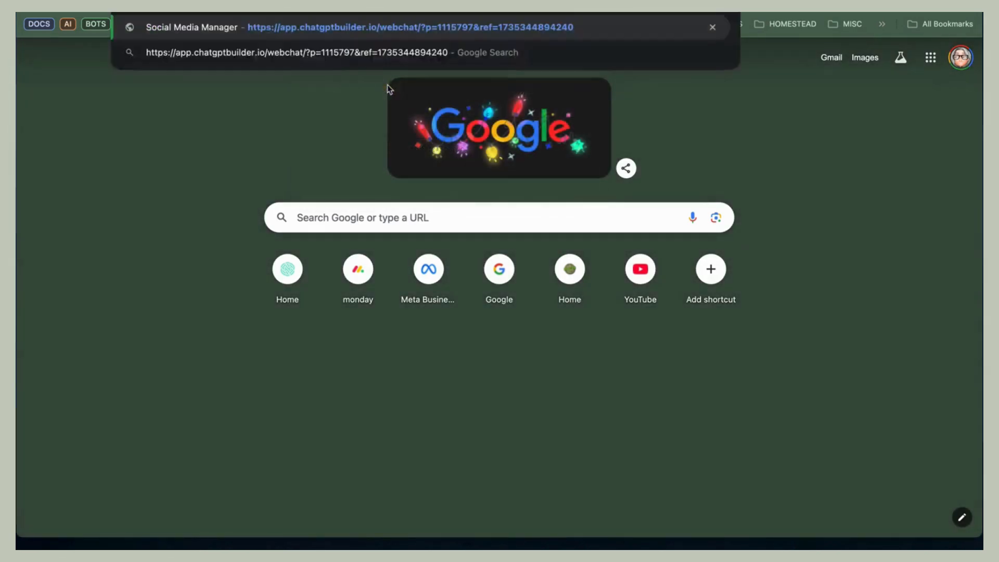
key("Return")
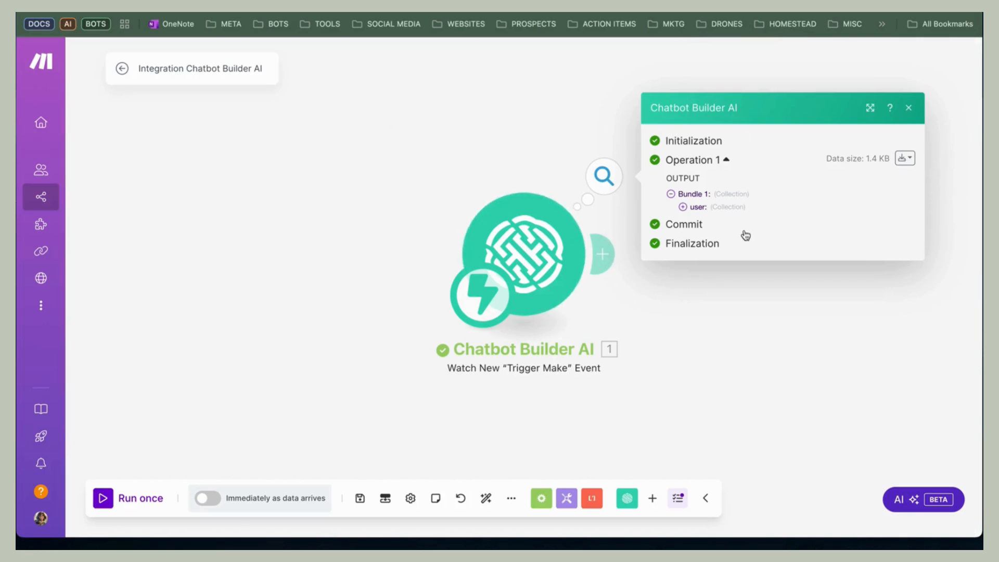
left_click(635, 290)
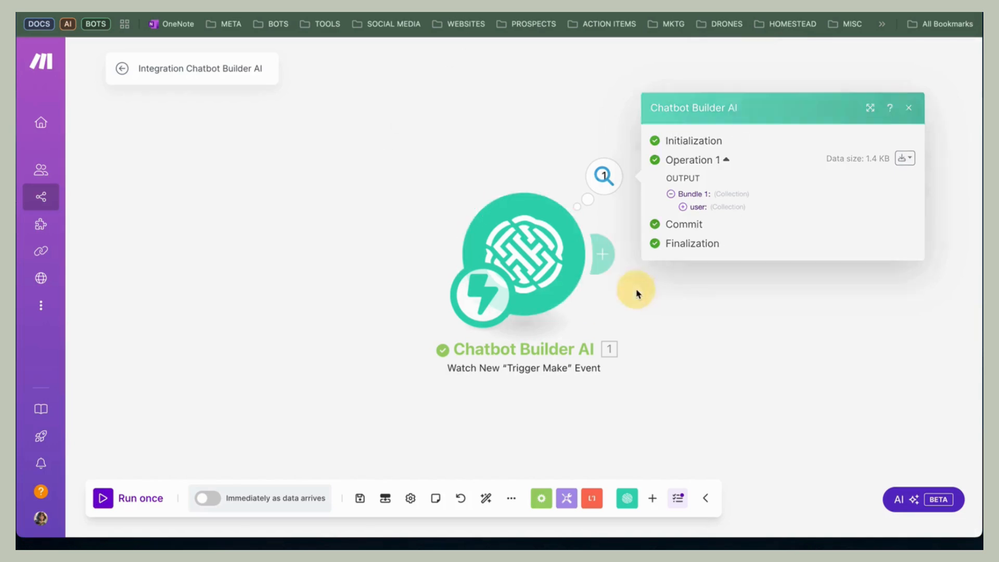
left_click(607, 256)
left_click(729, 252)
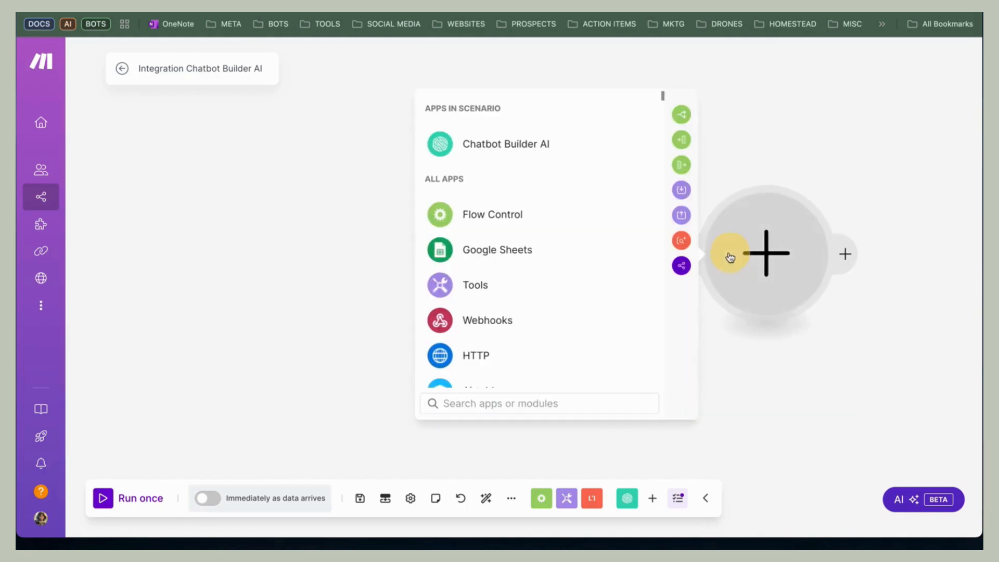
key("Escape")
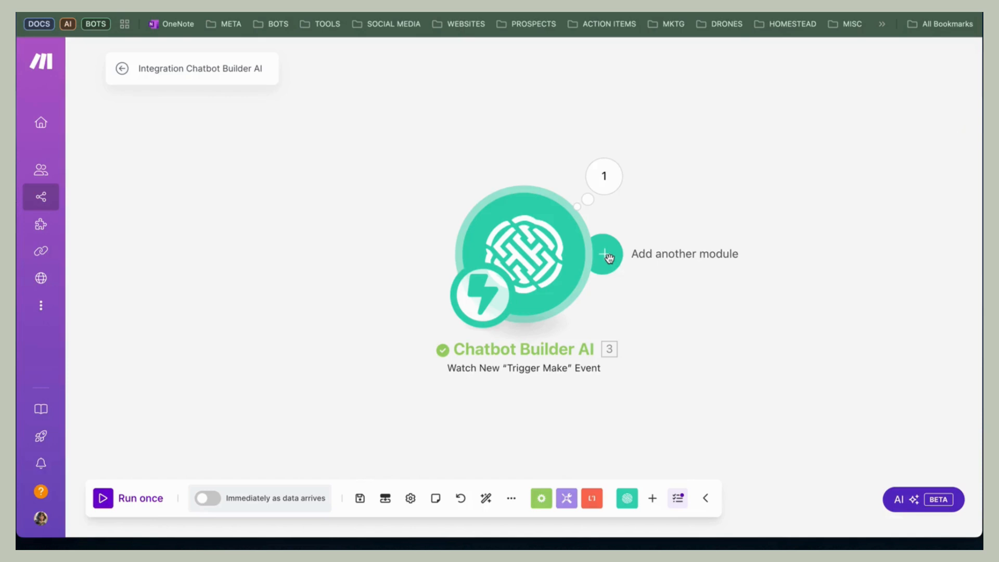
Step: Add a Facebook Pages Create a Post with Photos module for the EcoTek Social page, mapping generate_fb_caption as the message
left_click(606, 256)
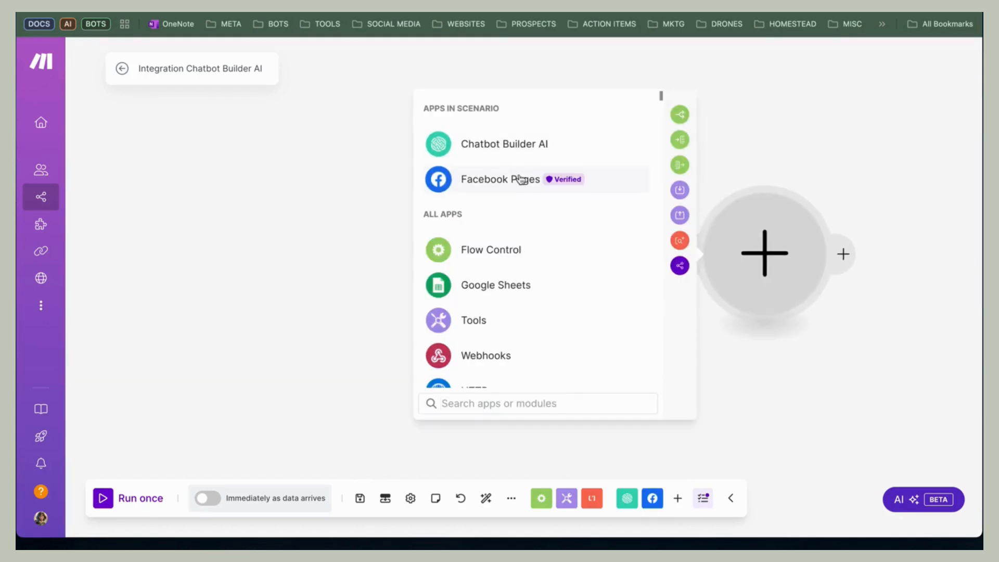
left_click(518, 179)
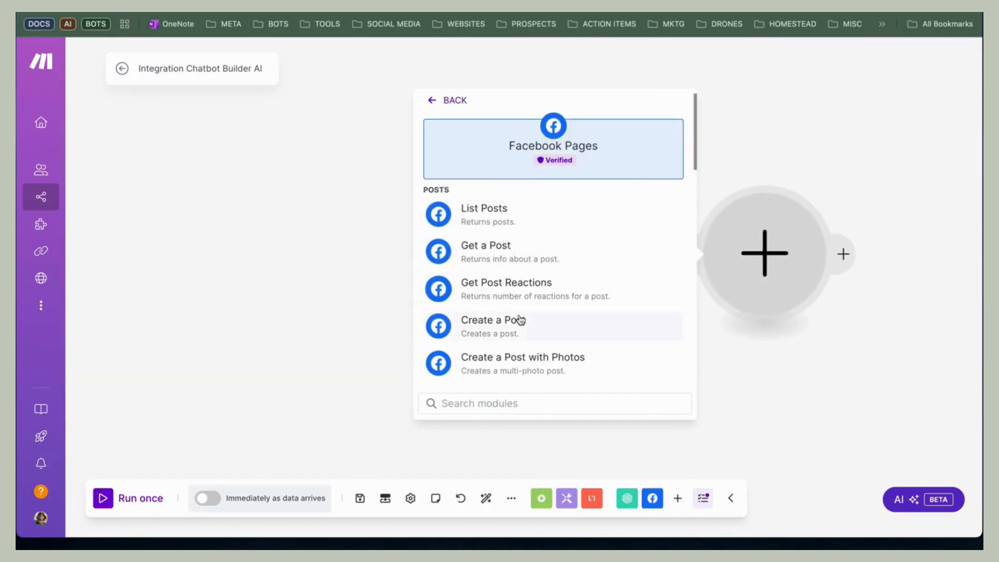
scroll(528, 338, "down", 1)
left_click(536, 332)
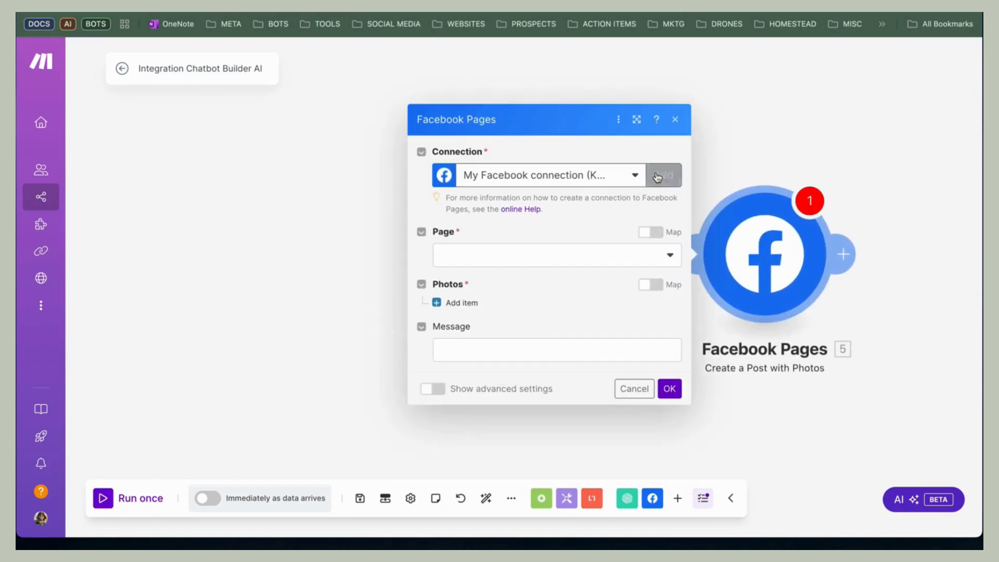
left_click(495, 253)
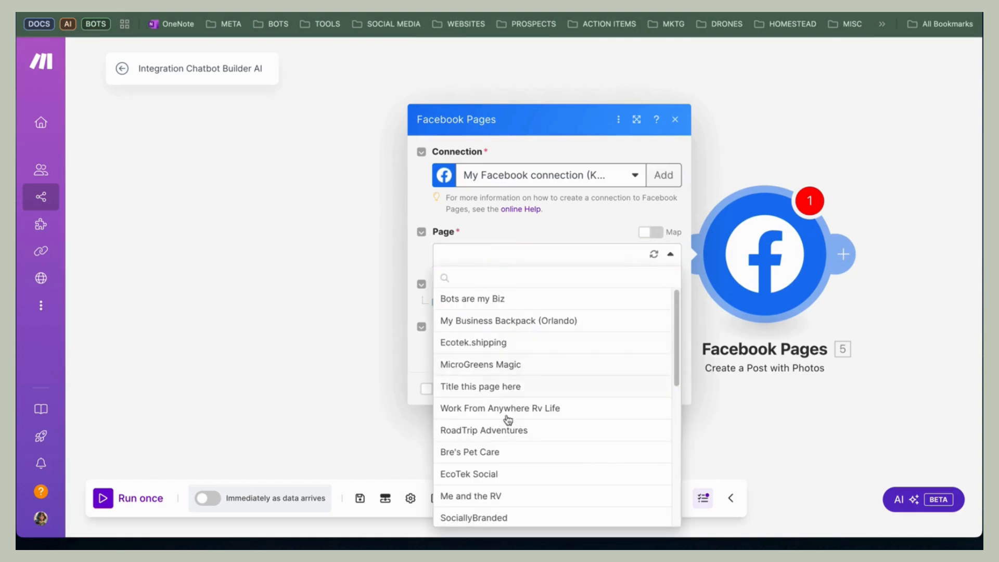
left_click(494, 474)
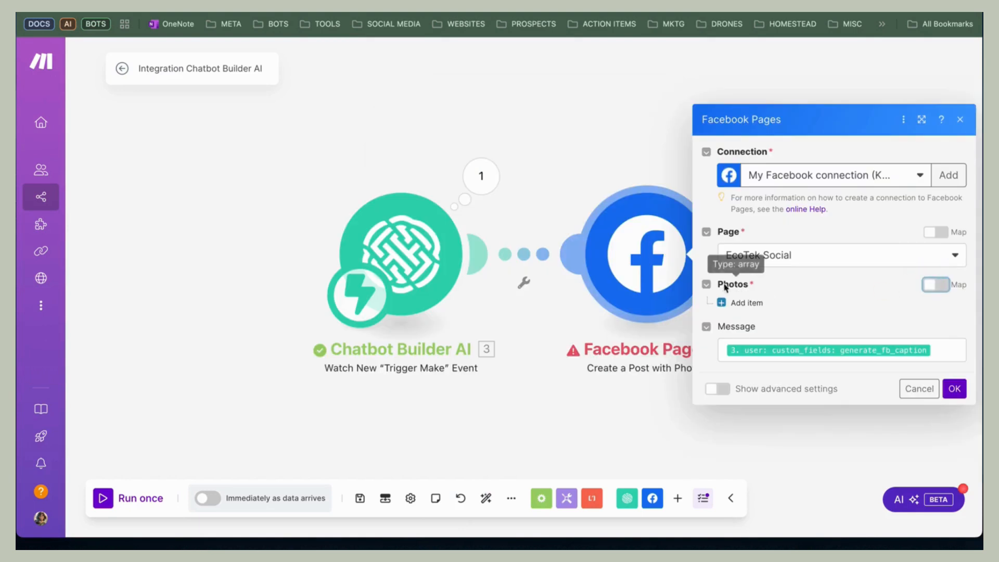
Step: Add a photo item set to download photo from URL and map the generate_fb_image custom field to its URL
left_click(751, 302)
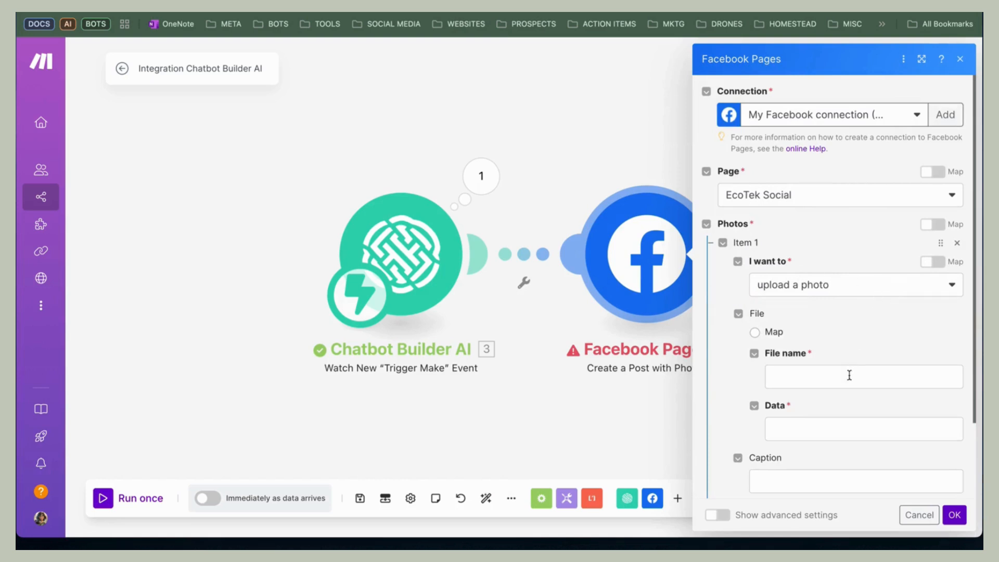
left_click(957, 284)
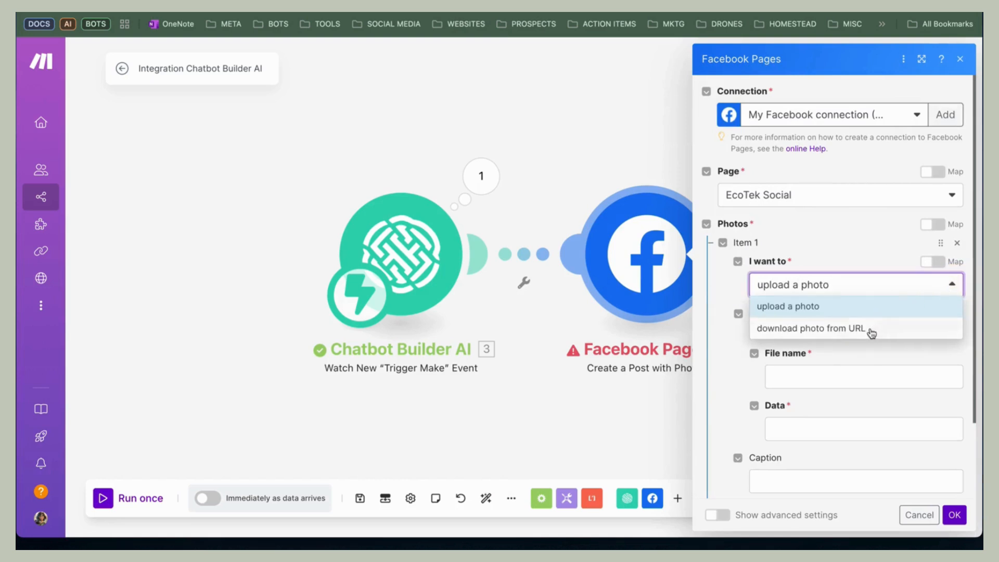
left_click(869, 331)
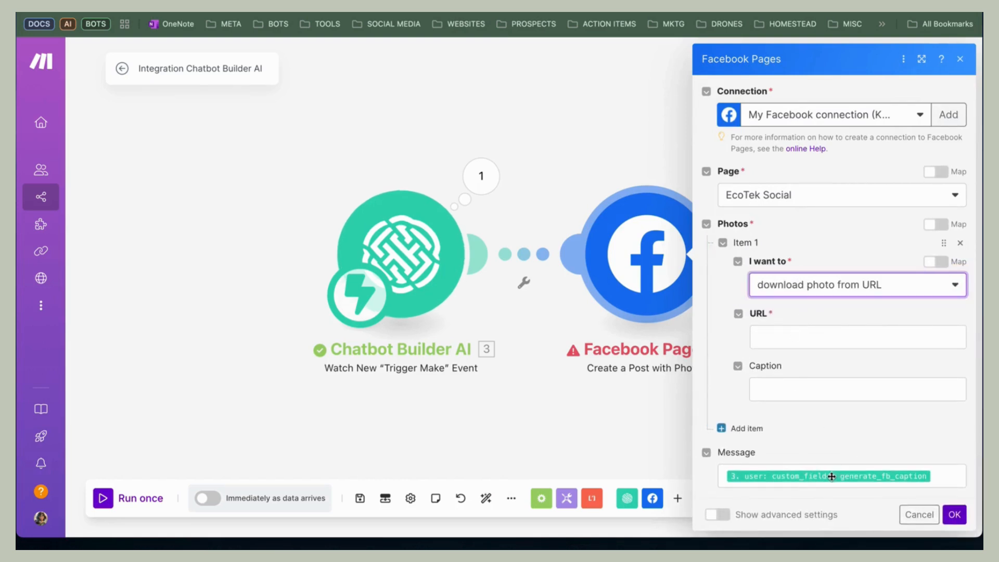
left_click(838, 337)
scroll(578, 386, "down", 5)
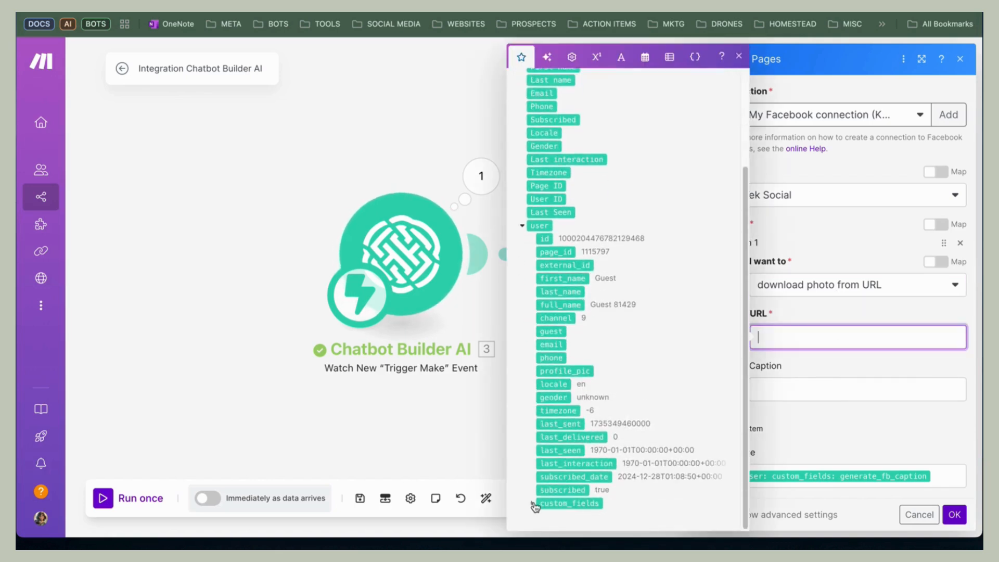
left_click(533, 504)
scroll(605, 448, "down", 8)
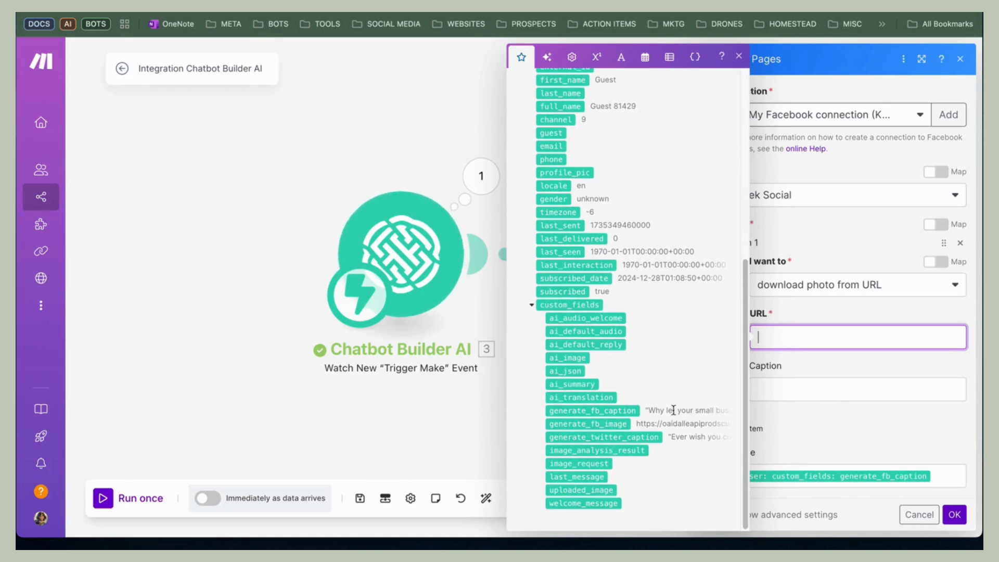
left_click(591, 423)
left_click(833, 316)
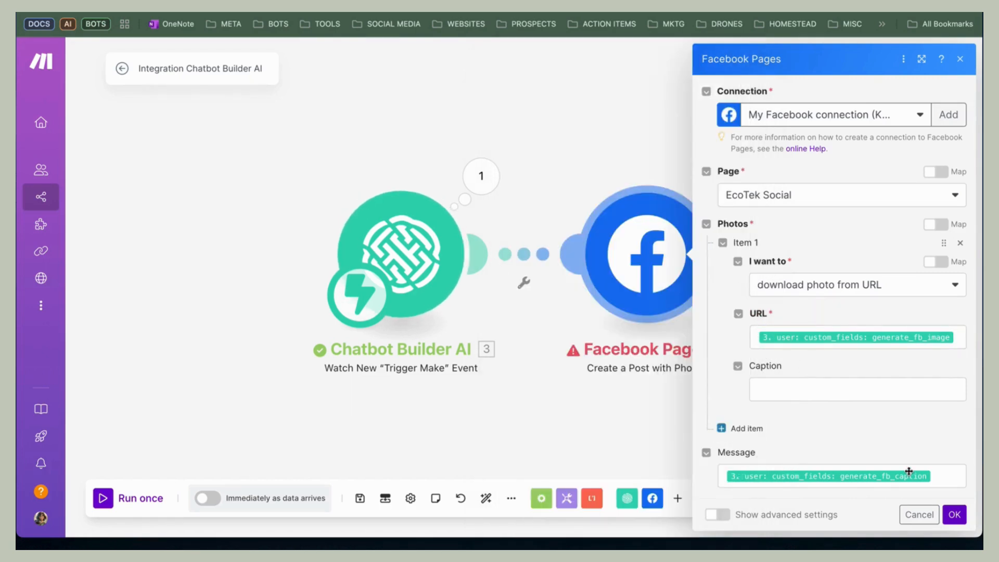
Step: Check the Message field's generate_fb_caption mapping against the custom fields and confirm the Facebook Pages module settings
left_click(874, 476)
scroll(572, 462, "down", 4)
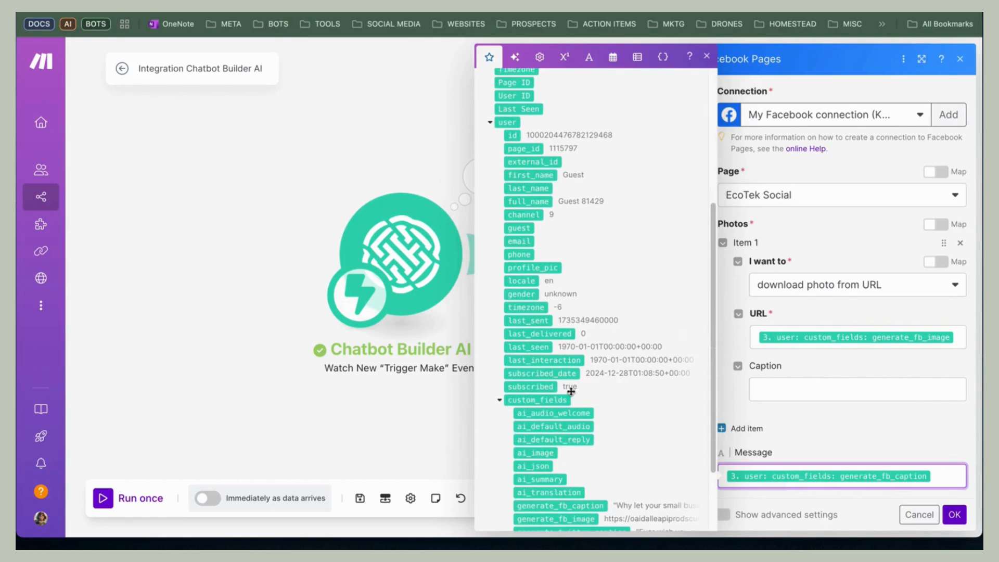
scroll(602, 396, "down", 2)
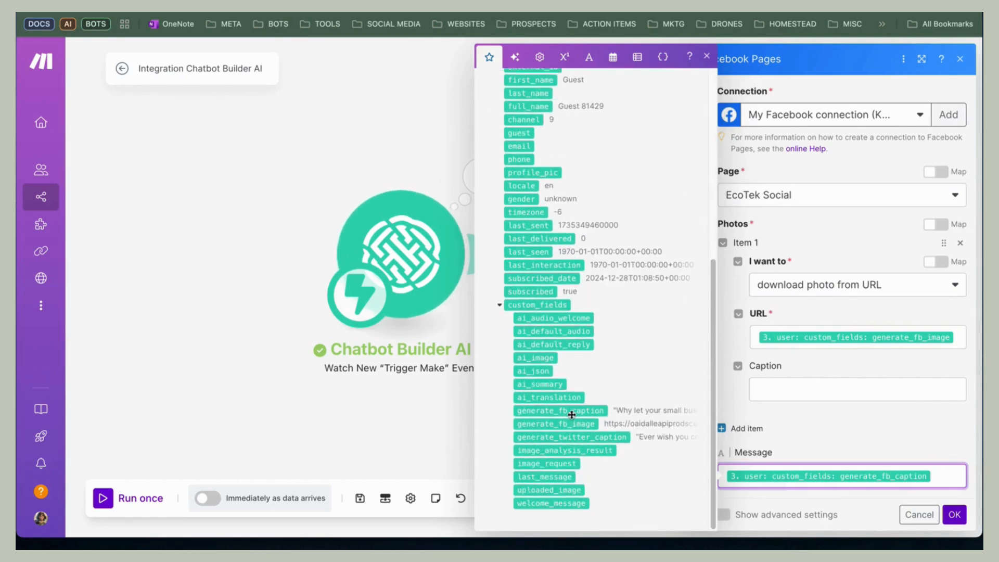
left_click(885, 430)
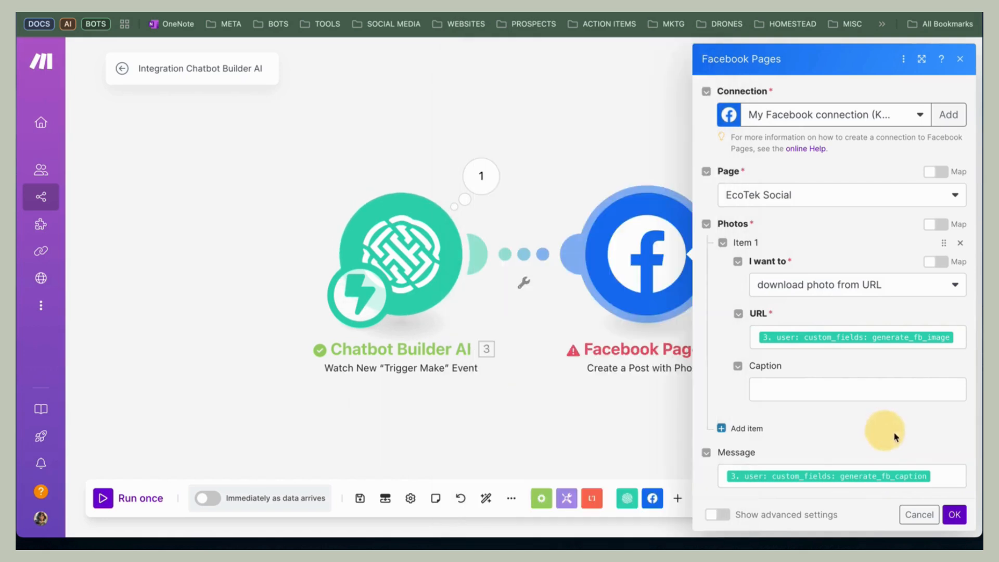
left_click(954, 514)
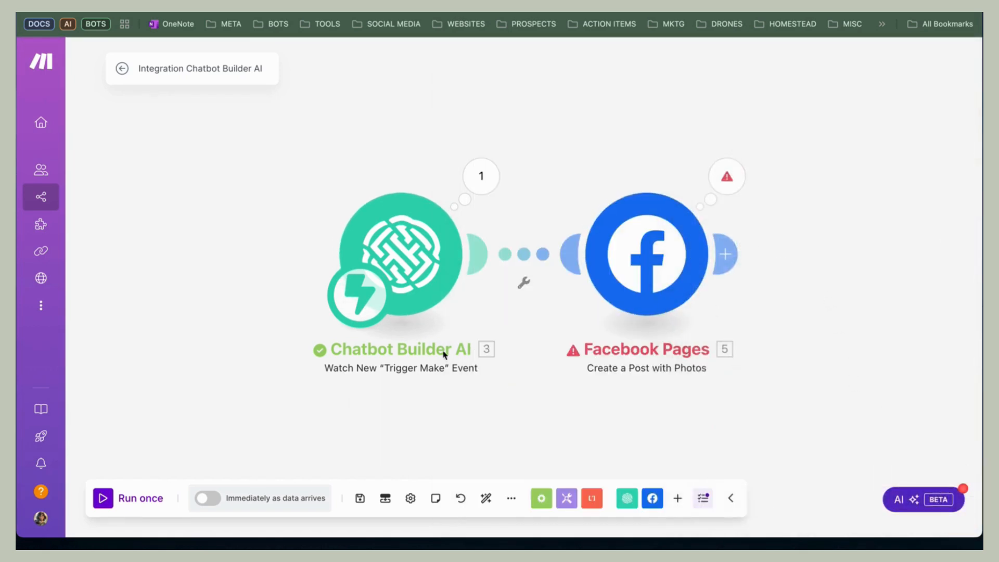
Step: Run the scenario once and check the generated caption and image in the chatbot webchat before returning to Make
left_click(141, 498)
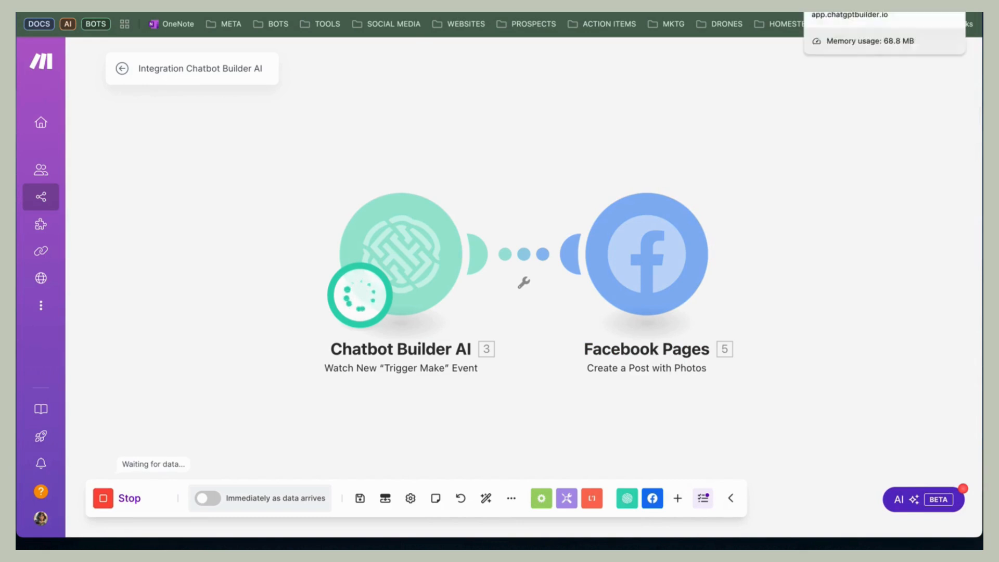
left_click(832, 12)
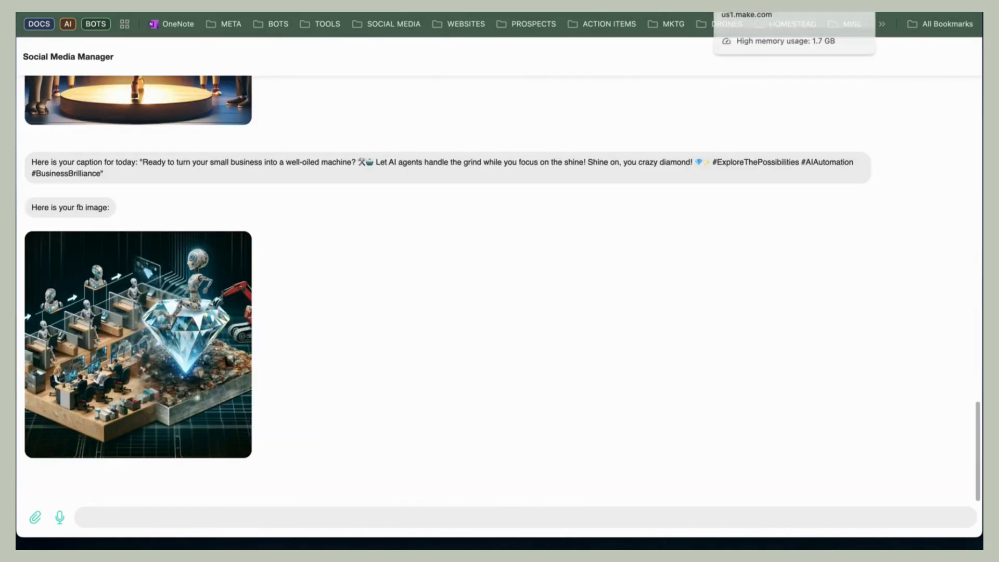
left_click(754, 13)
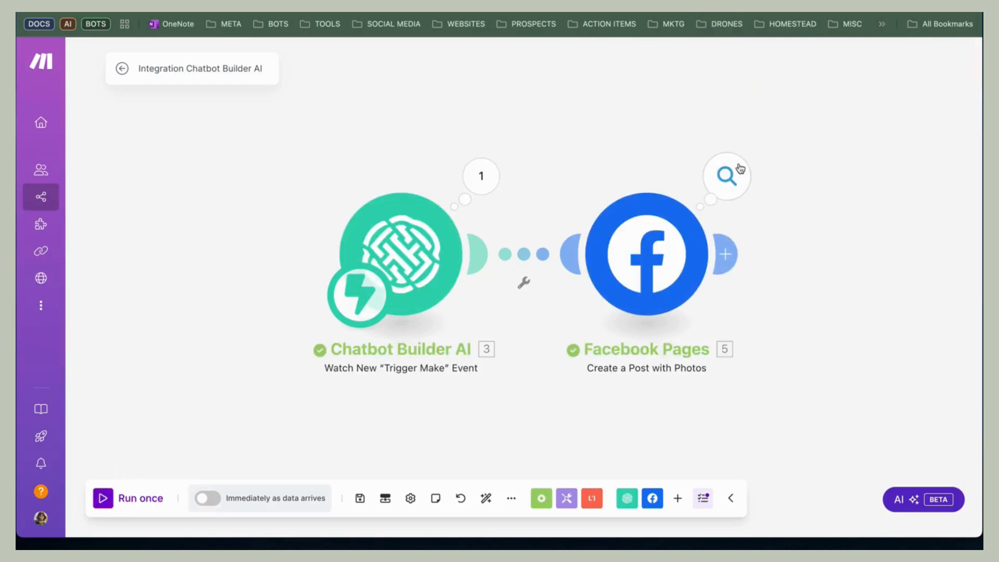
Step: Inspect the run output of the Facebook Pages and Chatbot Builder AI modules, and save the scenario
left_click(727, 176)
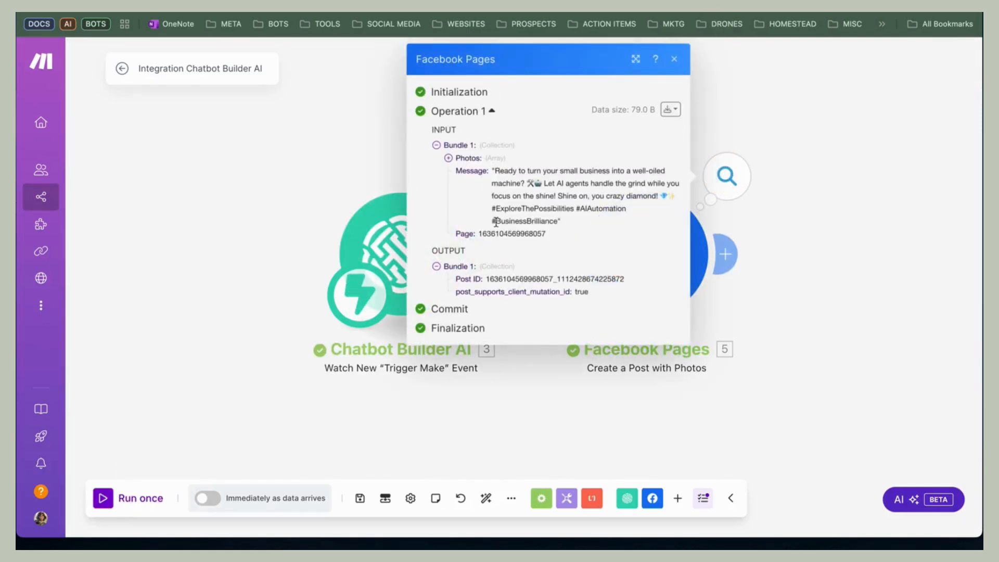
left_click(764, 115)
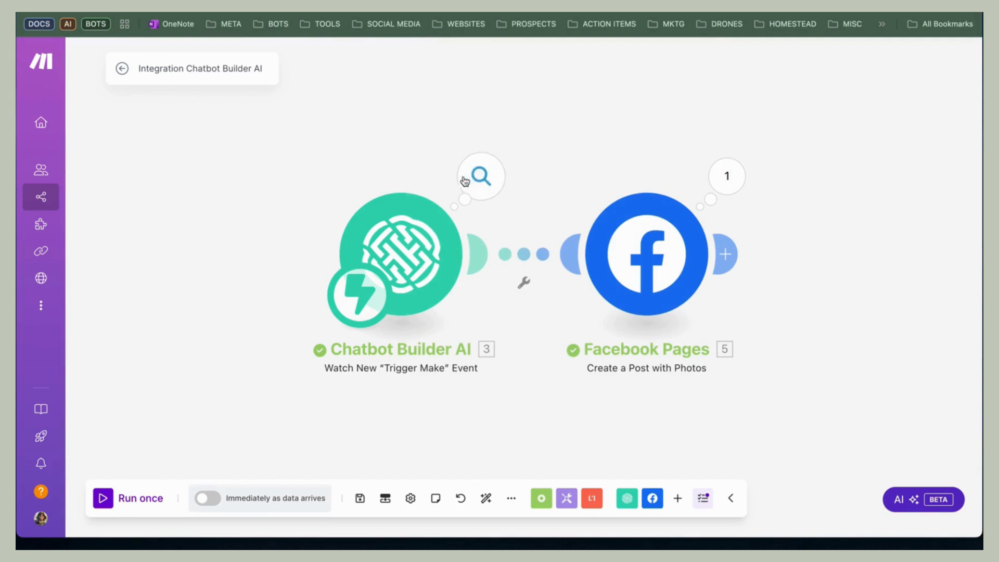
left_click(501, 190)
left_click(664, 68)
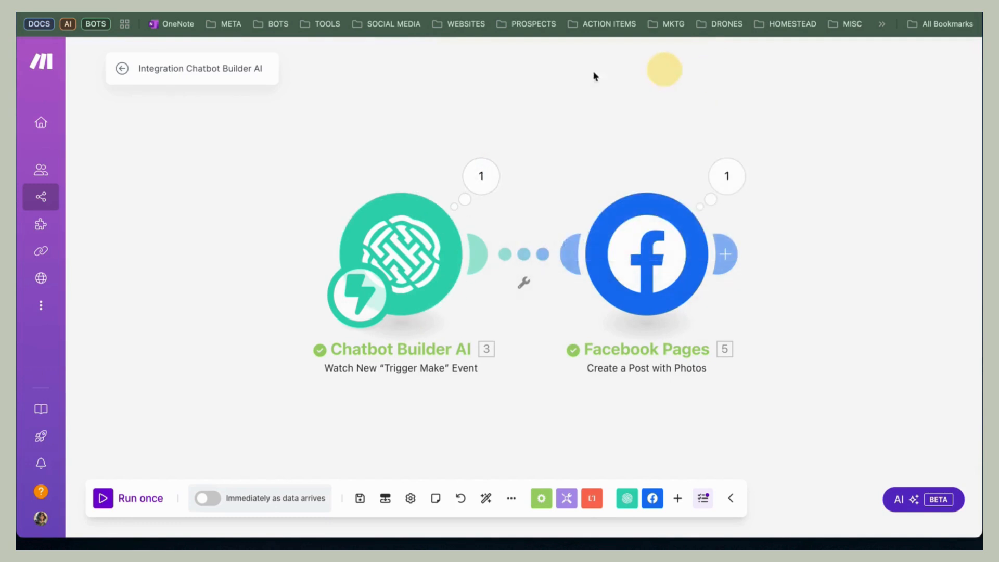
left_click(359, 498)
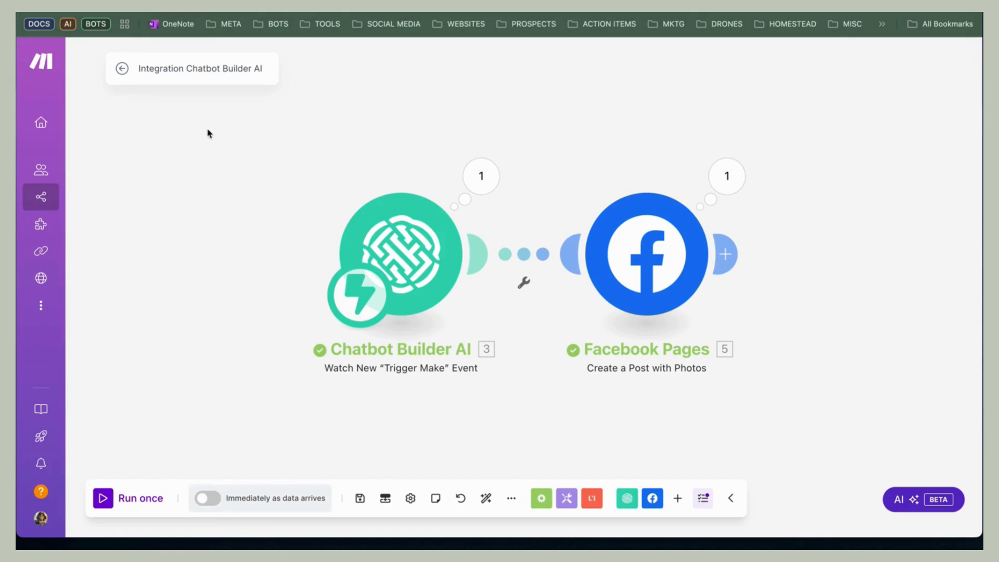
Step: Return to the list of all scenarios and start creating a new scenario
mouse_move(61, 127)
left_click(88, 201)
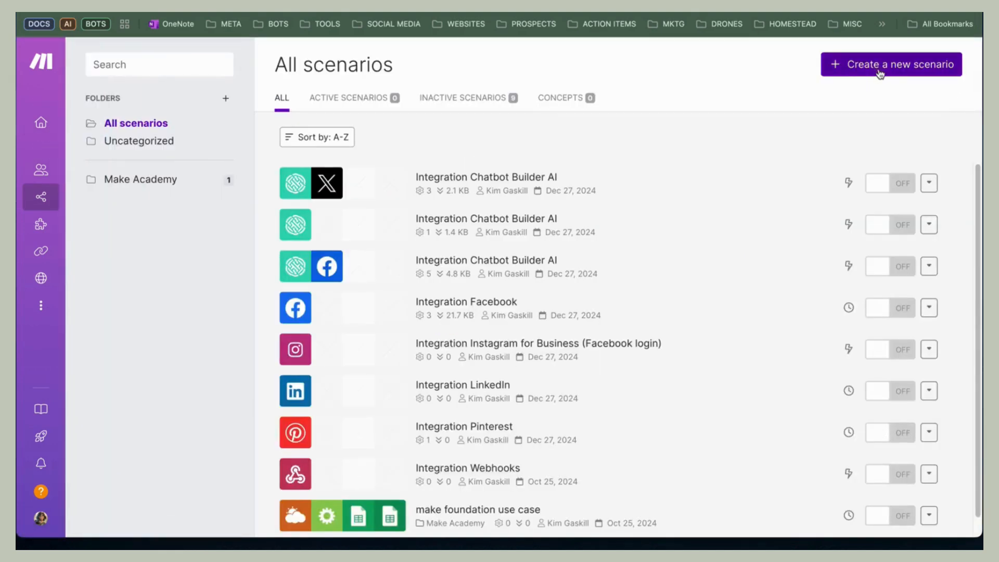
left_click(879, 74)
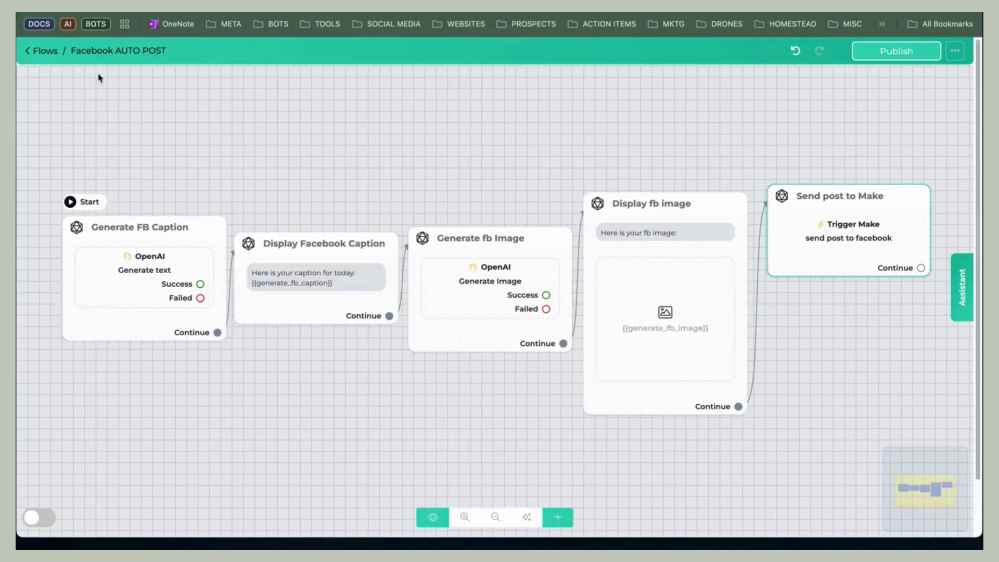
Step: Publish the Facebook AUTO POST flow in the chatbot builder and duplicate it from the flows list
left_click(914, 55)
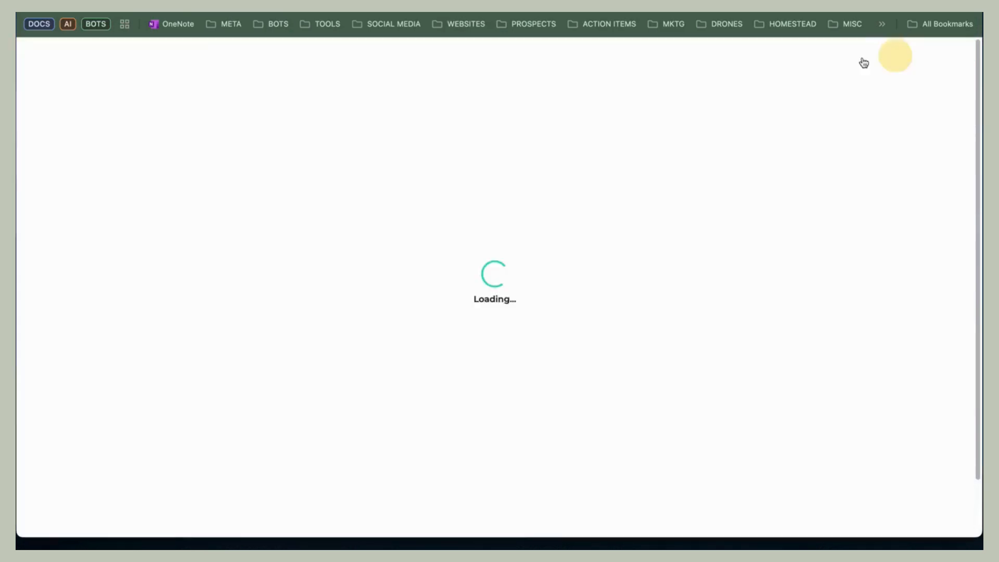
left_click(41, 51)
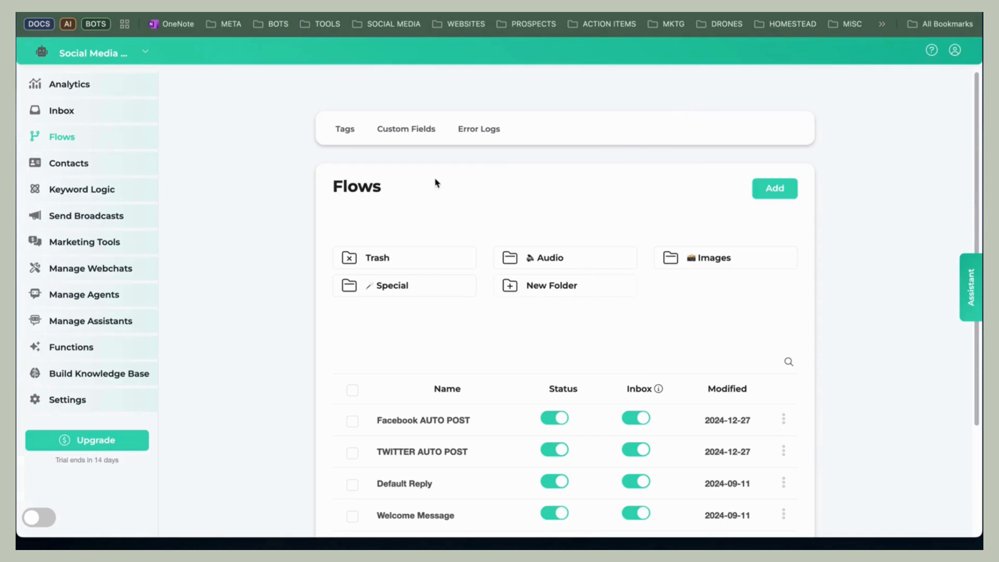
left_click(783, 419)
left_click(735, 391)
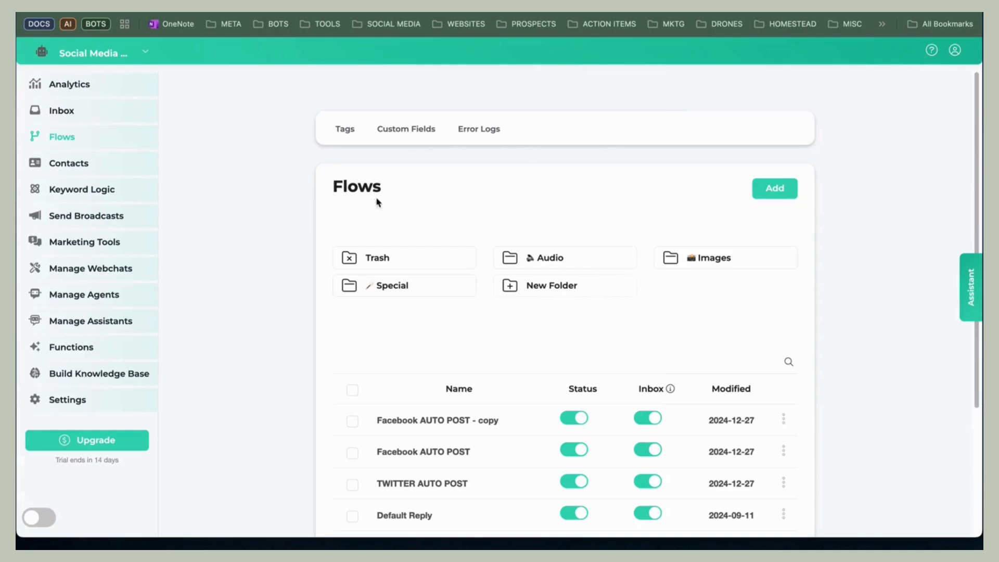
Step: Rename the duplicated Facebook flow as Pinterest AUTO POST
left_click(782, 419)
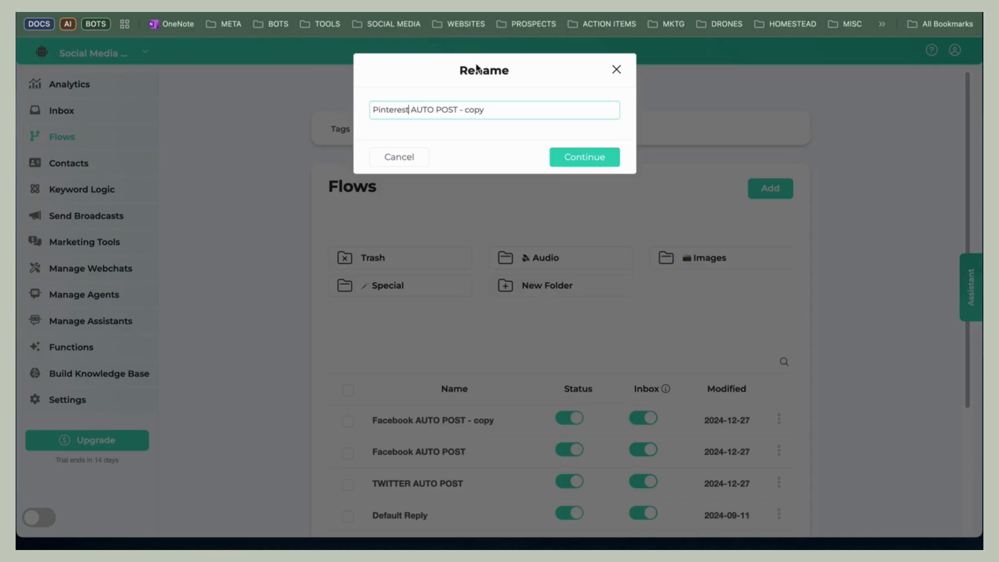
left_click_drag(474, 109, 519, 111)
key("BackSpace")
left_click(603, 166)
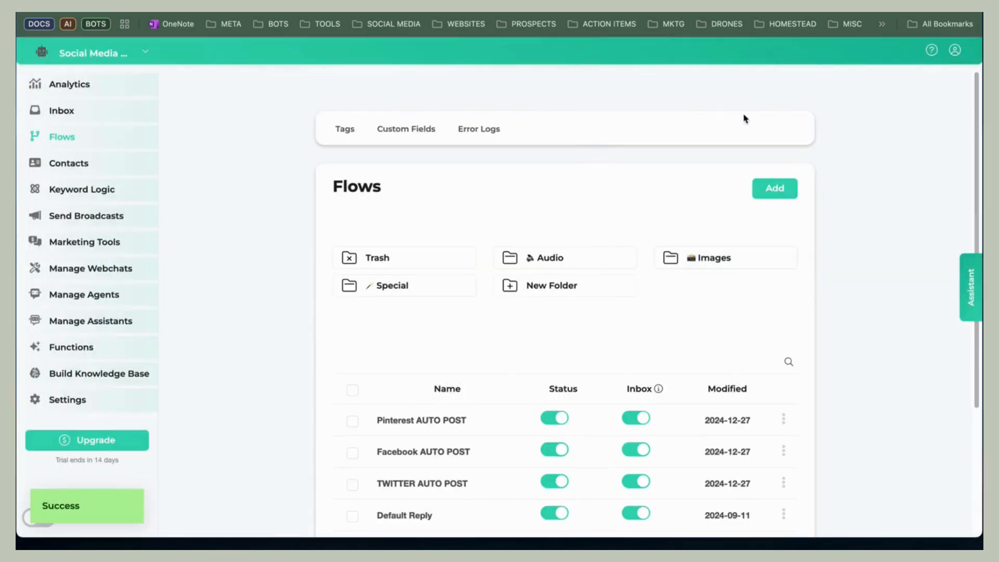
Step: Open the Pinterest AUTO POST flow and review its caption blocks and the OpenAI image generation settings
left_click(476, 422)
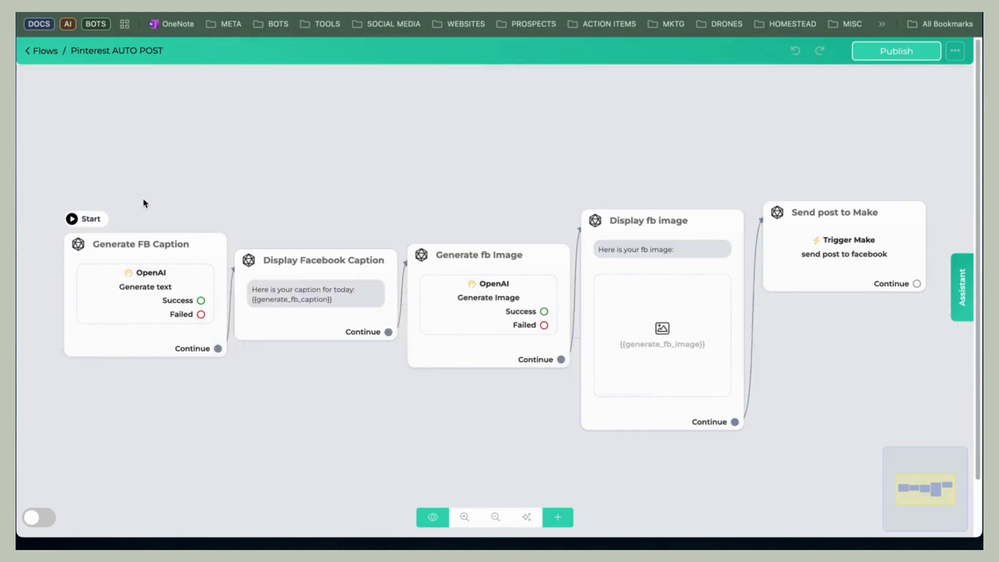
left_click(165, 277)
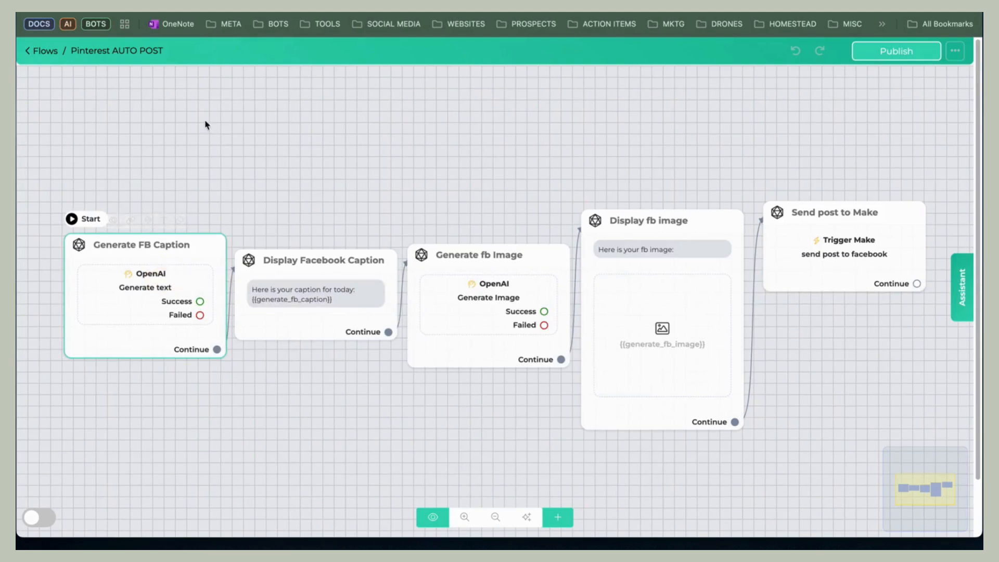
left_click(157, 271)
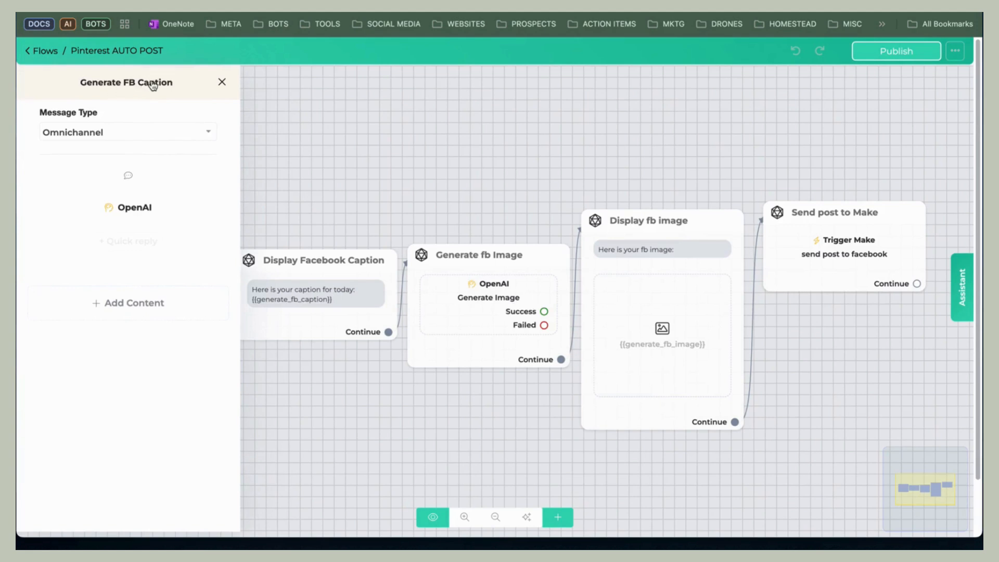
left_click(277, 155)
left_click(307, 286)
left_click(308, 286)
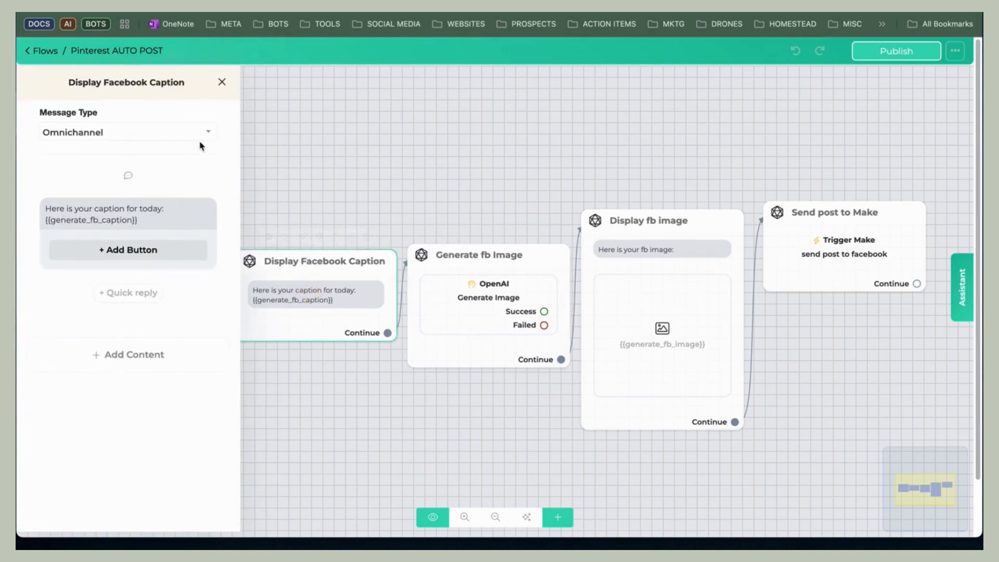
left_click(486, 277)
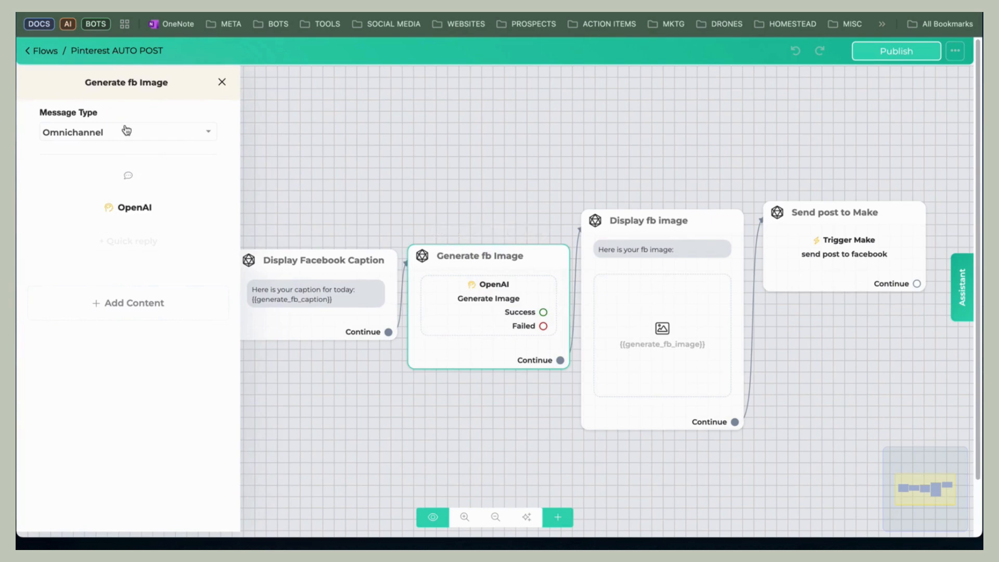
left_click(136, 205)
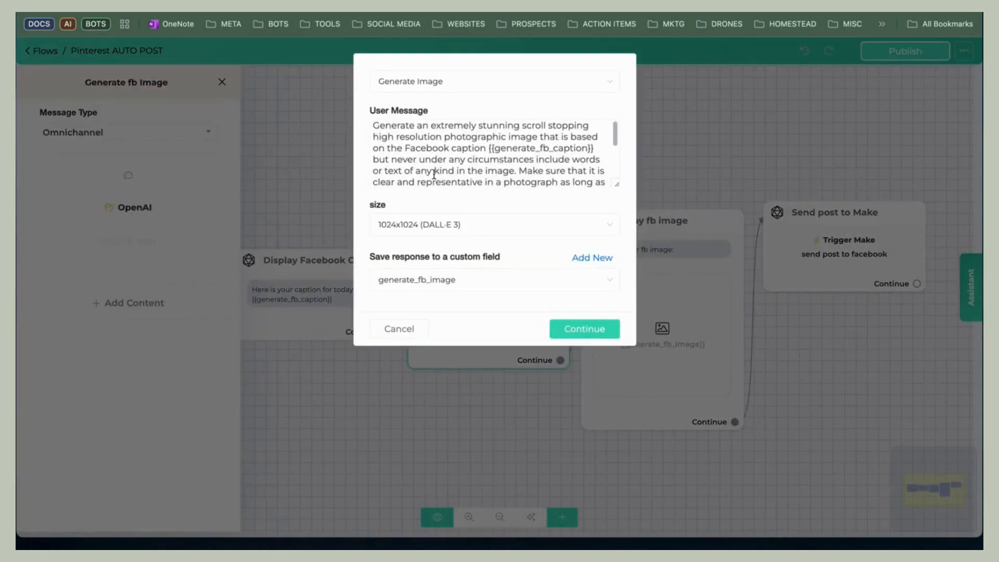
left_click(696, 276)
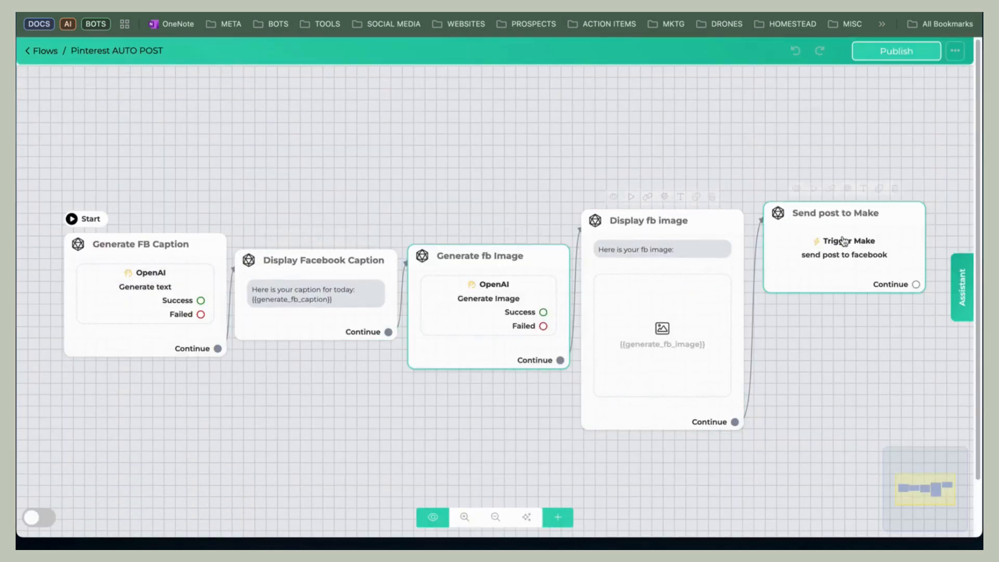
Step: Replace the Trigger Make event in the Send post to Make block with pinterest_autopost
left_click(845, 243)
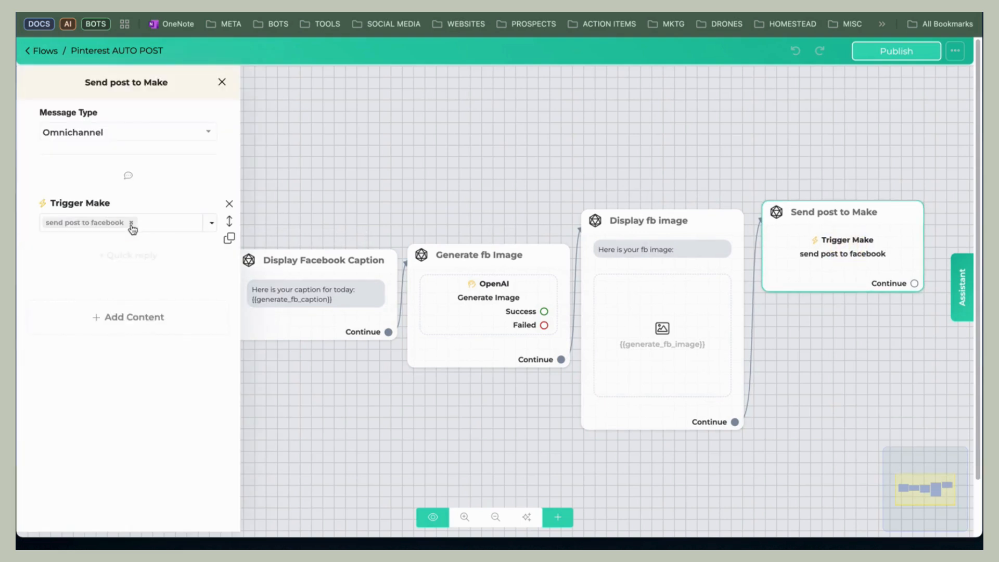
left_click(131, 223)
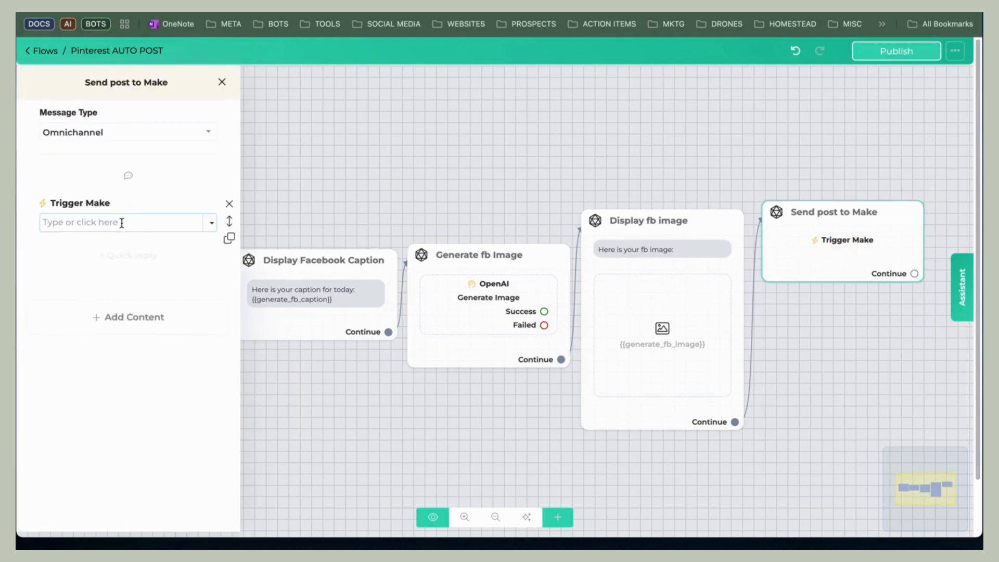
type("pinterest a")
key("Return")
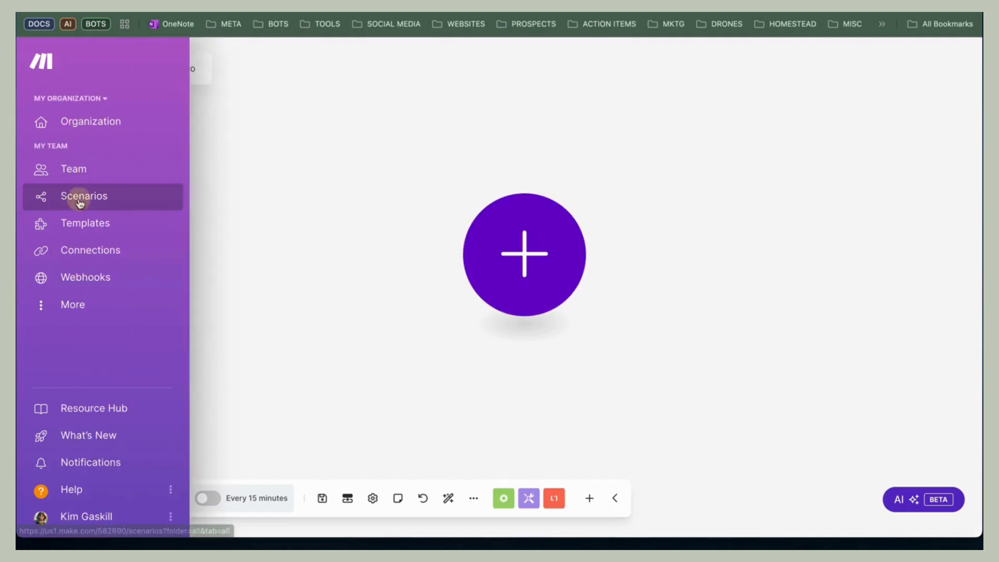
Step: Switch to Make and create a new scenario starting with the Chatbot Builder AI Watch New "Trigger Make" Event module
left_click(53, 196)
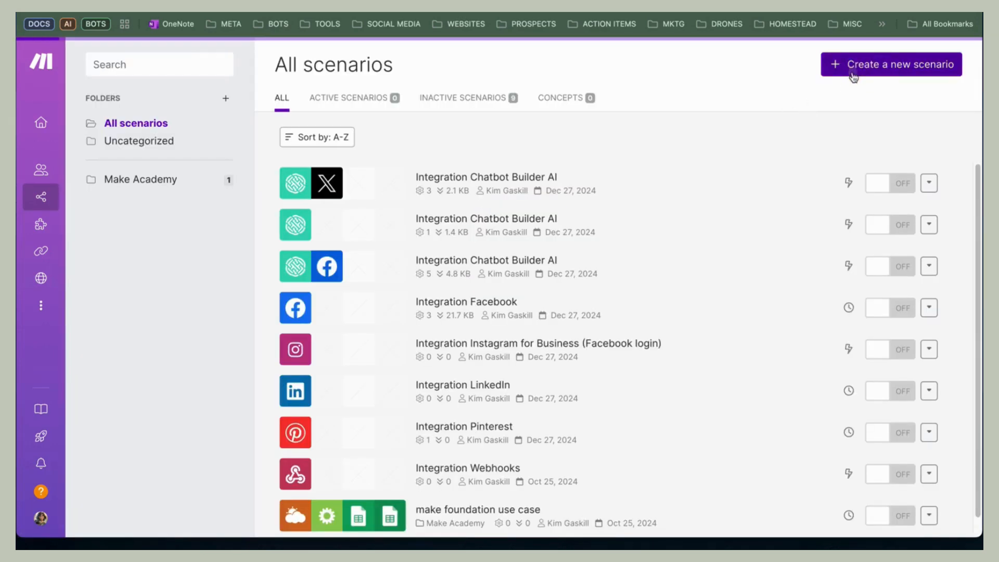
left_click(849, 68)
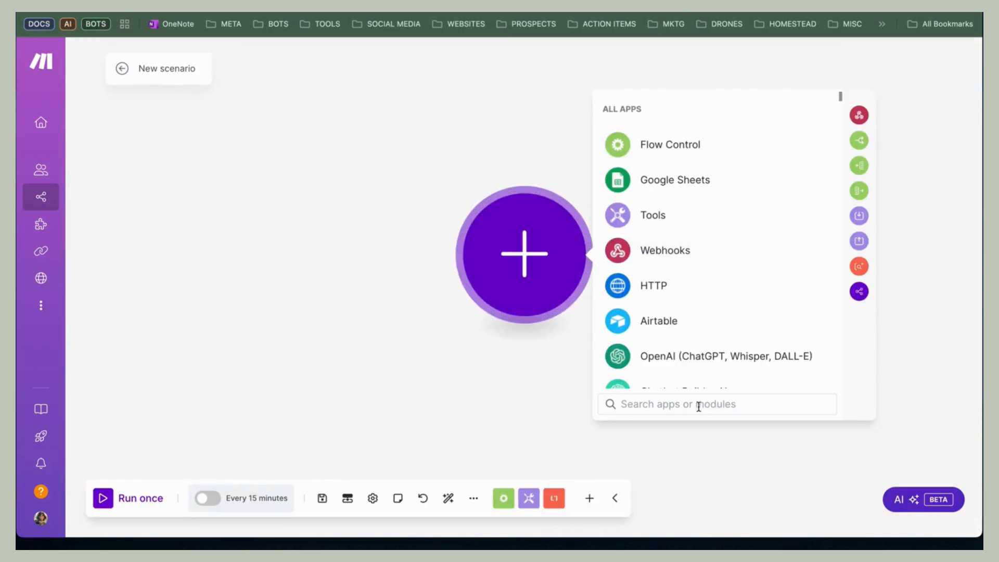
scroll(676, 348, "down", 2)
left_click(680, 339)
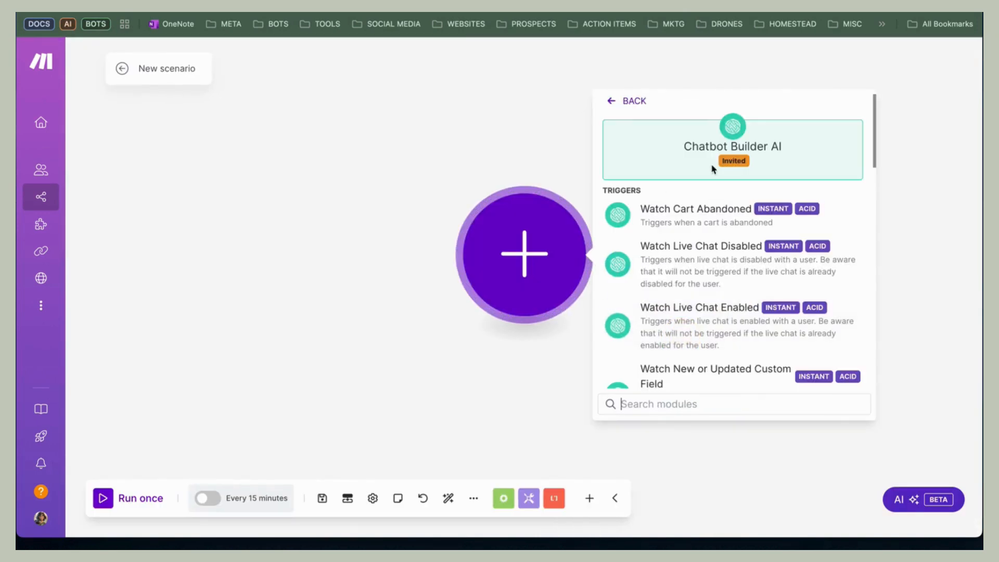
scroll(681, 286, "down", 5)
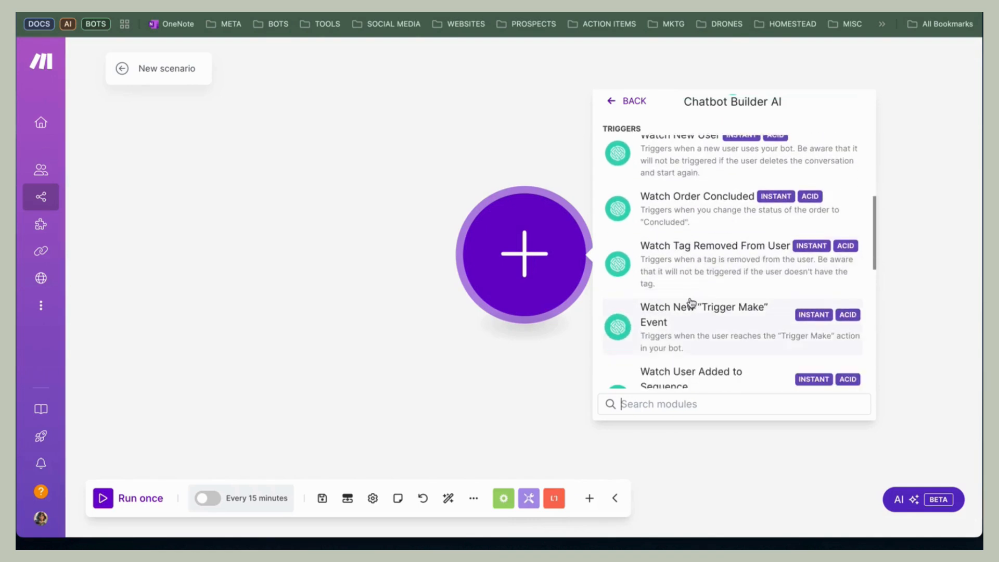
left_click(703, 316)
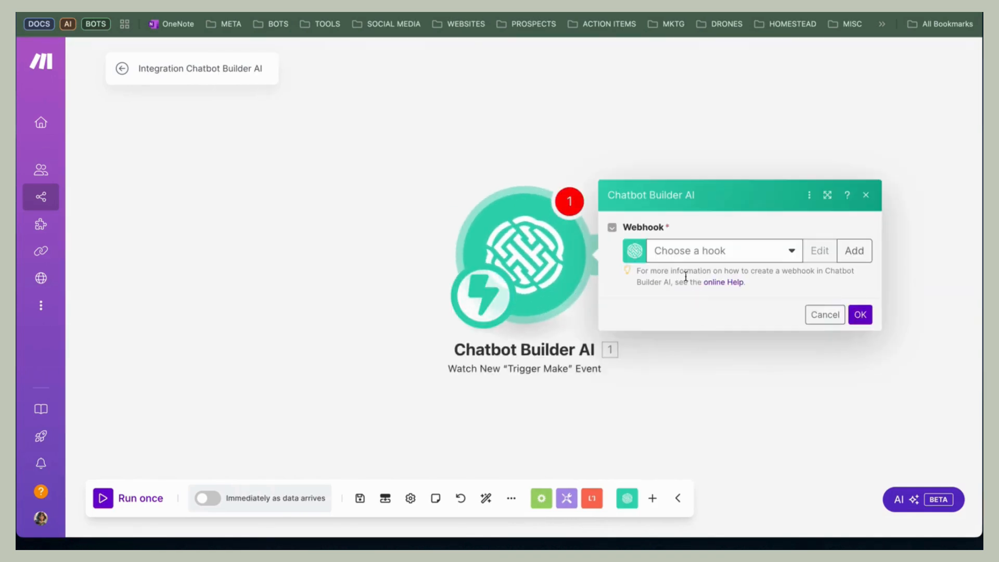
Step: Create a webhook named Pinterest autopost with a new connection named pinterest autopost, entering the saved bot API key
left_click(854, 250)
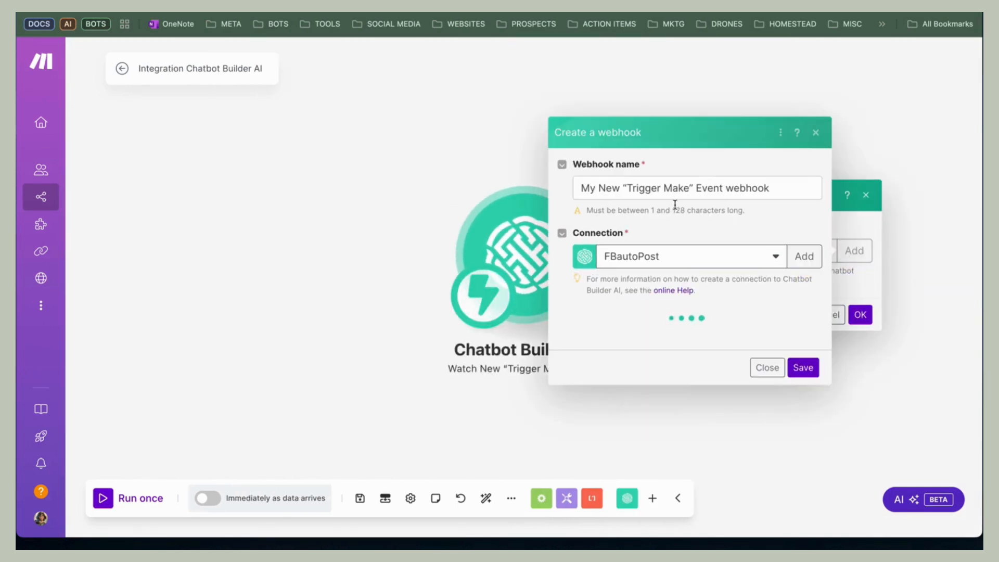
left_click(703, 186)
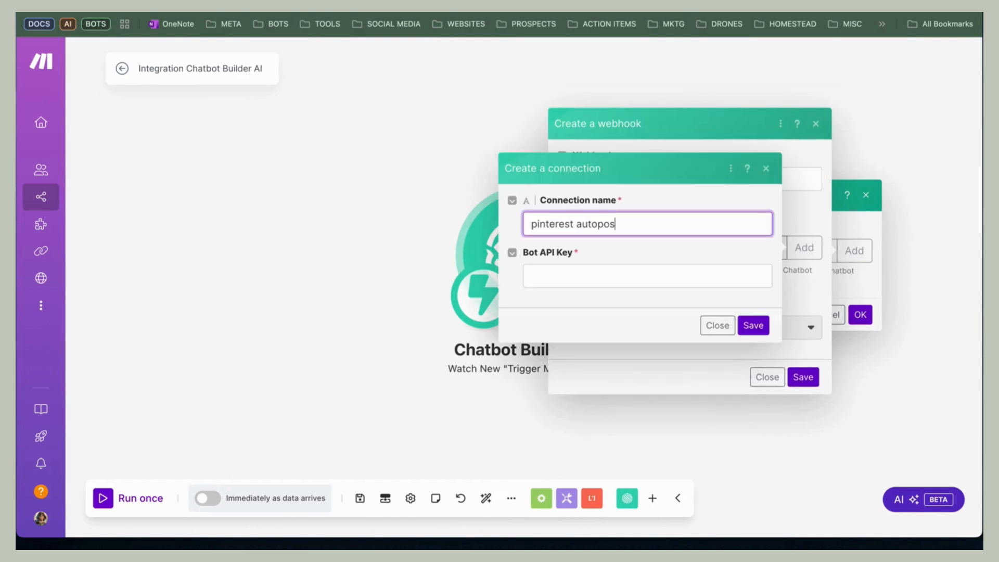
left_click(528, 275)
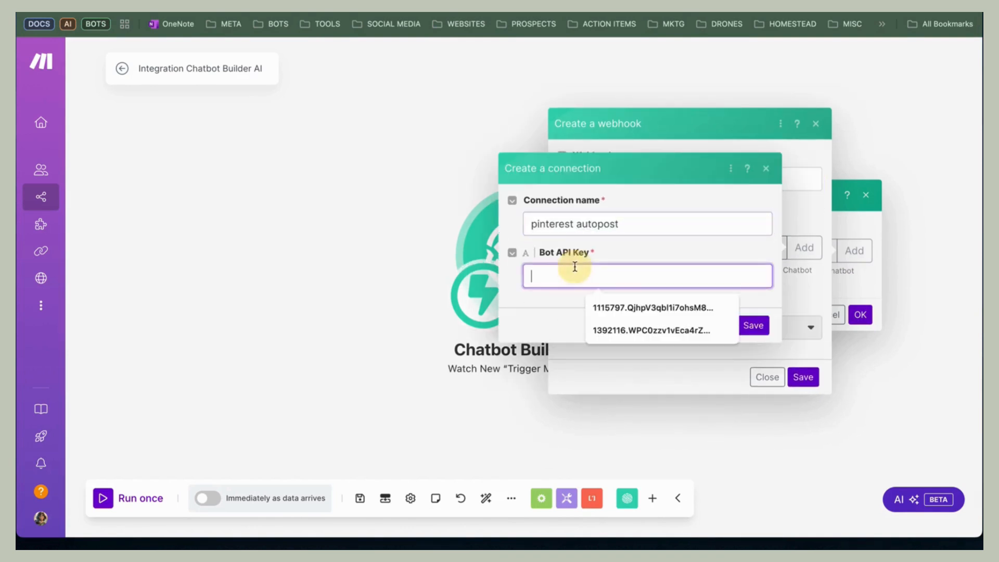
left_click(655, 306)
left_click(752, 325)
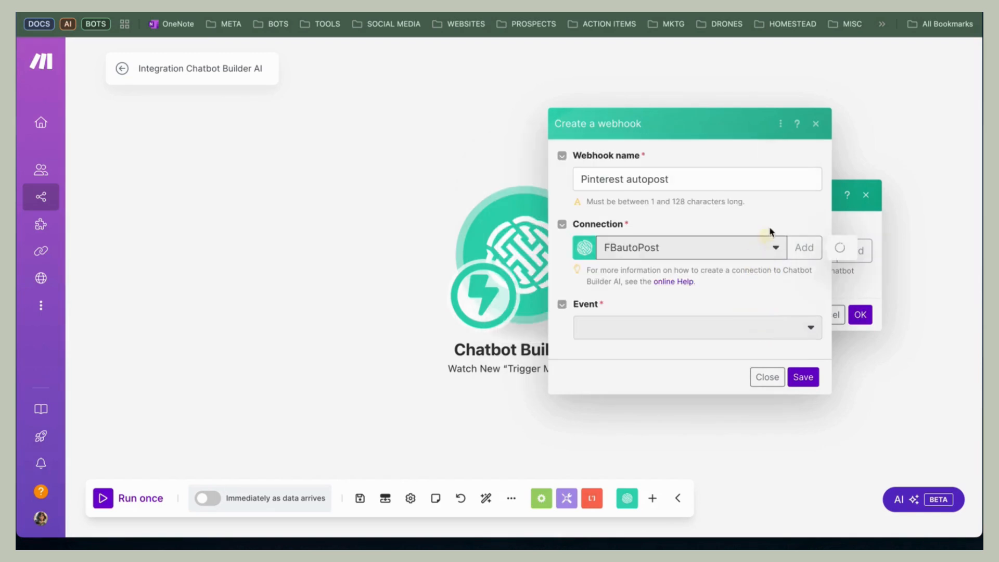
Step: Select the webhook's event and save it to the trigger module, and start and stop a single run of the scenario
left_click(685, 328)
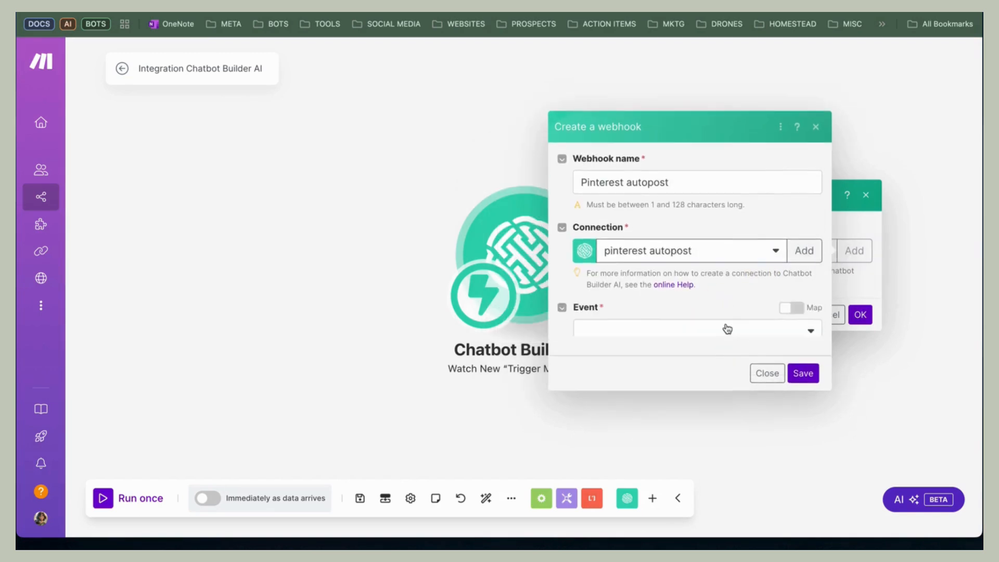
left_click(727, 328)
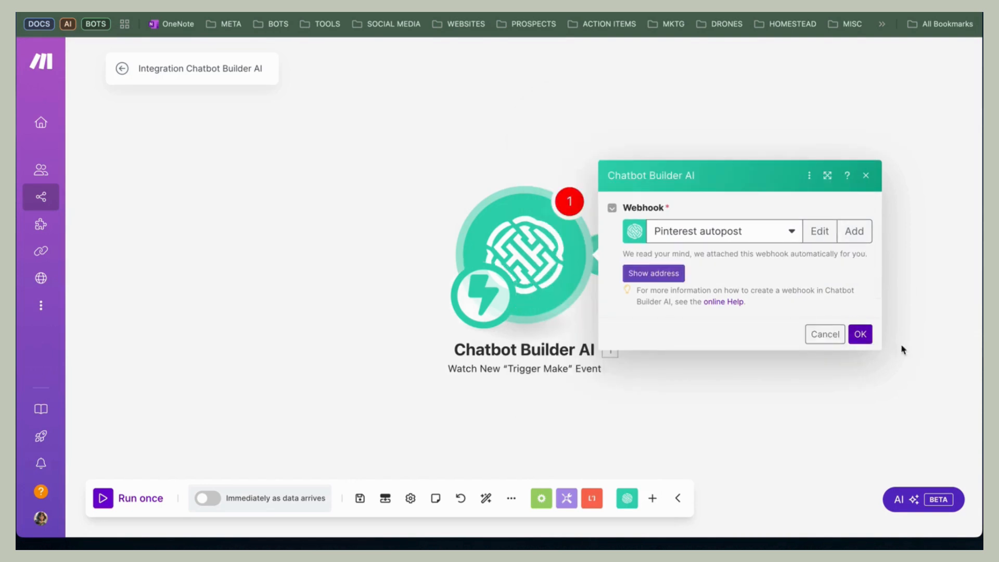
left_click(860, 335)
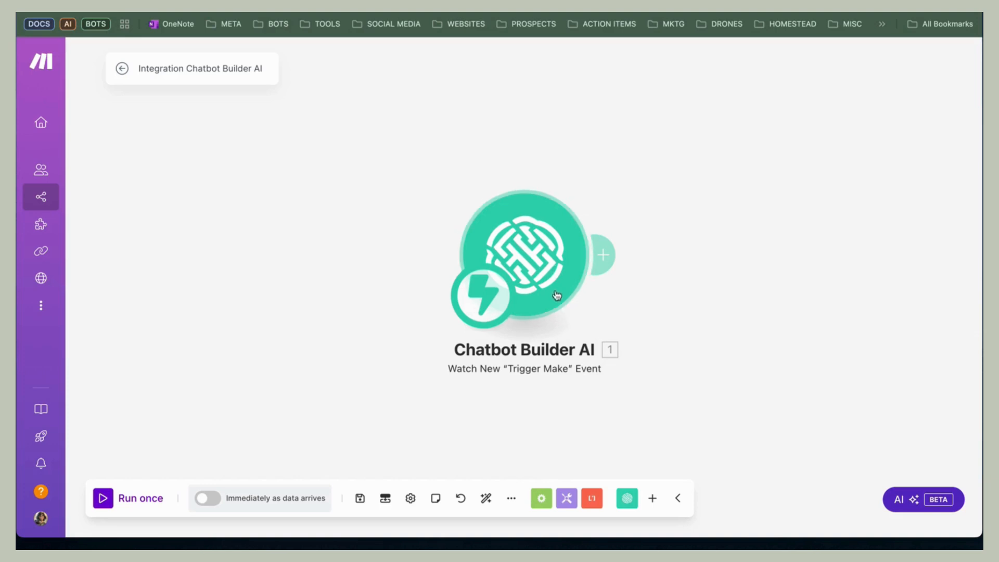
left_click(136, 498)
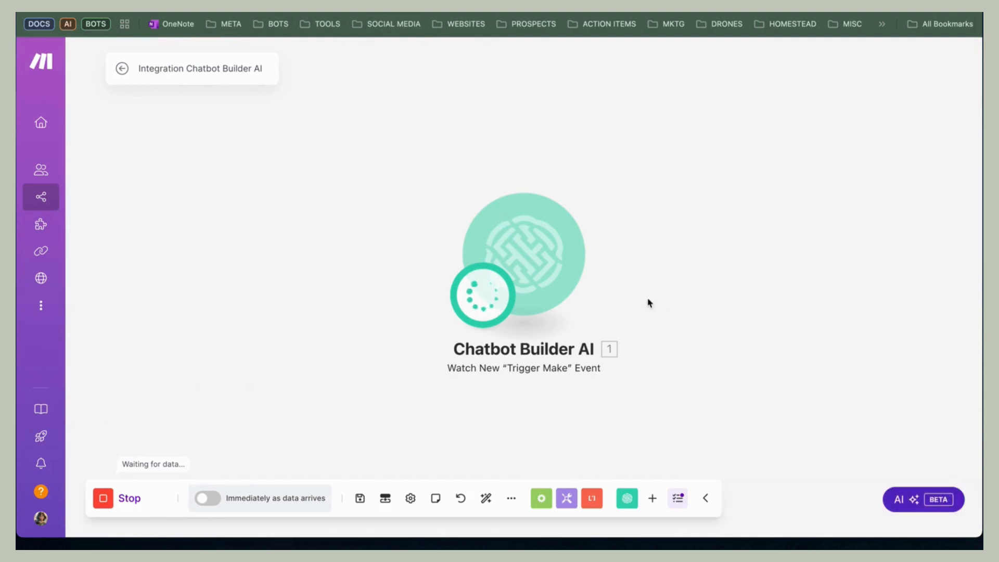
left_click(126, 499)
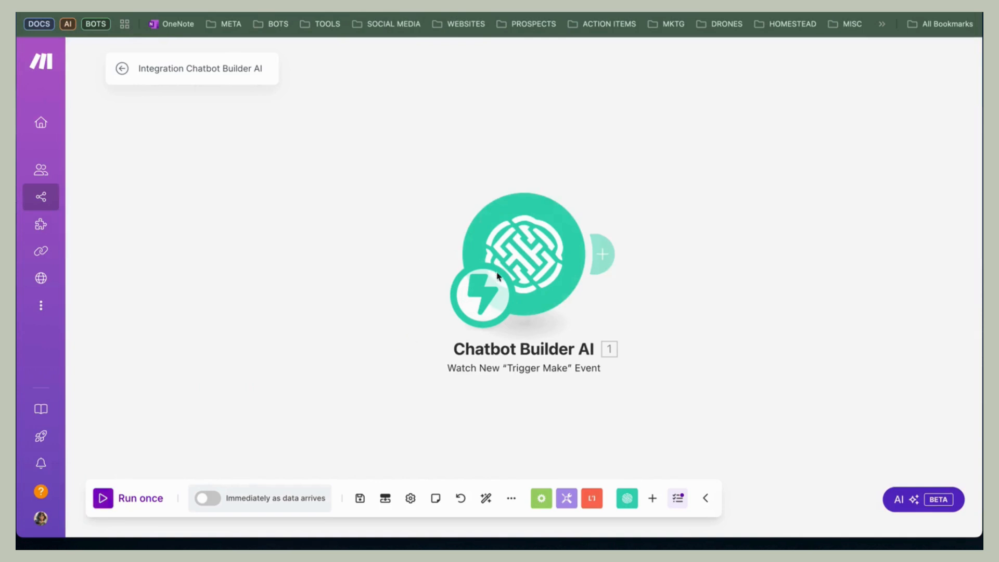
Step: Add a Pinterest Create a Pin module after the trigger and go back to the chatbot builder's flows list
left_click(625, 262)
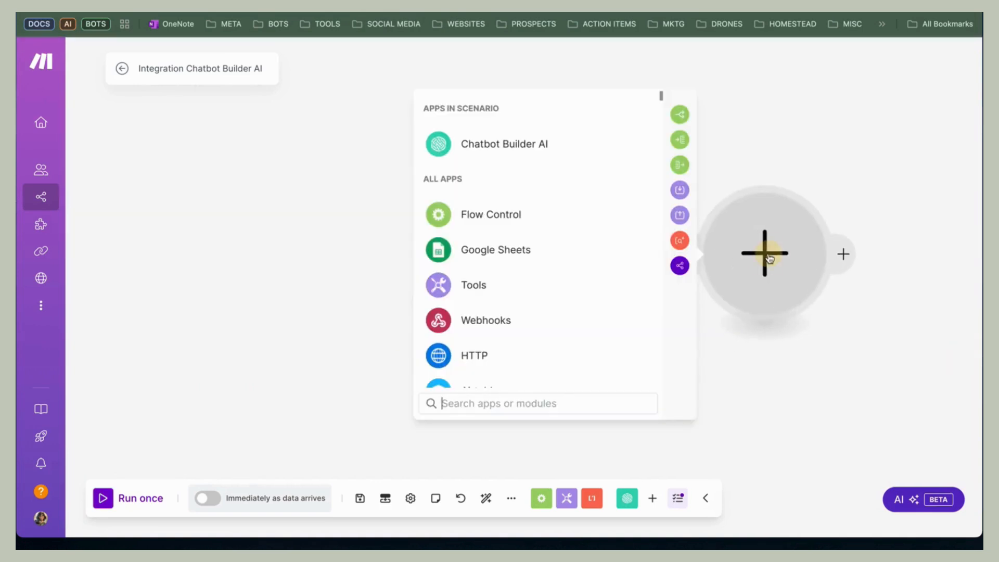
scroll(539, 322, "down", 3)
scroll(515, 319, "down", 5)
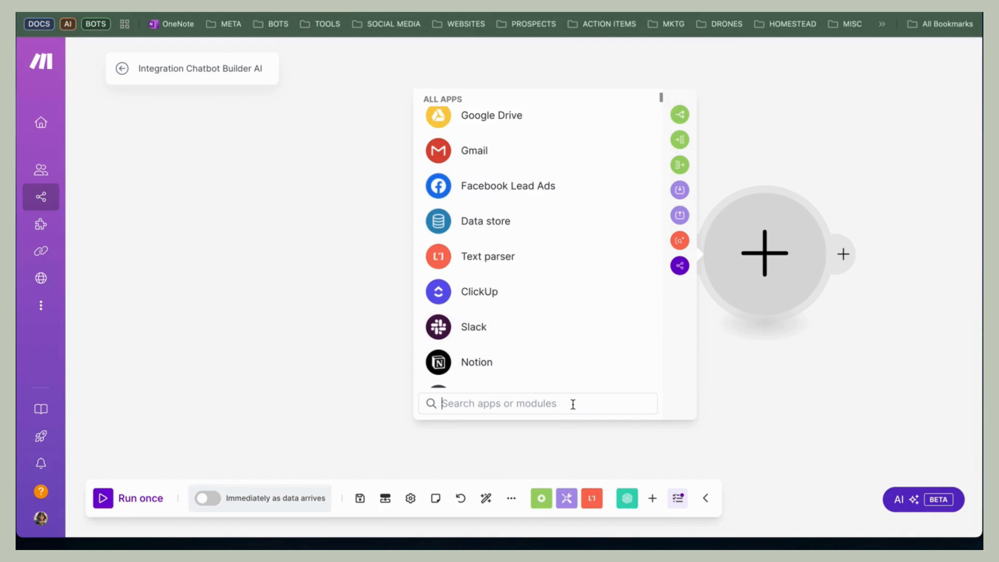
type("pinte")
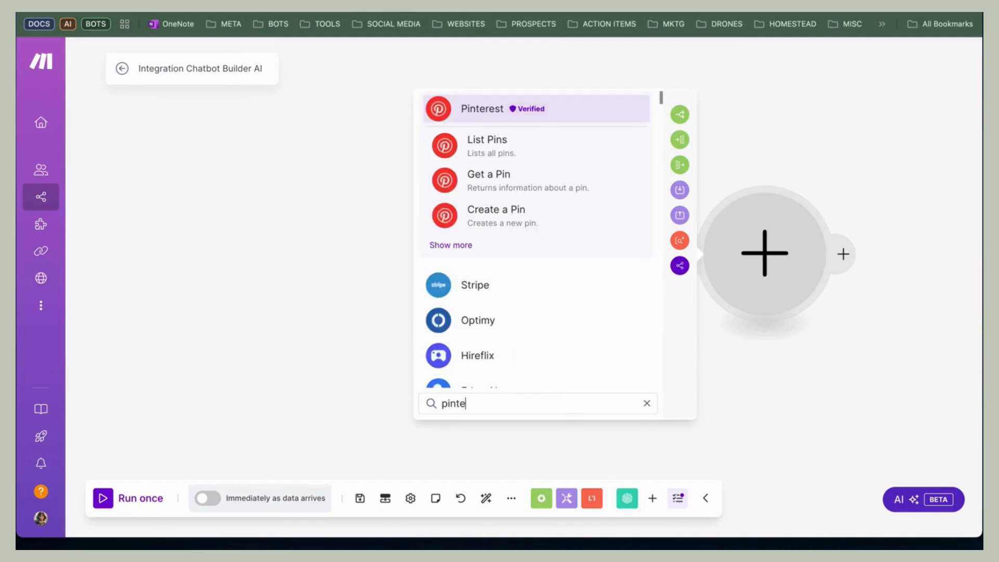
type("re")
left_click(514, 219)
left_click(44, 56)
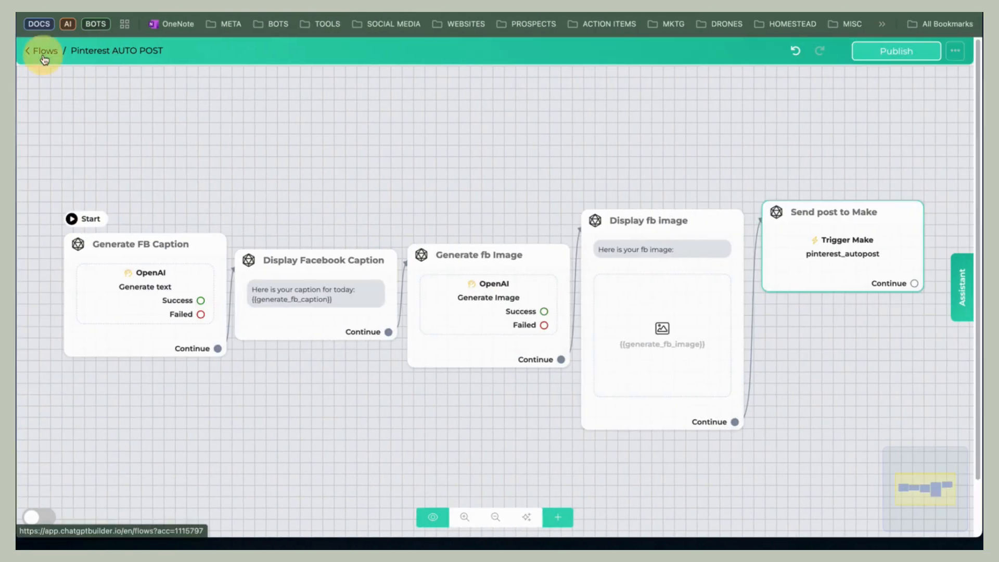
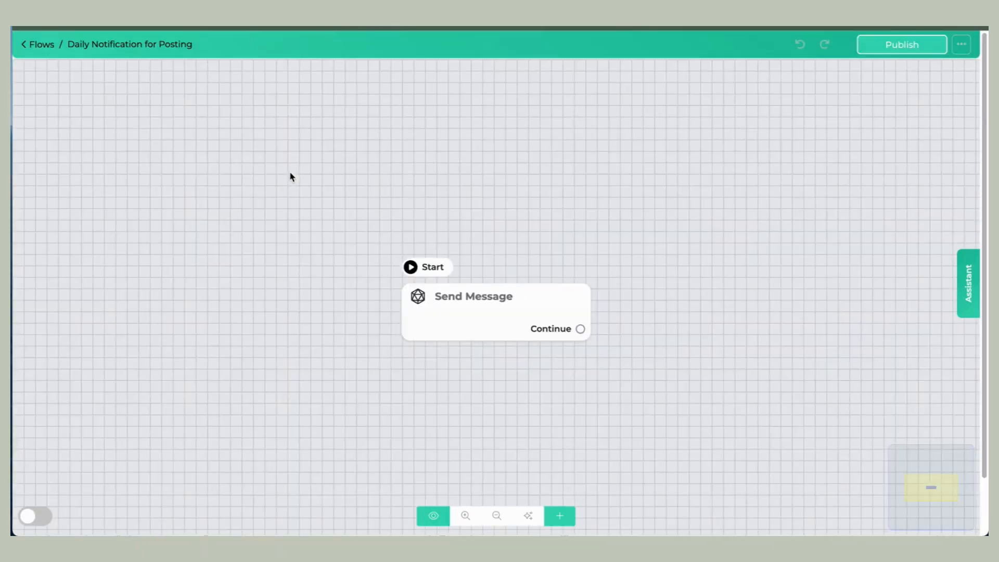
Step: Add a Notify Admins action to the Send Message block of the Daily Notification for Posting flow
left_click(458, 310)
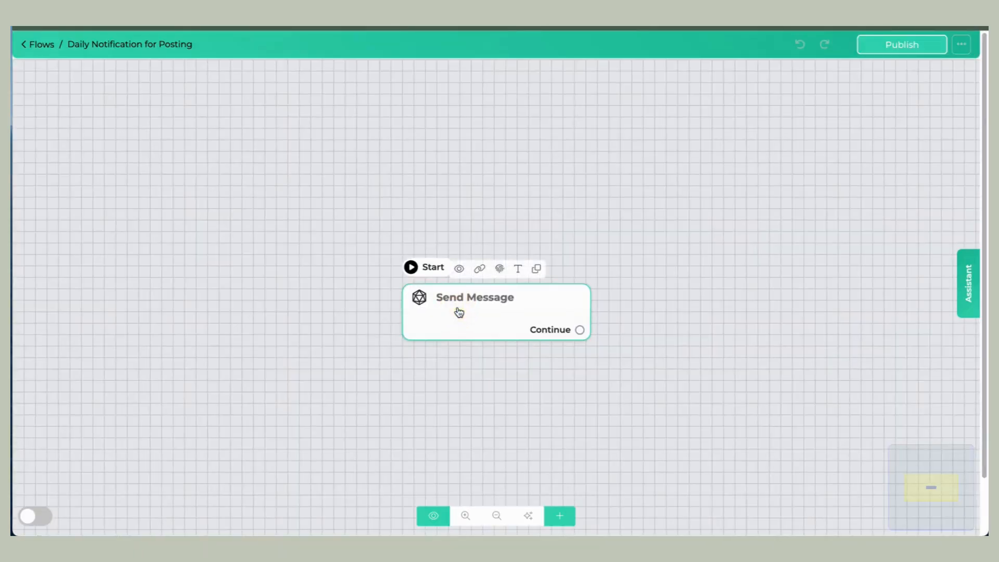
left_click(458, 311)
left_click(160, 289)
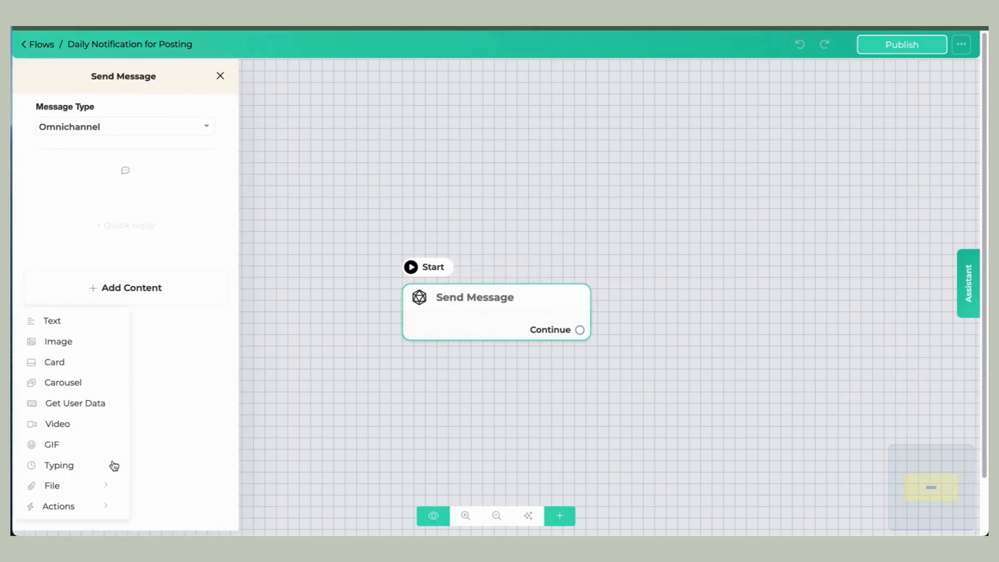
left_click(89, 506)
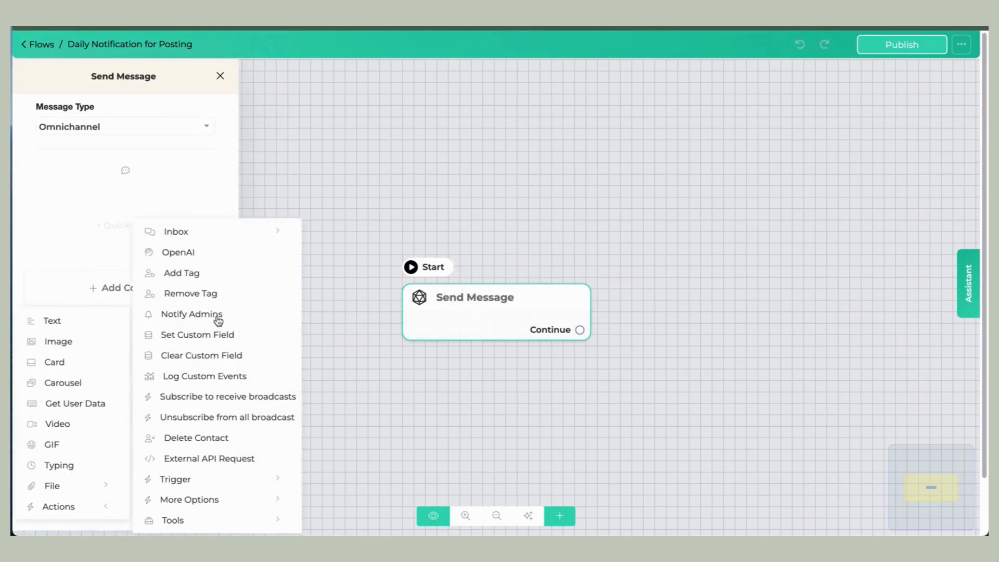
left_click(219, 317)
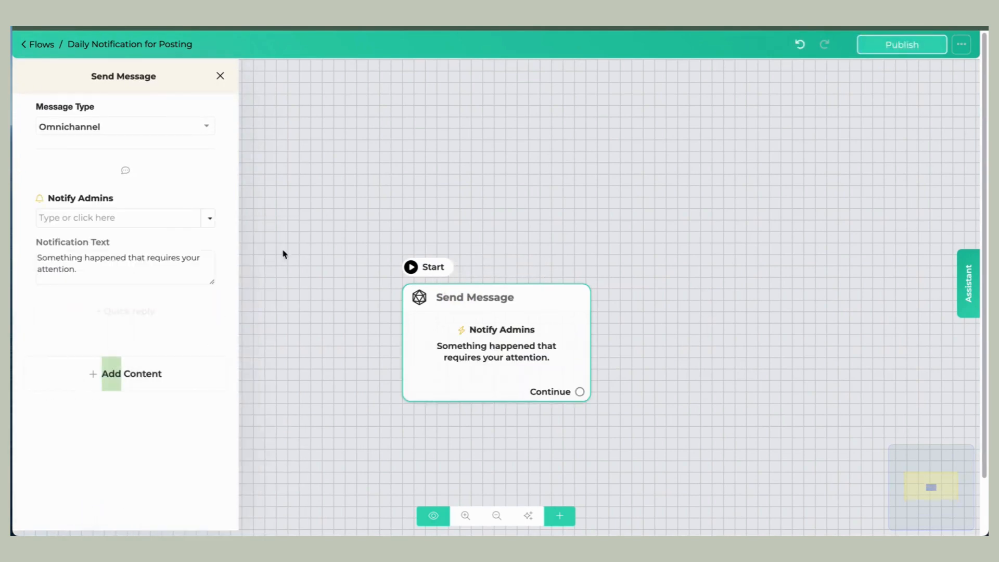
Step: Choose the admin to notify and set the notification text to "Here is your daily reminder to run the daily posts flow below:" followed by a line break
left_click(179, 217)
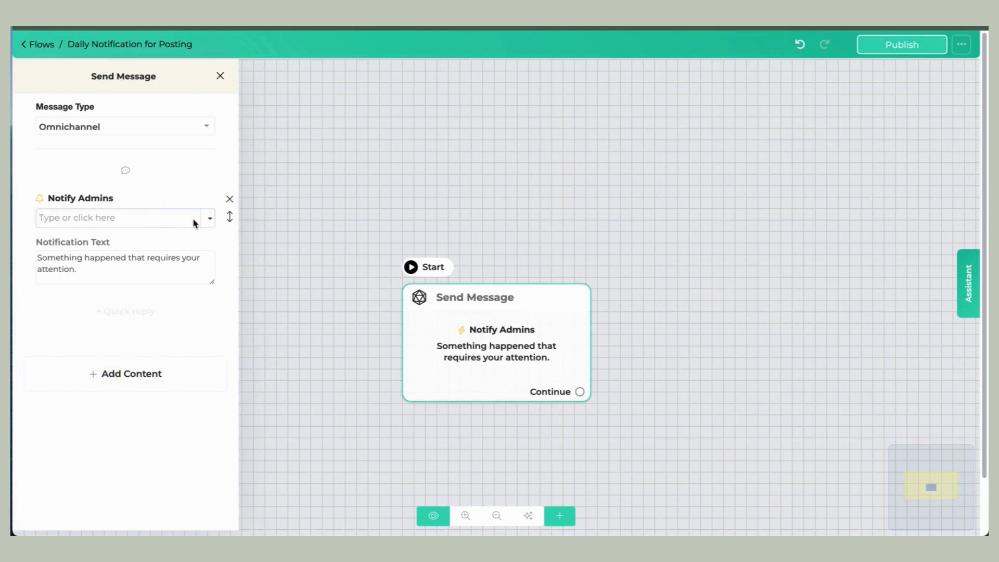
left_click(197, 221)
left_click(137, 241)
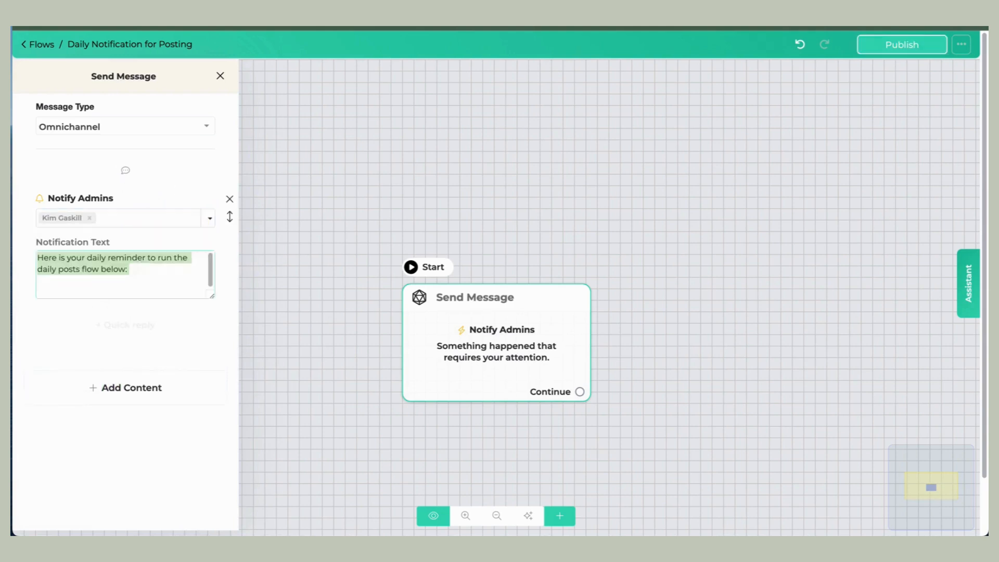
key("BackSpace")
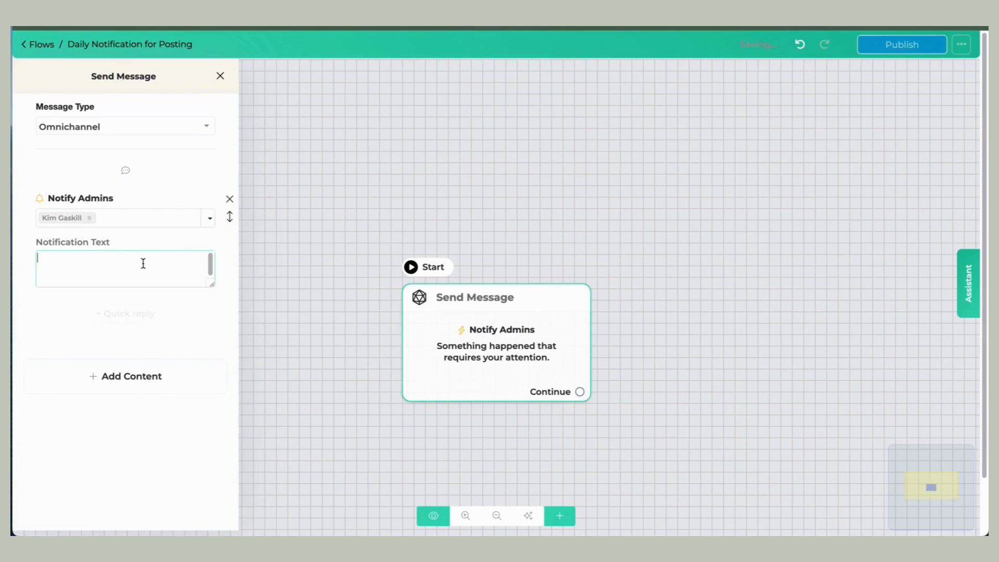
left_click(101, 265)
left_click(48, 255)
right_click(49, 254)
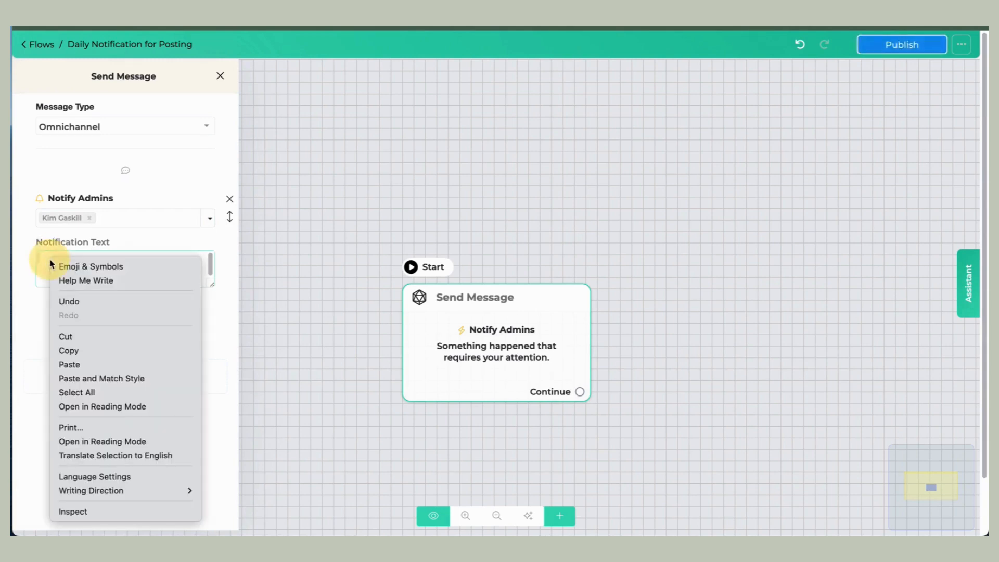
left_click(114, 364)
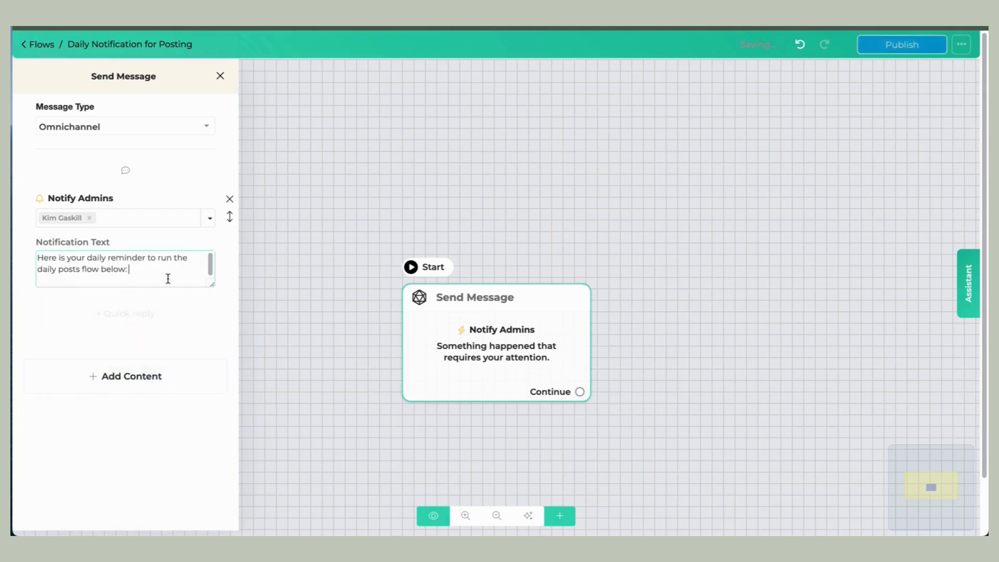
key("Return")
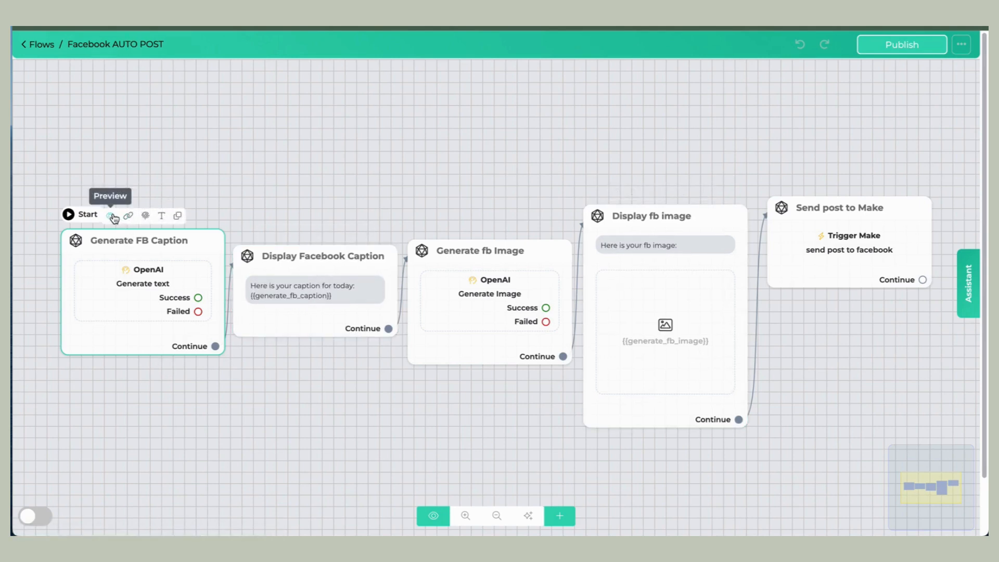
Step: Preview the Facebook AUTO POST flow in Webchat and copy the preview page's URL
left_click(111, 216)
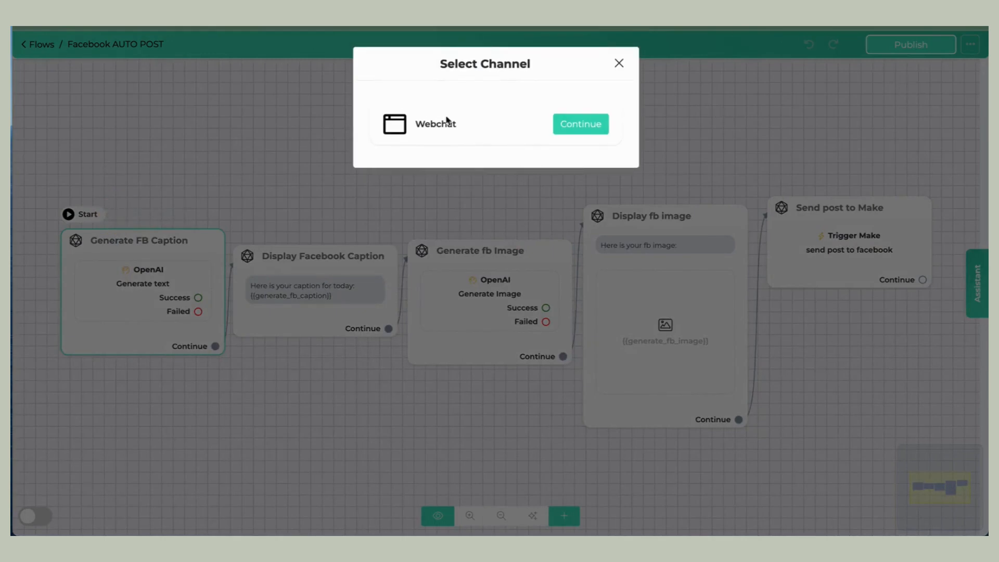
left_click(566, 125)
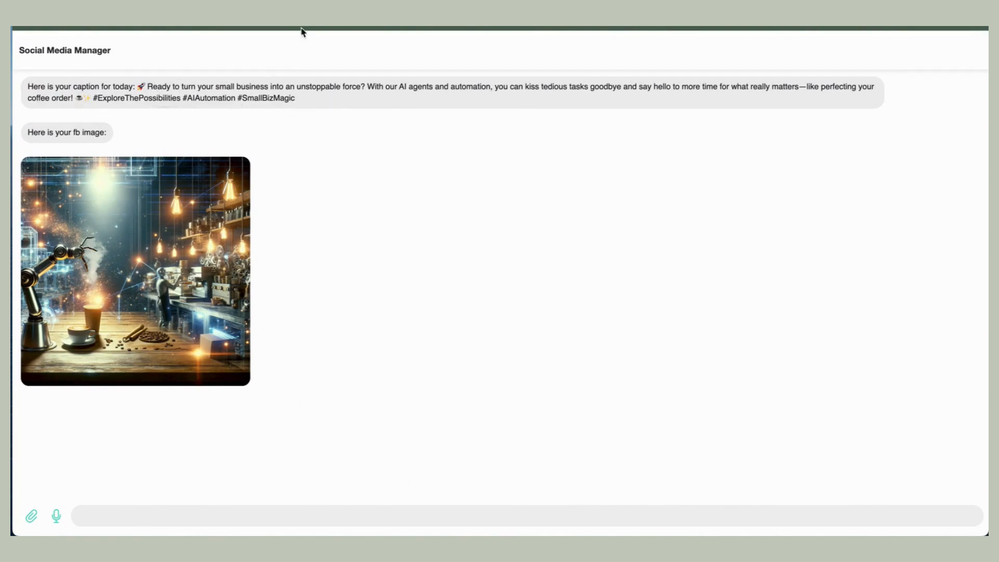
right_click(394, 27)
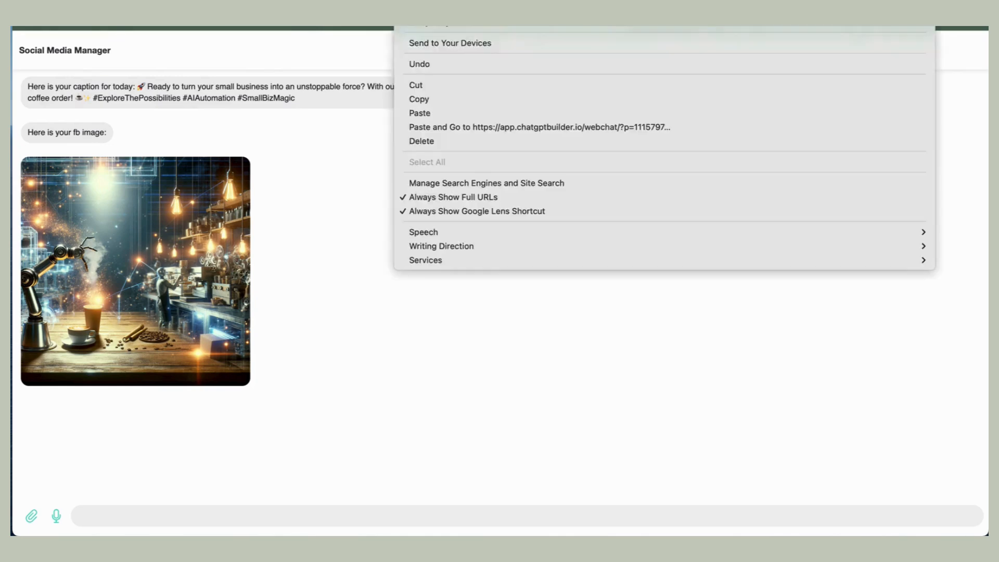
left_click(431, 100)
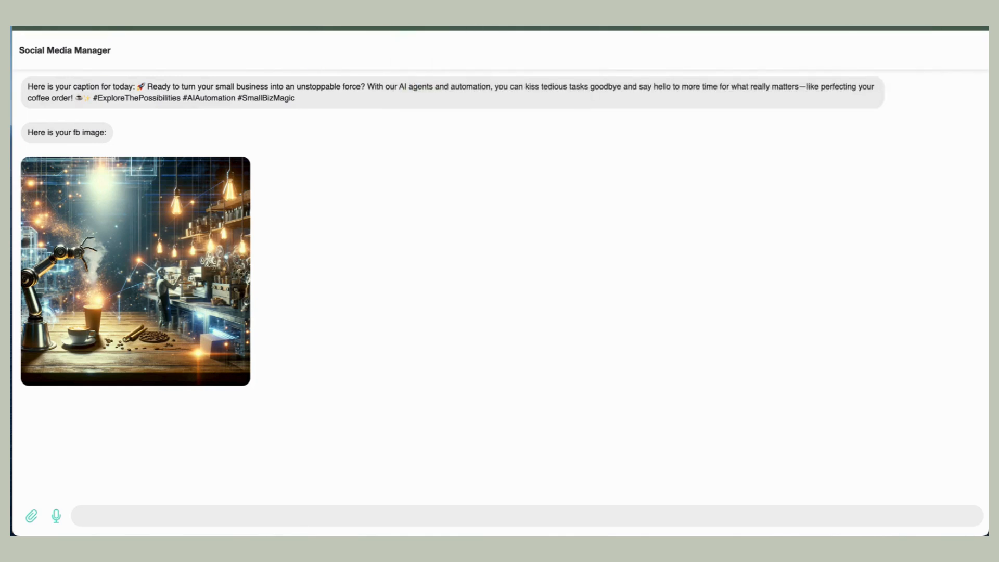
Step: Paste the Facebook webchat link into the Daily Notification for Posting text, with a blank line above and below it
left_click(245, 27)
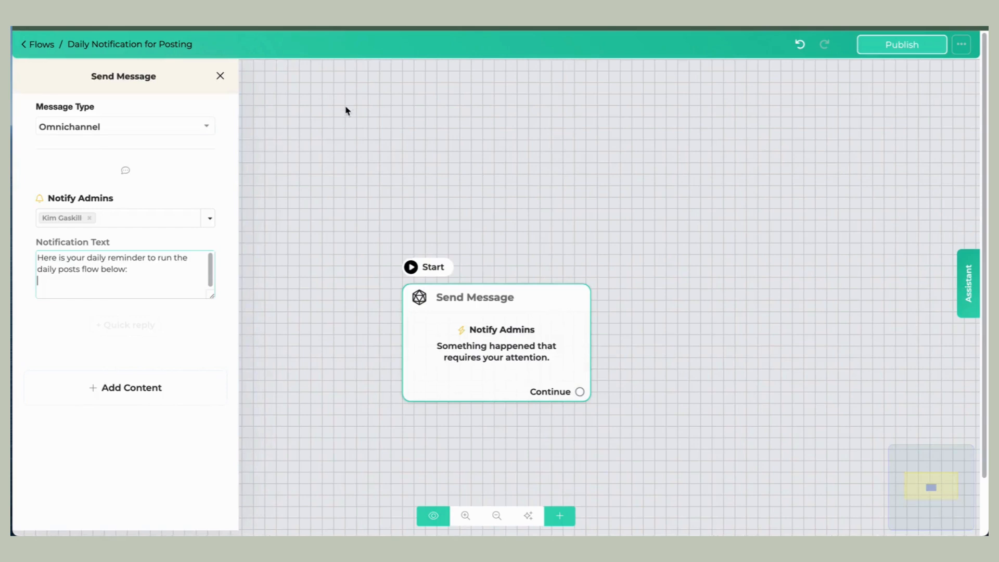
right_click(92, 283)
left_click(161, 385)
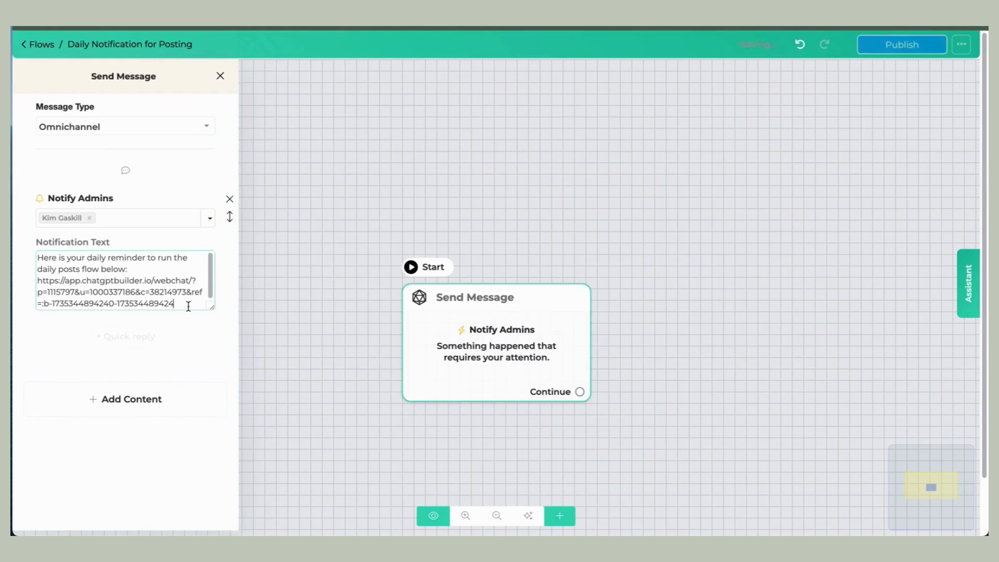
key("Return")
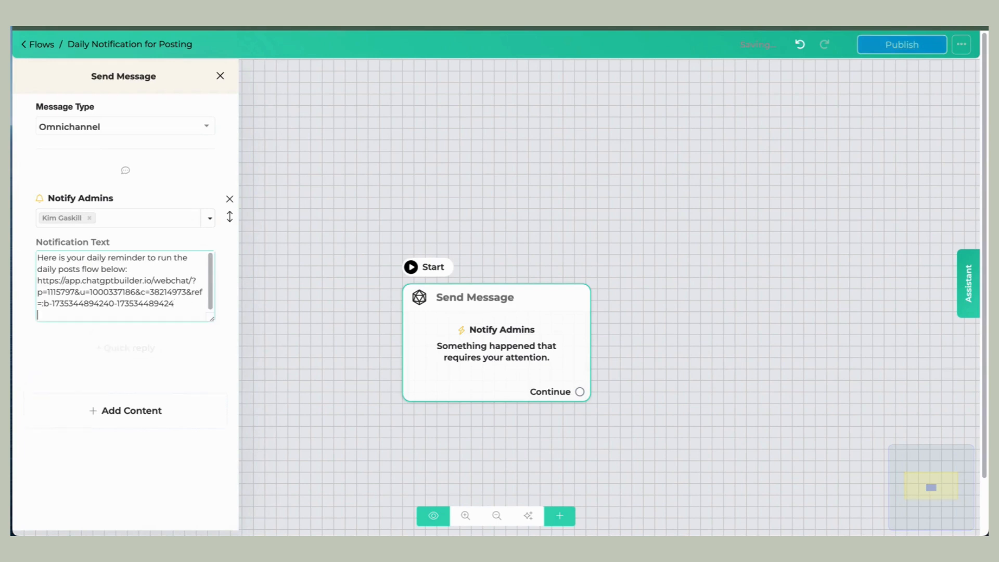
left_click(147, 269)
key("Return")
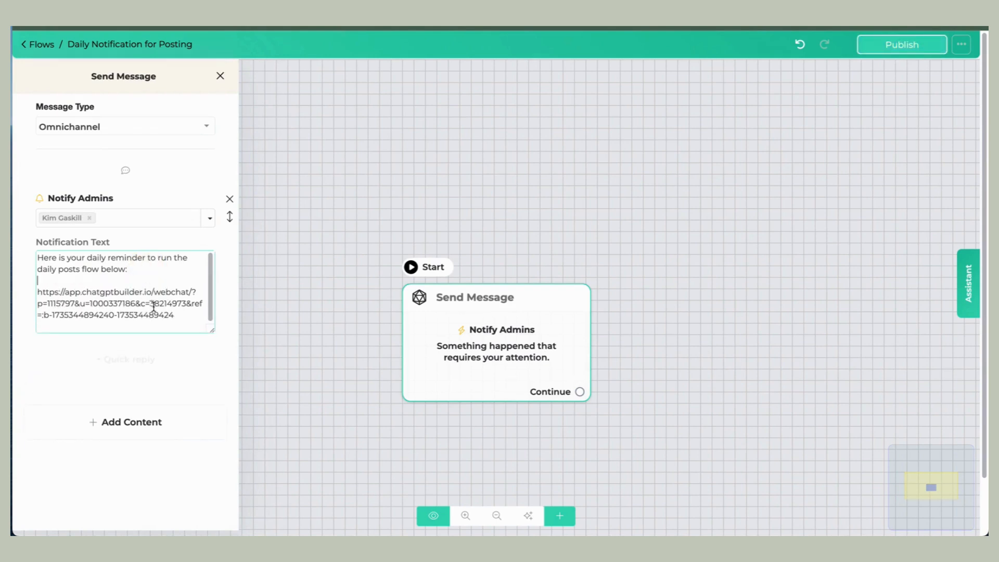
left_click(181, 316)
key("Return")
key("Return")
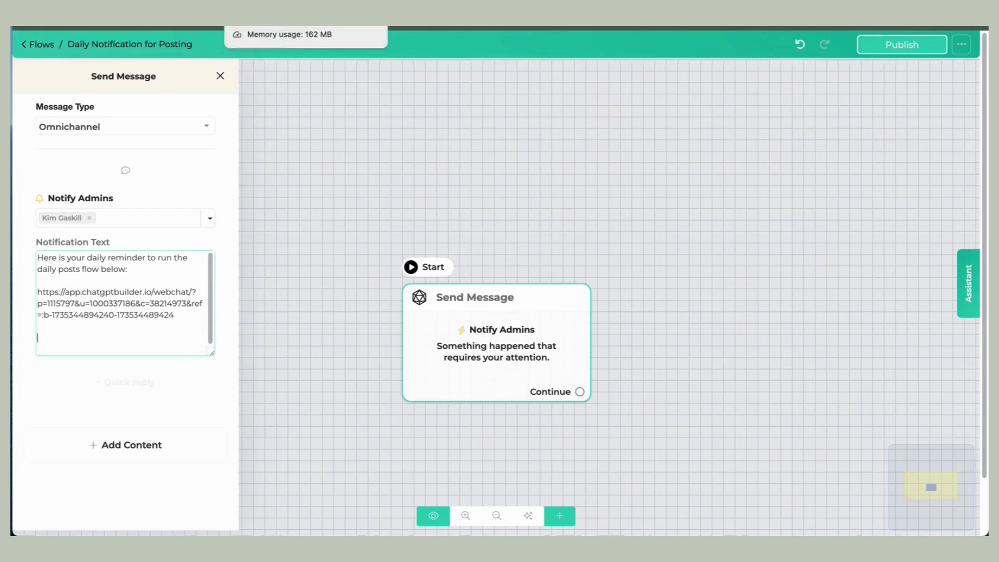
Step: Open the TWITTER AUTO POST flow from the flows list, preview it in Webchat and copy the preview page's URL
left_click(235, 28)
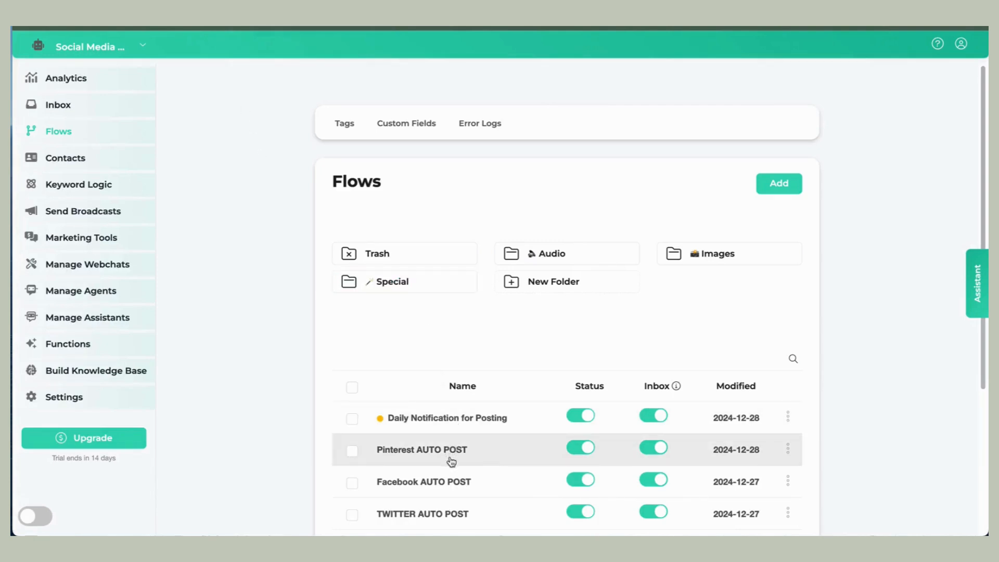
scroll(452, 470, "down", 1)
scroll(453, 475, "down", 1)
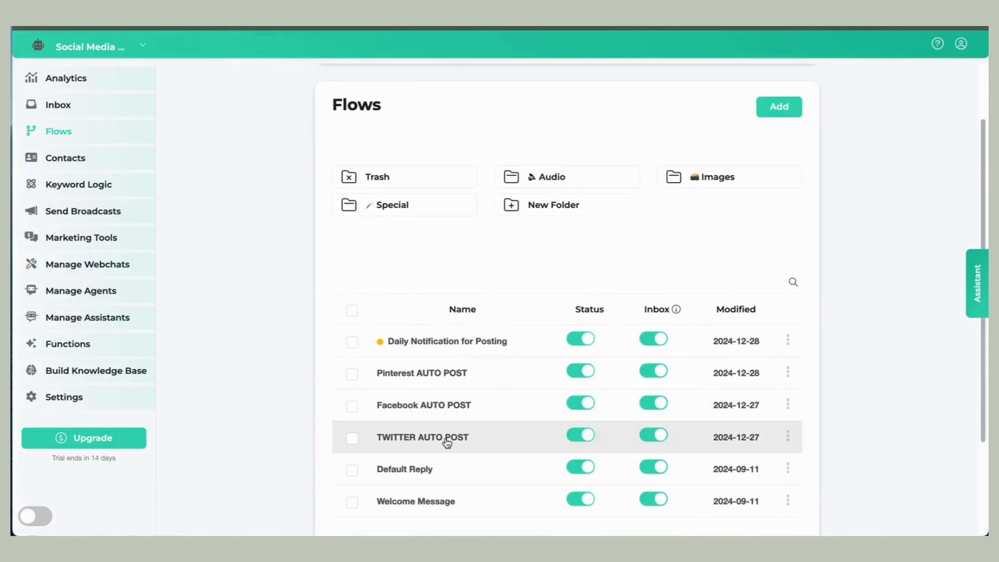
left_click(447, 440)
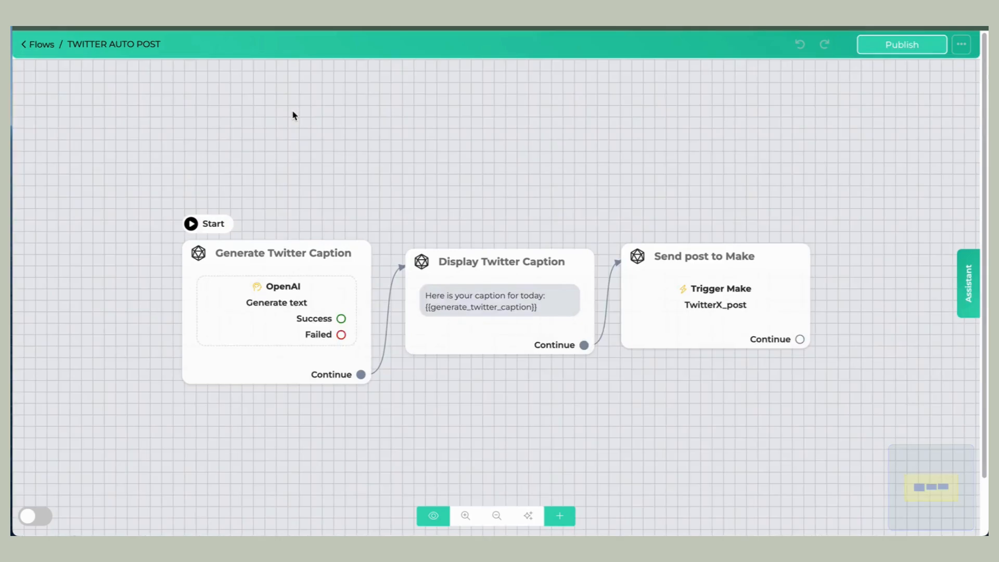
left_click(240, 226)
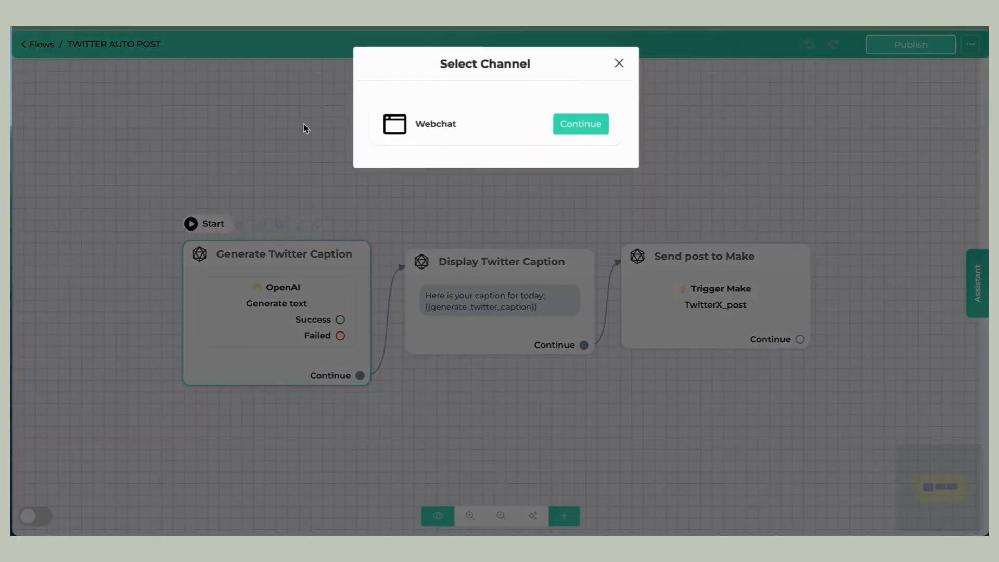
left_click(571, 127)
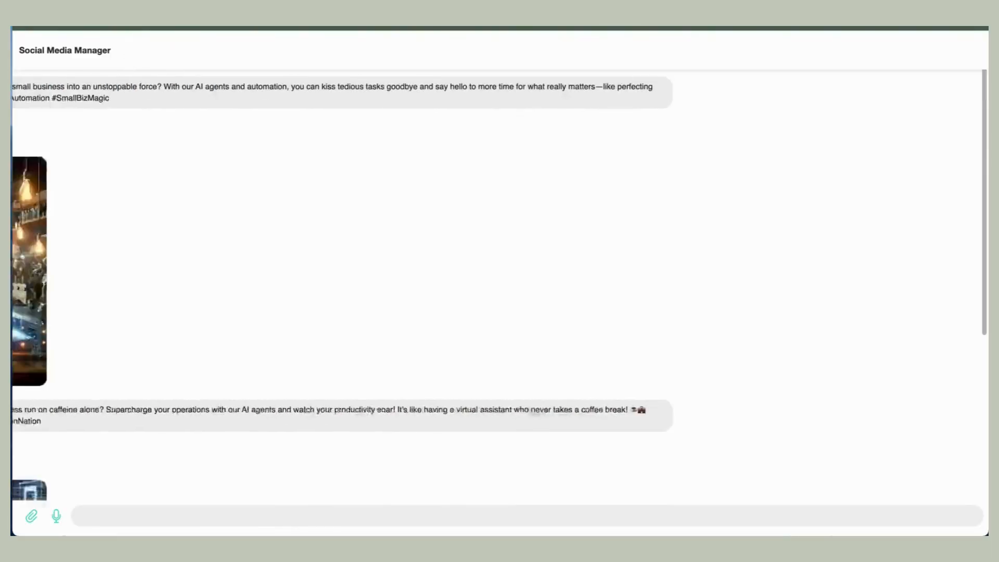
right_click(250, 26)
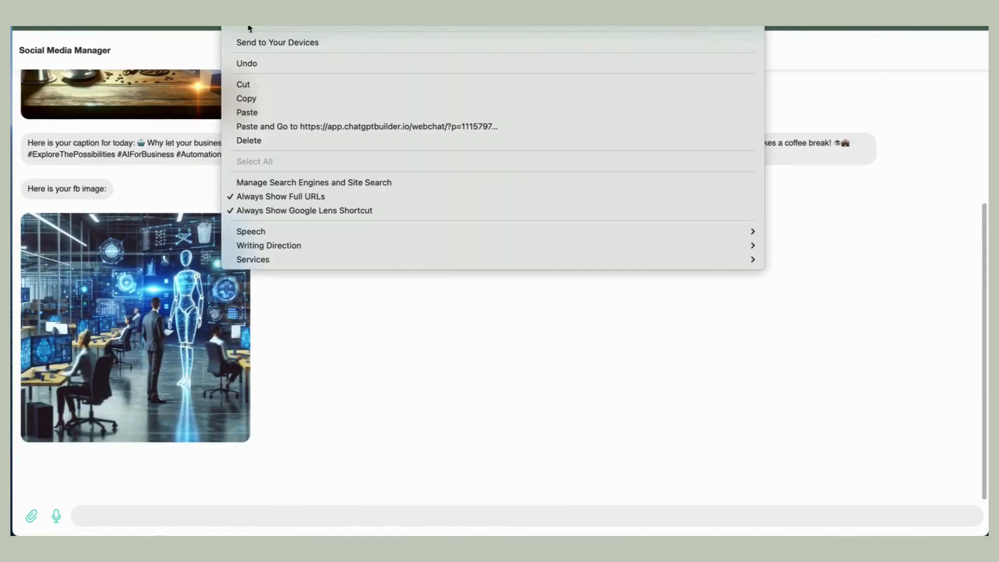
left_click(287, 101)
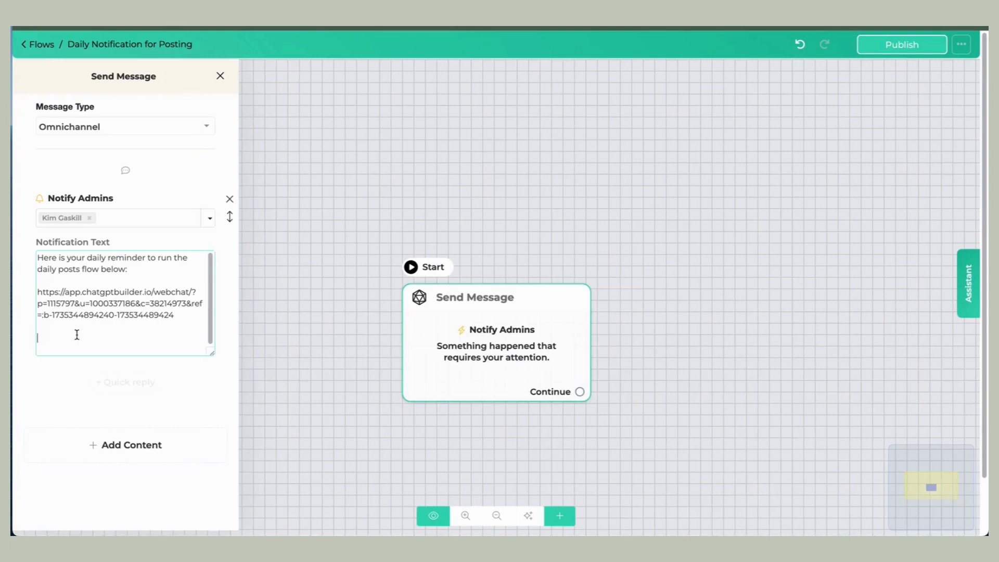
Step: Paste the Twitter webchat link below the Facebook one in the notification text and publish the Daily Notification for Posting flow
right_click(77, 335)
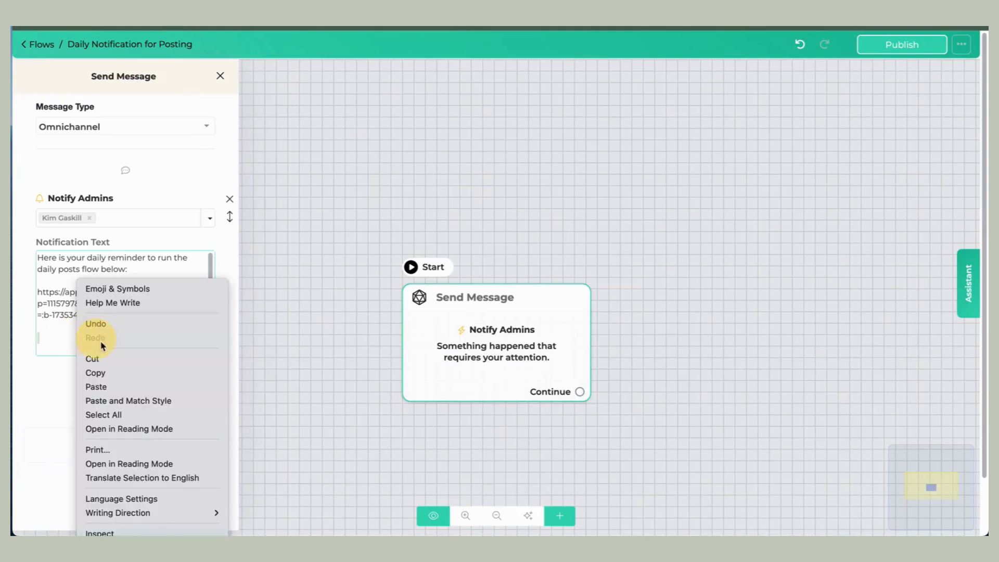
left_click(126, 382)
key("Return")
key("Return")
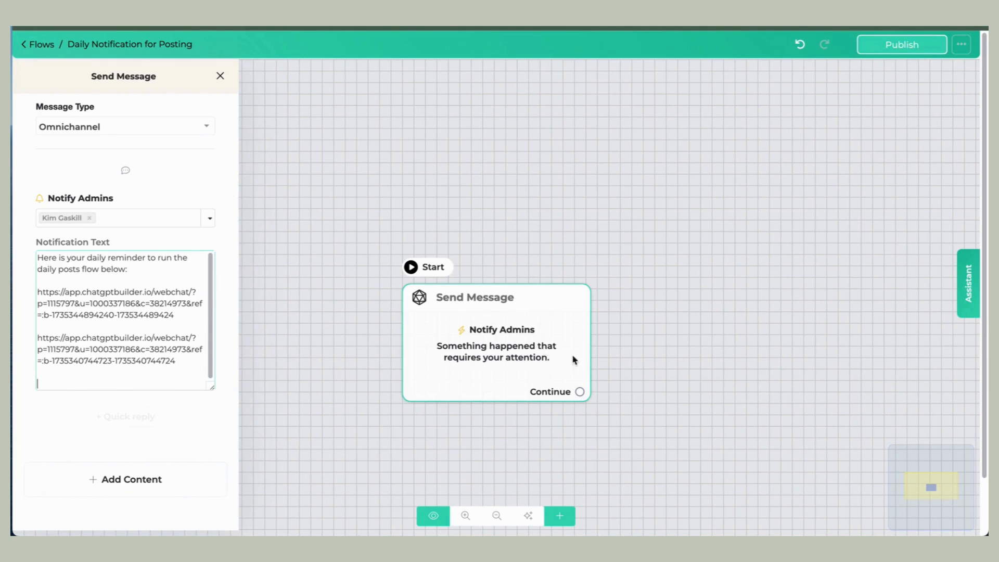
left_click(916, 45)
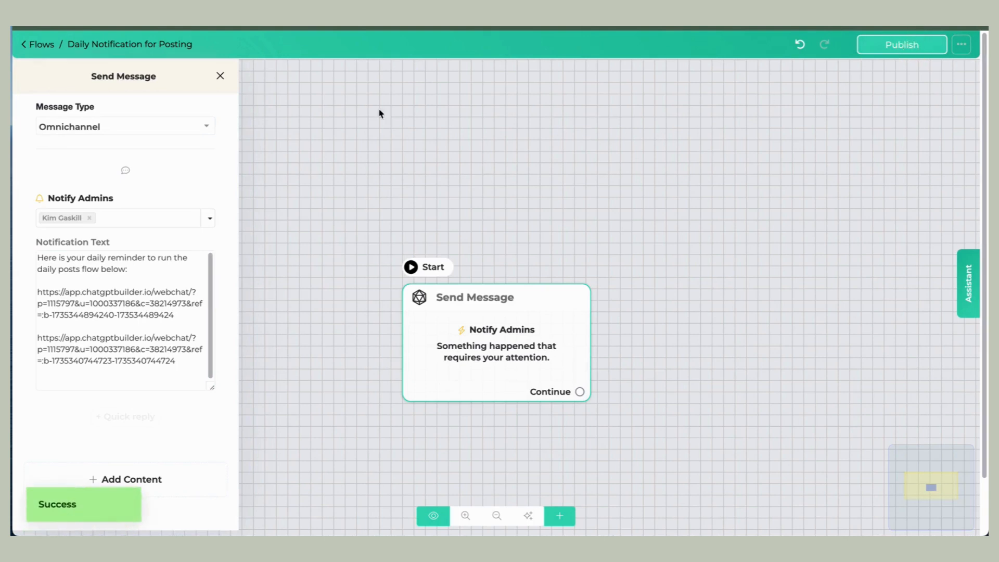
Step: Switch to Make and create a new scenario from the list of all scenarios
left_click(289, 149)
mouse_move(508, 312)
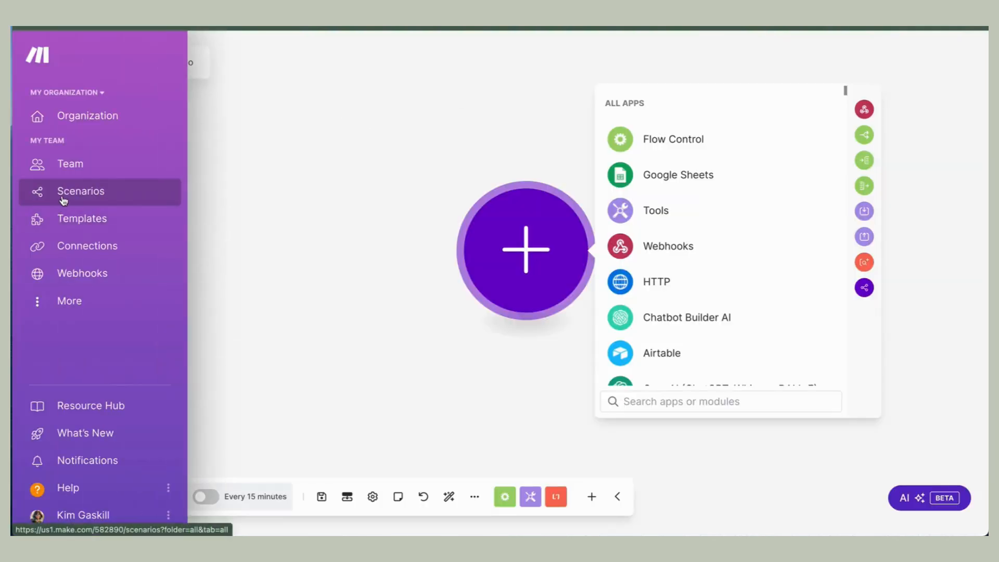
left_click(63, 199)
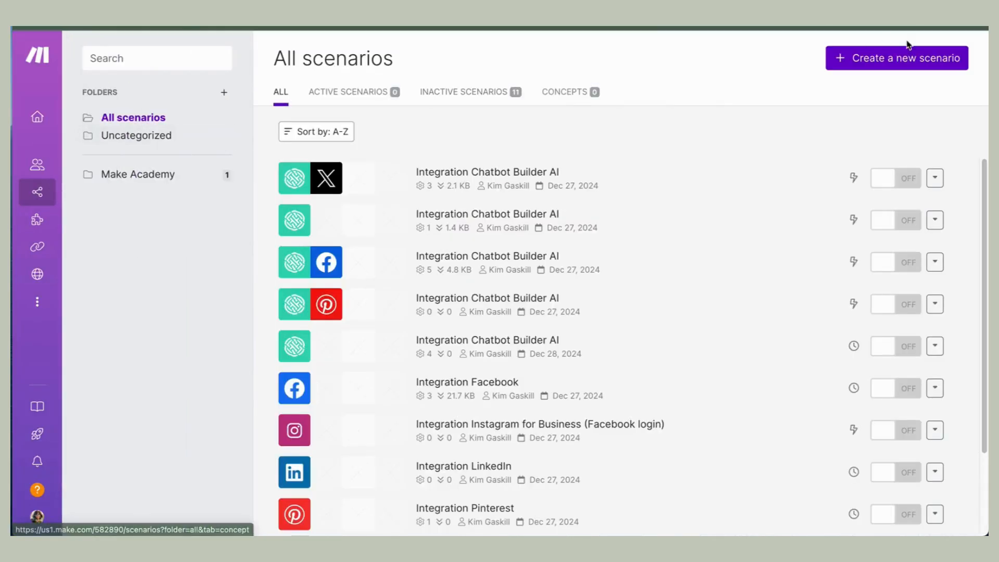
left_click(908, 56)
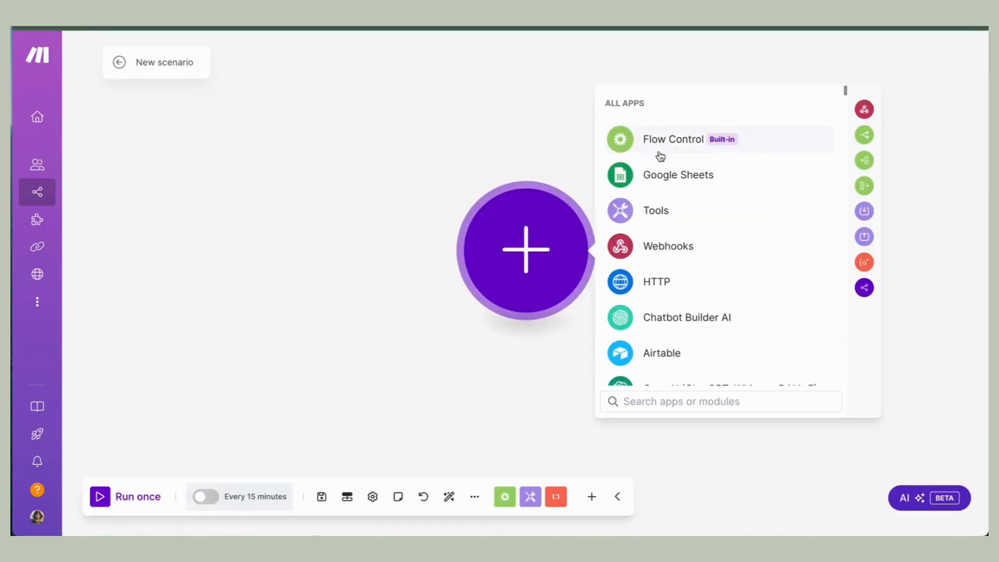
Step: Search the apps for "cb" and add the Chatbot Builder AI Send Flow to User module as the scenario's first module
left_click(651, 401)
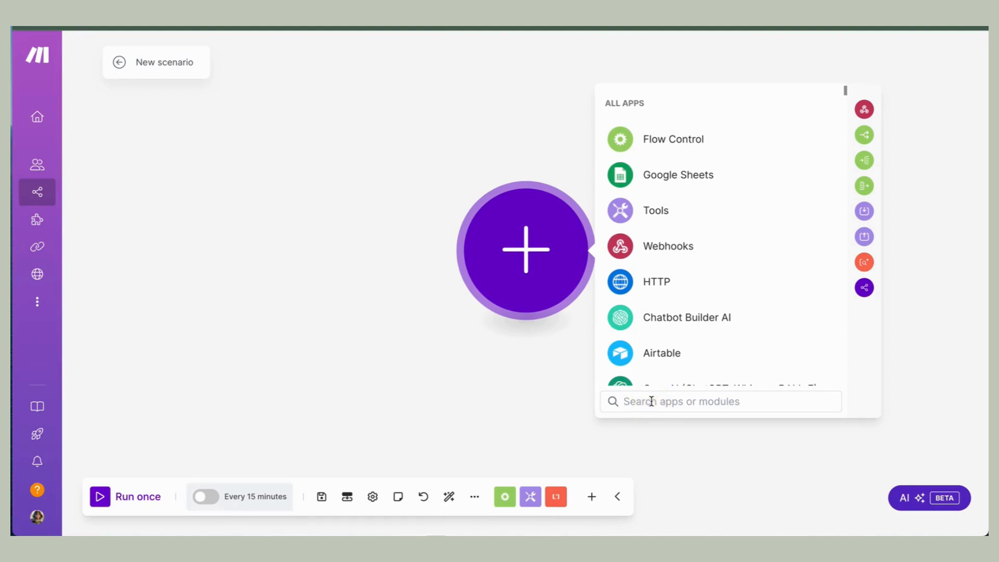
type("cb")
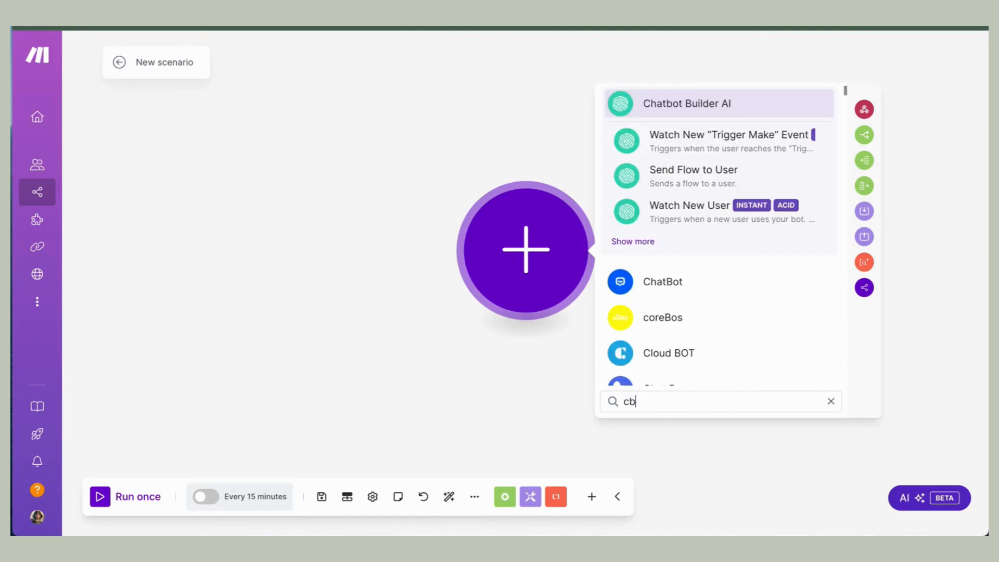
left_click(722, 114)
scroll(699, 219, "down", 5)
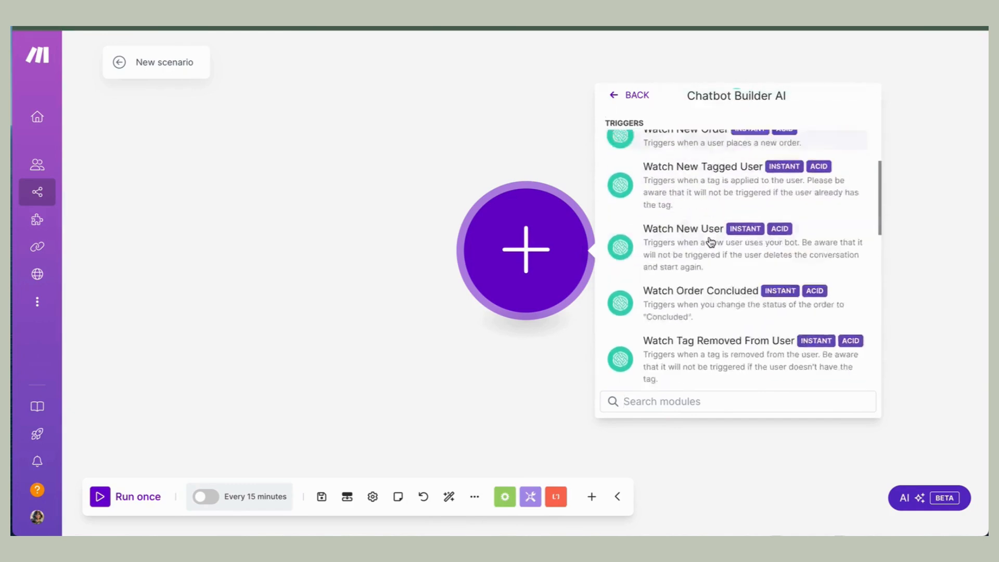
scroll(710, 242, "down", 5)
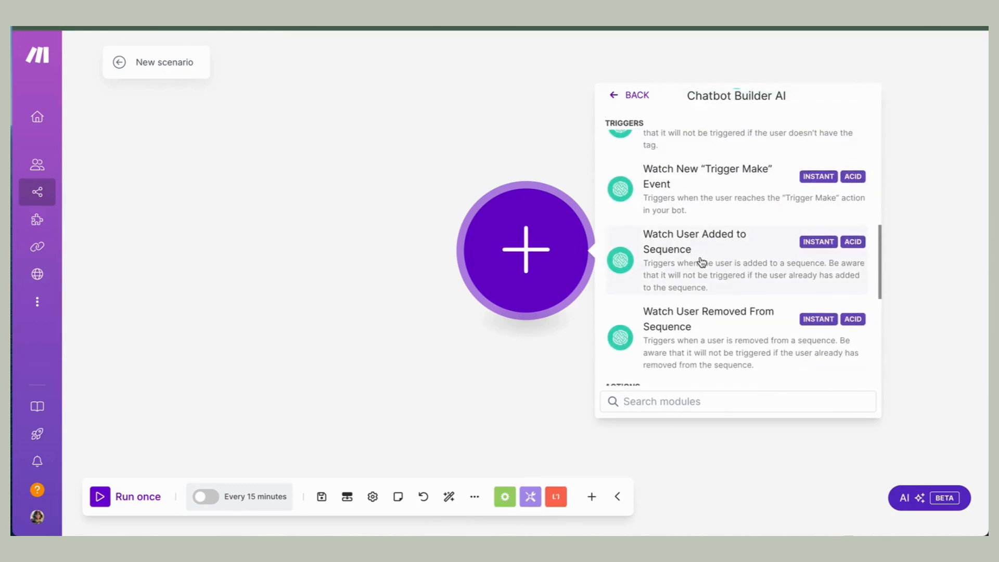
scroll(699, 261, "down", 5)
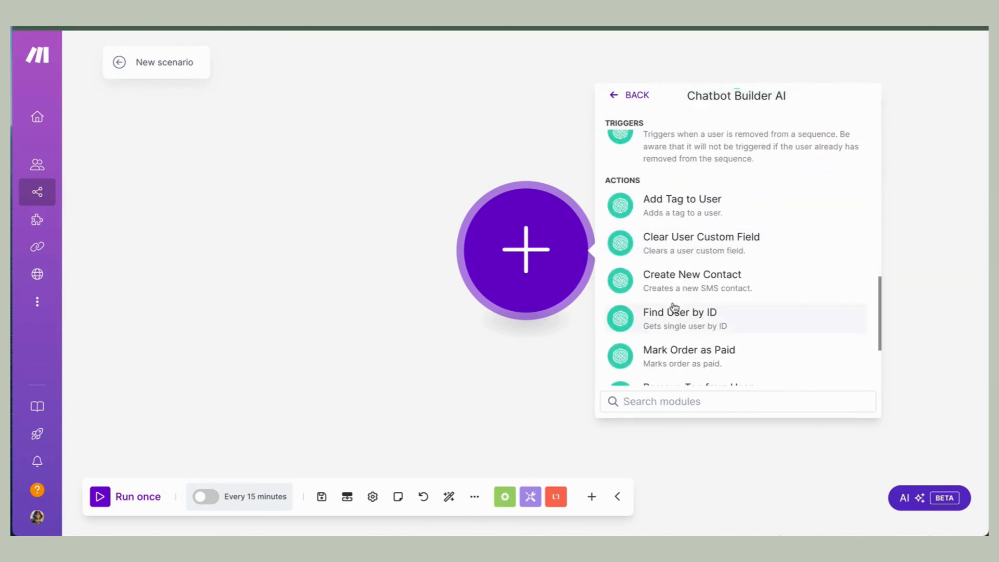
scroll(674, 307, "down", 3)
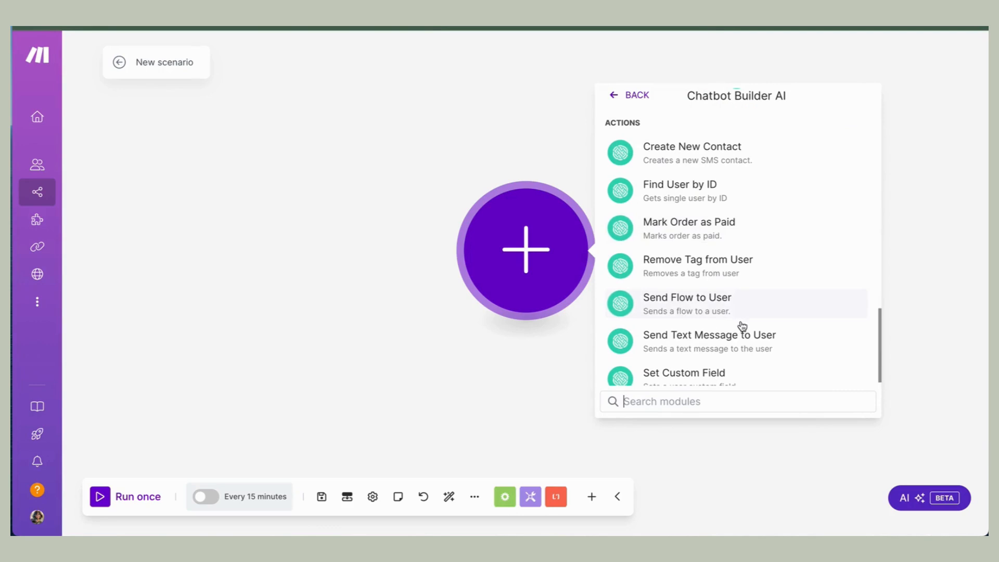
left_click(675, 309)
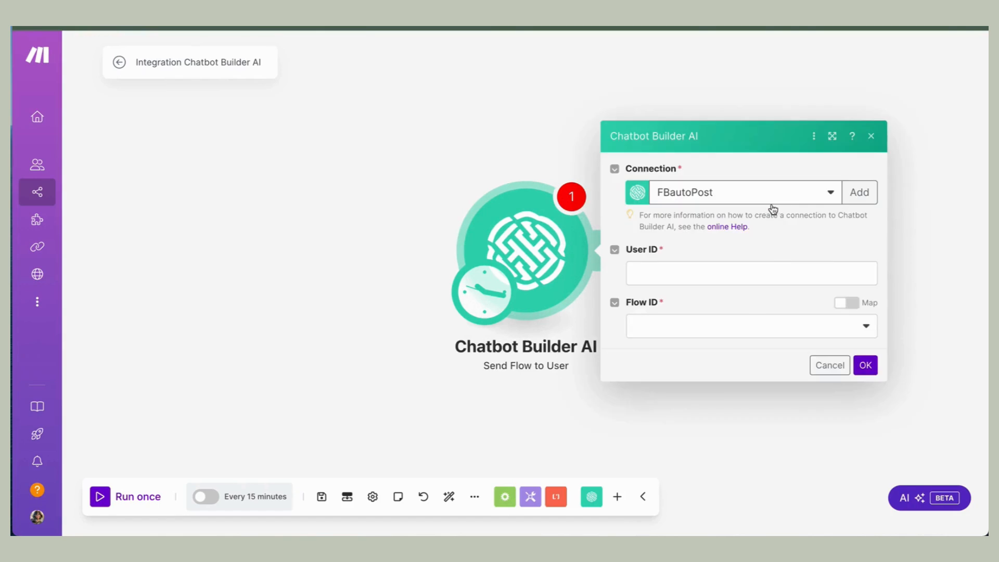
Step: Choose Daily Notification for Posting as the Flow ID of the Send Flow to User module
left_click(749, 332)
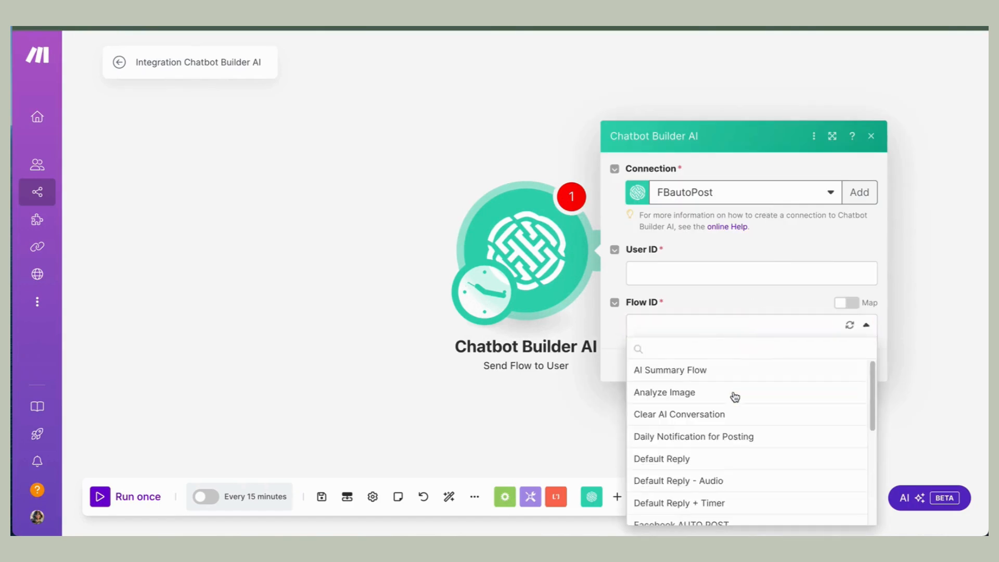
scroll(708, 463, "down", 3)
scroll(707, 466, "down", 4)
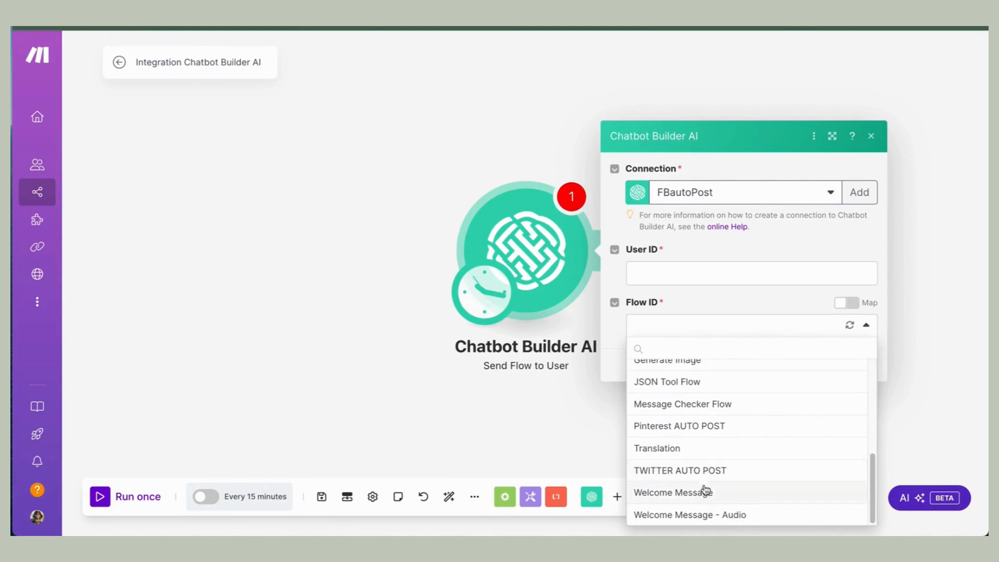
scroll(703, 463, "up", 5)
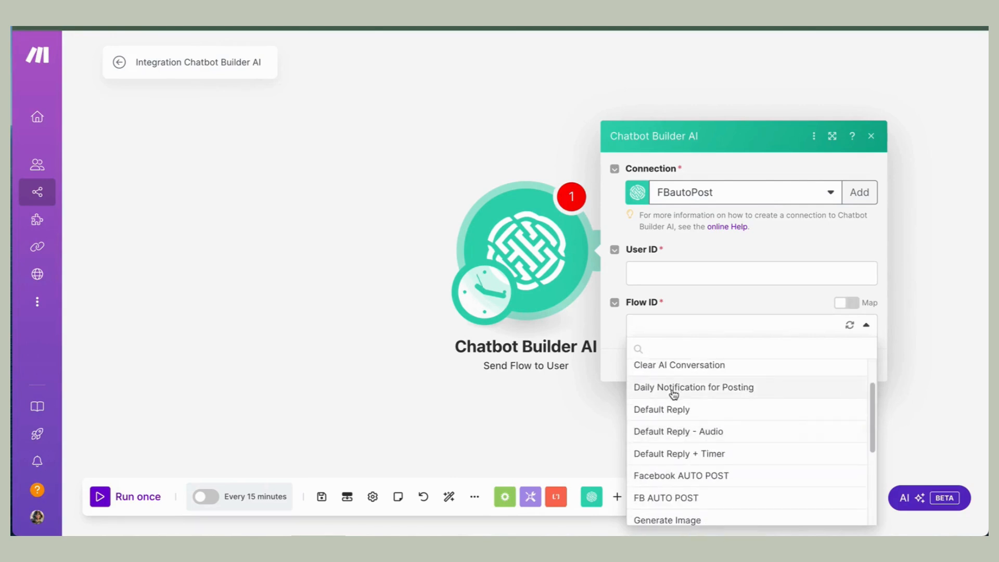
left_click(674, 391)
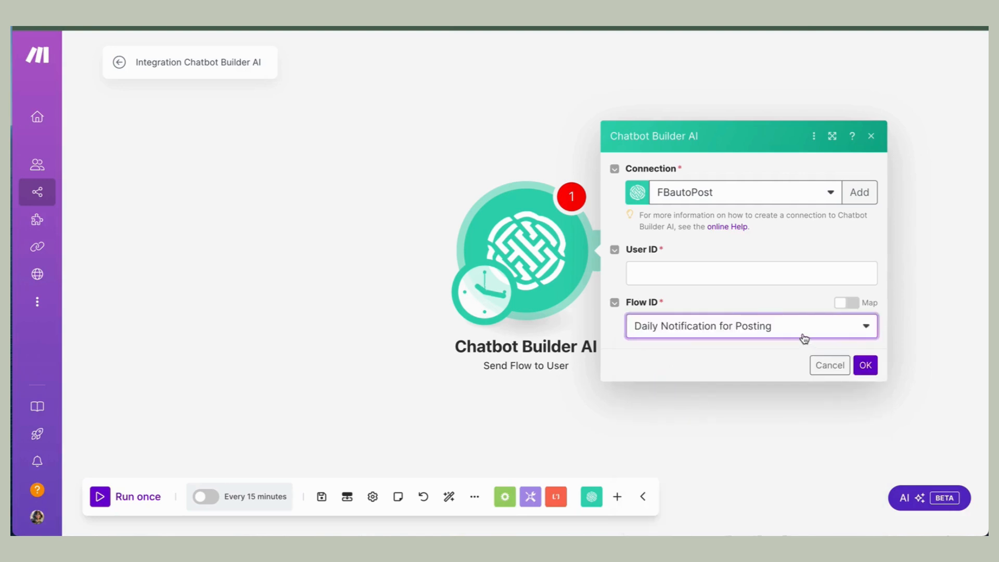
Step: Switch to the chatbot builder, open the admin contact's detailed information from the inbox and copy the contact ID for the module's User ID
left_click(645, 274)
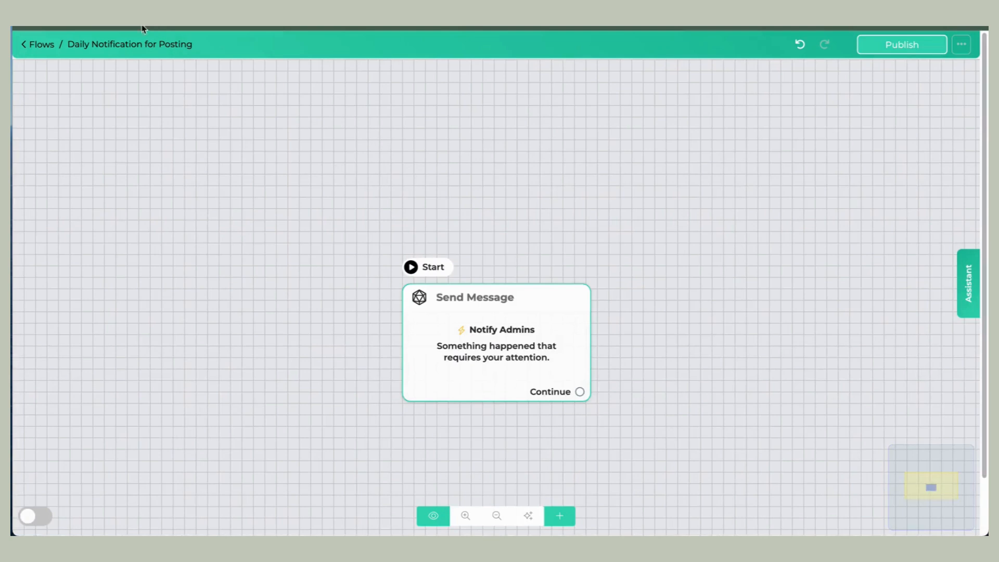
left_click(24, 45)
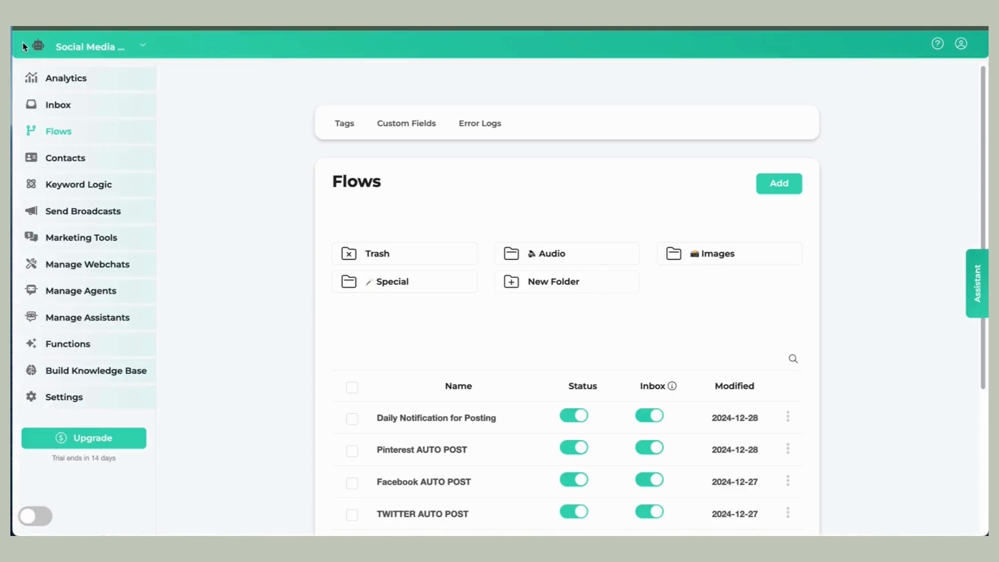
left_click(58, 105)
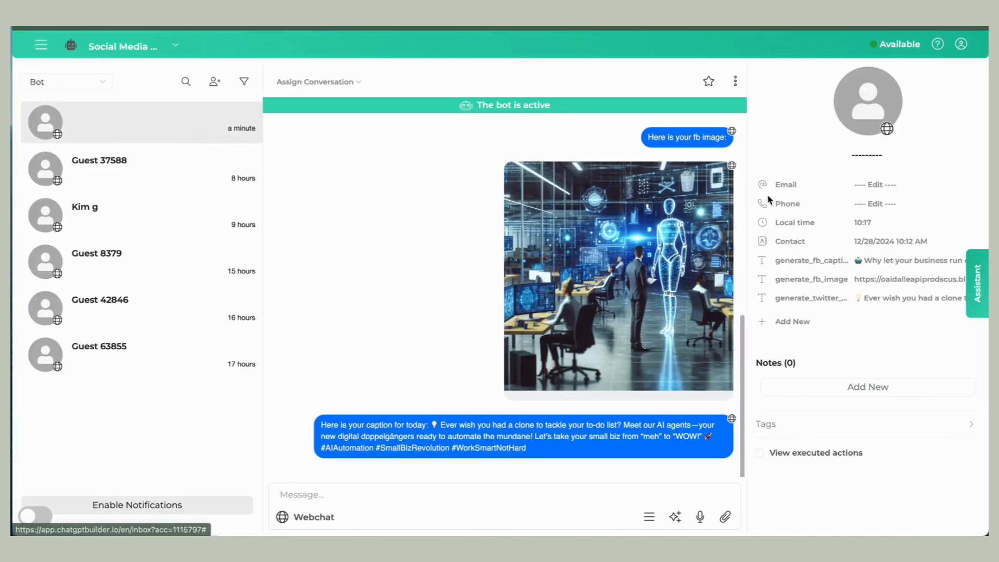
left_click(106, 210)
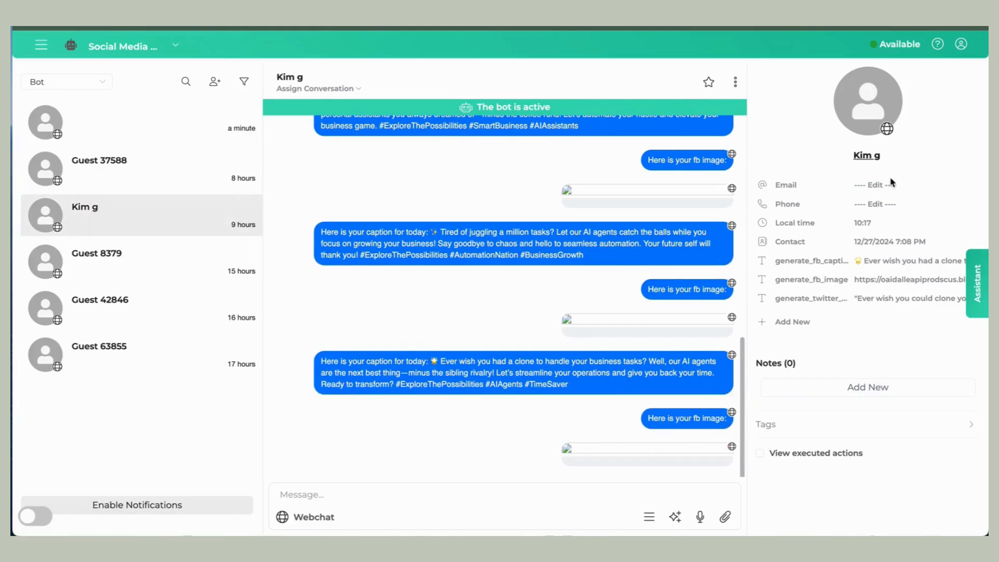
left_click(877, 162)
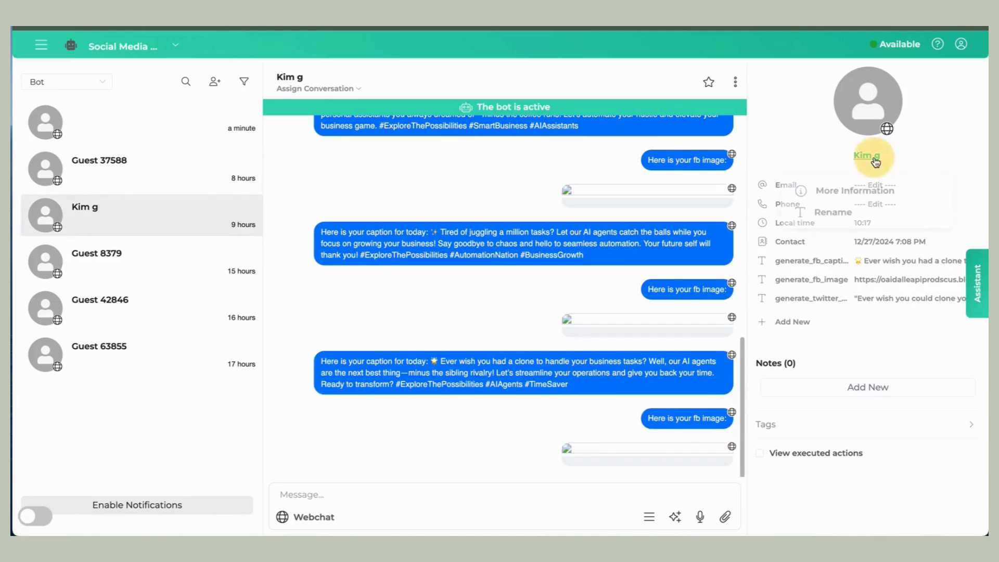
left_click(854, 194)
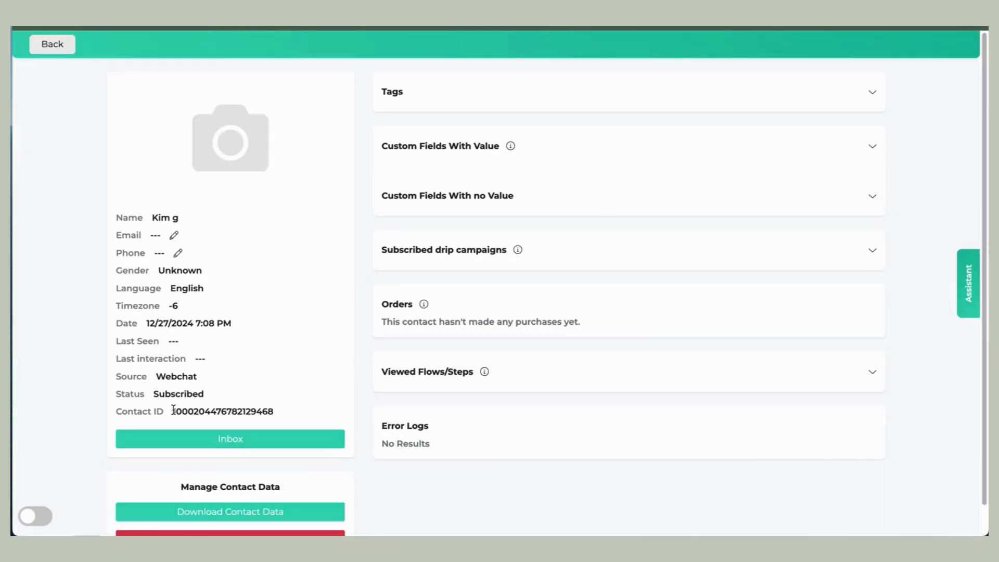
left_click_drag(173, 409, 271, 411)
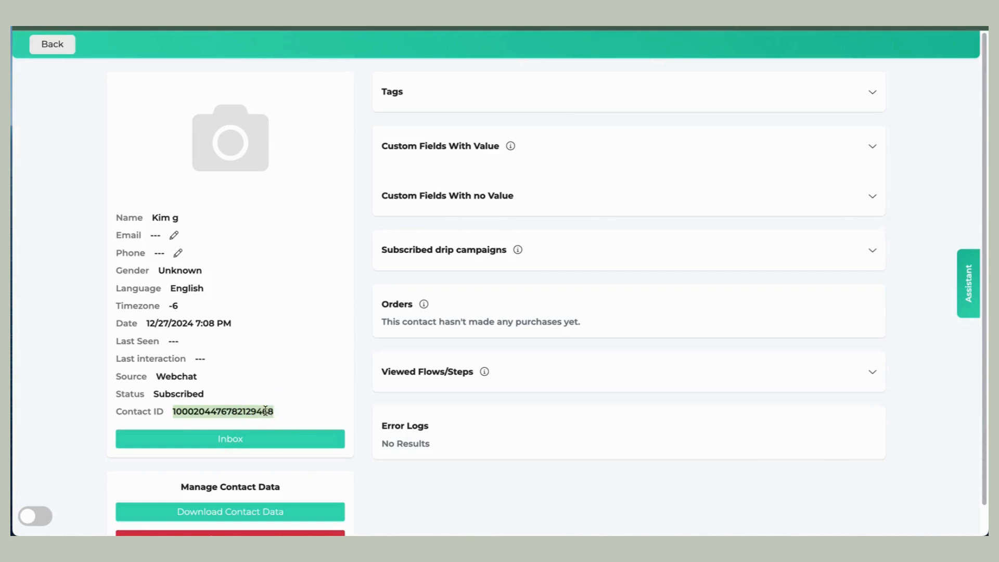
right_click(272, 411)
left_click(282, 409)
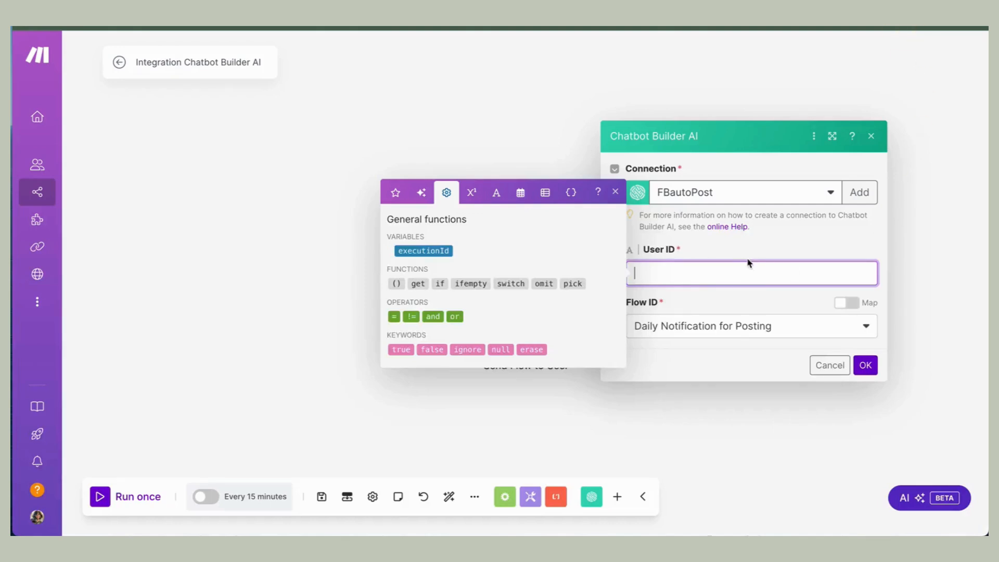
Step: Back in Make, paste the copied contact ID as the module's User ID and confirm the module settings
left_click(746, 266)
right_click(745, 269)
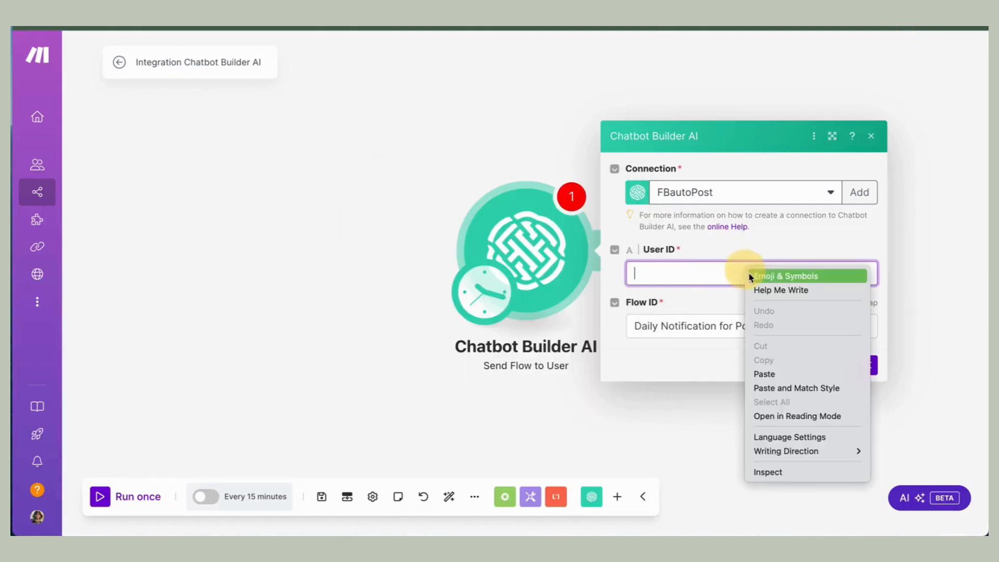
left_click(804, 374)
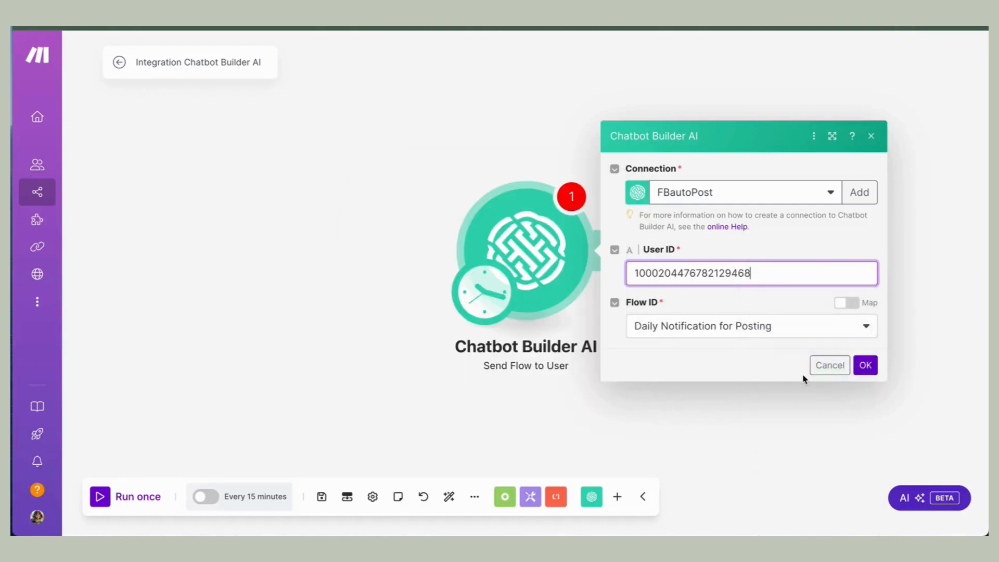
left_click(864, 365)
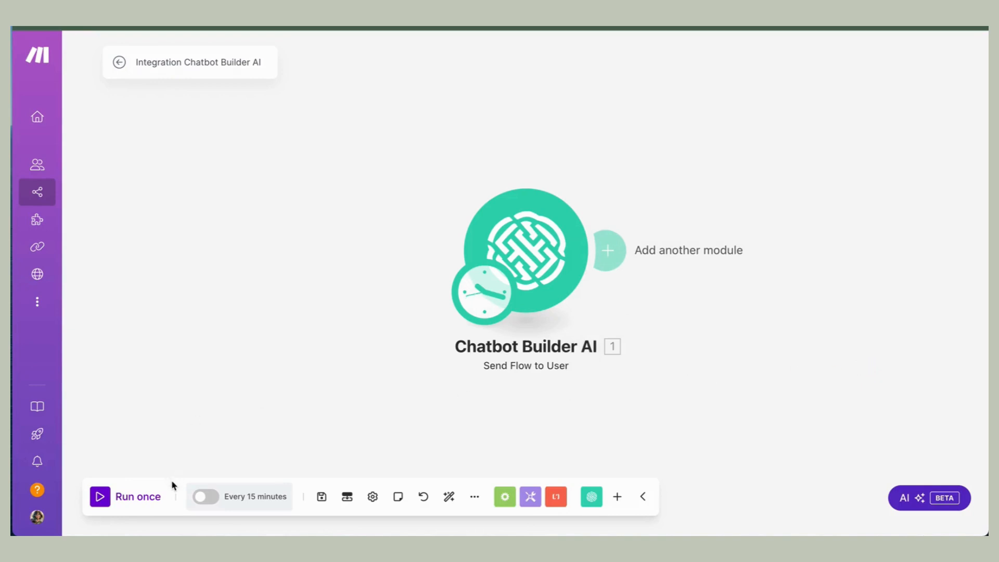
Step: Save the notification scenario and run it once as a test
left_click(321, 498)
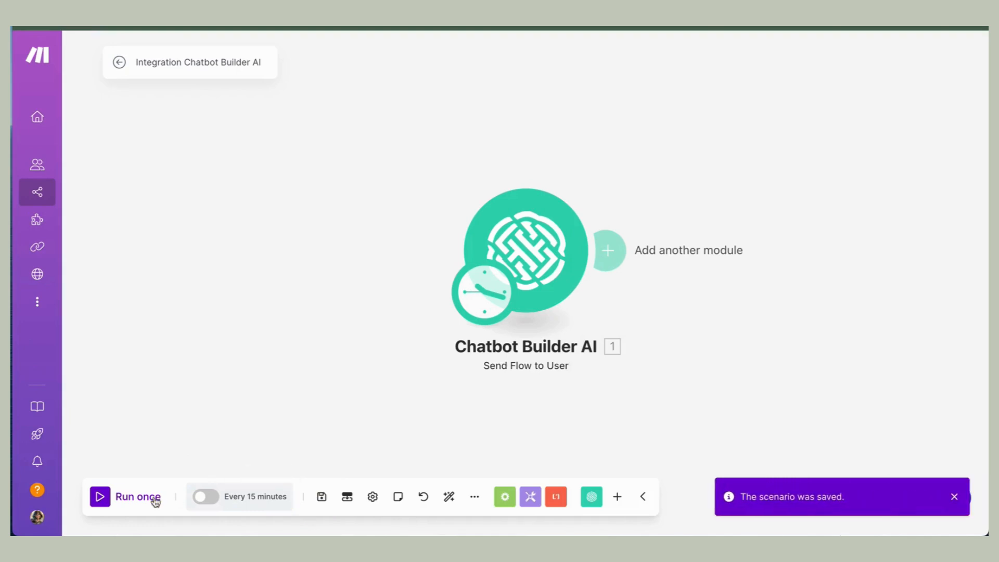
left_click(137, 498)
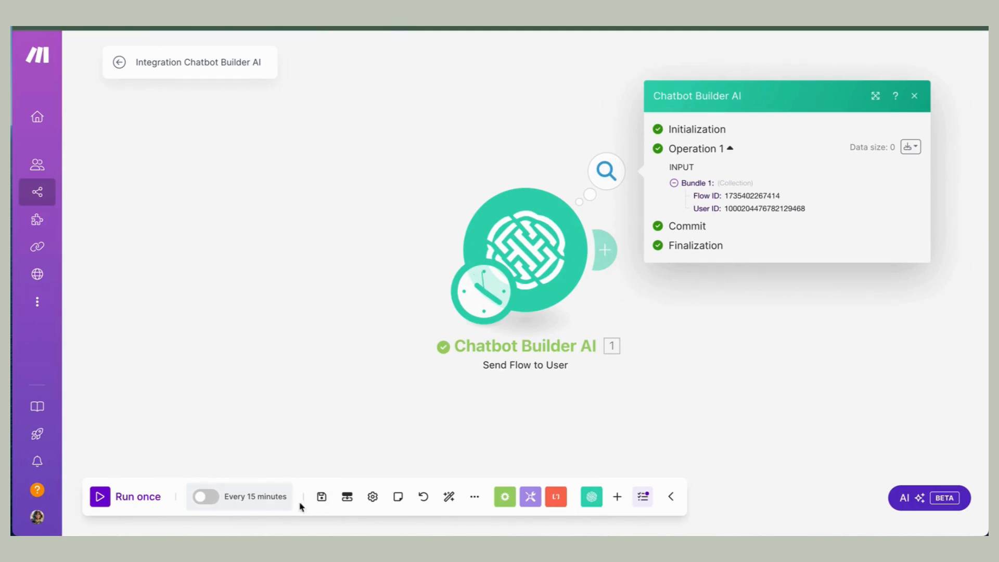
Step: Turn on scheduling for the notification scenario and set it to run every day
left_click(205, 497)
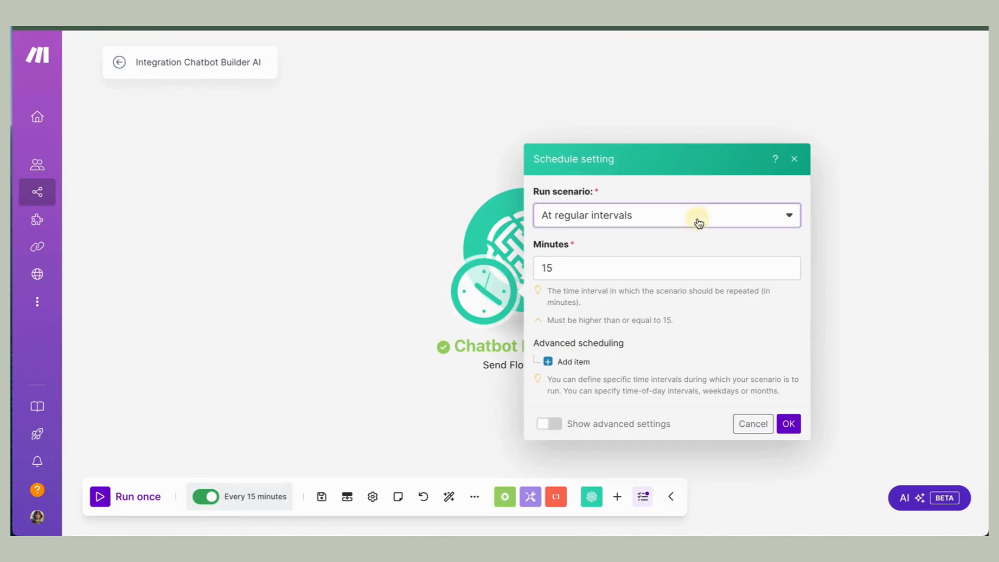
left_click(697, 221)
left_click(617, 281)
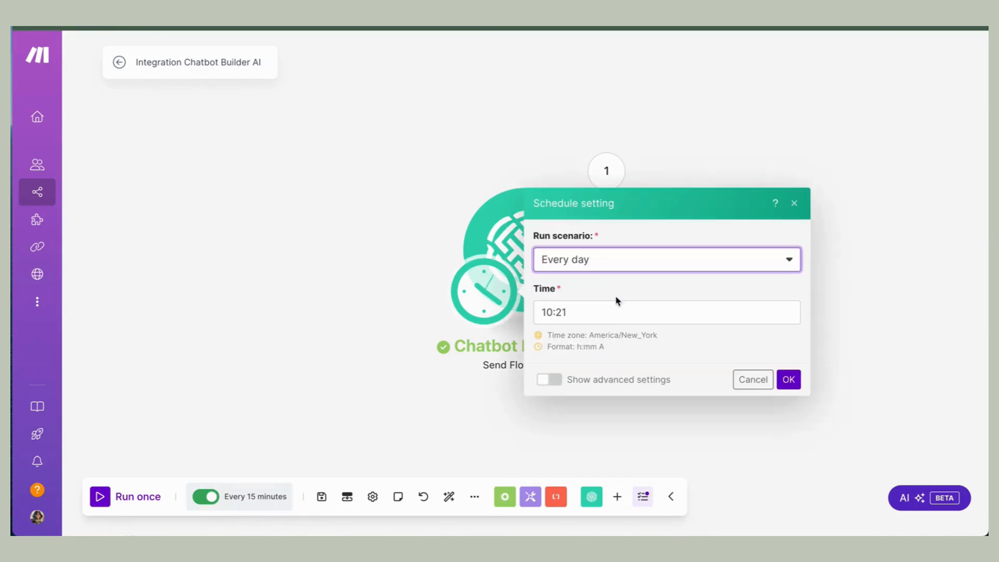
Step: Set the daily run time to 10:30 AM, confirm the schedule and save the scenario
left_click(618, 311)
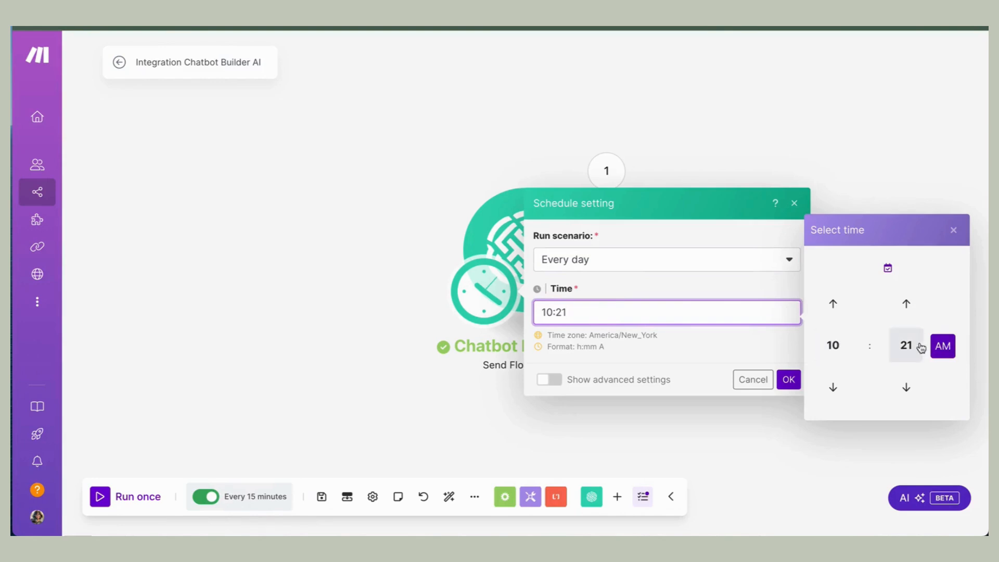
left_click(908, 304)
left_click(907, 304)
left_click(910, 305)
left_click(911, 306)
left_click(910, 307)
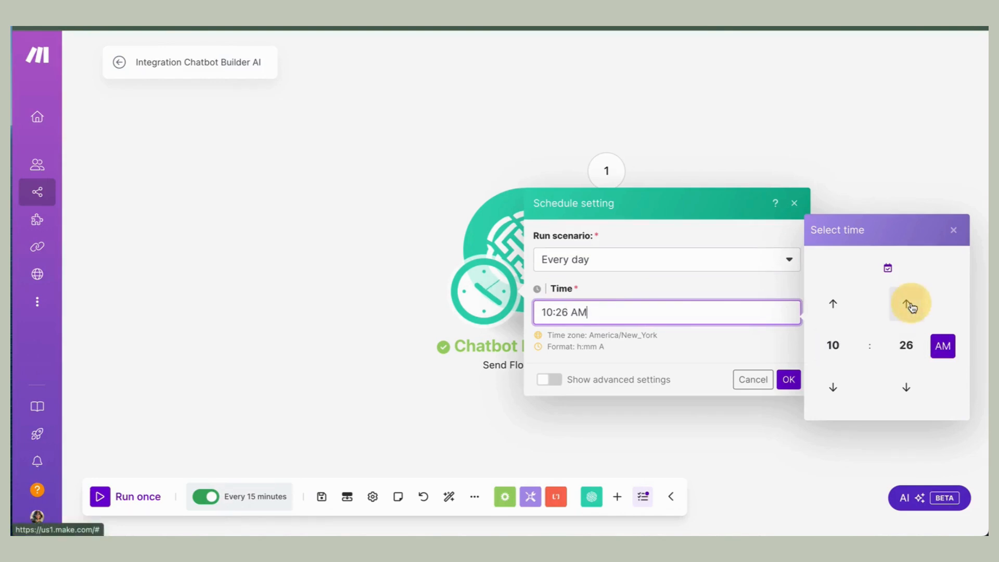
left_click(909, 307)
left_click(909, 307)
left_click(908, 307)
left_click(908, 307)
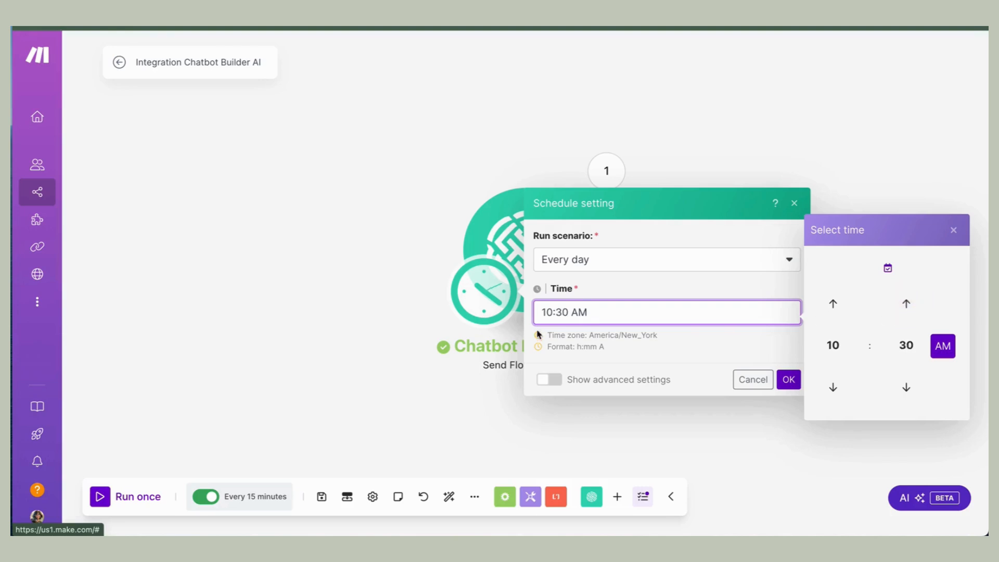
left_click(752, 361)
left_click(789, 381)
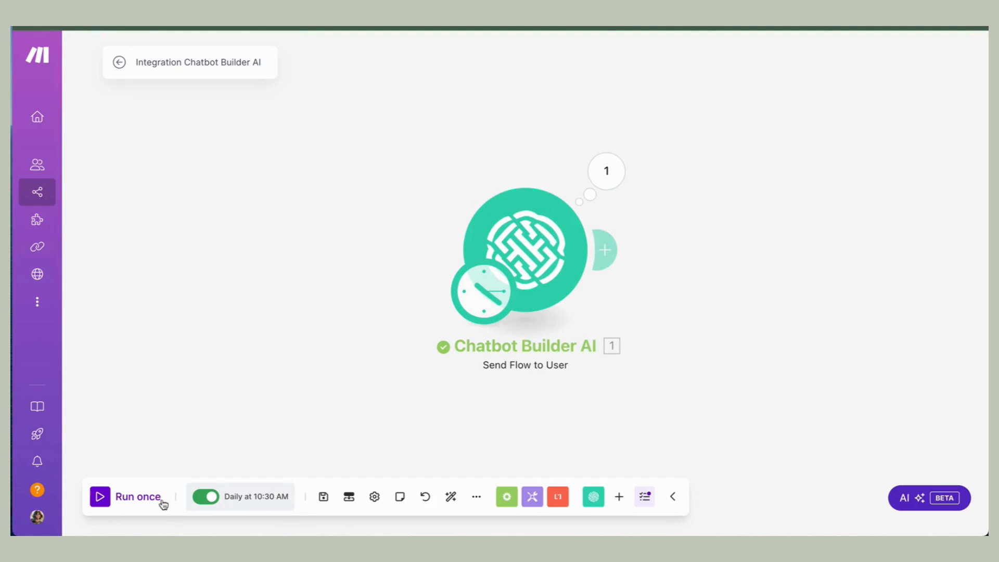
mouse_move(50, 200)
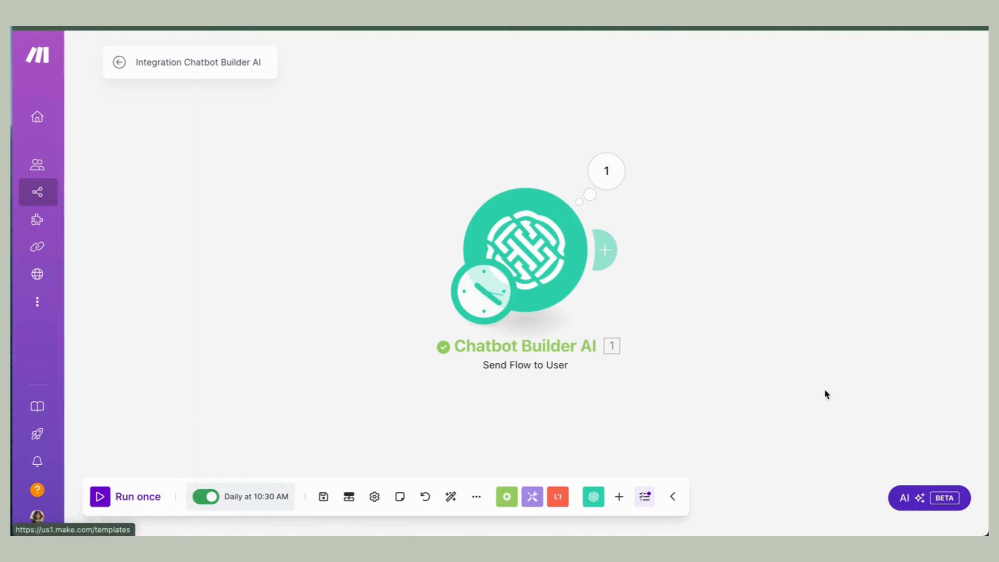
left_click(323, 496)
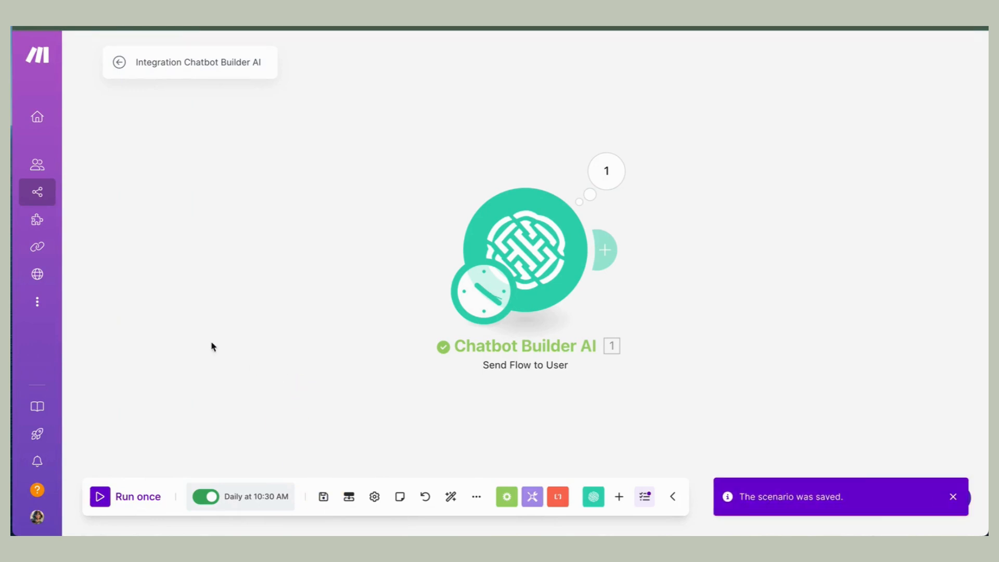
Step: Open the scheduled scenario from the active scenarios and rename it "notify me for daily postings"
left_click(39, 198)
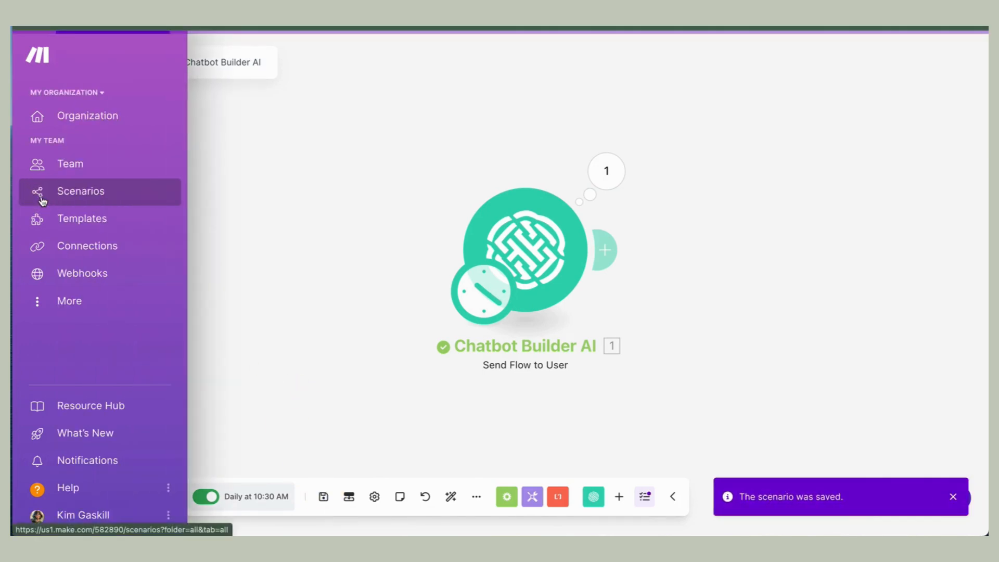
left_click(359, 92)
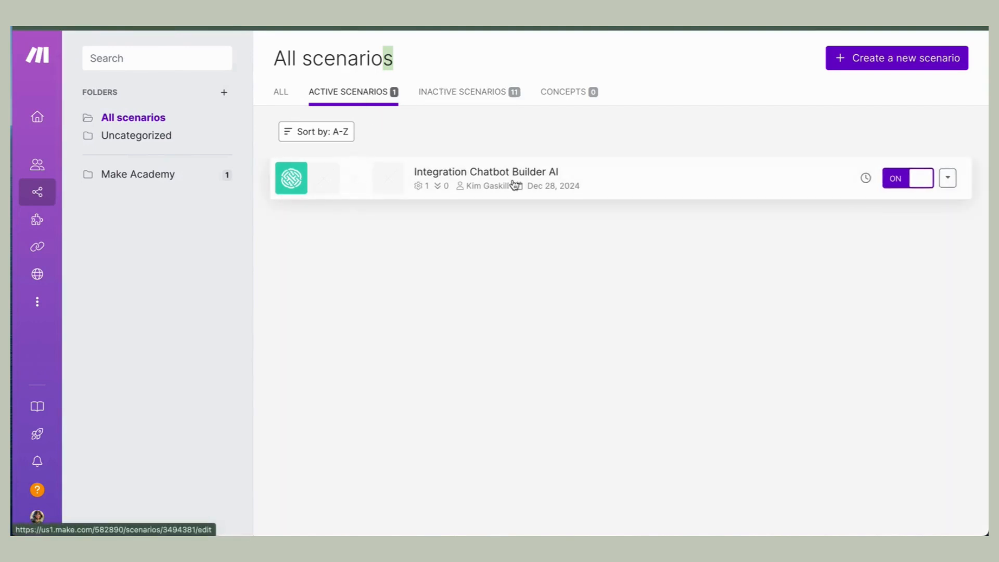
left_click(441, 179)
left_click(261, 65)
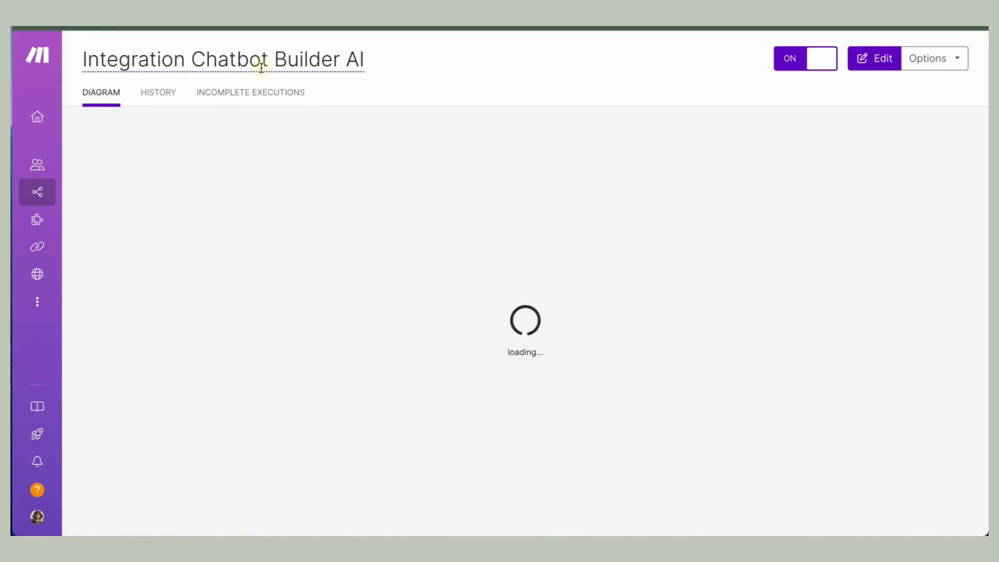
key("ctrl+a")
type("notify me for daily postings")
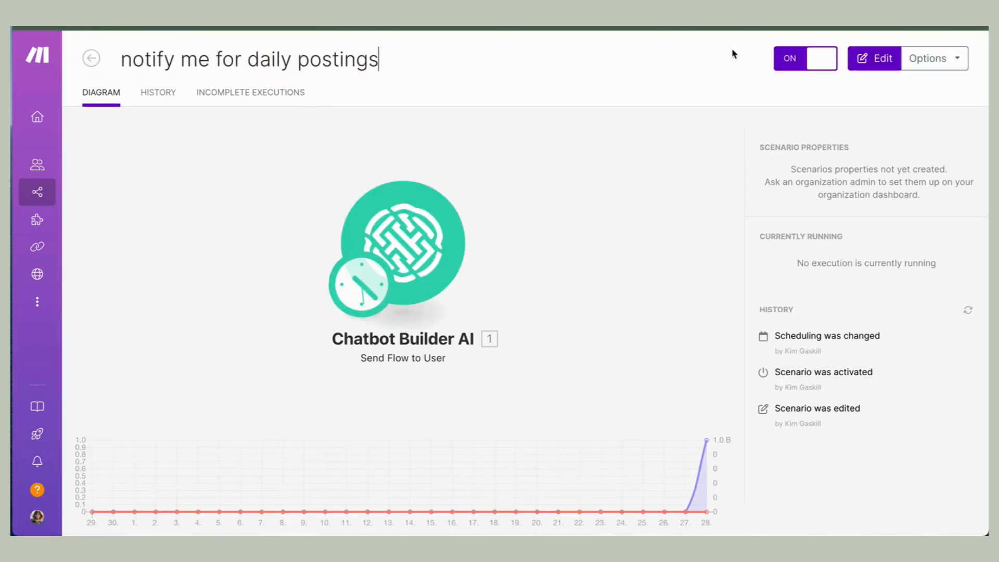
left_click(703, 76)
left_click(568, 64)
left_click(91, 58)
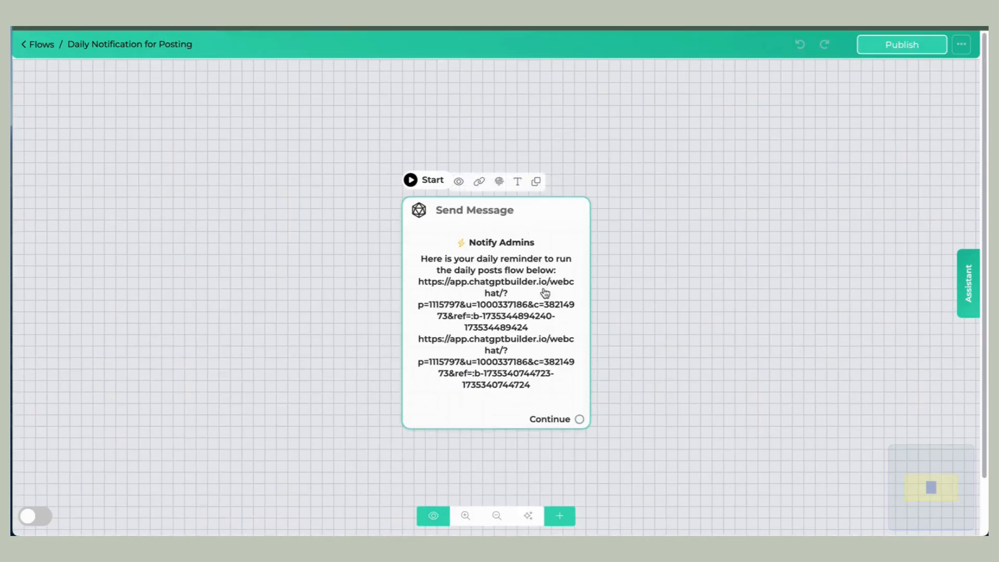
Step: Switch to the Daily Notification for Posting flow and open its Notify Admins message to review the webchat links
left_click(504, 321)
triple_click(166, 298)
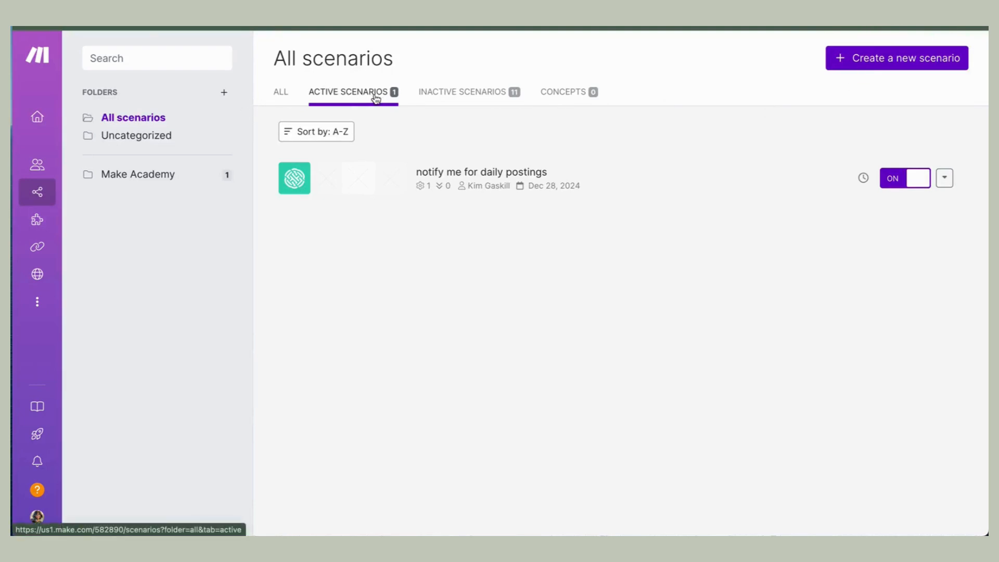
Step: Activate the Chatbot Builder AI to X (formerly Twitter) scenario in Make to run immediately as data arrives, and return to the scenarios list
left_click(280, 94)
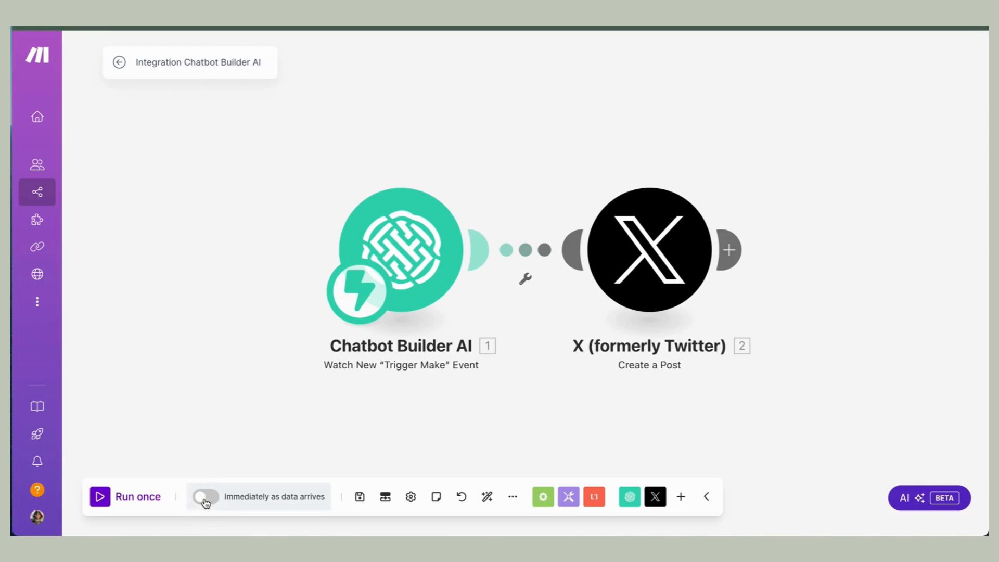
left_click(207, 498)
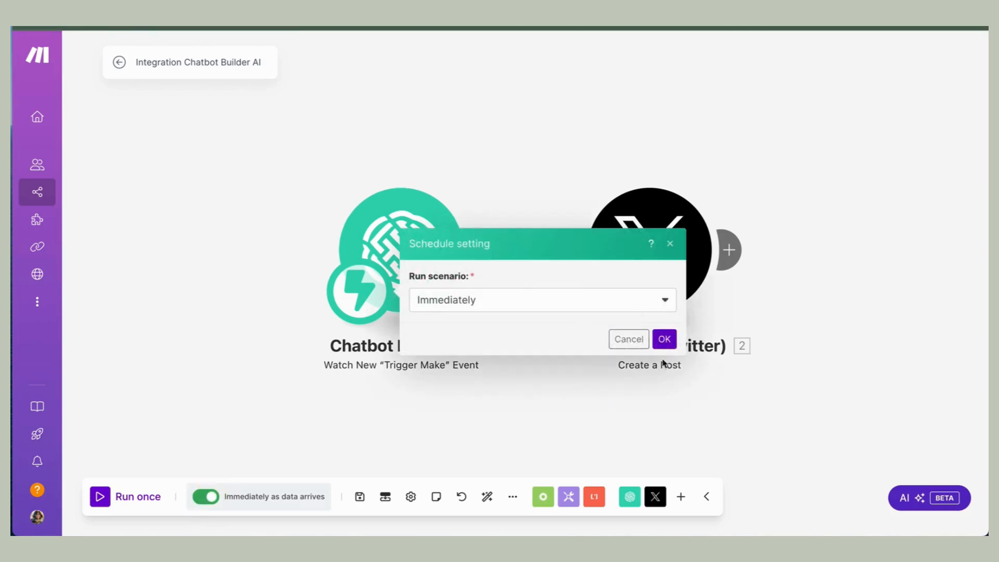
left_click(664, 339)
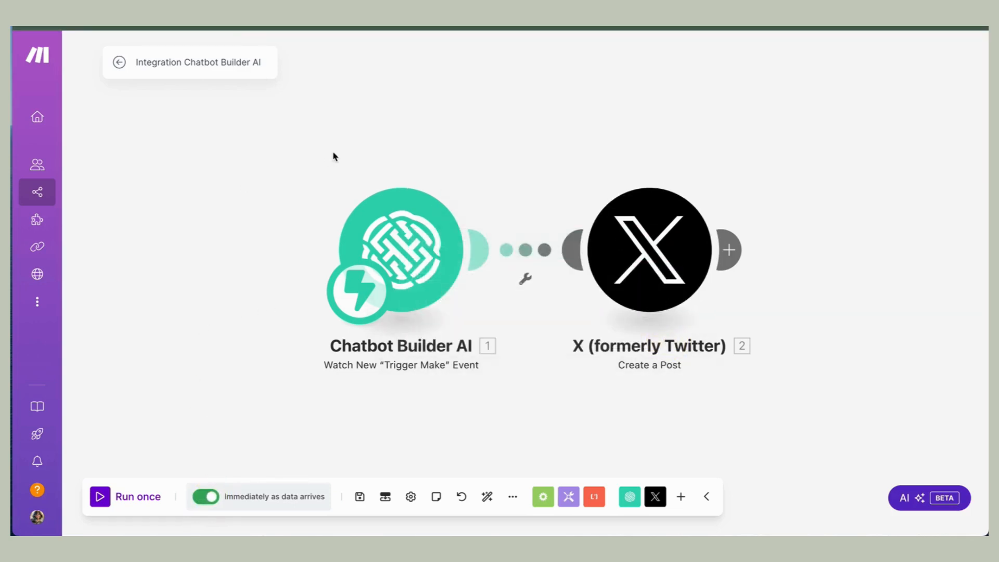
left_click(37, 193)
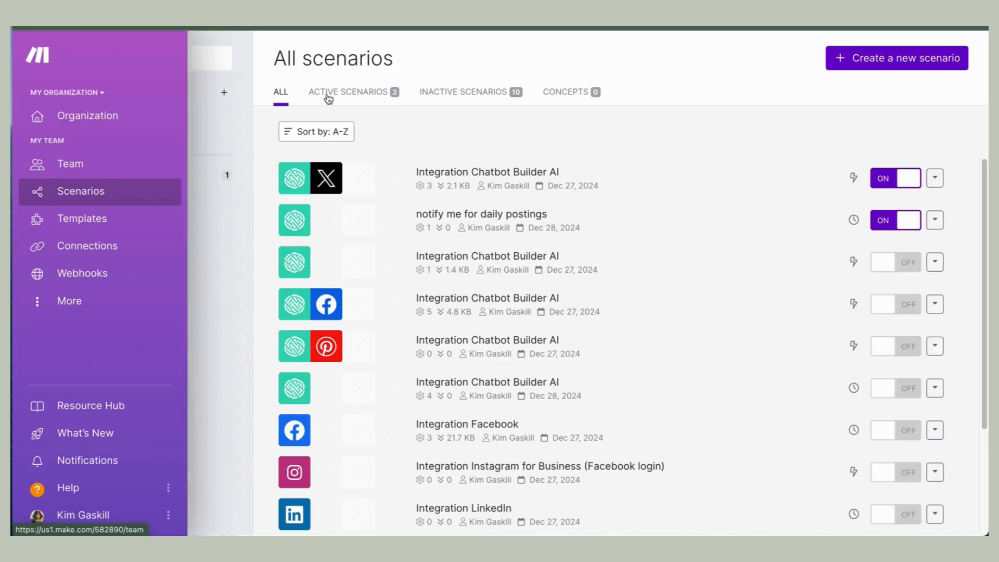
Step: Show only the active scenarios in the Make scenarios list
left_click(362, 96)
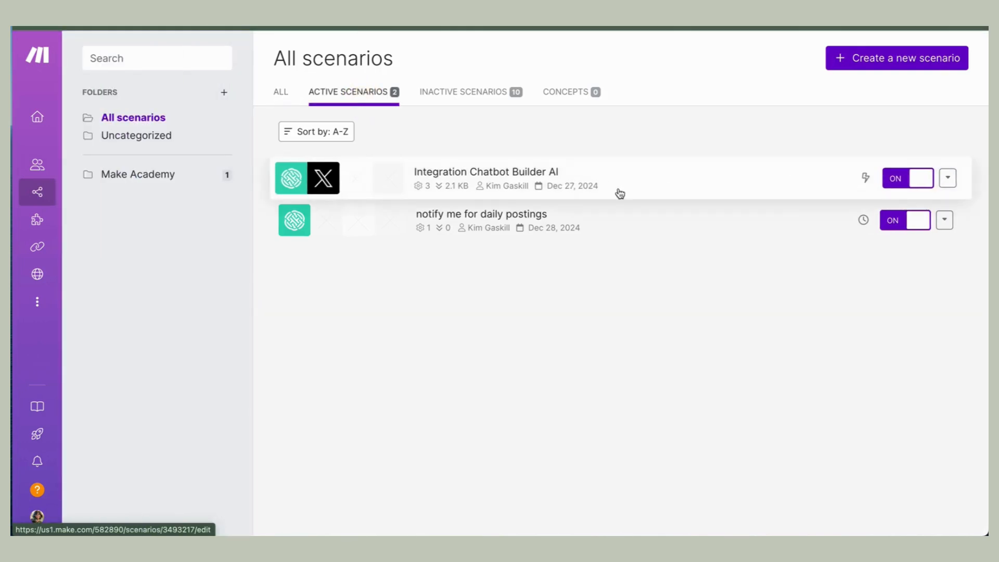
mouse_move(523, 192)
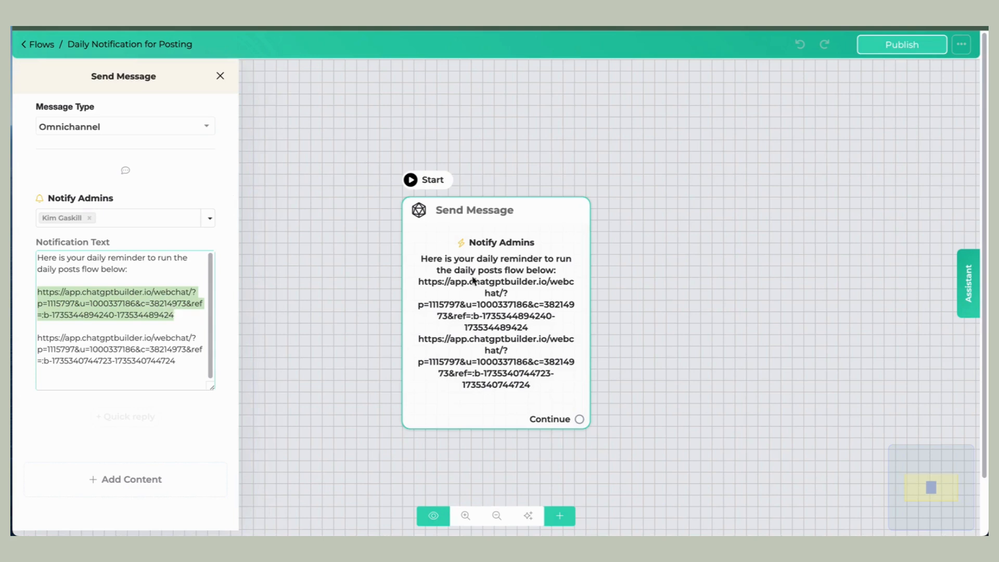
Step: Switch to the Daily Notification for Posting flow, open the notification's first webchat link in a new browser tab, and check the X profile's latest posts
right_click(172, 300)
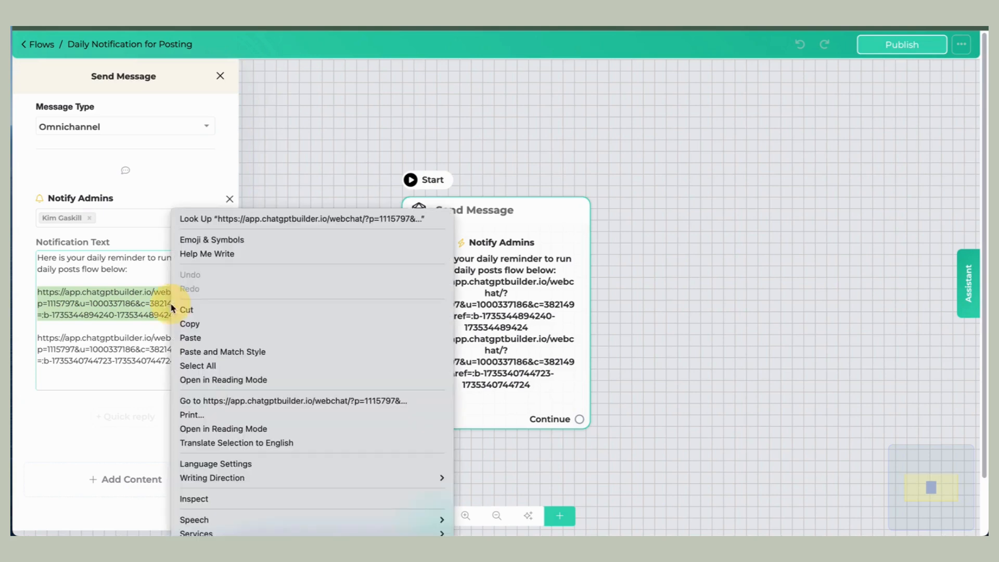
left_click(200, 325)
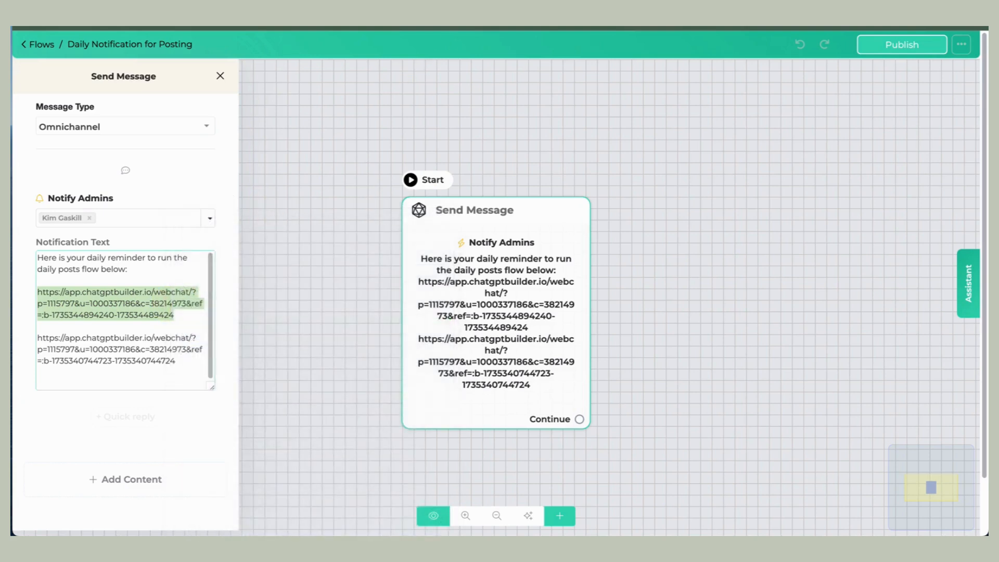
key("super+t")
right_click(359, 13)
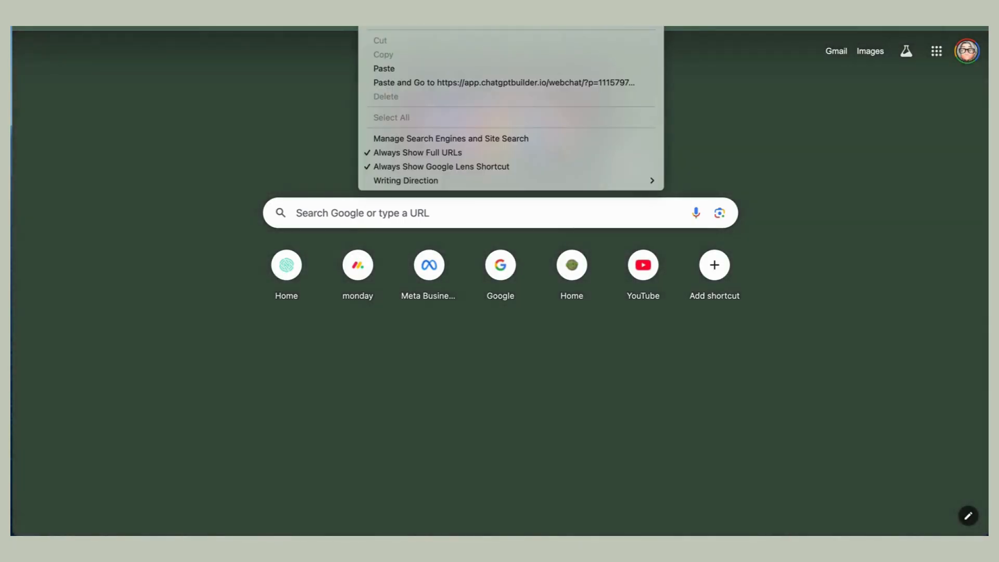
left_click(410, 67)
key("Return")
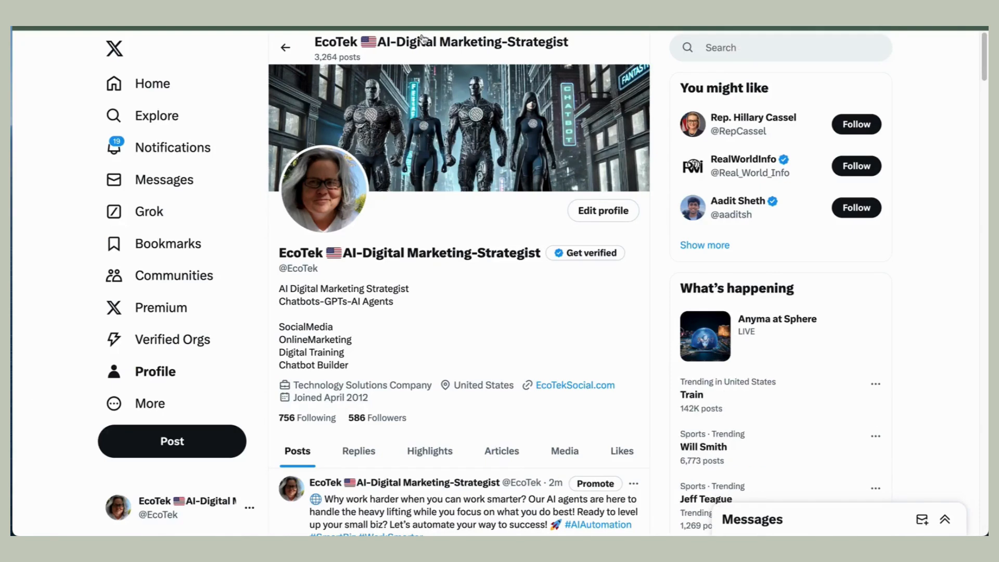
scroll(604, 270, "down", 2)
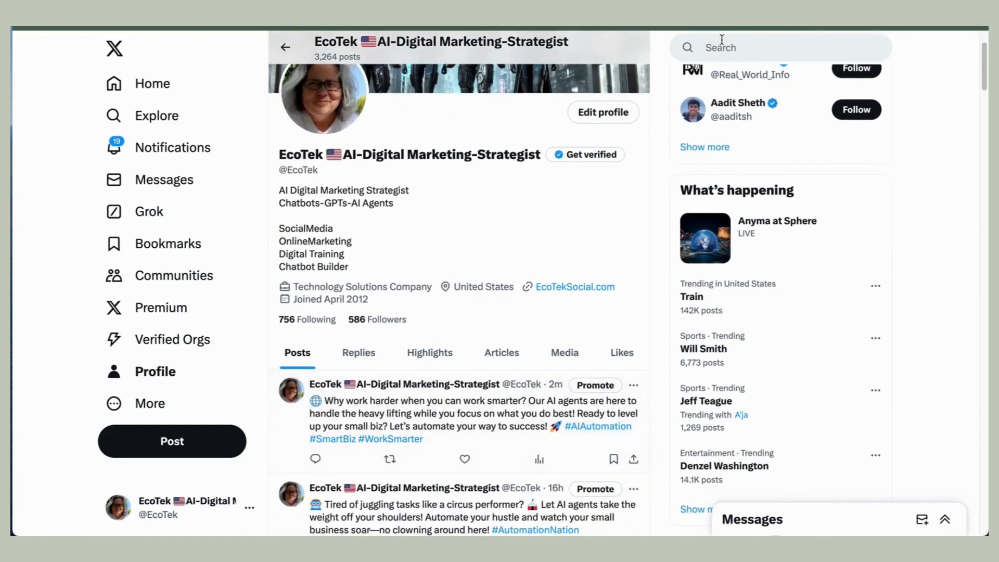
Step: Switch to Make, list all scenarios, and look at the Facebook Pages scenario and the "notify me for daily postings" scenario
left_click(842, 27)
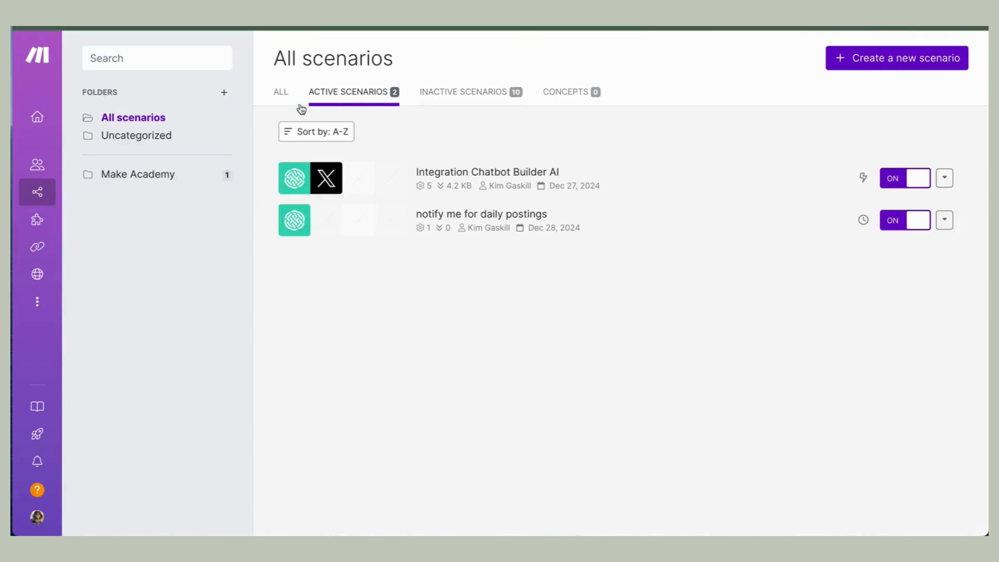
left_click(281, 96)
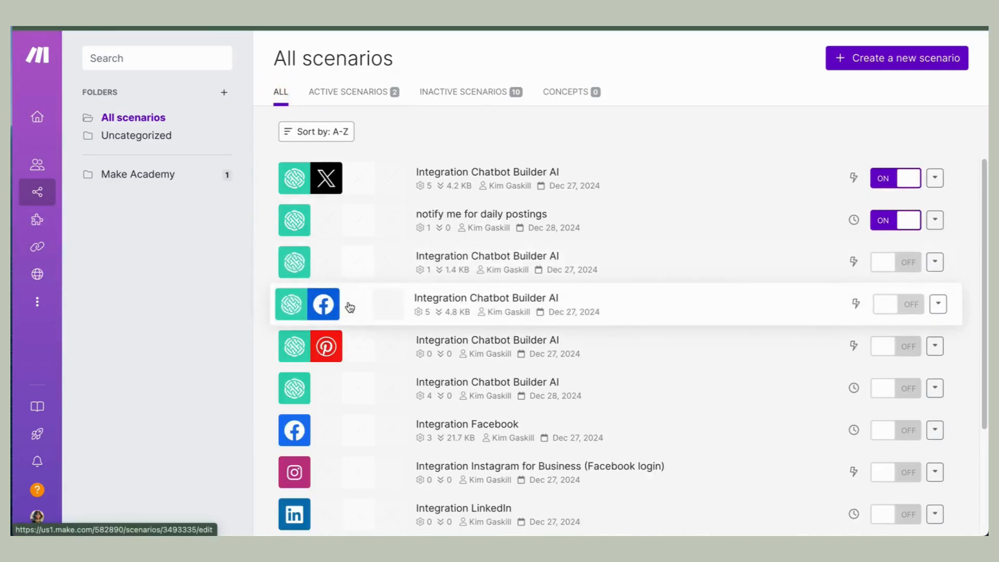
left_click(410, 307)
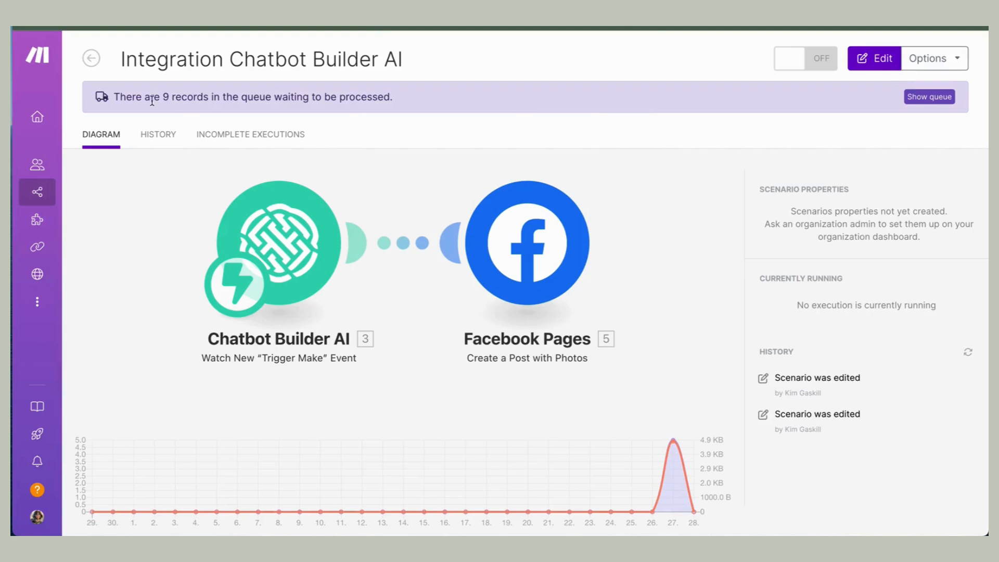
mouse_move(59, 125)
left_click(90, 58)
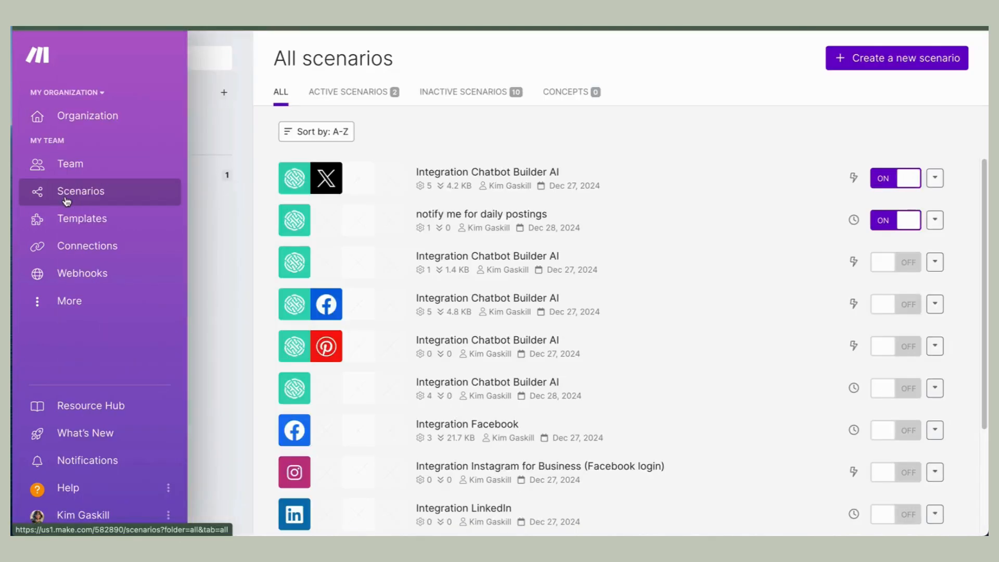
left_click(487, 223)
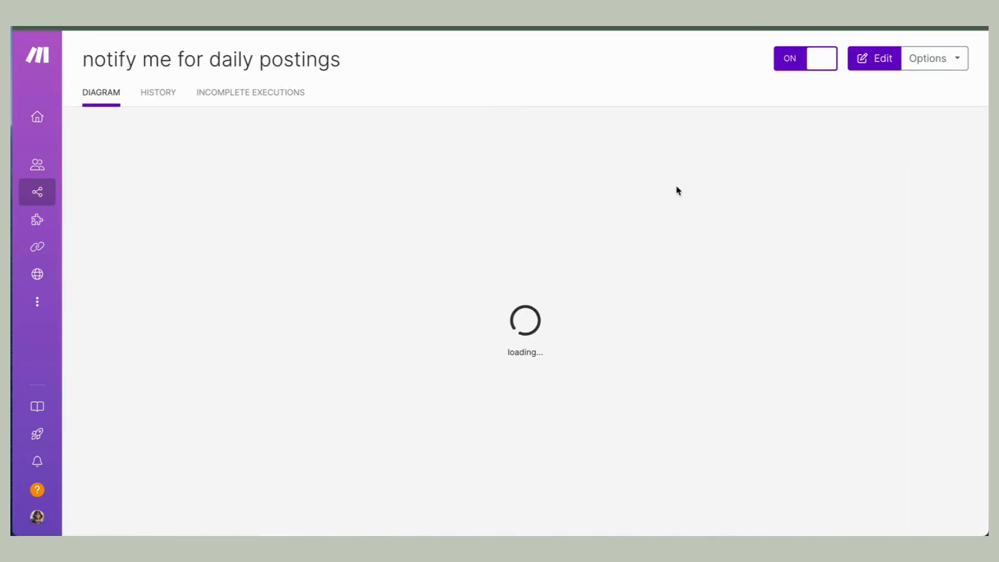
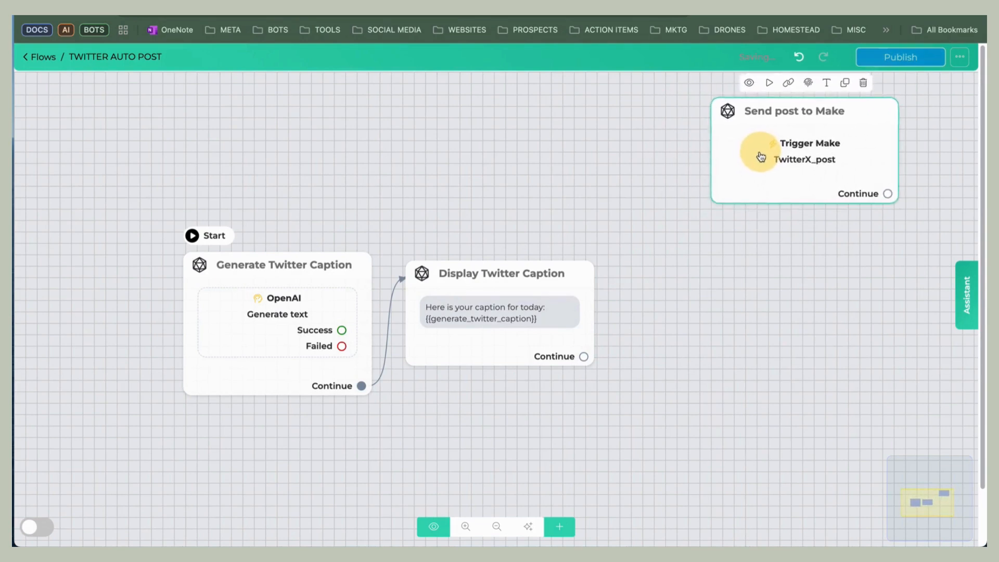
Step: Add three quick replies to the Display Twitter Caption message in the TWITTER AUTO POST flow
left_click(496, 352)
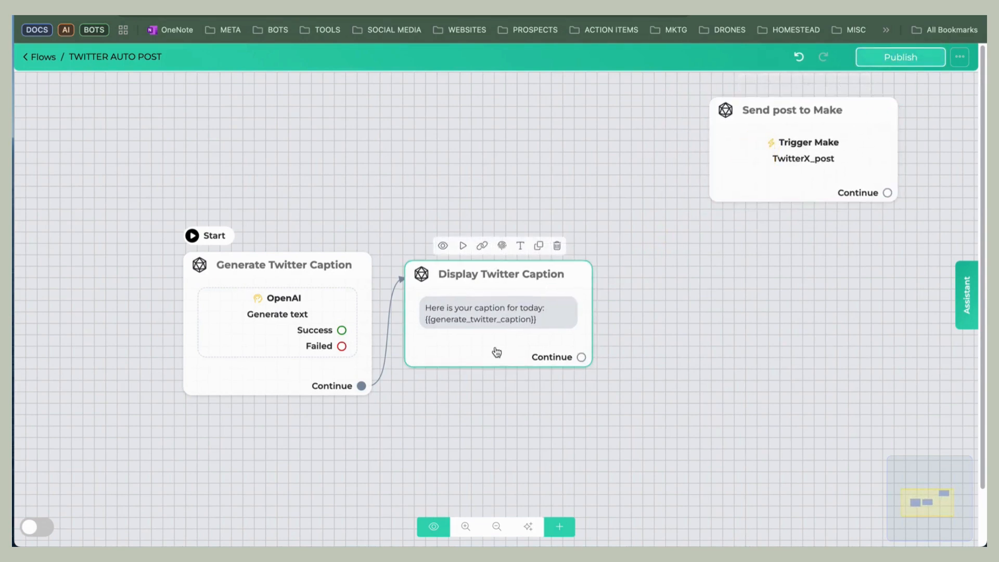
left_click(488, 350)
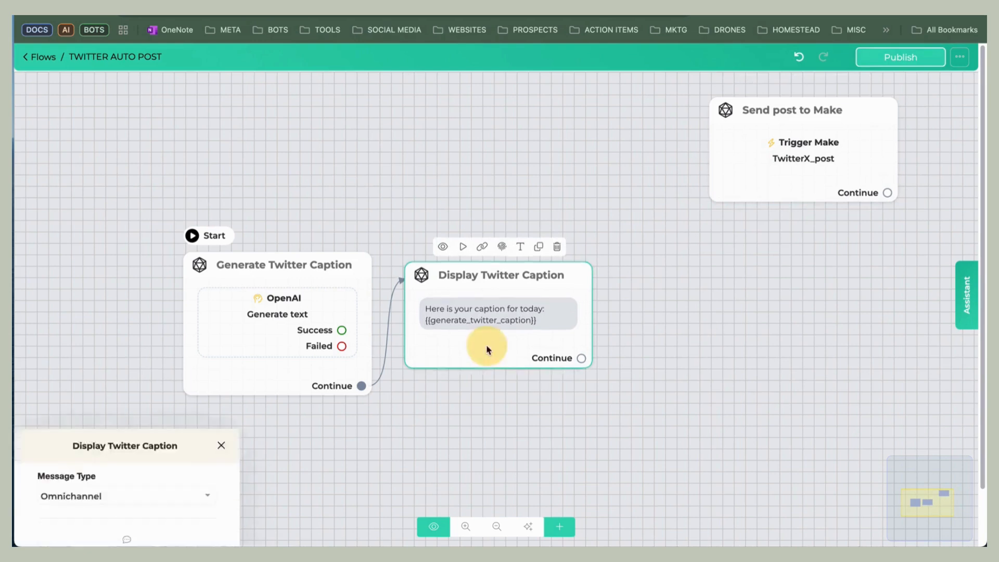
left_click(133, 306)
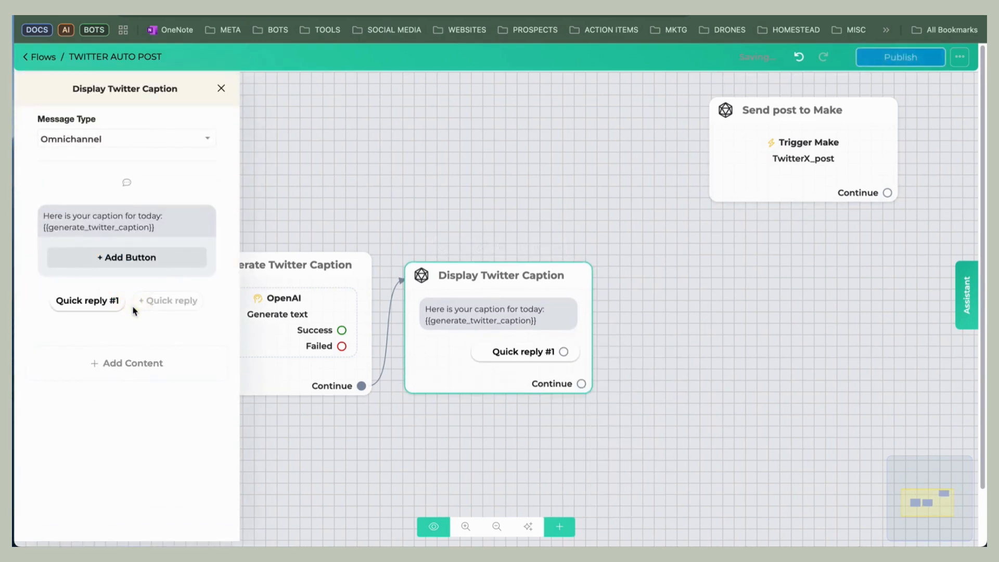
left_click(148, 300)
left_click(136, 325)
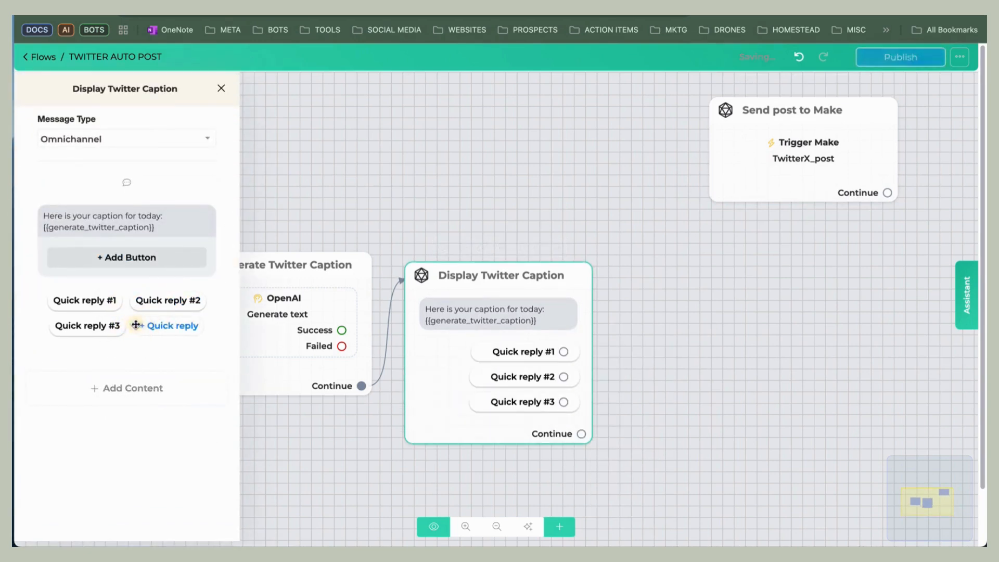
Step: Label the first quick reply "Post Now" and save it
left_click(97, 303)
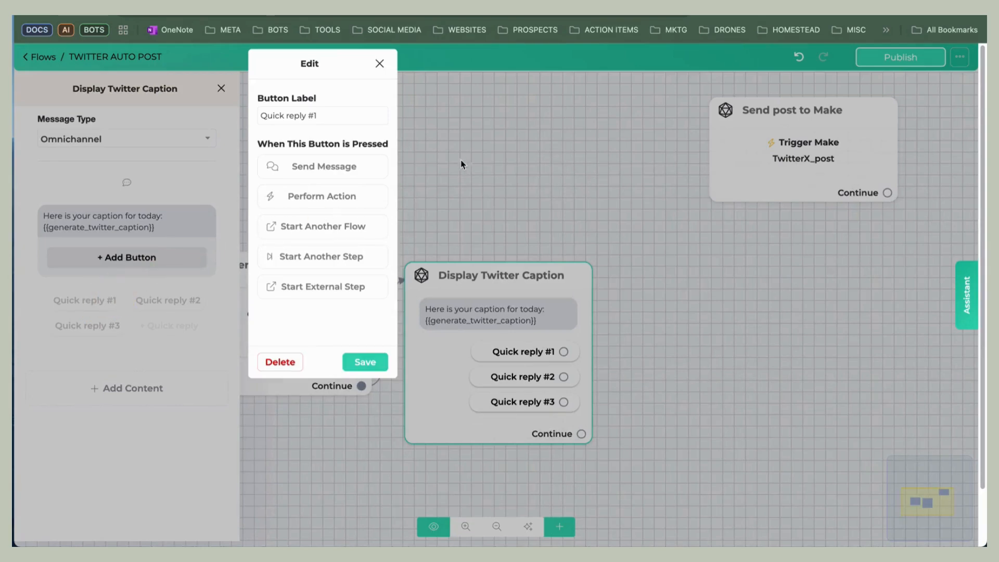
left_click_drag(333, 119, 247, 126)
type("Post")
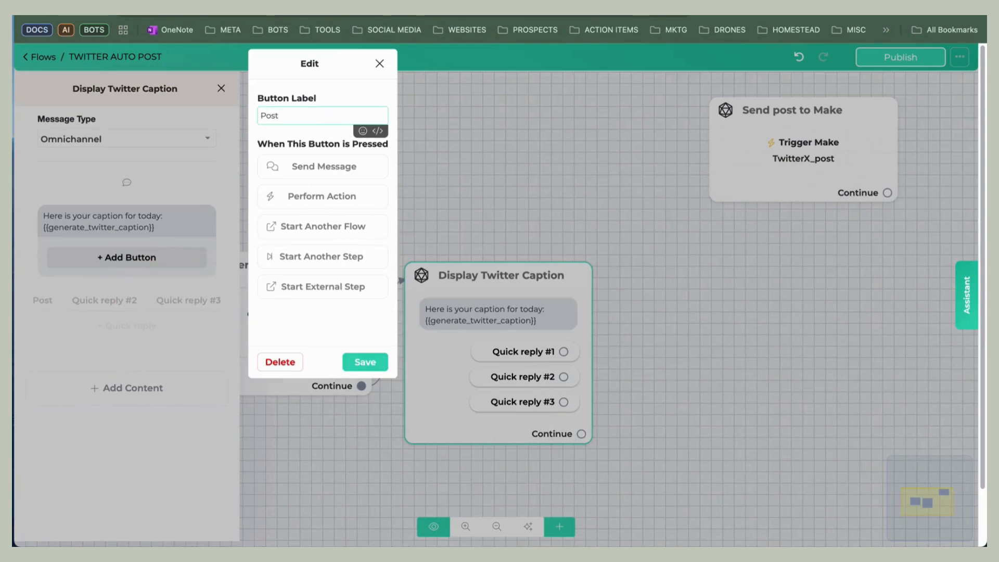
type(" Now")
key("Return")
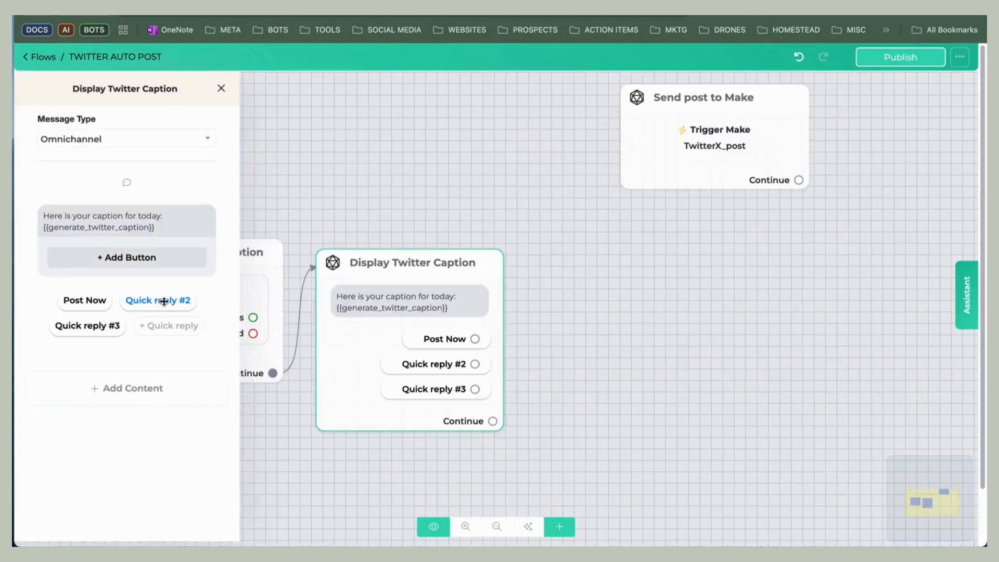
Step: Label the second quick reply "Try Again" and save it
left_click(164, 300)
left_click_drag(336, 119, 225, 120)
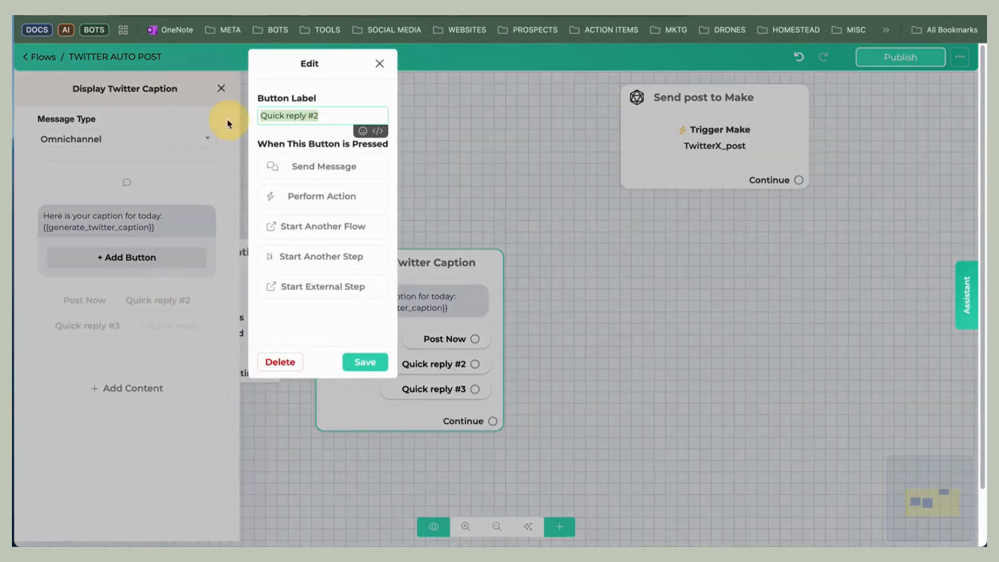
type("Tr")
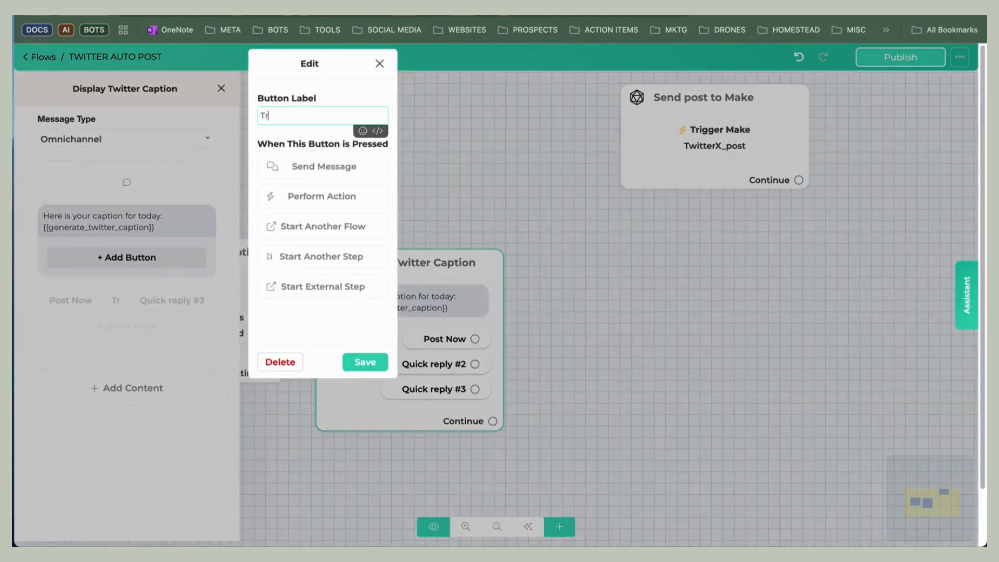
type("y A")
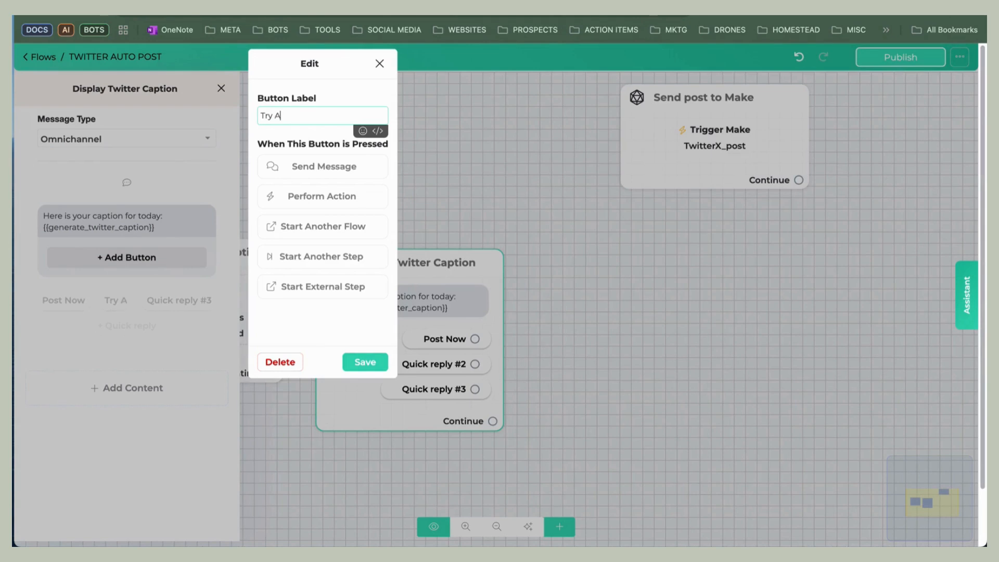
type("gain")
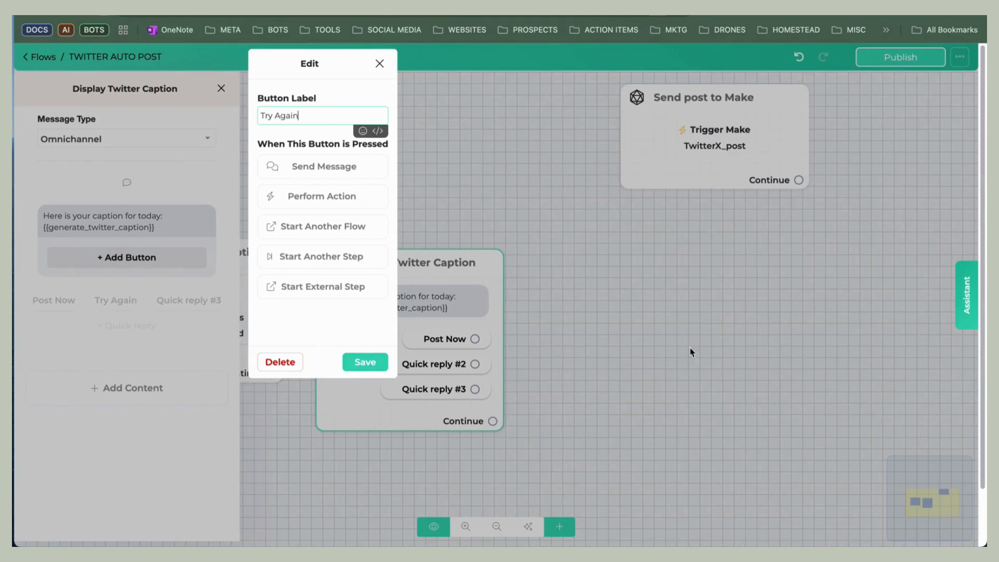
left_click(365, 362)
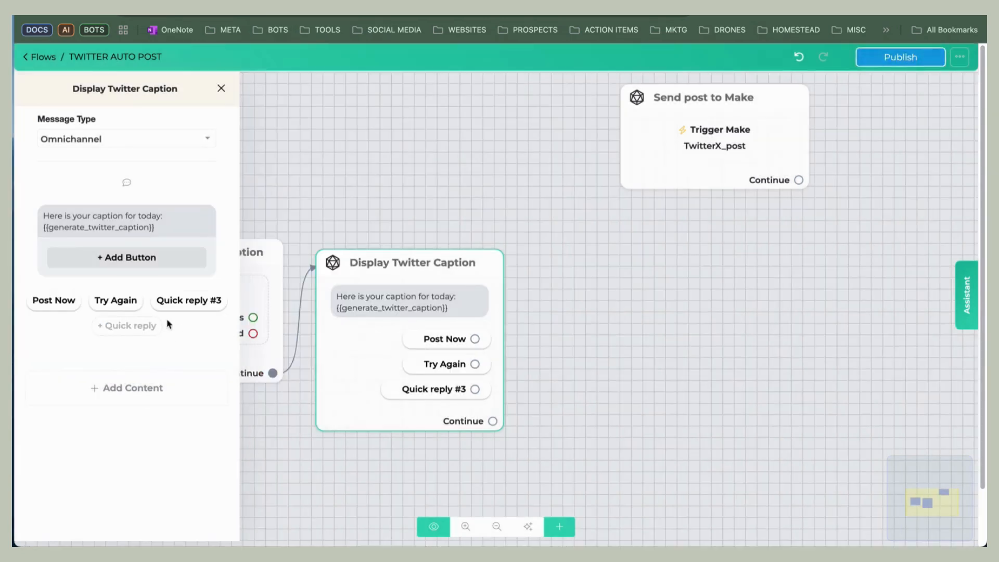
Step: Label the third quick reply "Don't Post Today" and save it
left_click(180, 306)
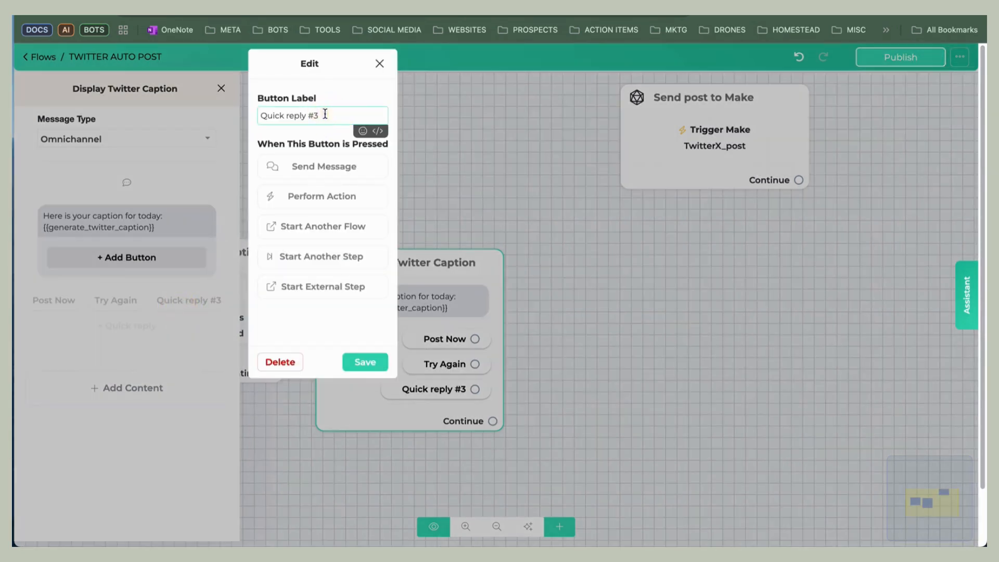
left_click_drag(326, 116, 245, 111)
type("D")
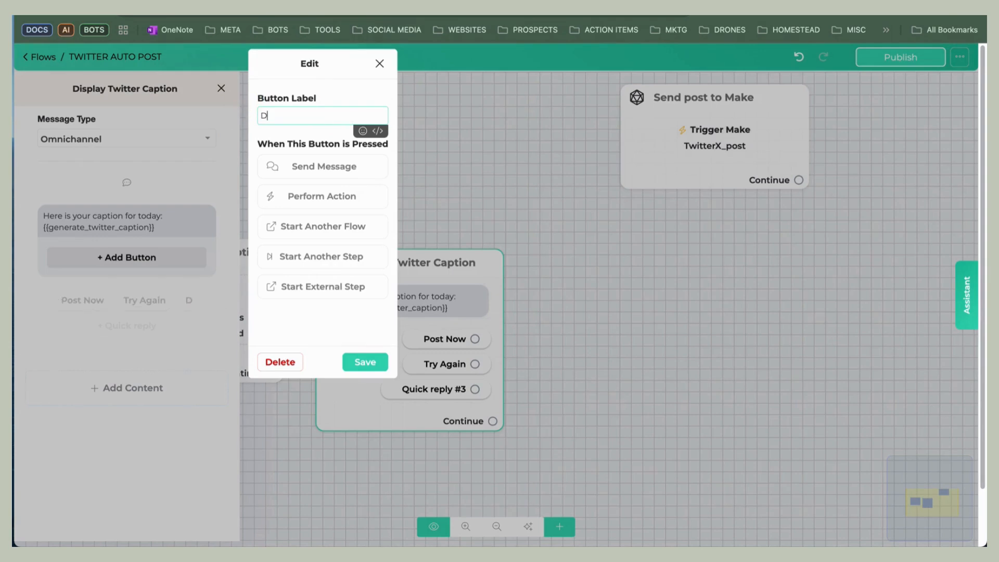
type("on't Pos")
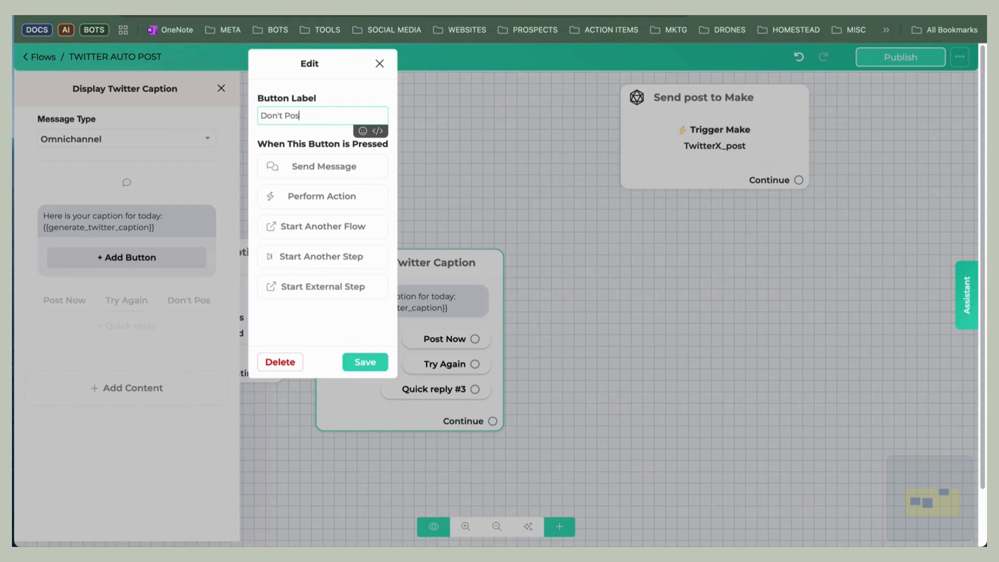
type("t Today")
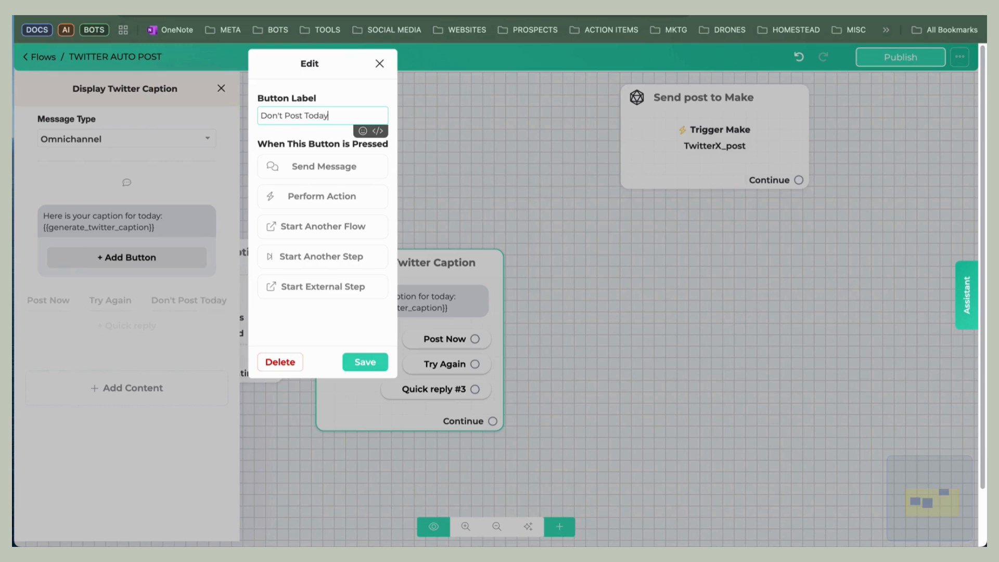
left_click(365, 361)
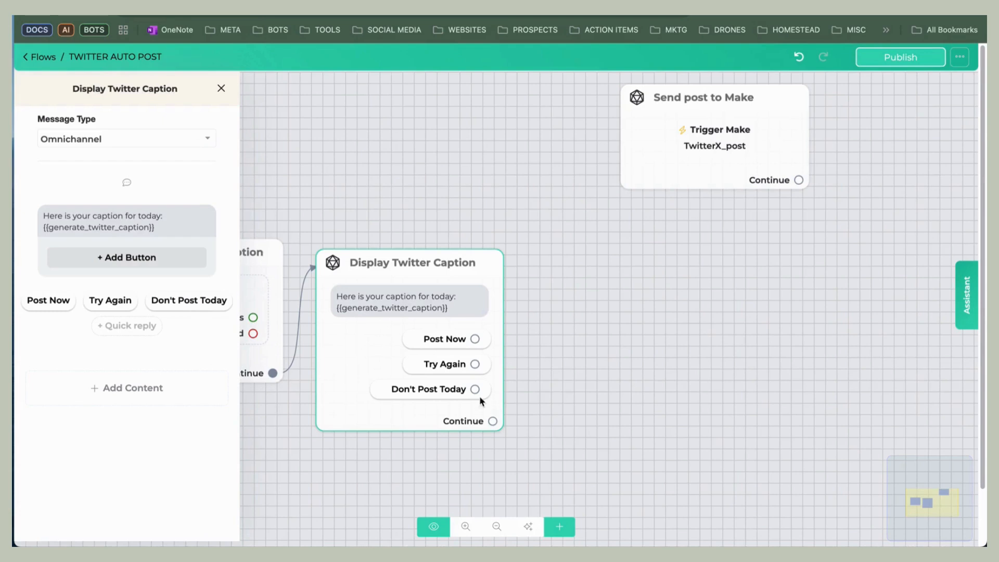
Step: Connect the Don't Post Today reply to a new Send Message step with the text "No post for today . Thanks."
left_click_drag(475, 390, 570, 462)
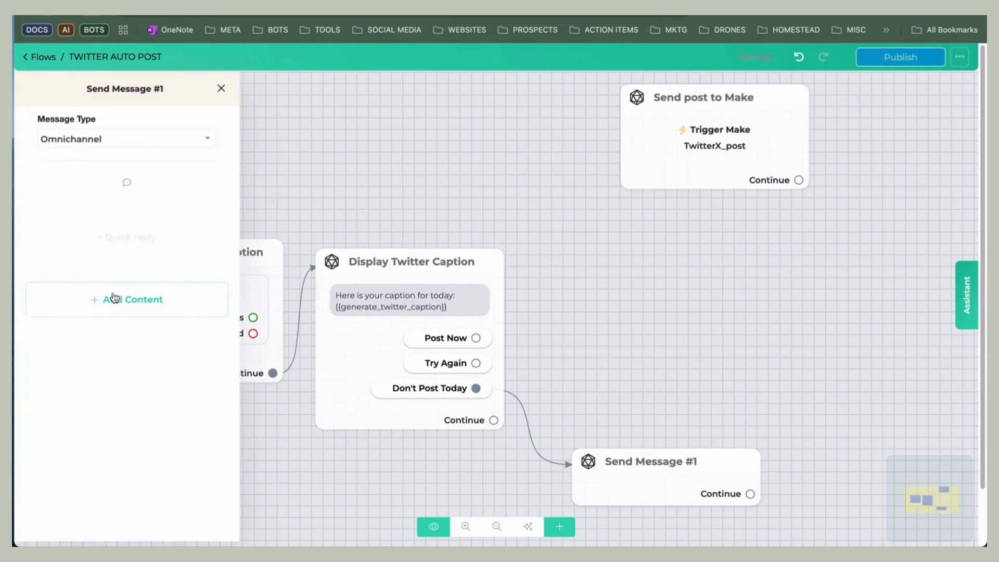
left_click(111, 299)
left_click(82, 333)
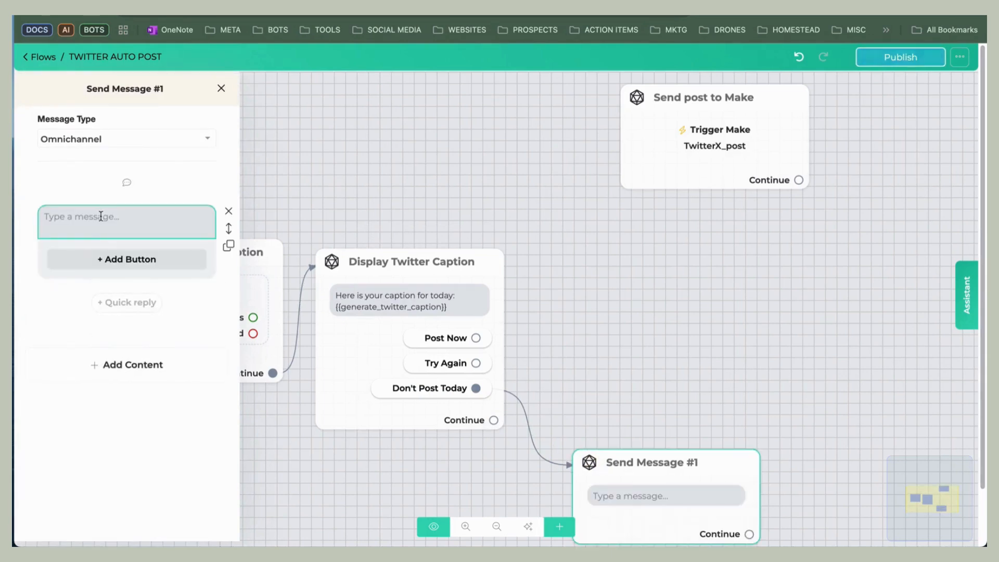
type("No pos")
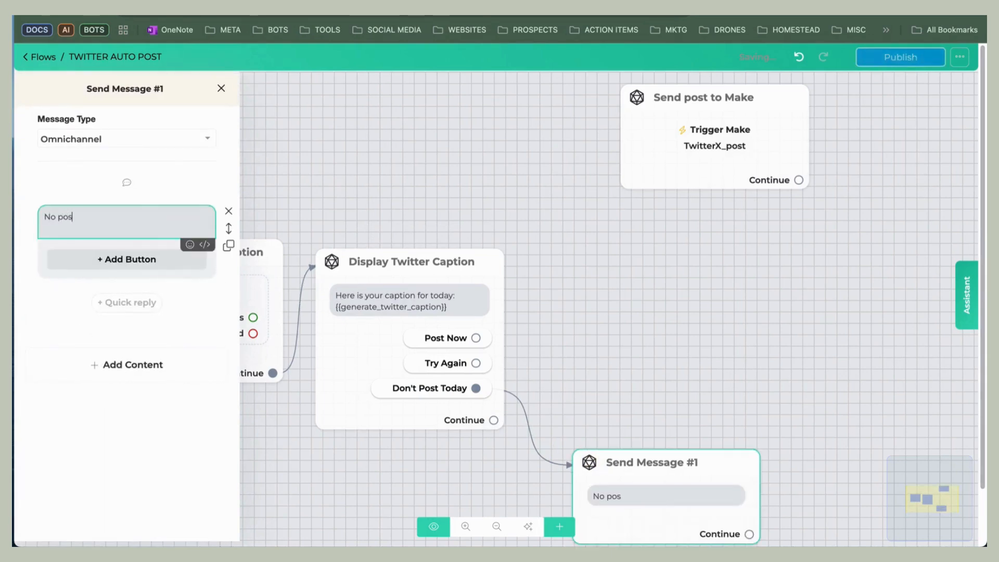
type("t for today . Thanks.")
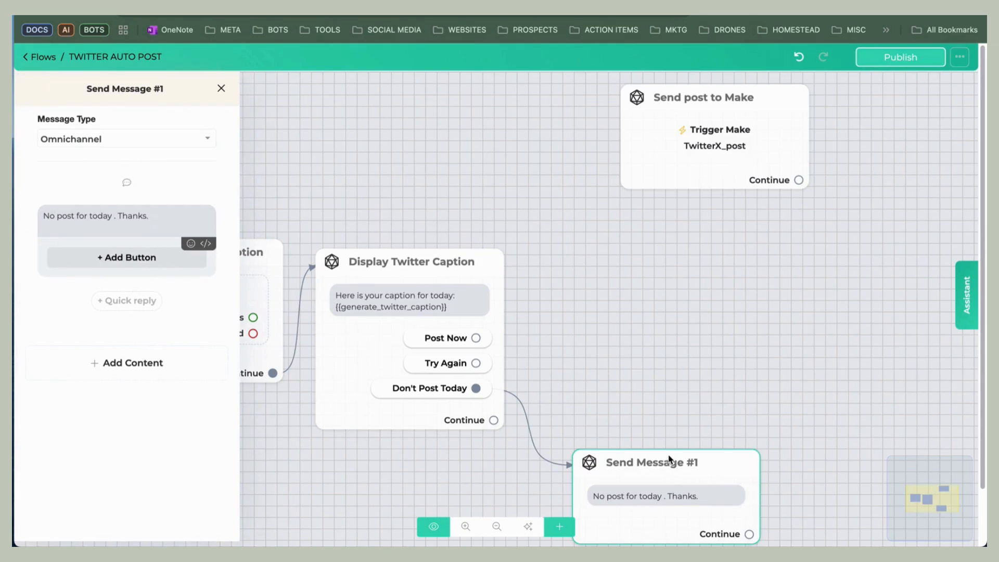
left_click(674, 419)
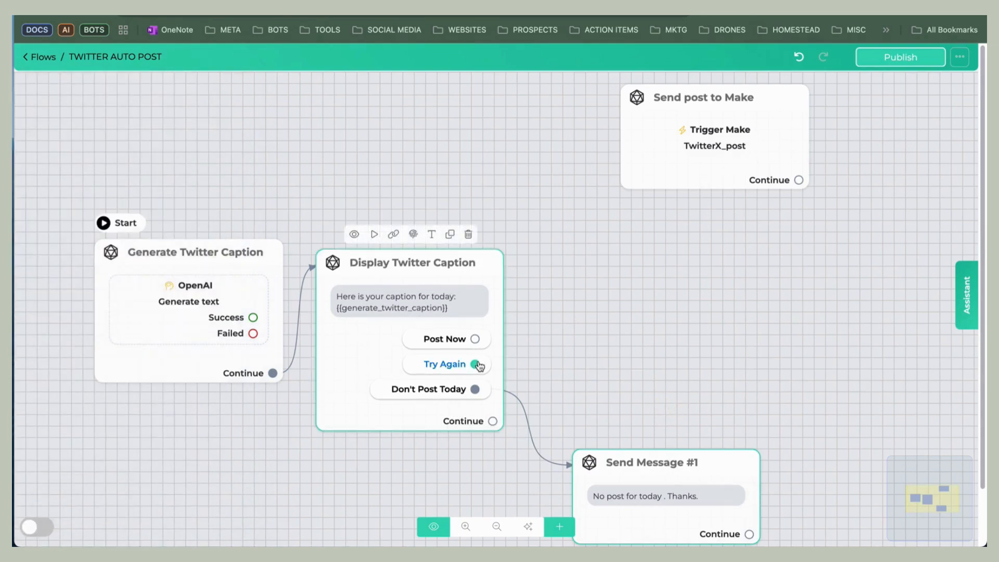
Step: Connect the Post Now reply to the Send post to Make step and Try Again to a new Send Message step
left_click_drag(474, 338, 630, 162)
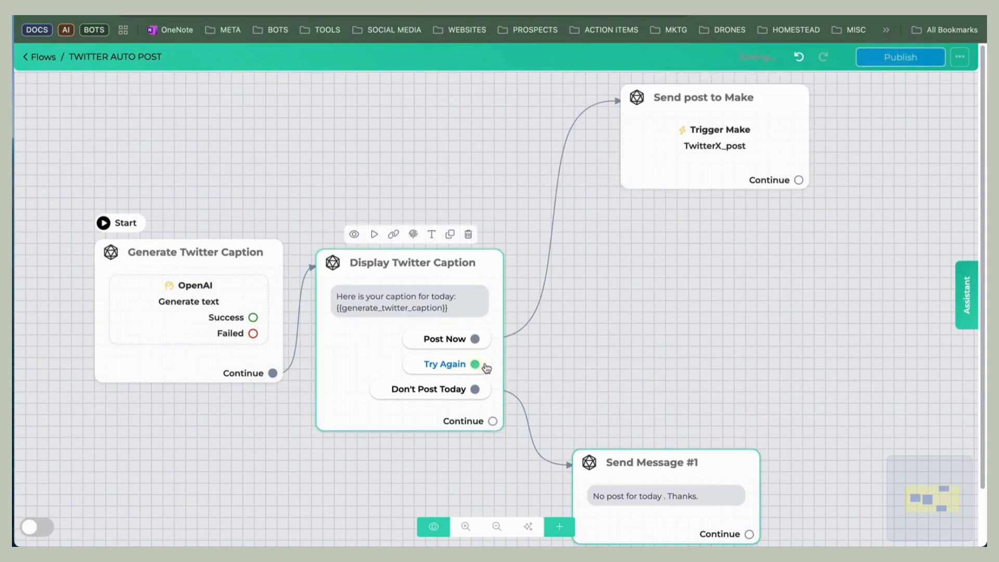
left_click_drag(486, 368, 607, 335)
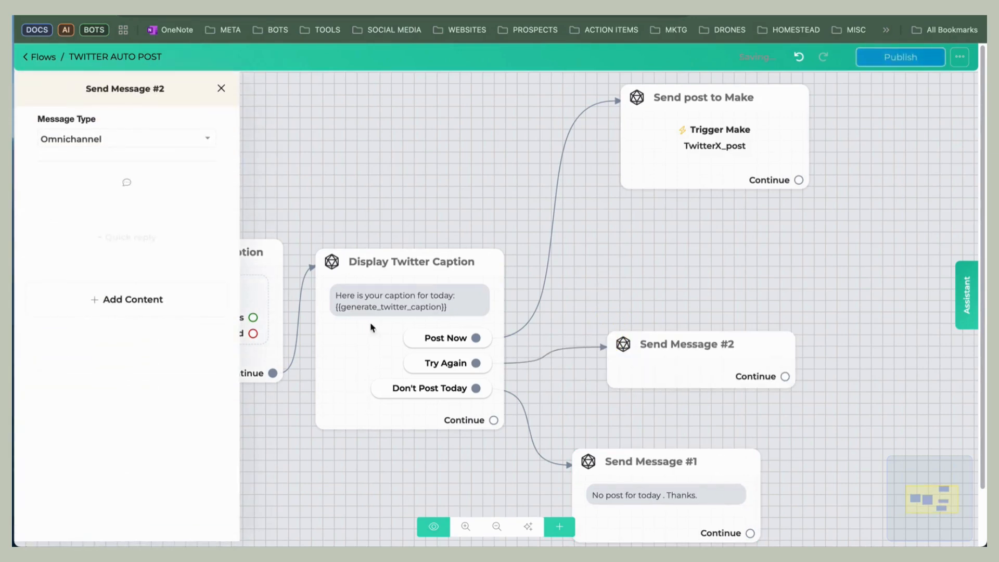
Step: Add a Get User Data block to the new message step, asking "I am happy to make any adjustments. Just tell me what you want changed:"
left_click(130, 302)
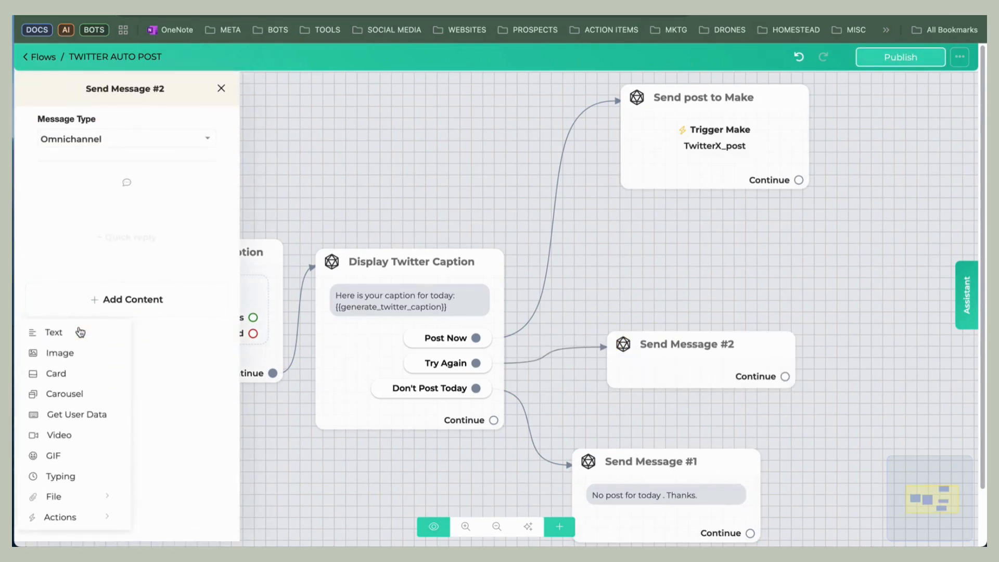
left_click(89, 414)
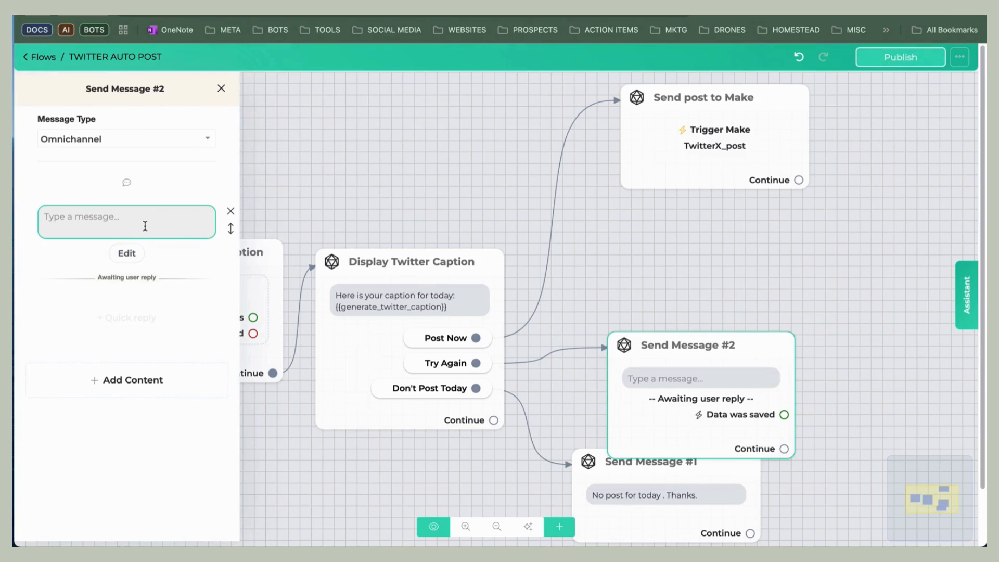
left_click(66, 215)
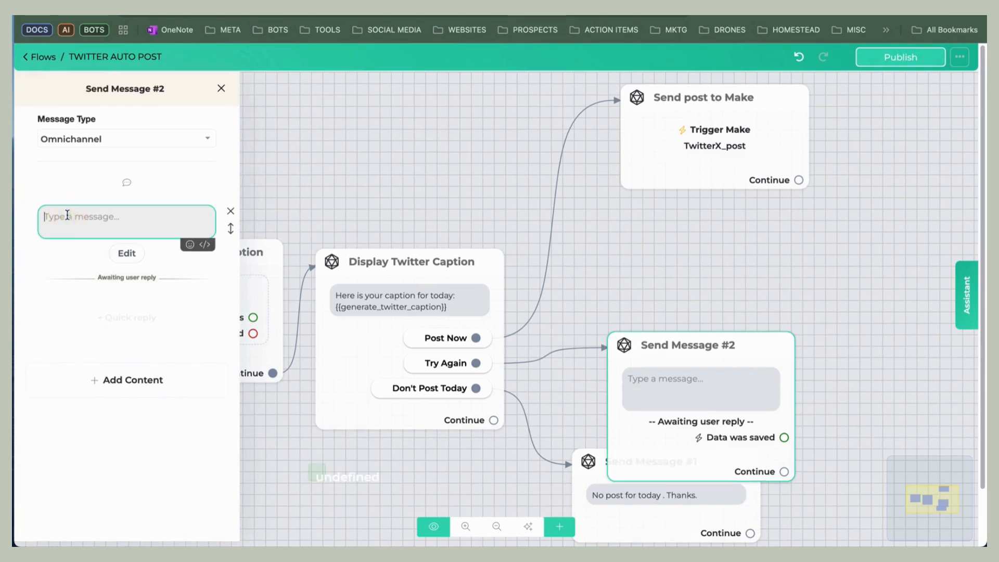
right_click(67, 213)
left_click(137, 319)
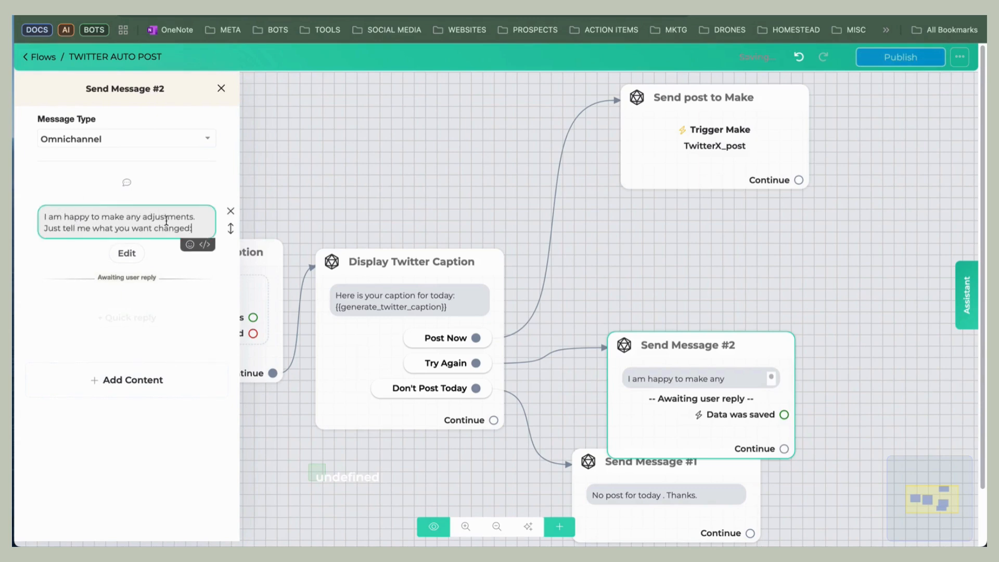
Step: Set the user data reply type to Text and save the response to a new custom field named feedback_postinfo
left_click(126, 254)
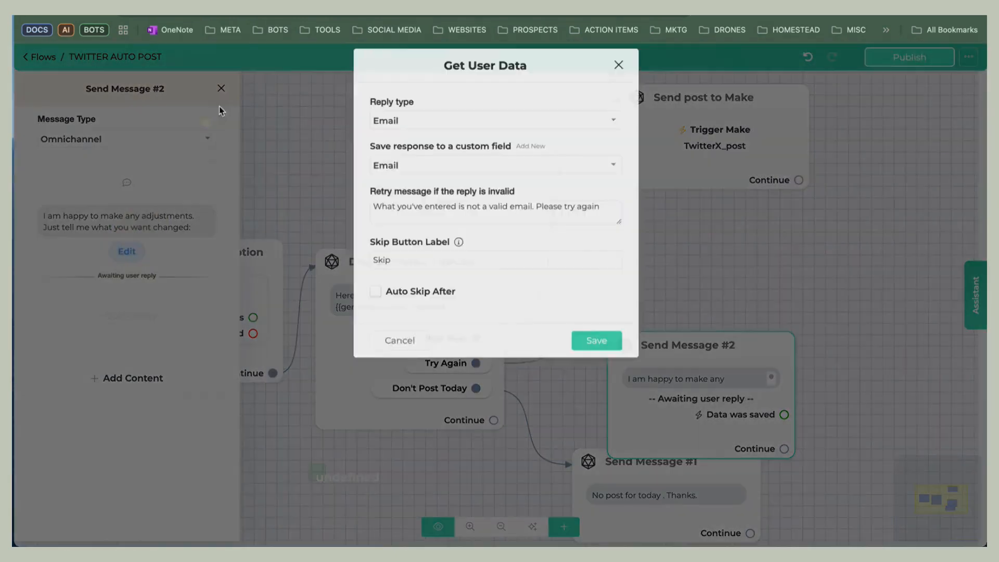
left_click(387, 136)
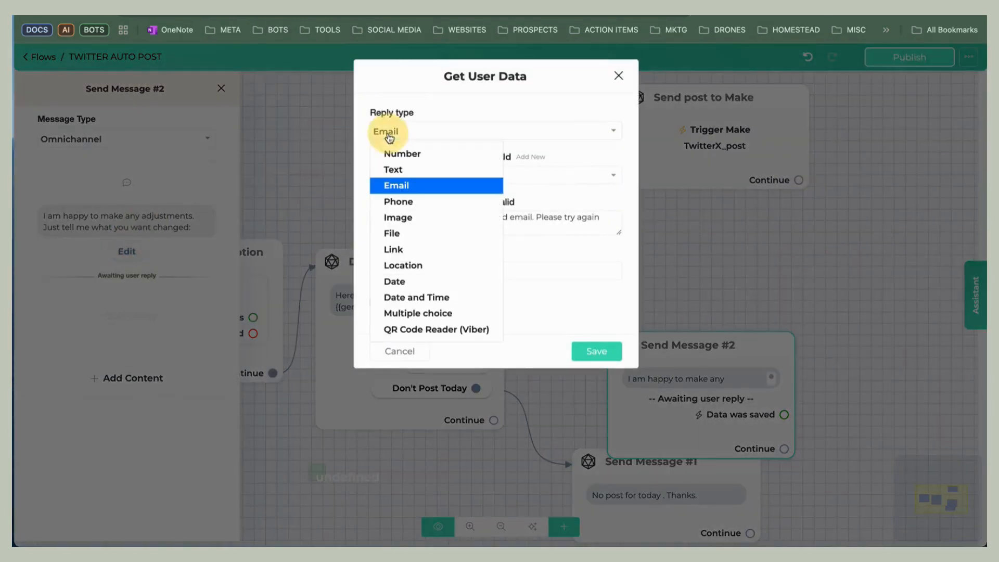
left_click(406, 167)
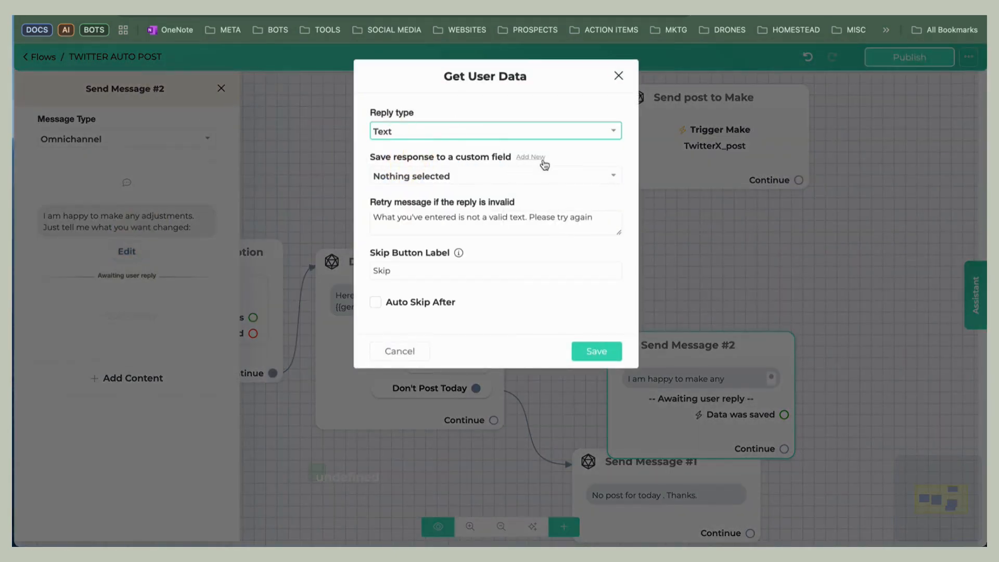
left_click(535, 157)
left_click(413, 140)
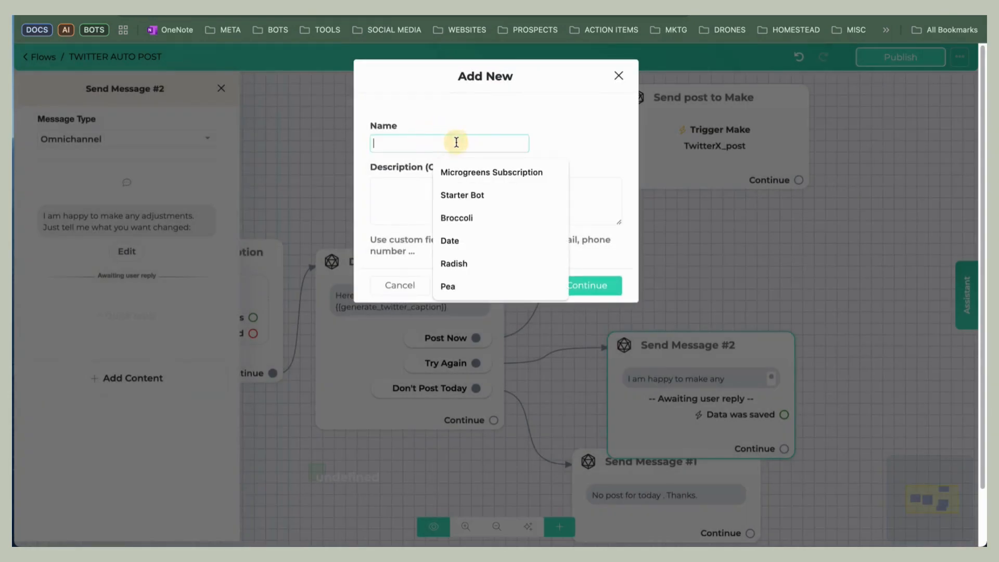
type("feedback_postinfo")
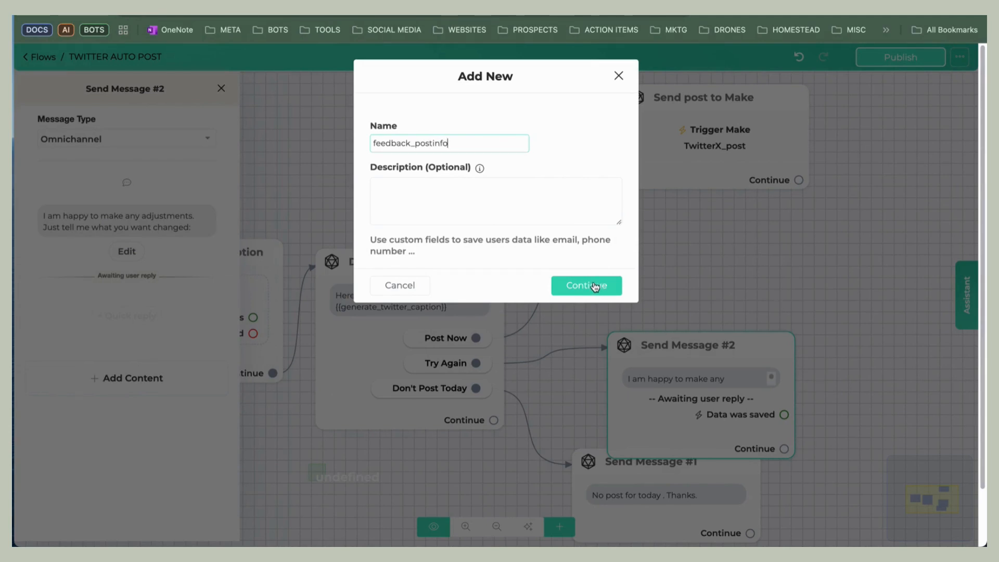
left_click(595, 286)
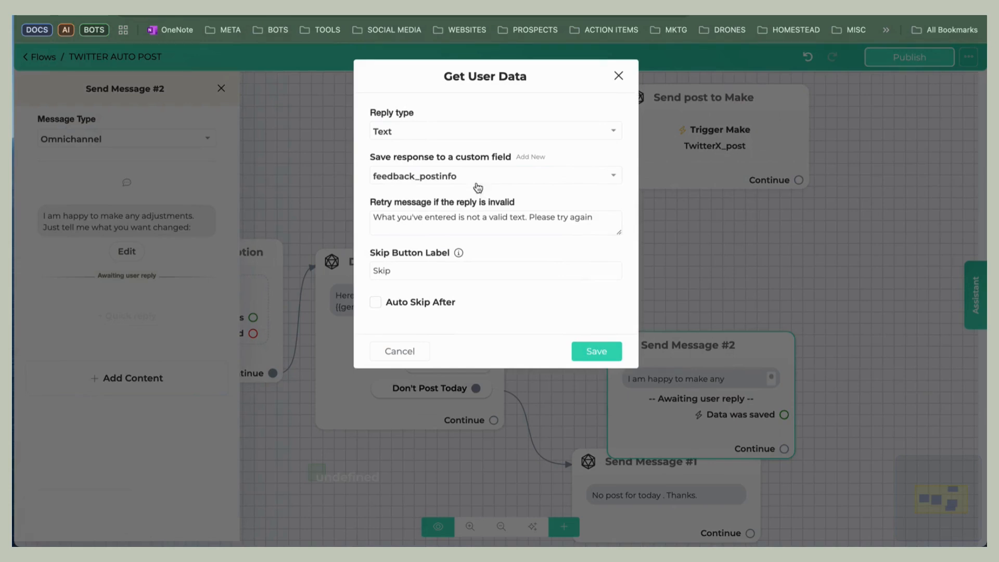
Step: Rename the Try Again message step as "feedback"
left_click(701, 333)
left_click(720, 314)
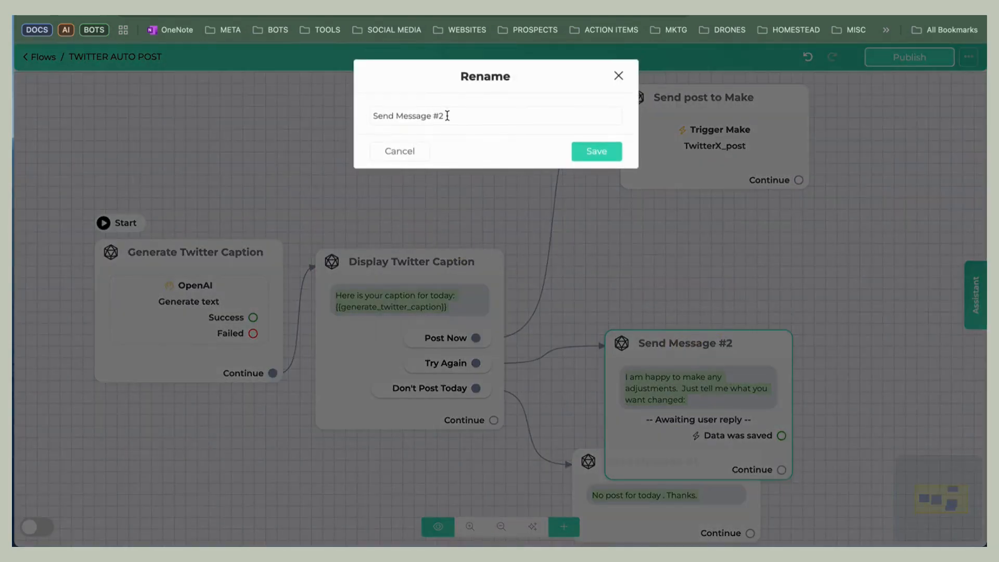
left_click_drag(447, 116, 314, 117)
type("feedback")
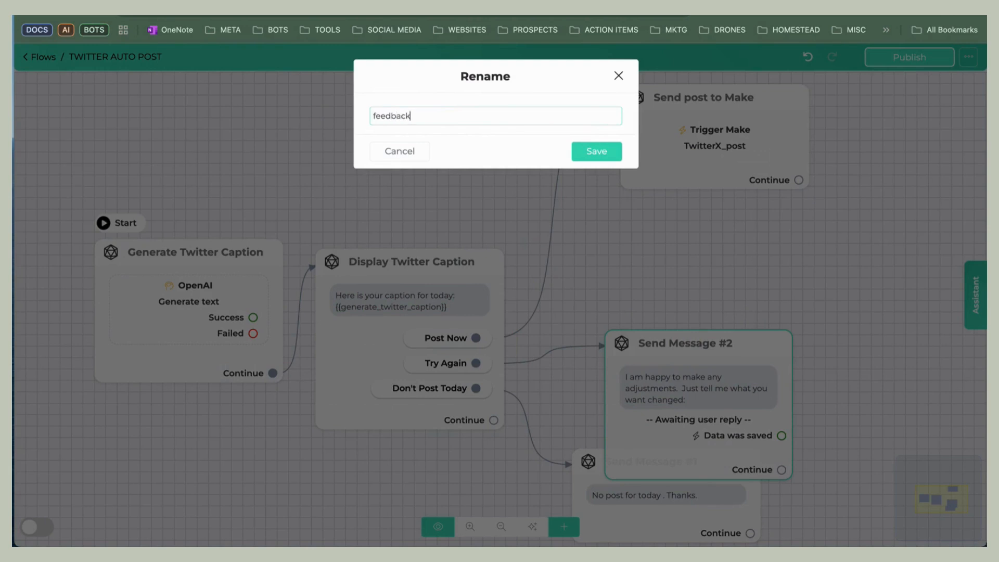
key("Return")
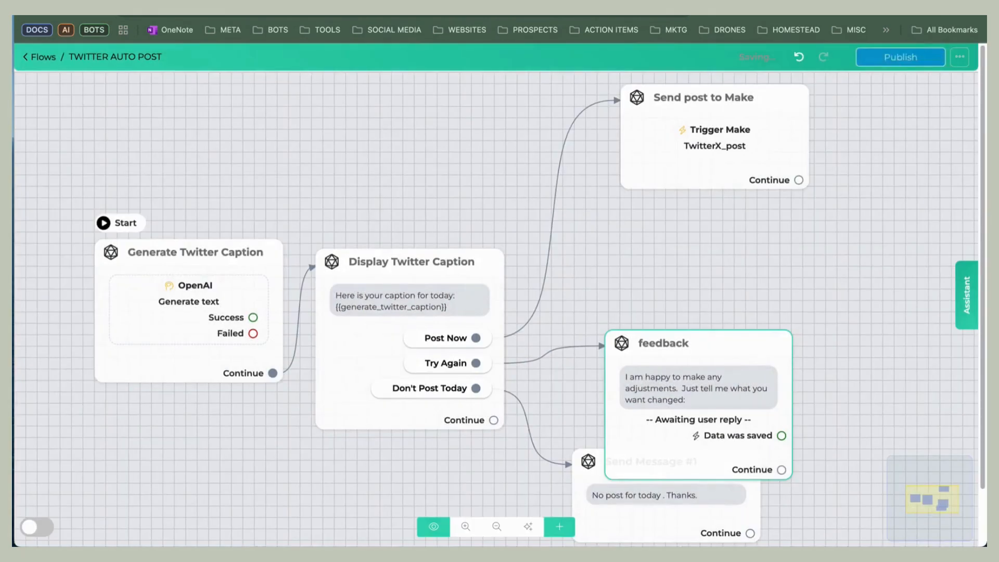
Step: Move the feedback step clear of Send Message #1 and connect its Continue output back to the Generate Twitter Caption step
left_click_drag(672, 345, 697, 286)
left_click(680, 287)
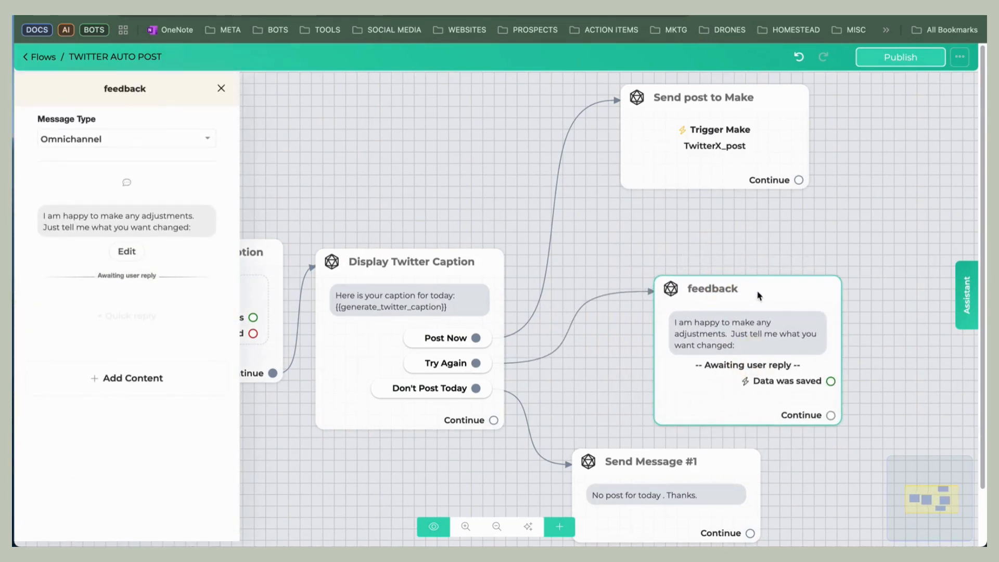
left_click(843, 423)
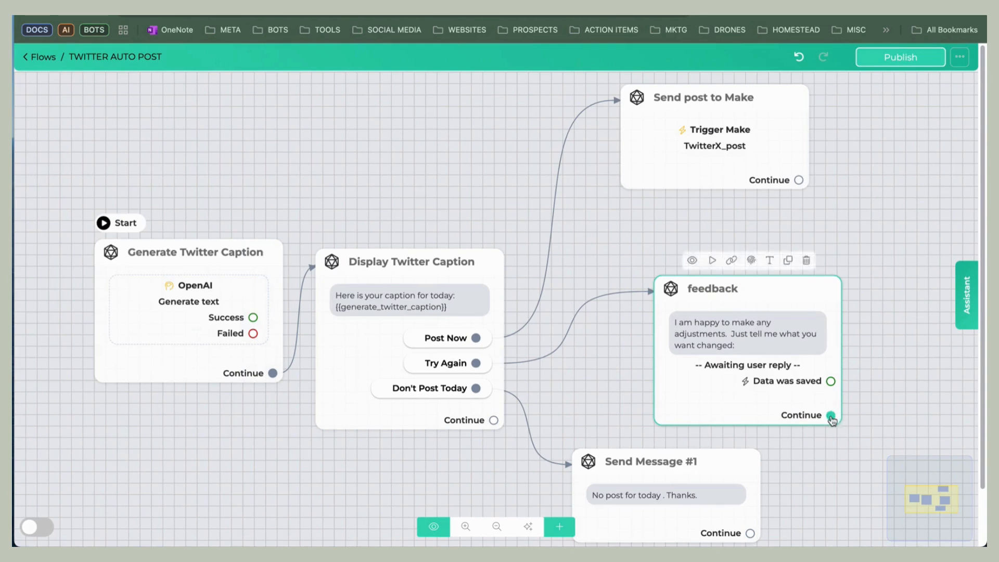
left_click_drag(831, 415, 137, 338)
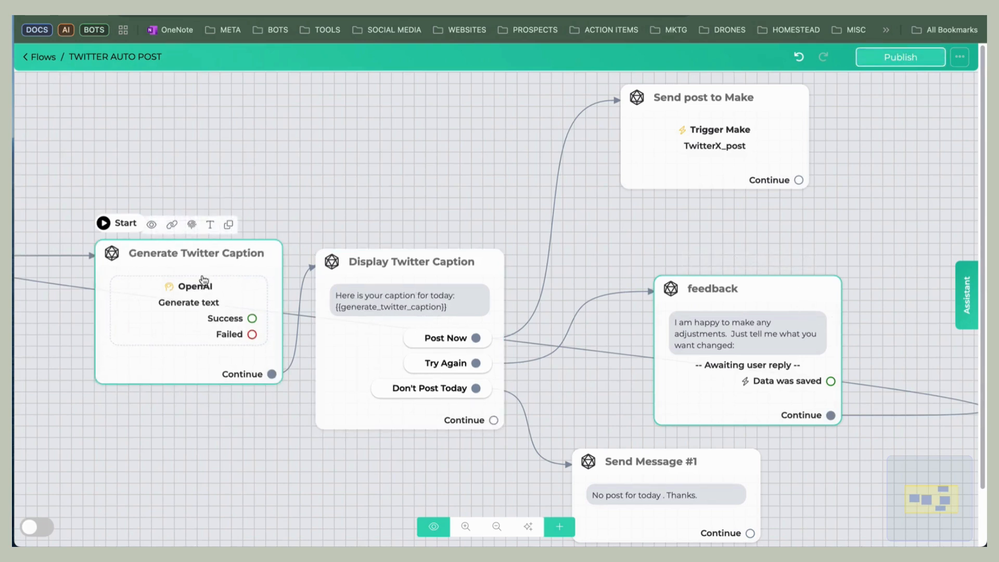
Step: Append "If feedback provided, it will be in {{feedback_postinfo}}" to the OpenAI user message in Generate Twitter Caption and save the action
left_click(206, 291)
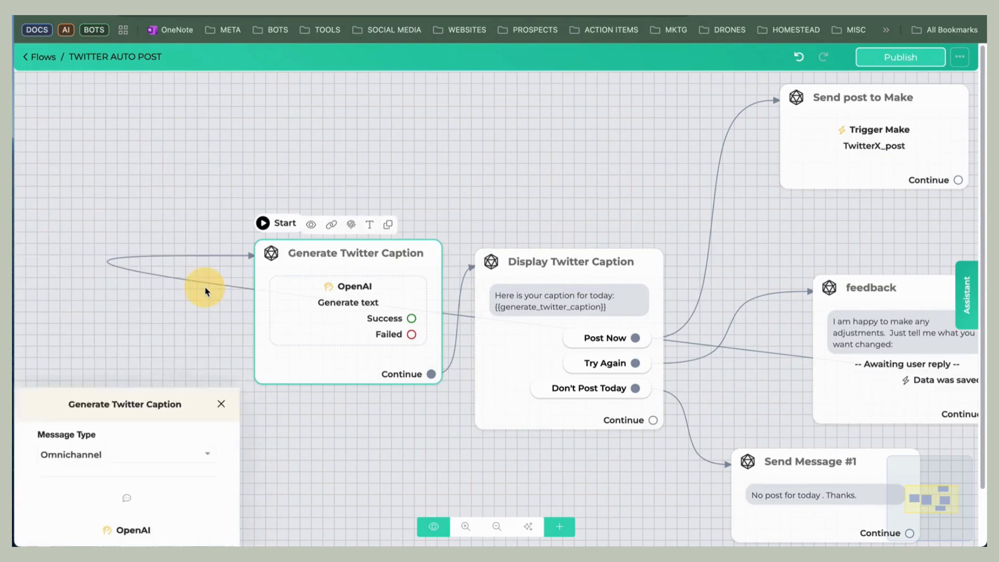
left_click(117, 215)
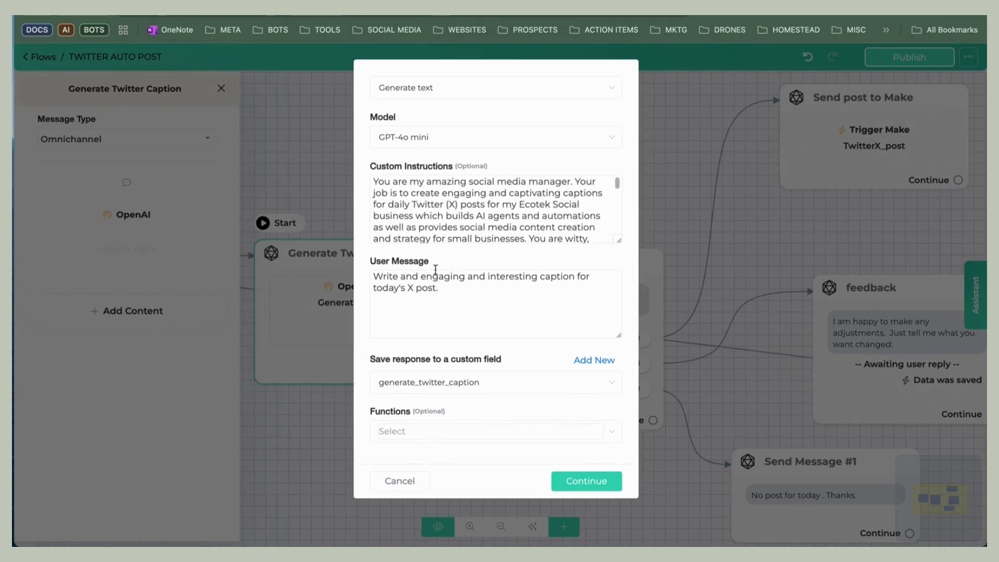
left_click(501, 291)
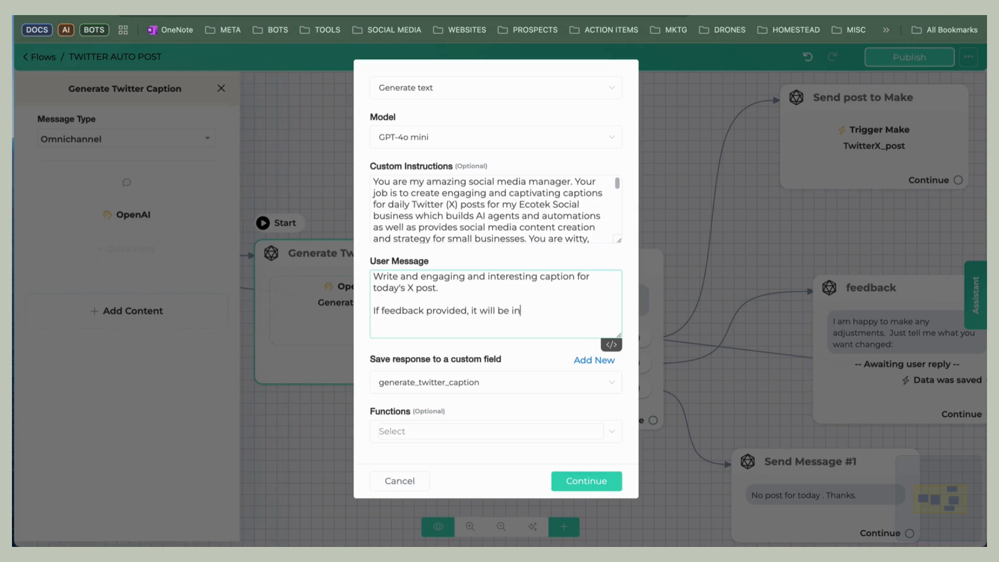
left_click(611, 344)
scroll(598, 358, "down", 10)
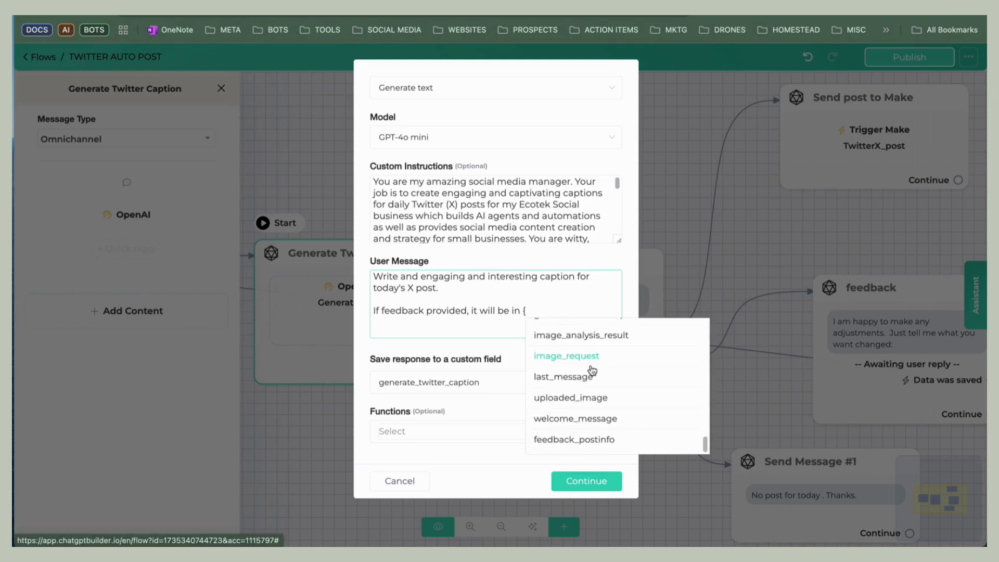
left_click(584, 440)
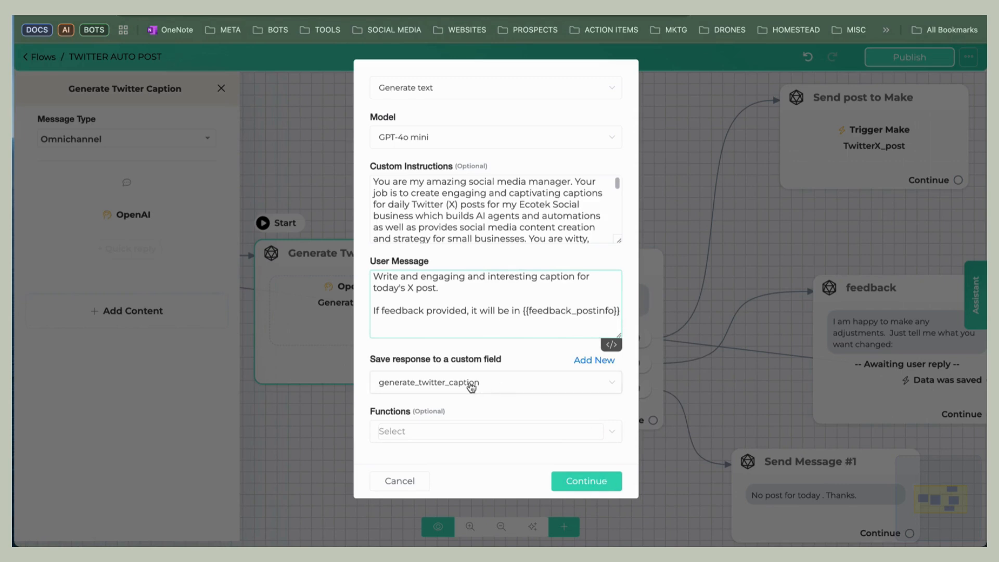
left_click(581, 484)
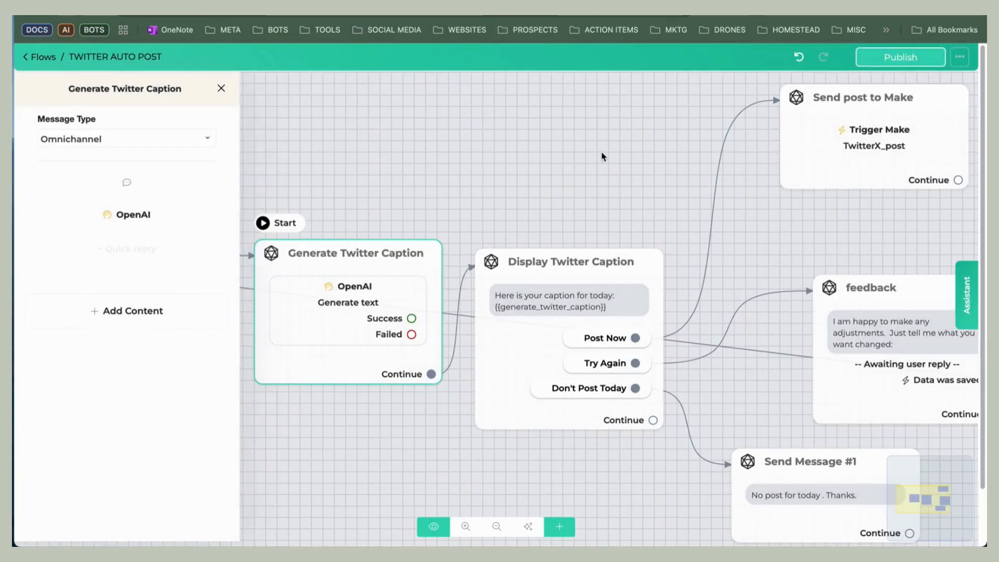
left_click(459, 98)
left_click_drag(572, 165, 315, 114)
left_click(338, 312)
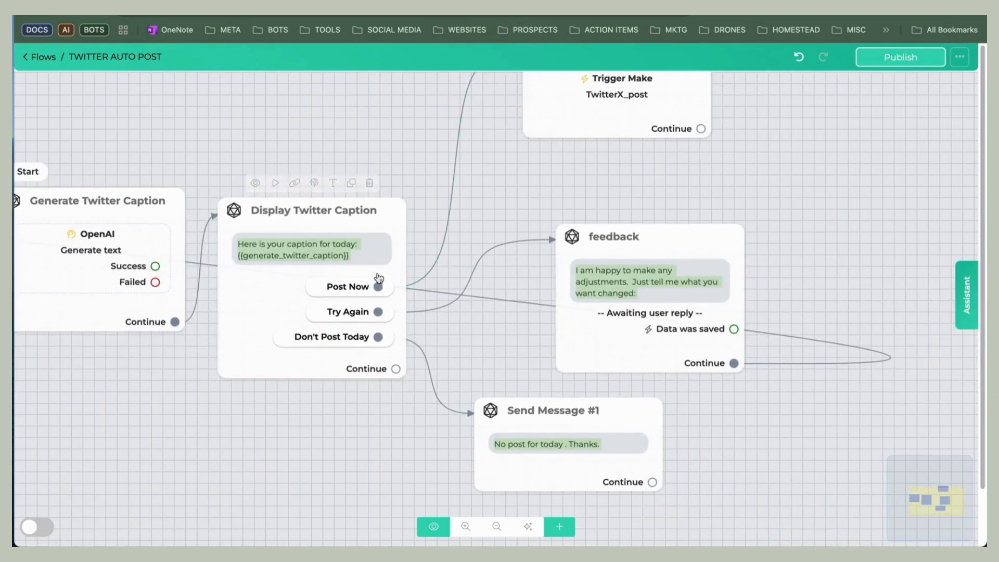
left_click(676, 258)
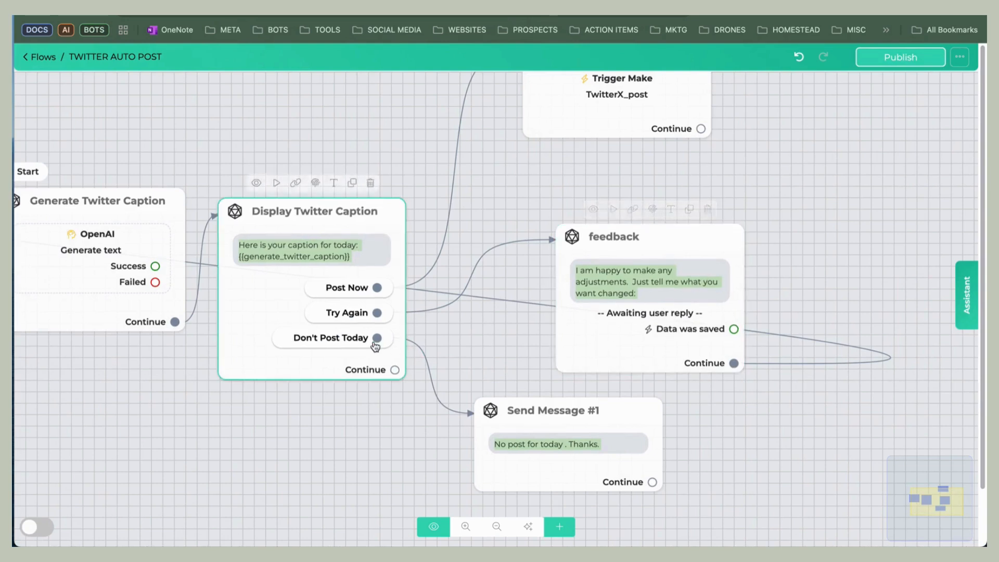
Step: Undo the last canvas change and publish the Twitter auto-post flow
key("ctrl+z")
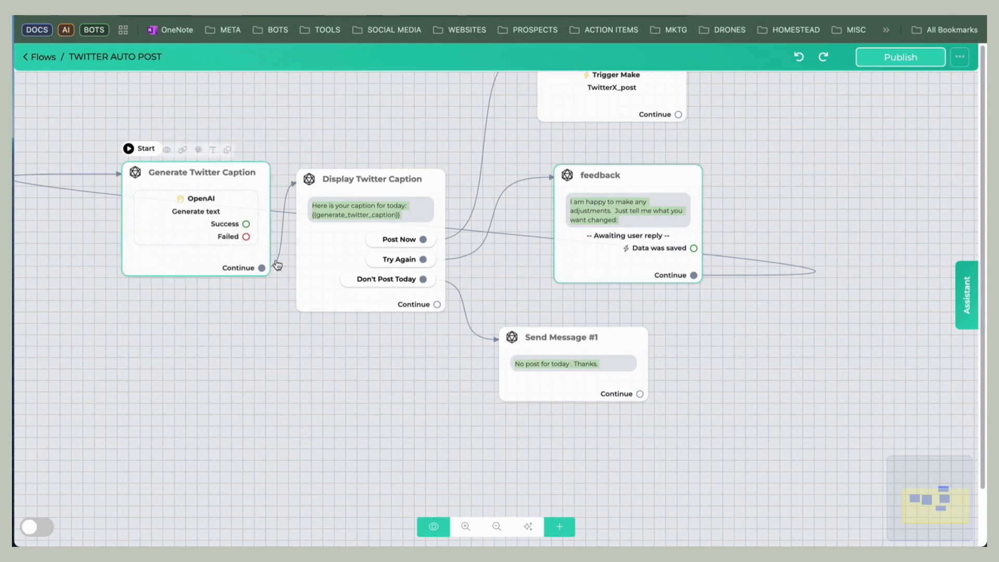
scroll(847, 223, "down", 2)
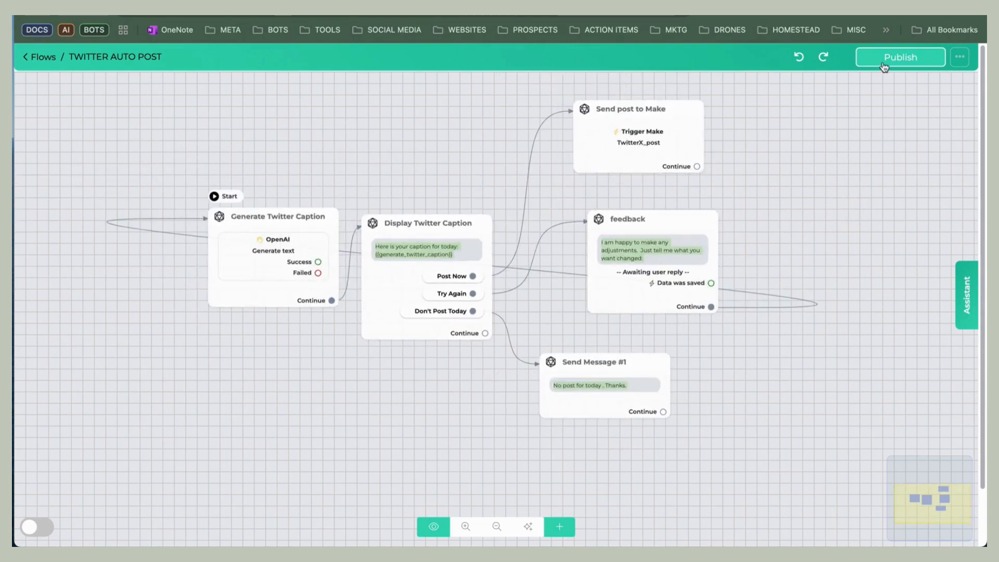
left_click(884, 66)
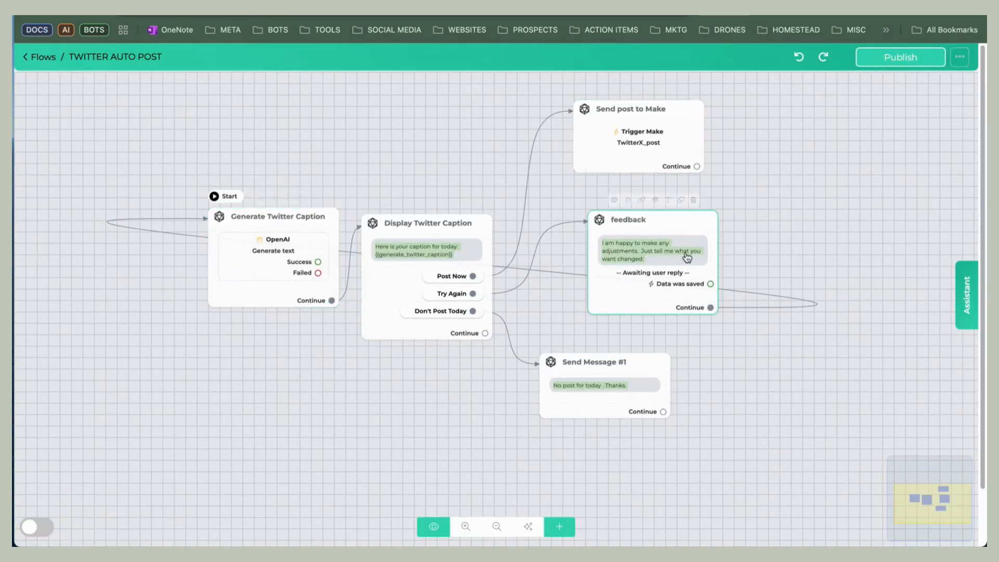
Step: Test the flow in the chat preview by choosing Try Again, sending the feedback "make it funnier" and approving the caption with Post Now
left_click(250, 196)
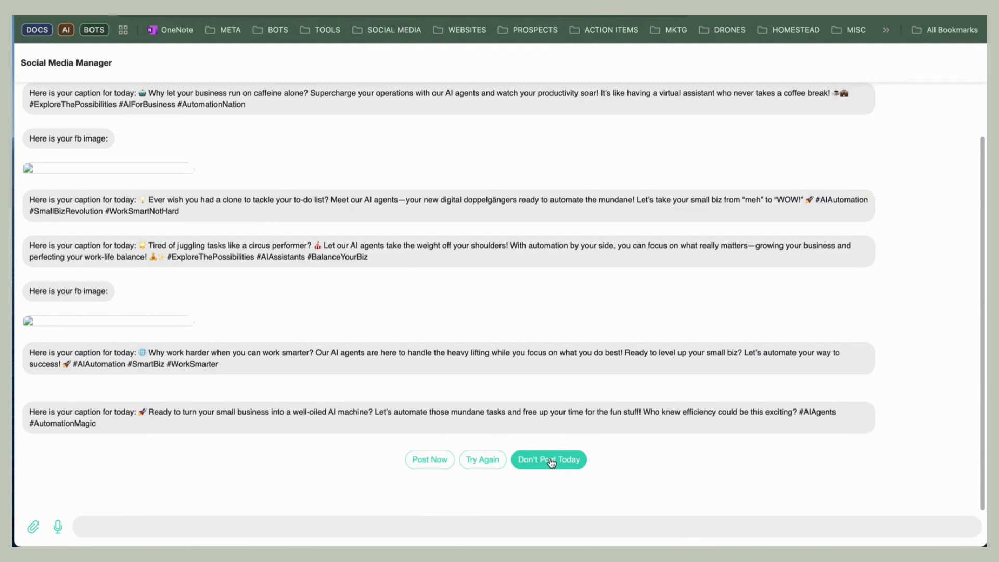
left_click(479, 460)
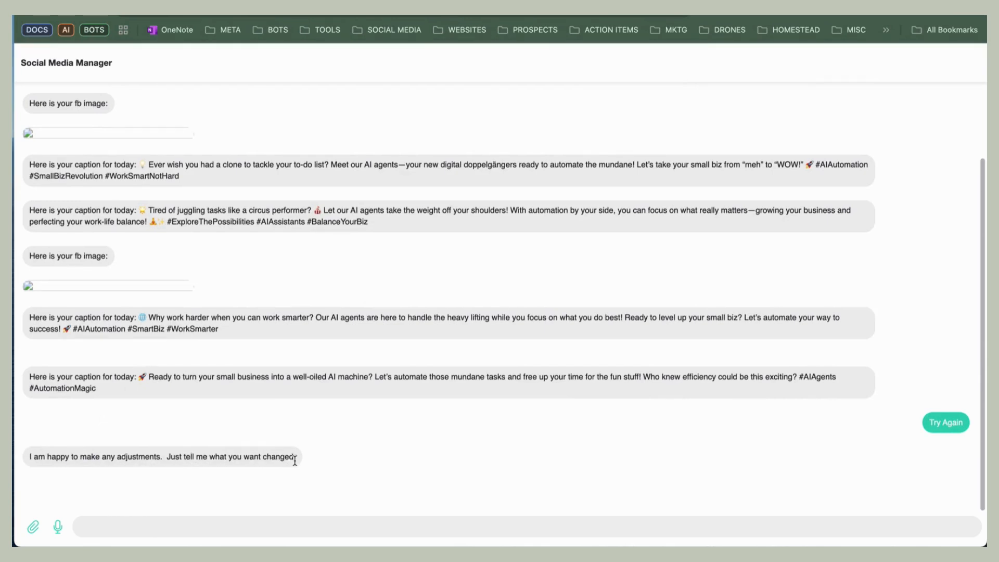
left_click(267, 524)
type("make it funnier")
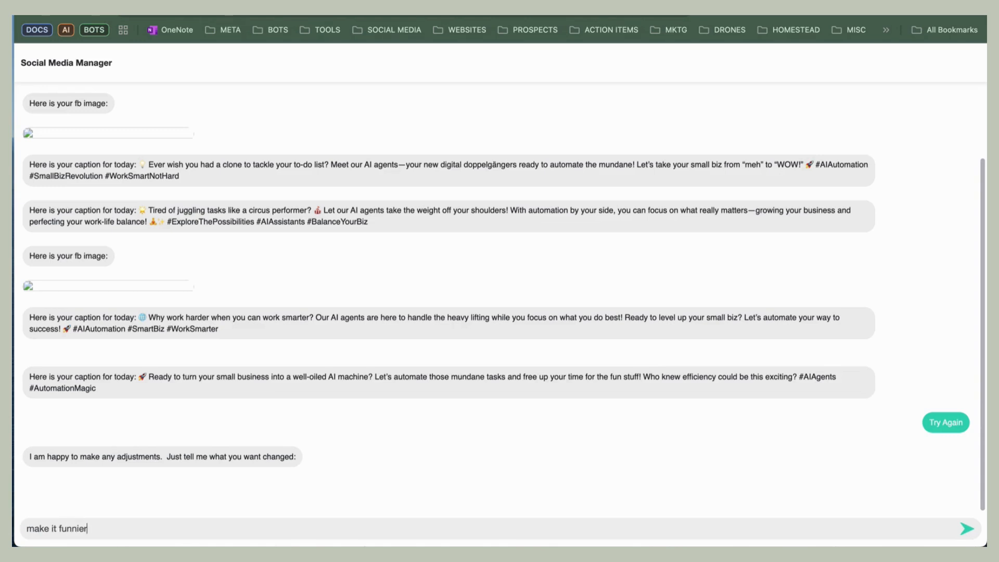
key("Return")
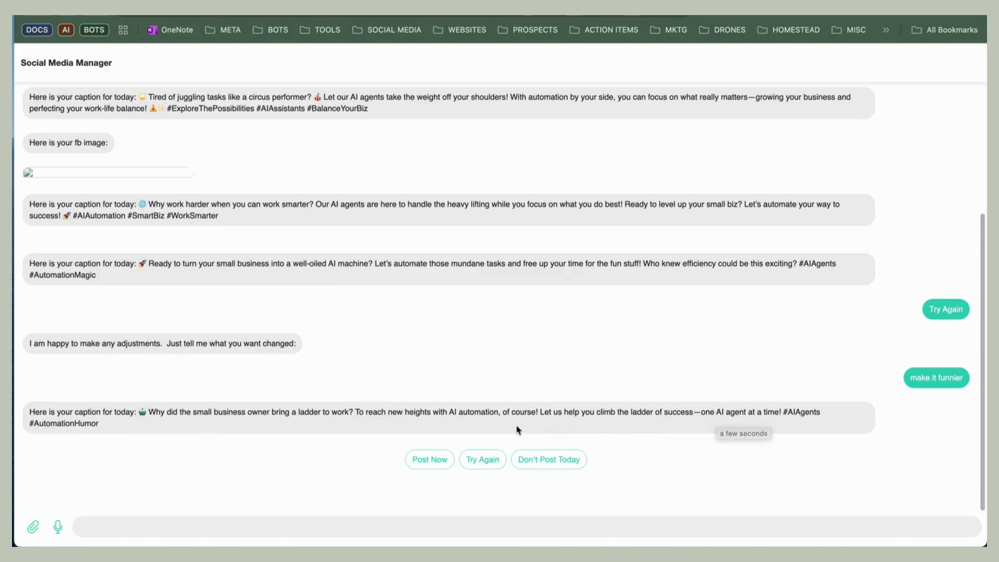
left_click(430, 460)
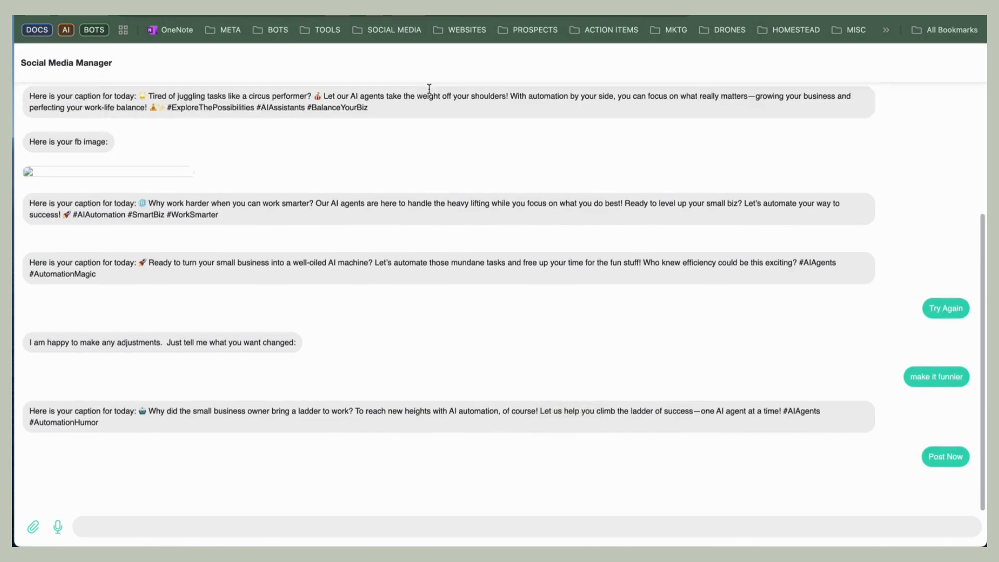
Step: Switch to the X profile, refresh it and check the newest post against the approved caption
left_click(506, 16)
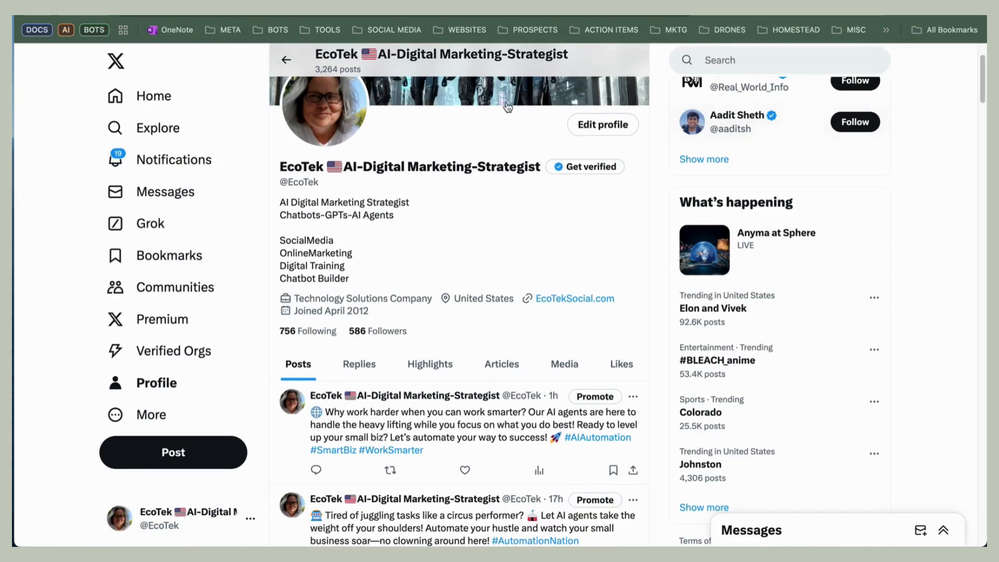
left_click(73, 12)
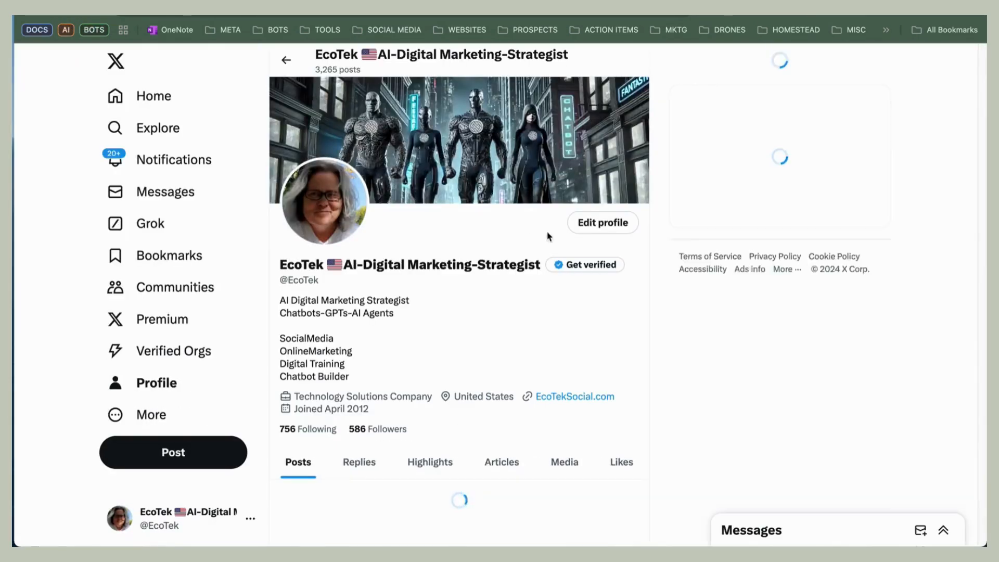
scroll(504, 326, "down", 1)
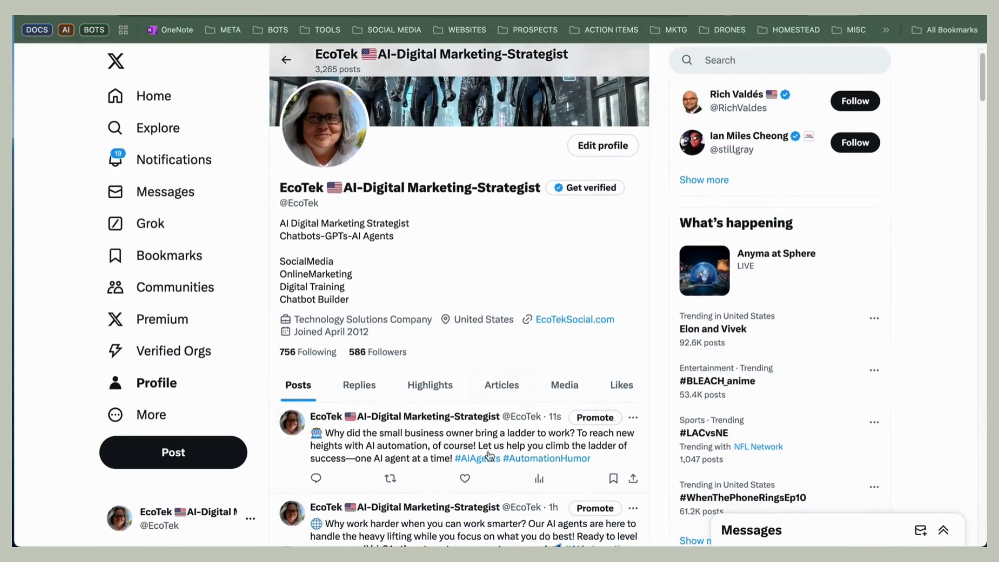
scroll(468, 437, "down", 4)
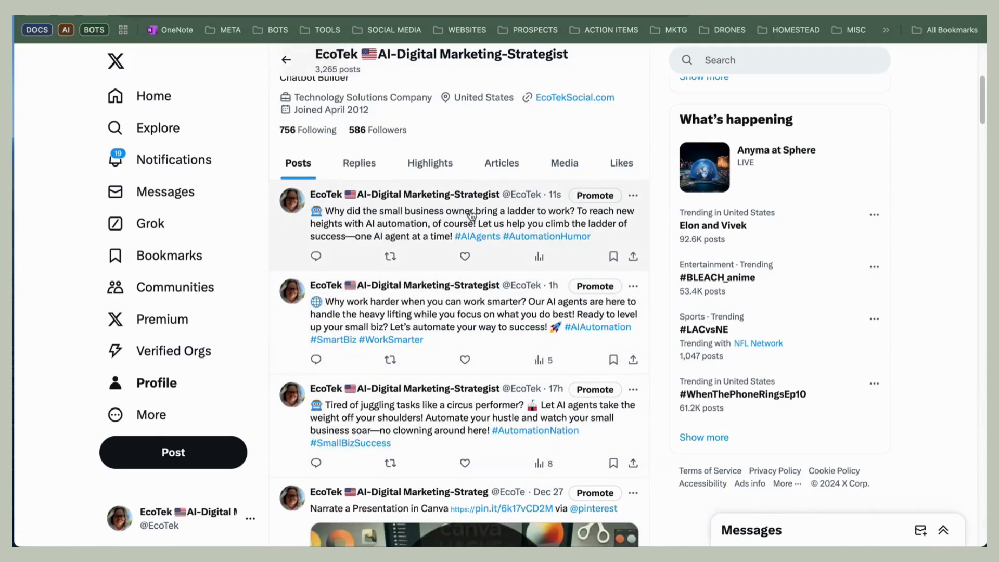
left_click_drag(429, 211, 552, 227)
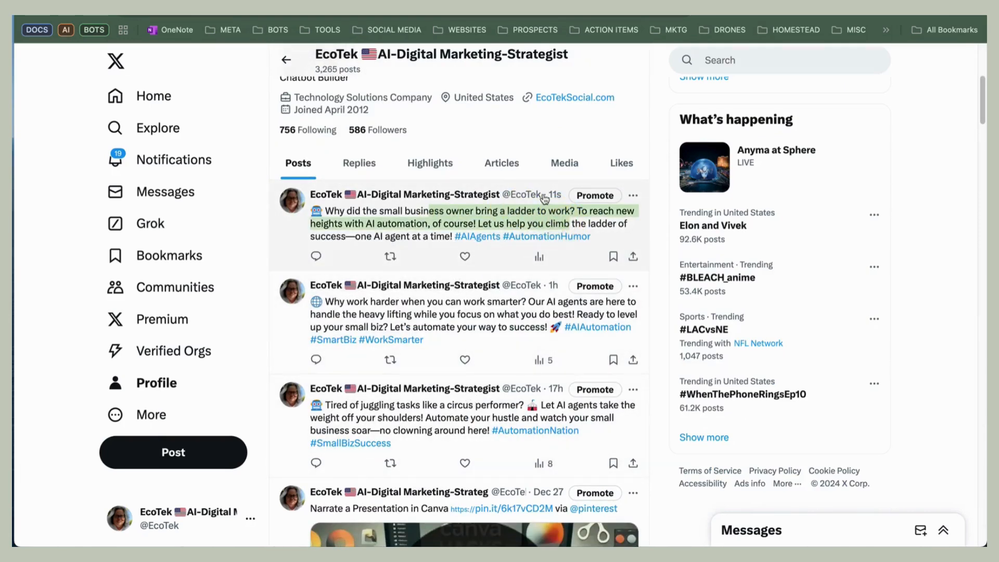
scroll(458, 292, "up", 4)
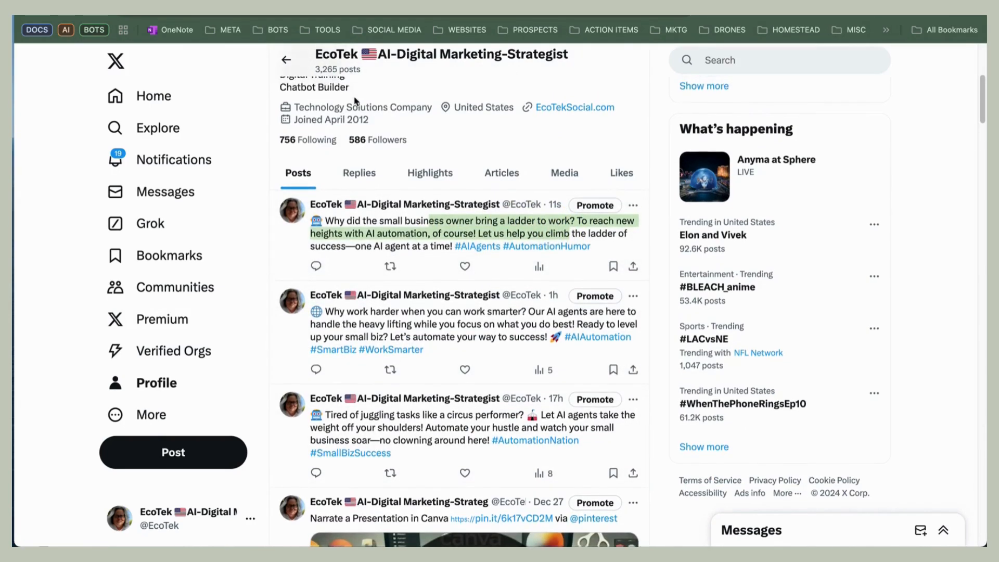